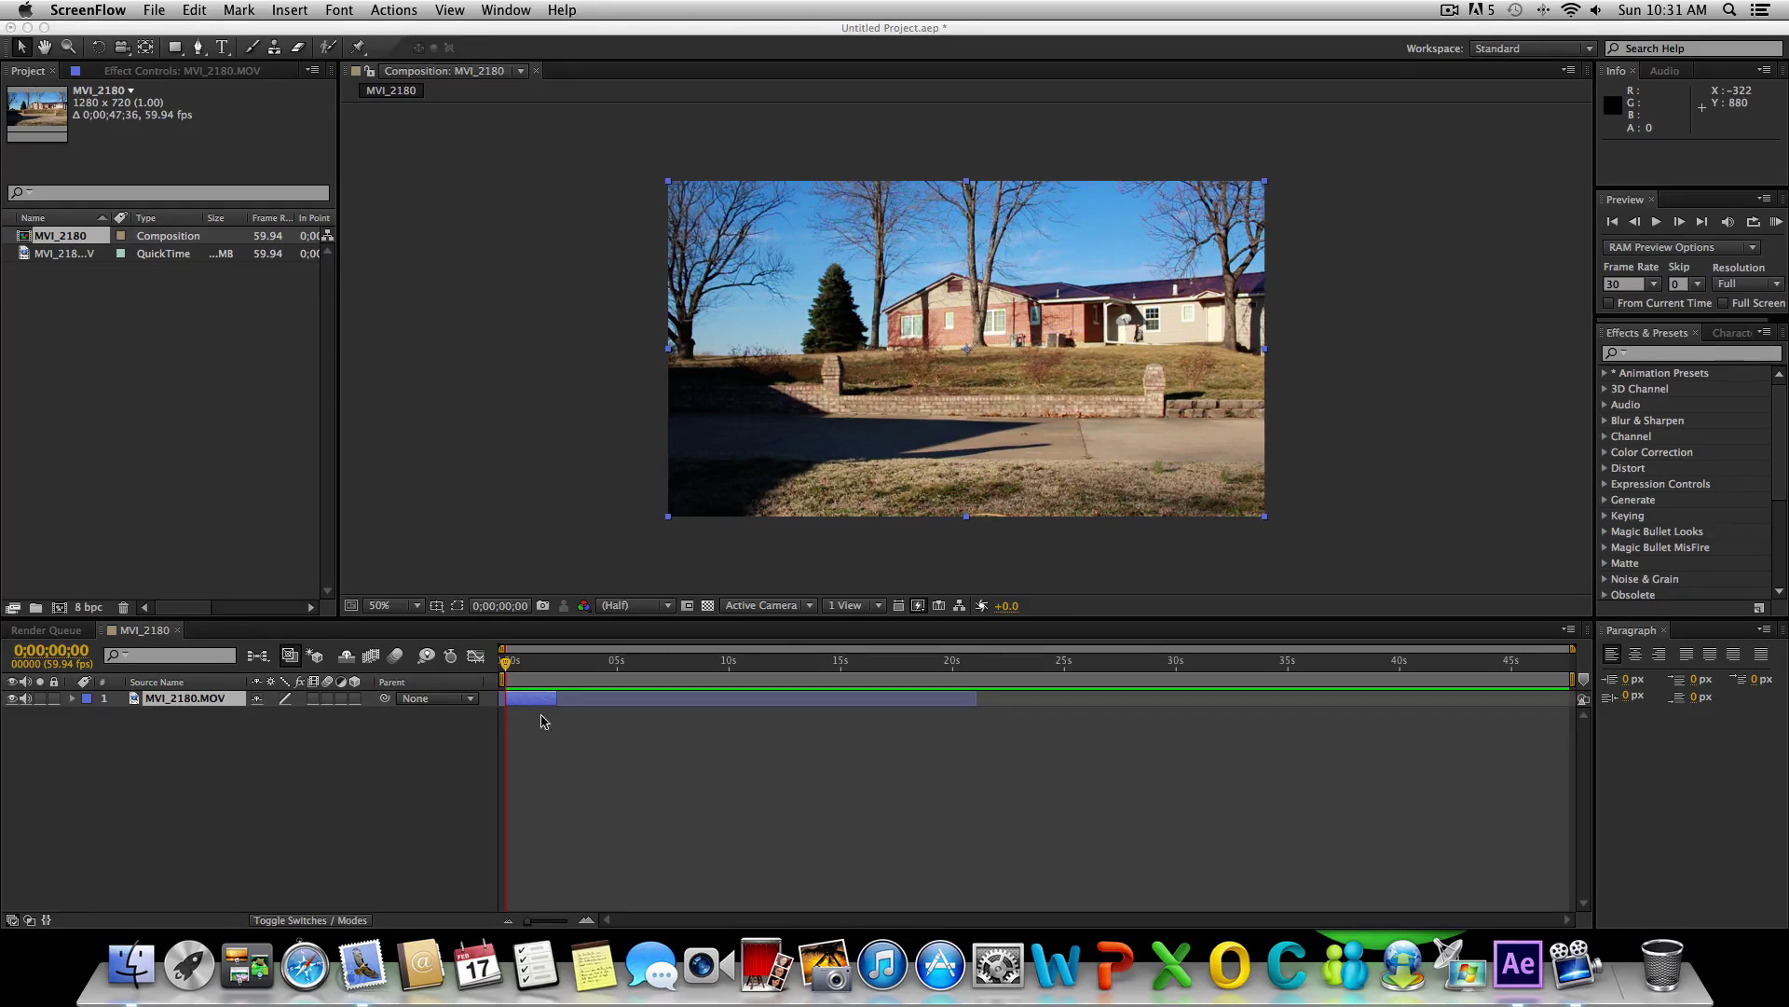
- Switch to After Effects, open the Import File dialog, and cancel it without importing
{"action": "left_click", "coordinate": [155, 10]}
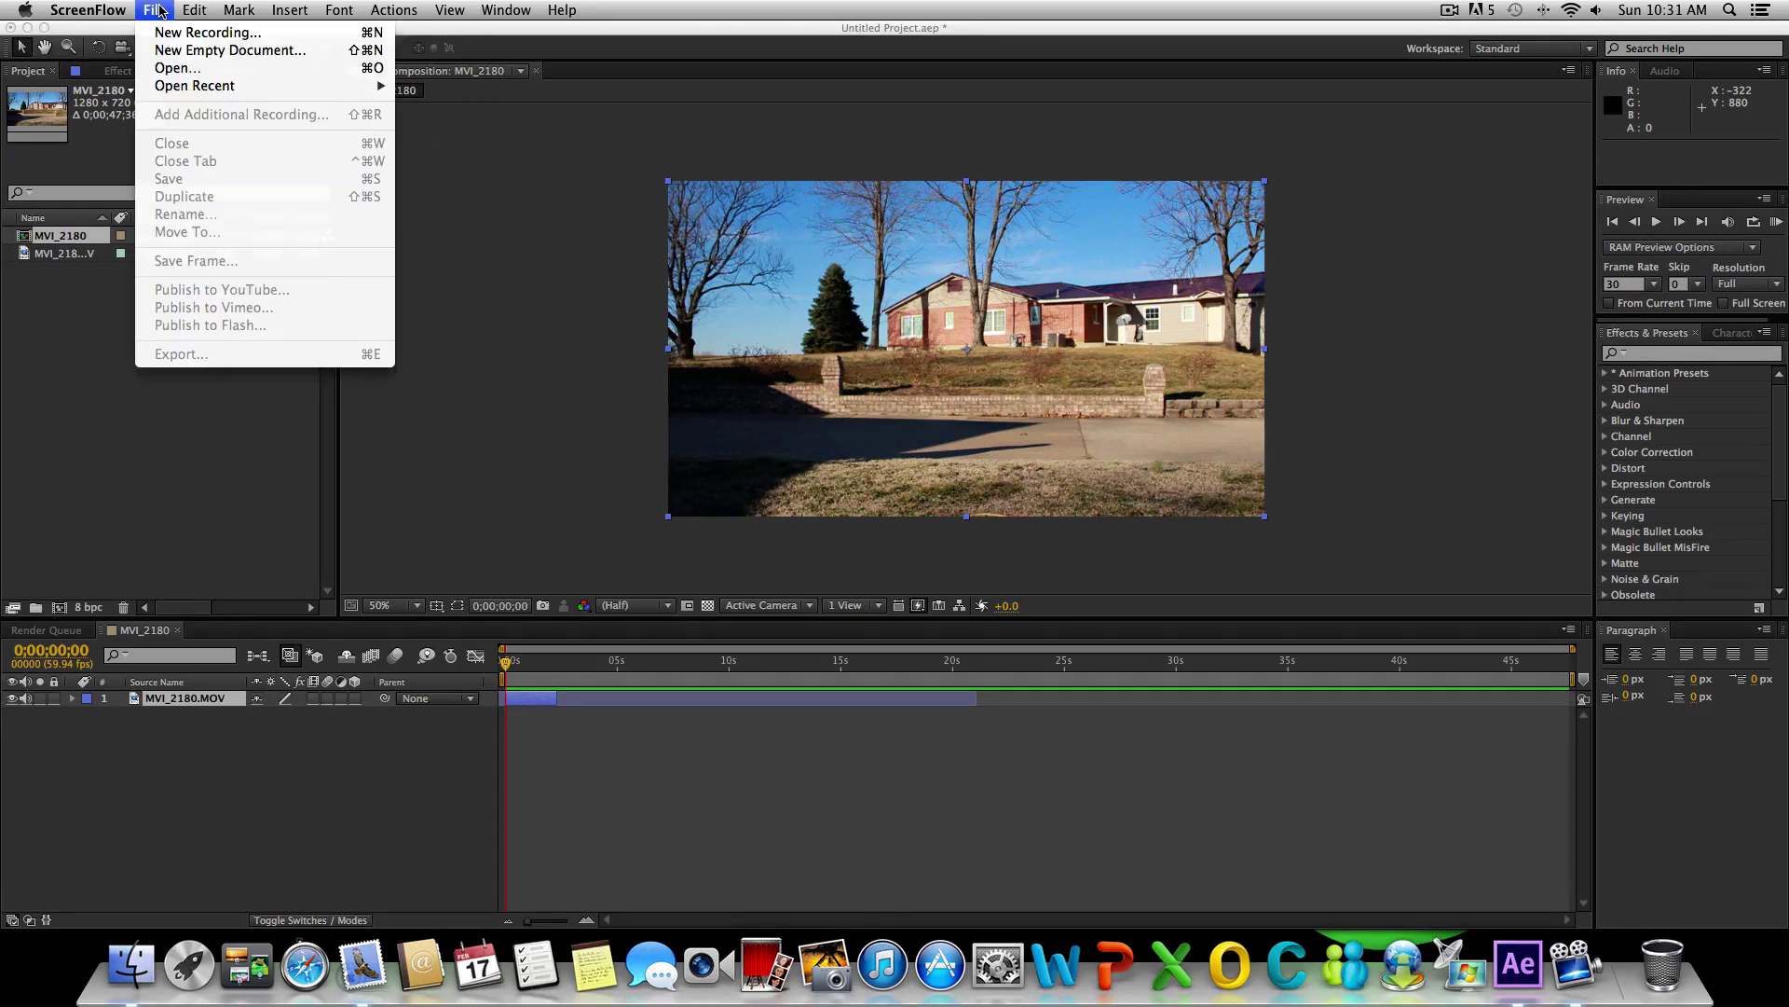
{"action": "left_click", "coordinate": [112, 42]}
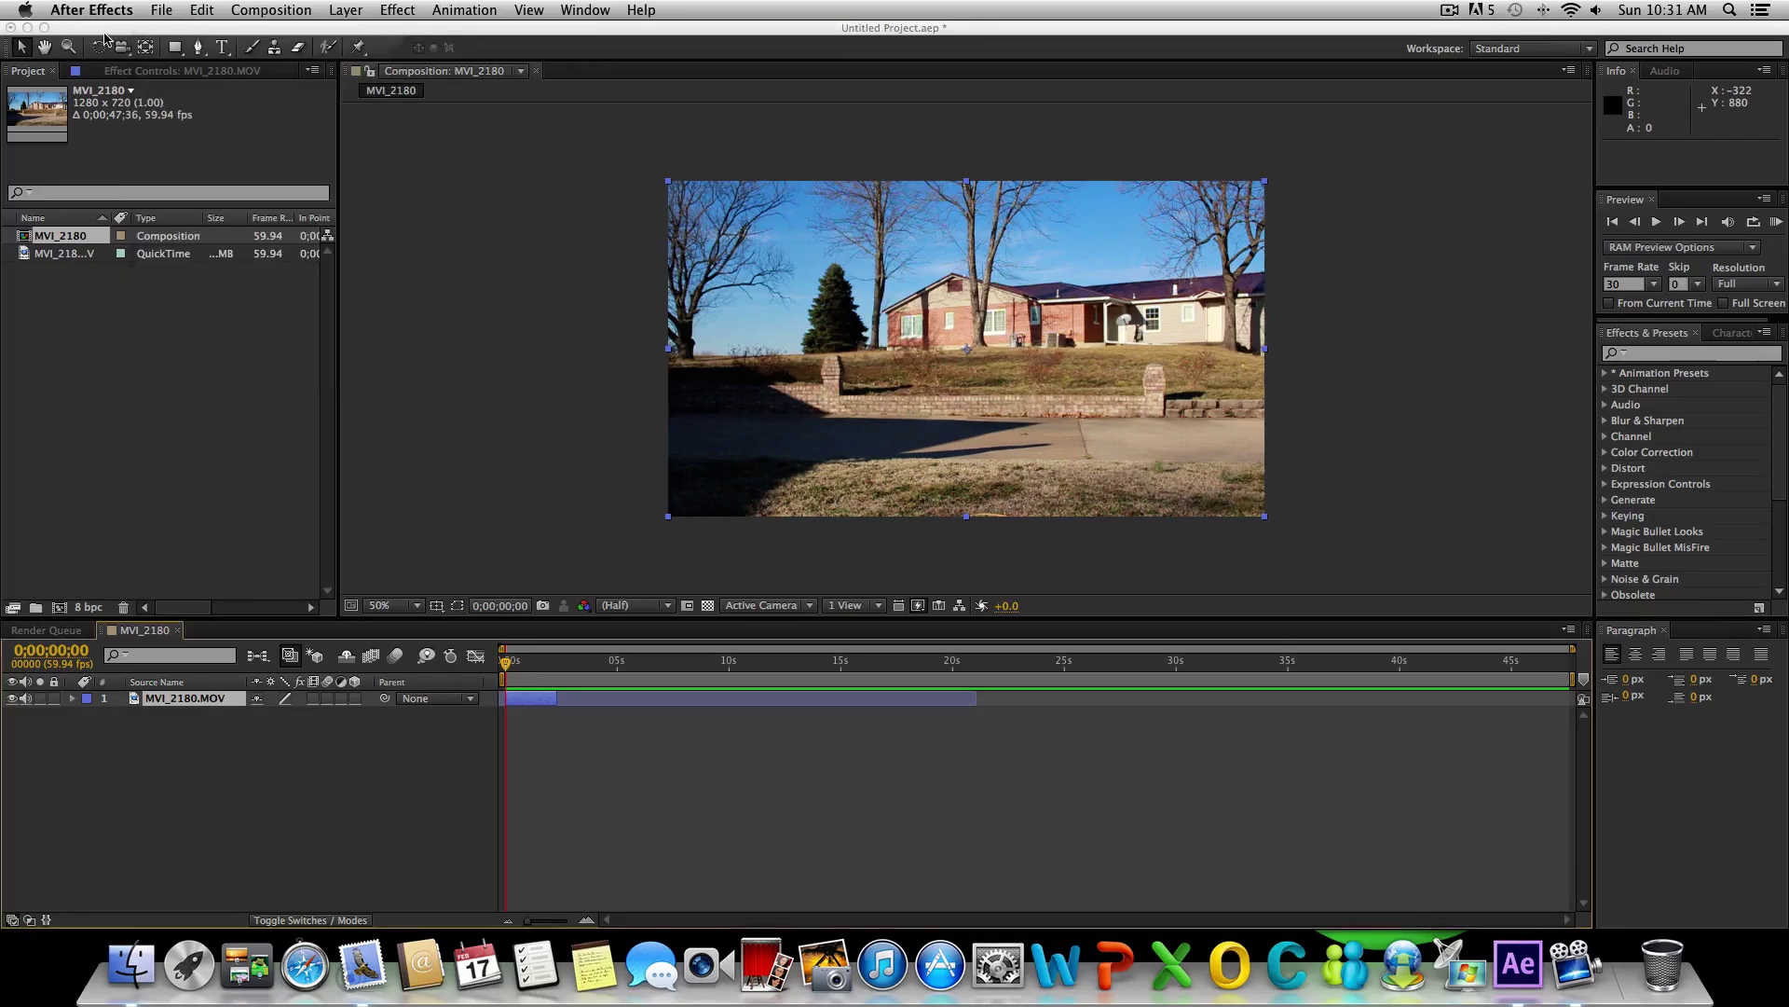
{"action": "left_click", "coordinate": [154, 10]}
{"action": "mouse_move", "coordinate": [317, 231]}
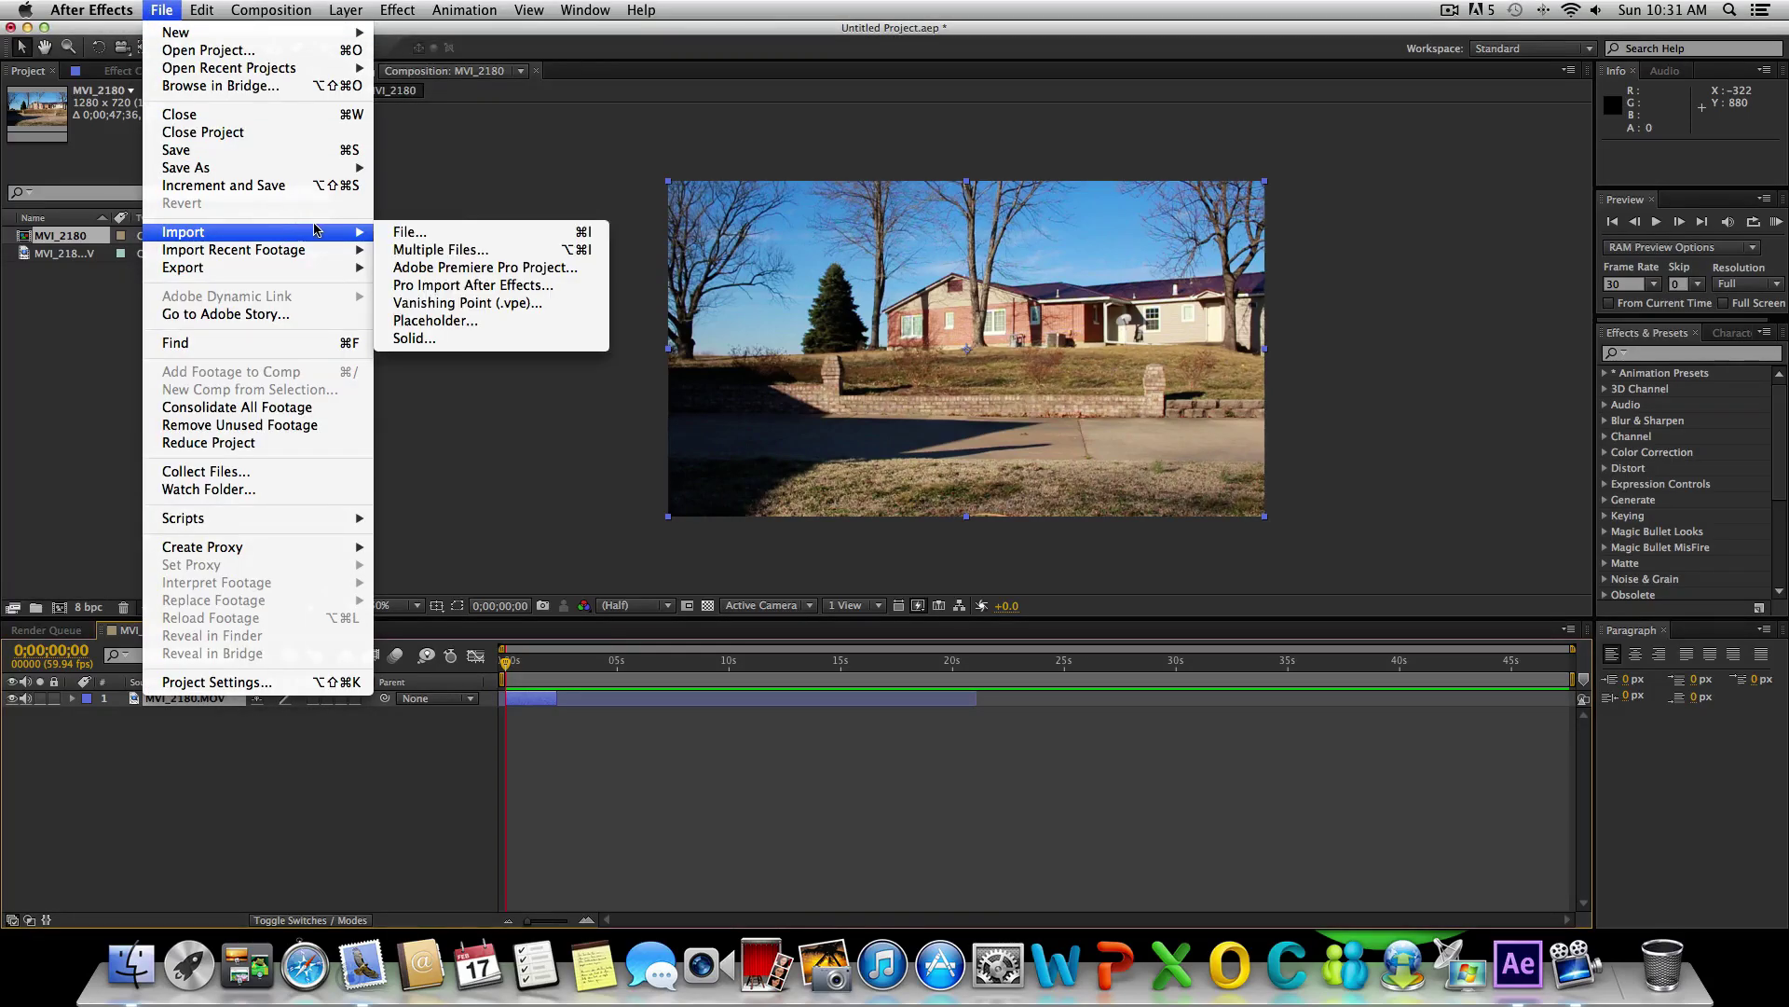
{"action": "left_click", "coordinate": [463, 236]}
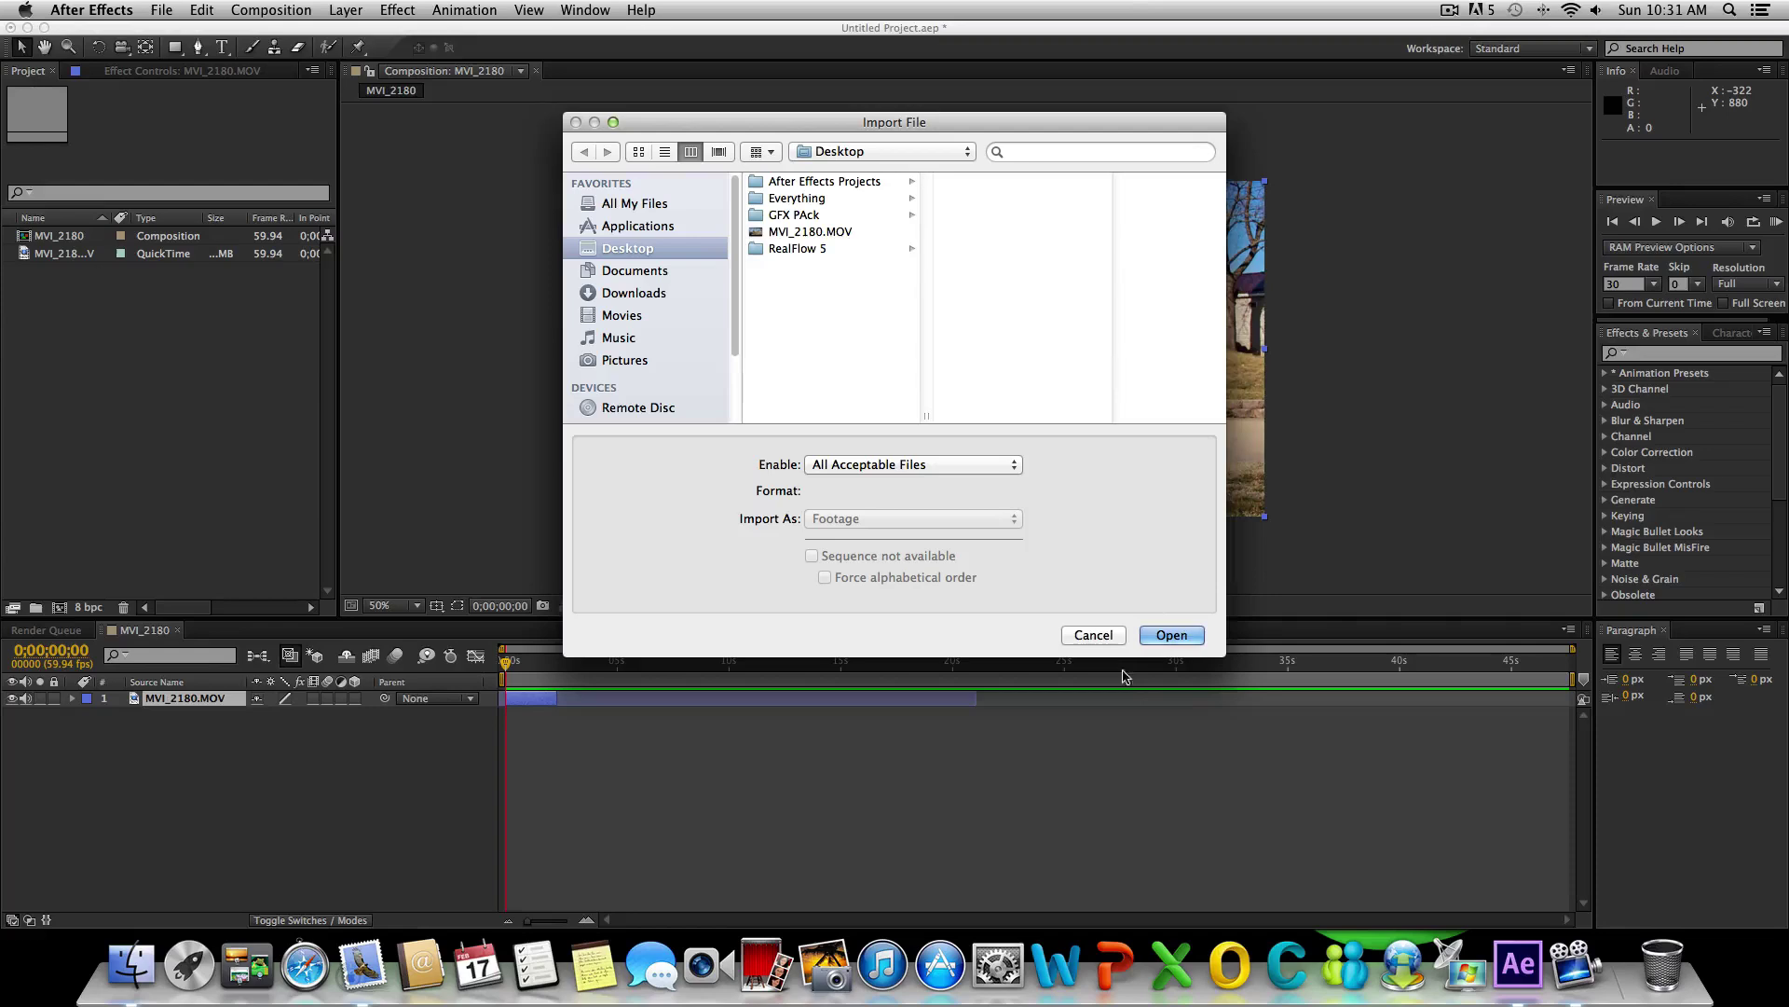
{"action": "left_click", "coordinate": [1087, 632]}
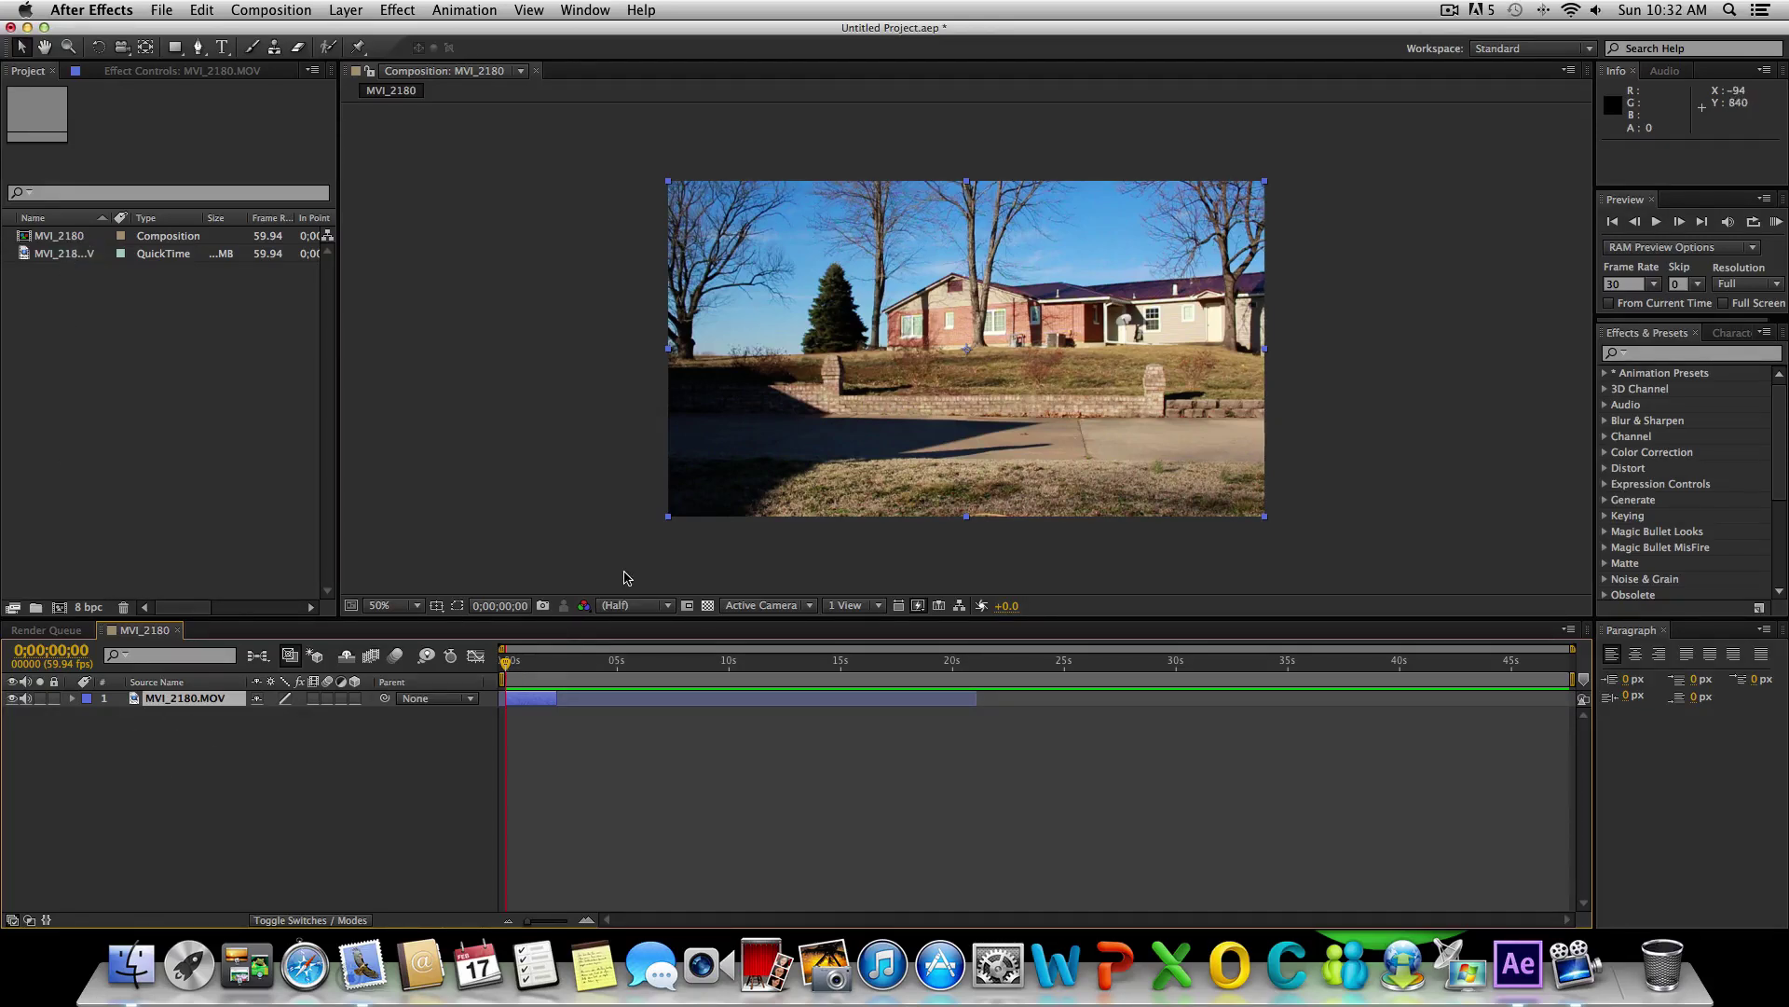
- Preview the jump clip at the default 30 fps preview rate, rewinding to the first frame
{"action": "key", "text": "space"}
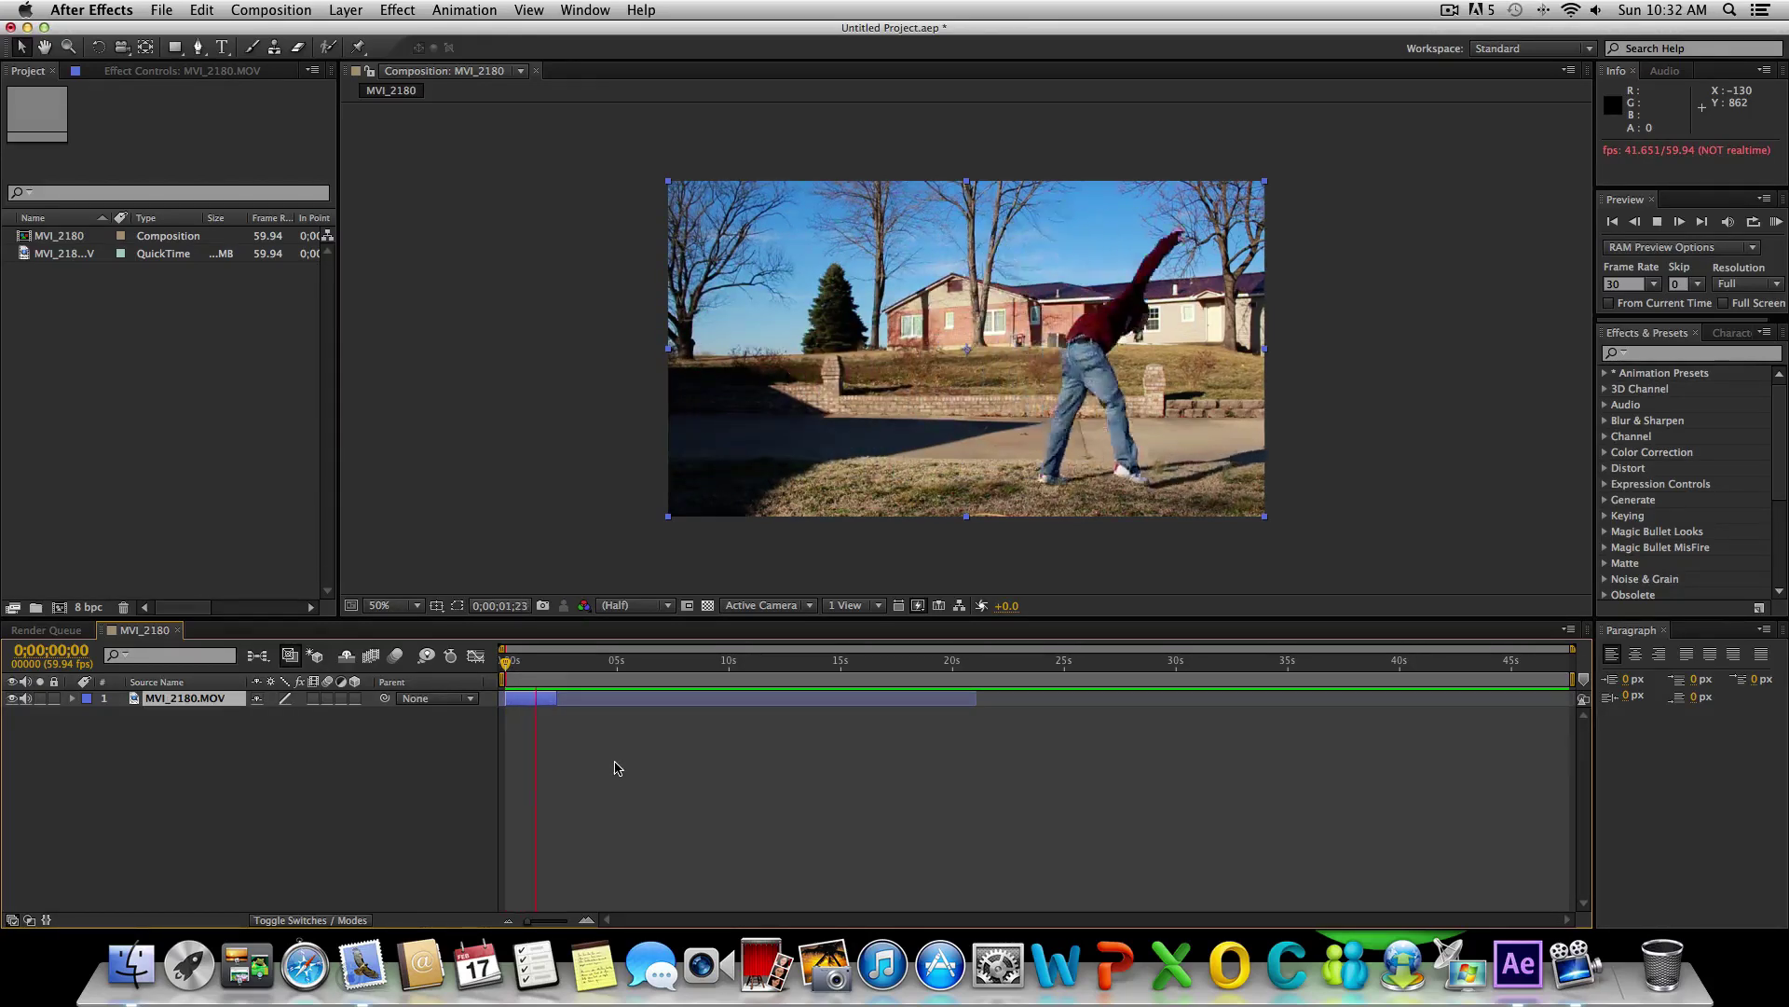
{"action": "key", "text": "space"}
{"action": "left_click_drag", "start_coordinate": [560, 673], "coordinate": [510, 678]}
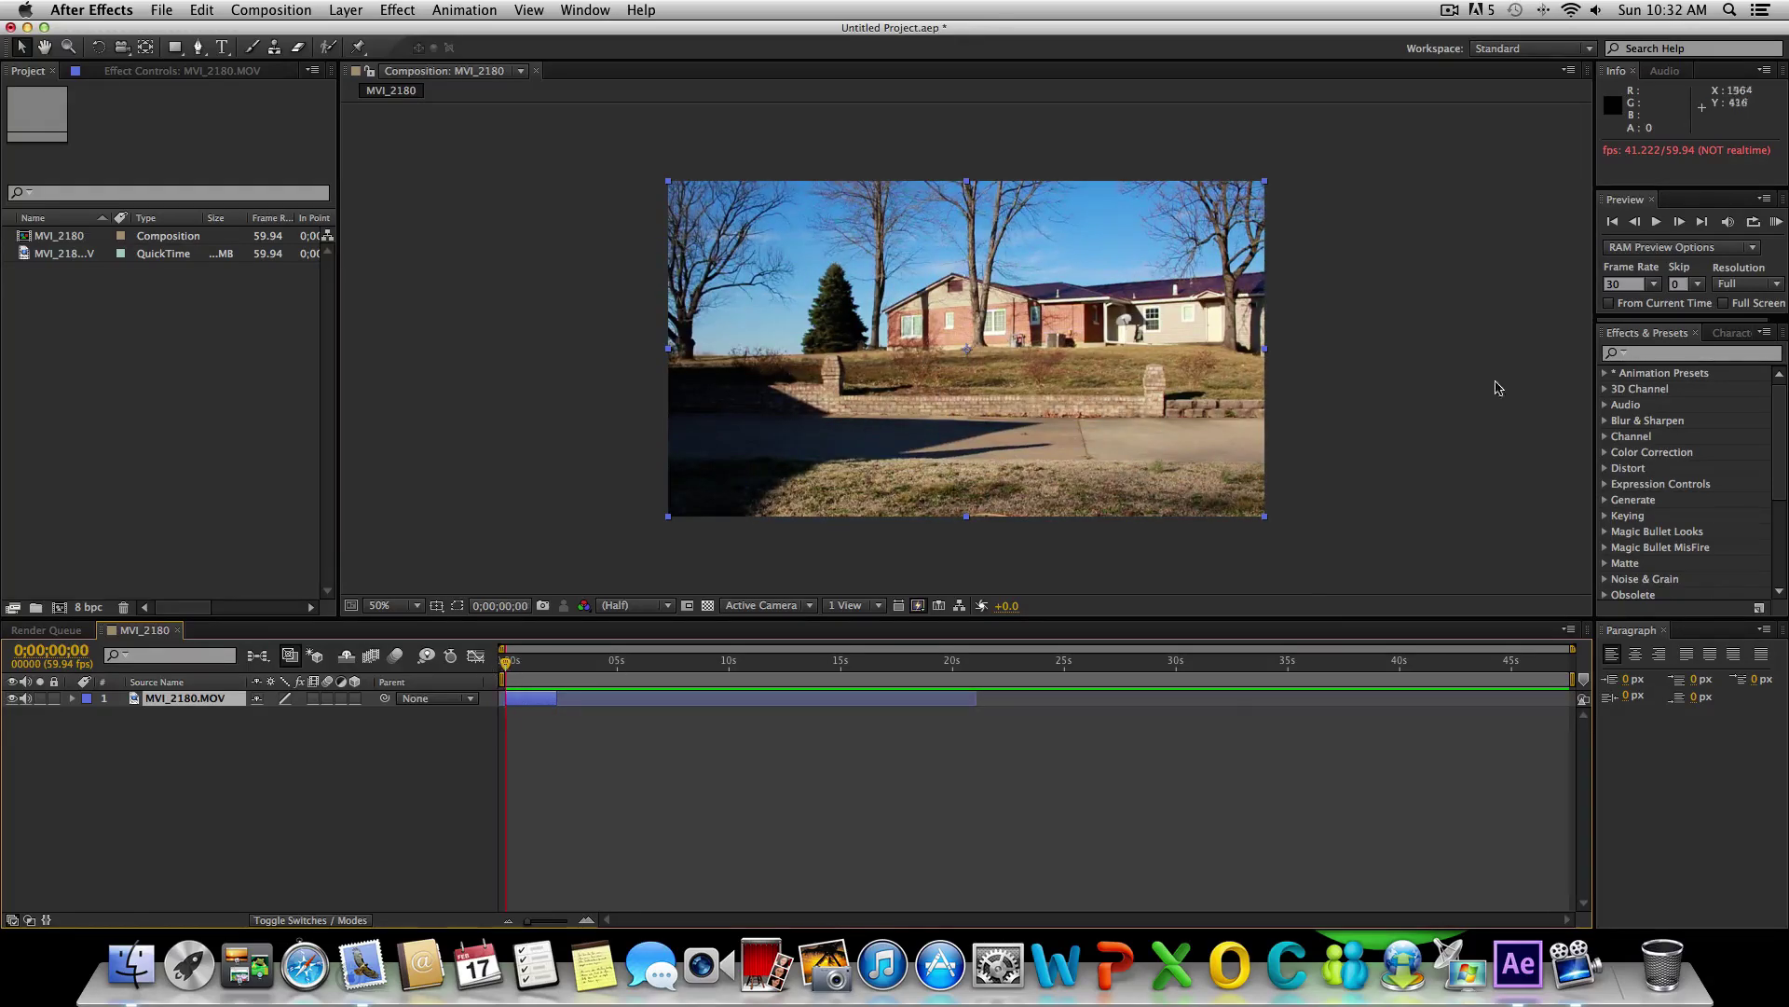
{"action": "left_click", "coordinate": [1654, 284]}
{"action": "left_click", "coordinate": [1654, 292]}
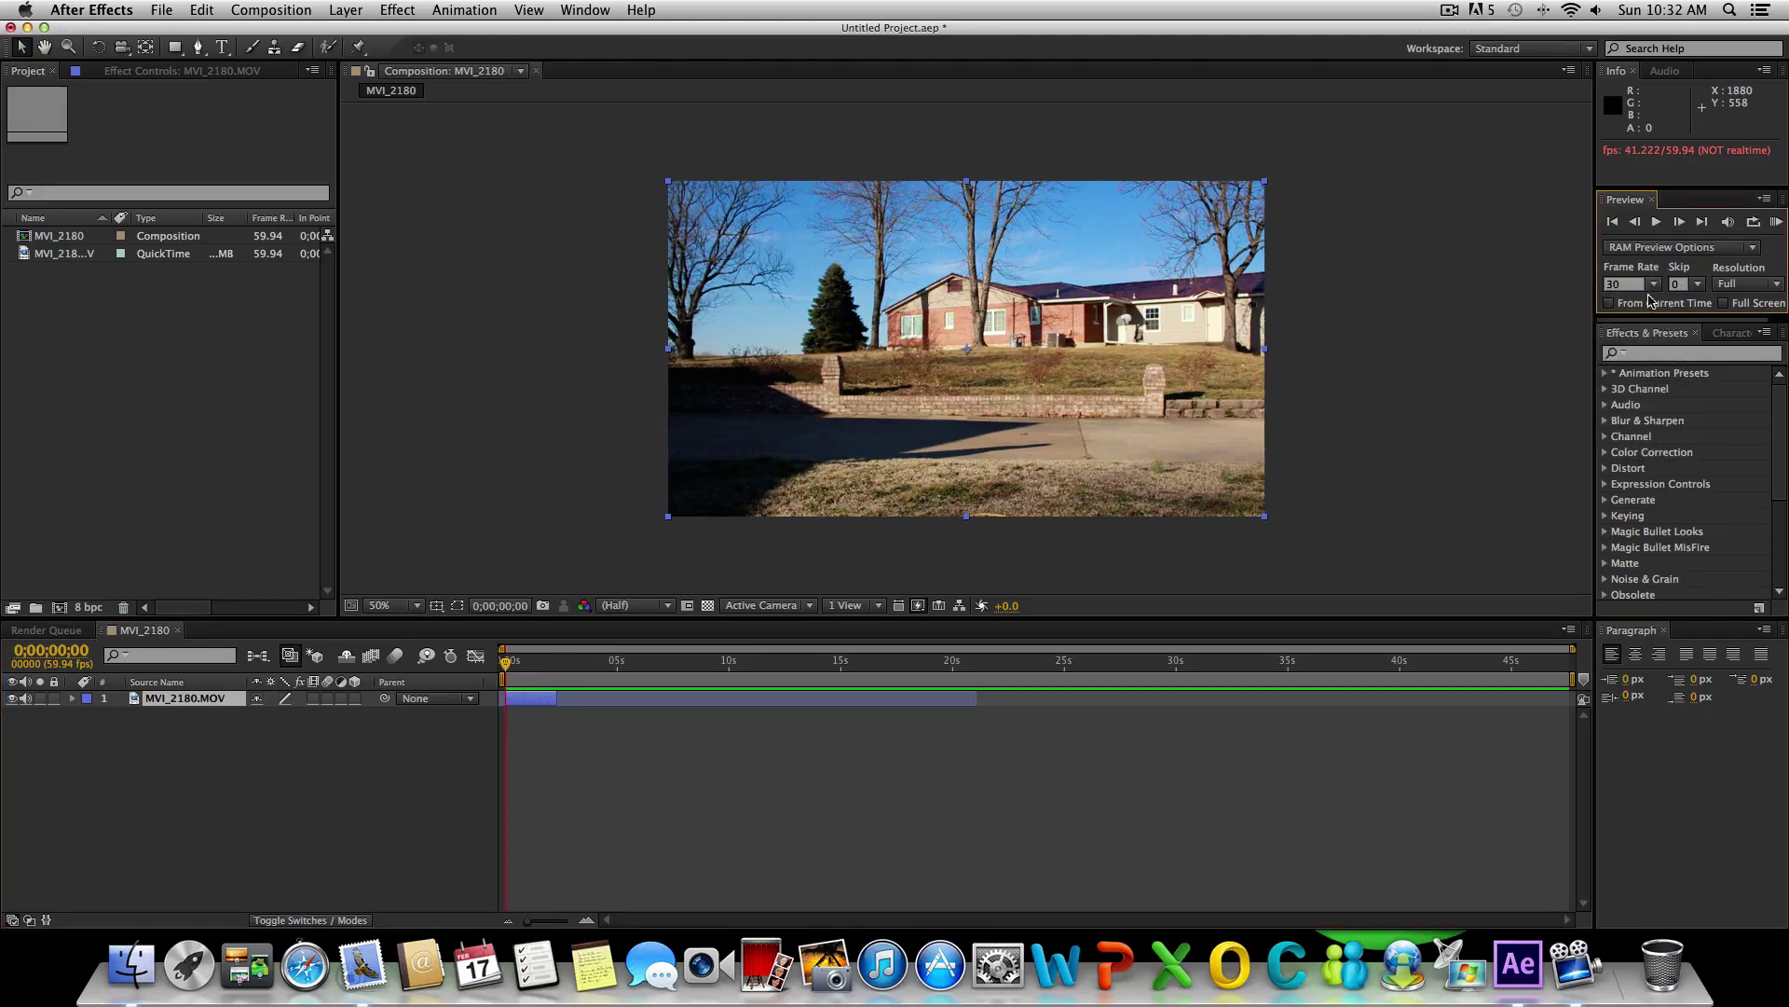
{"action": "left_click", "coordinate": [494, 735]}
{"action": "key", "text": "space"}
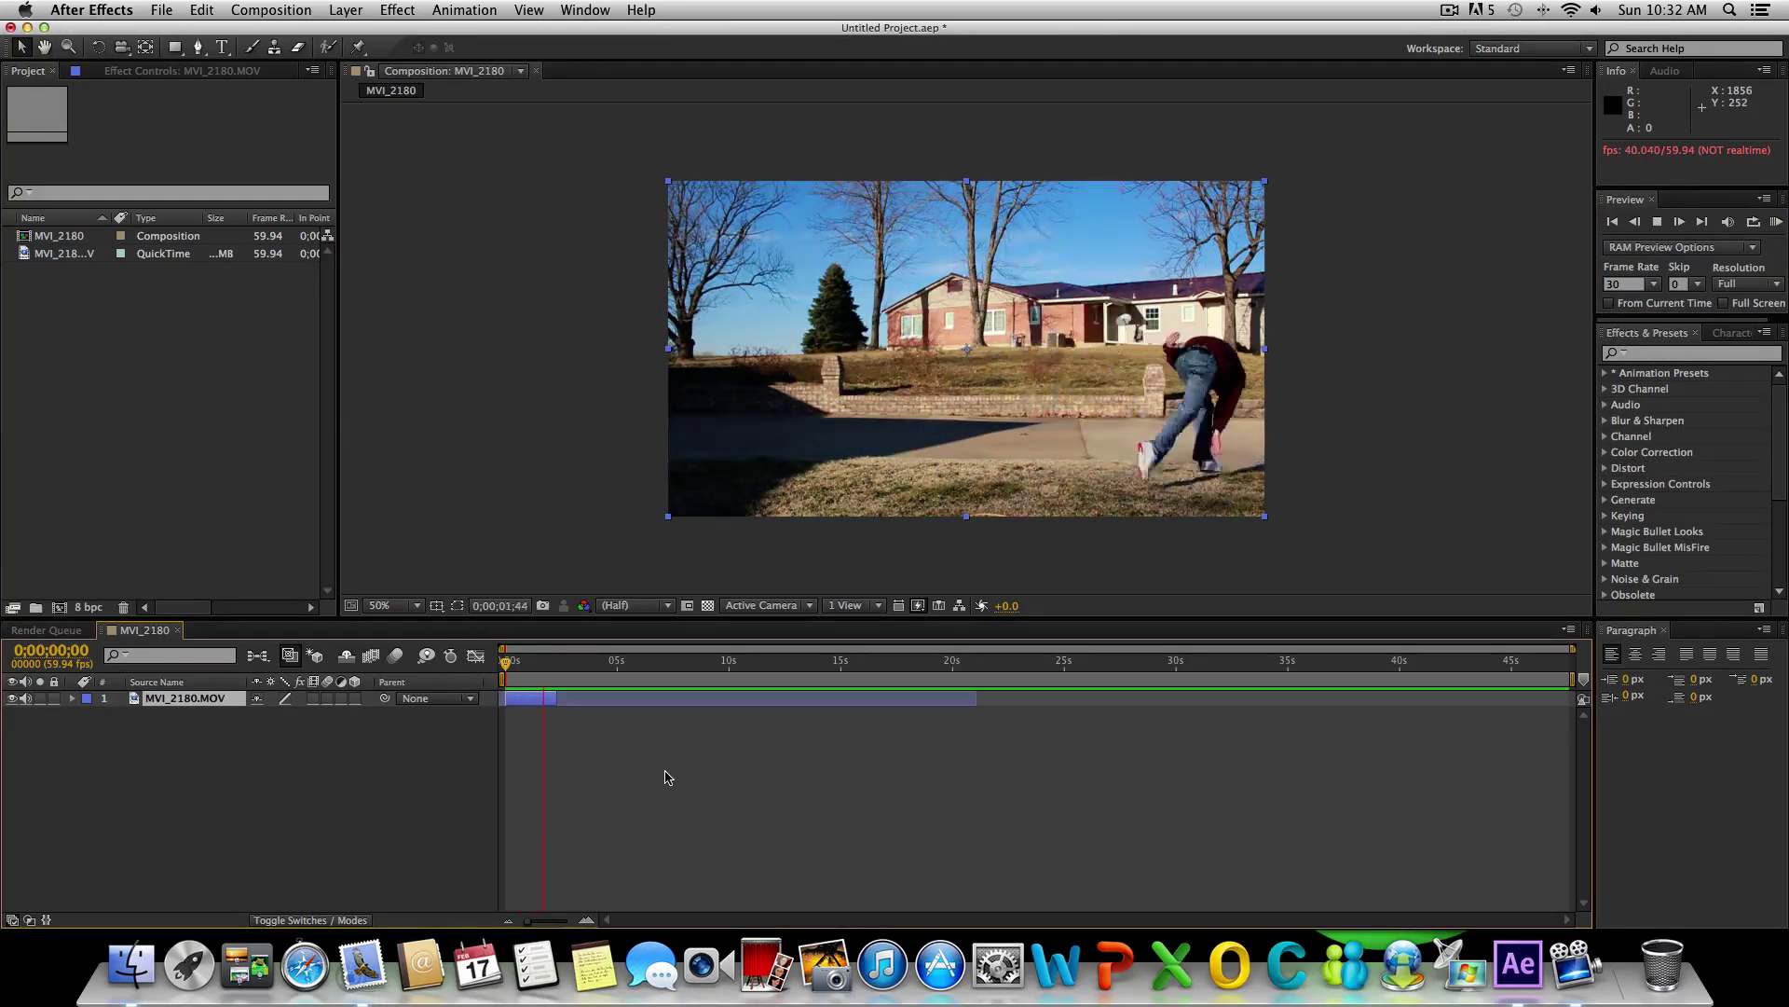
{"action": "key", "text": "space"}
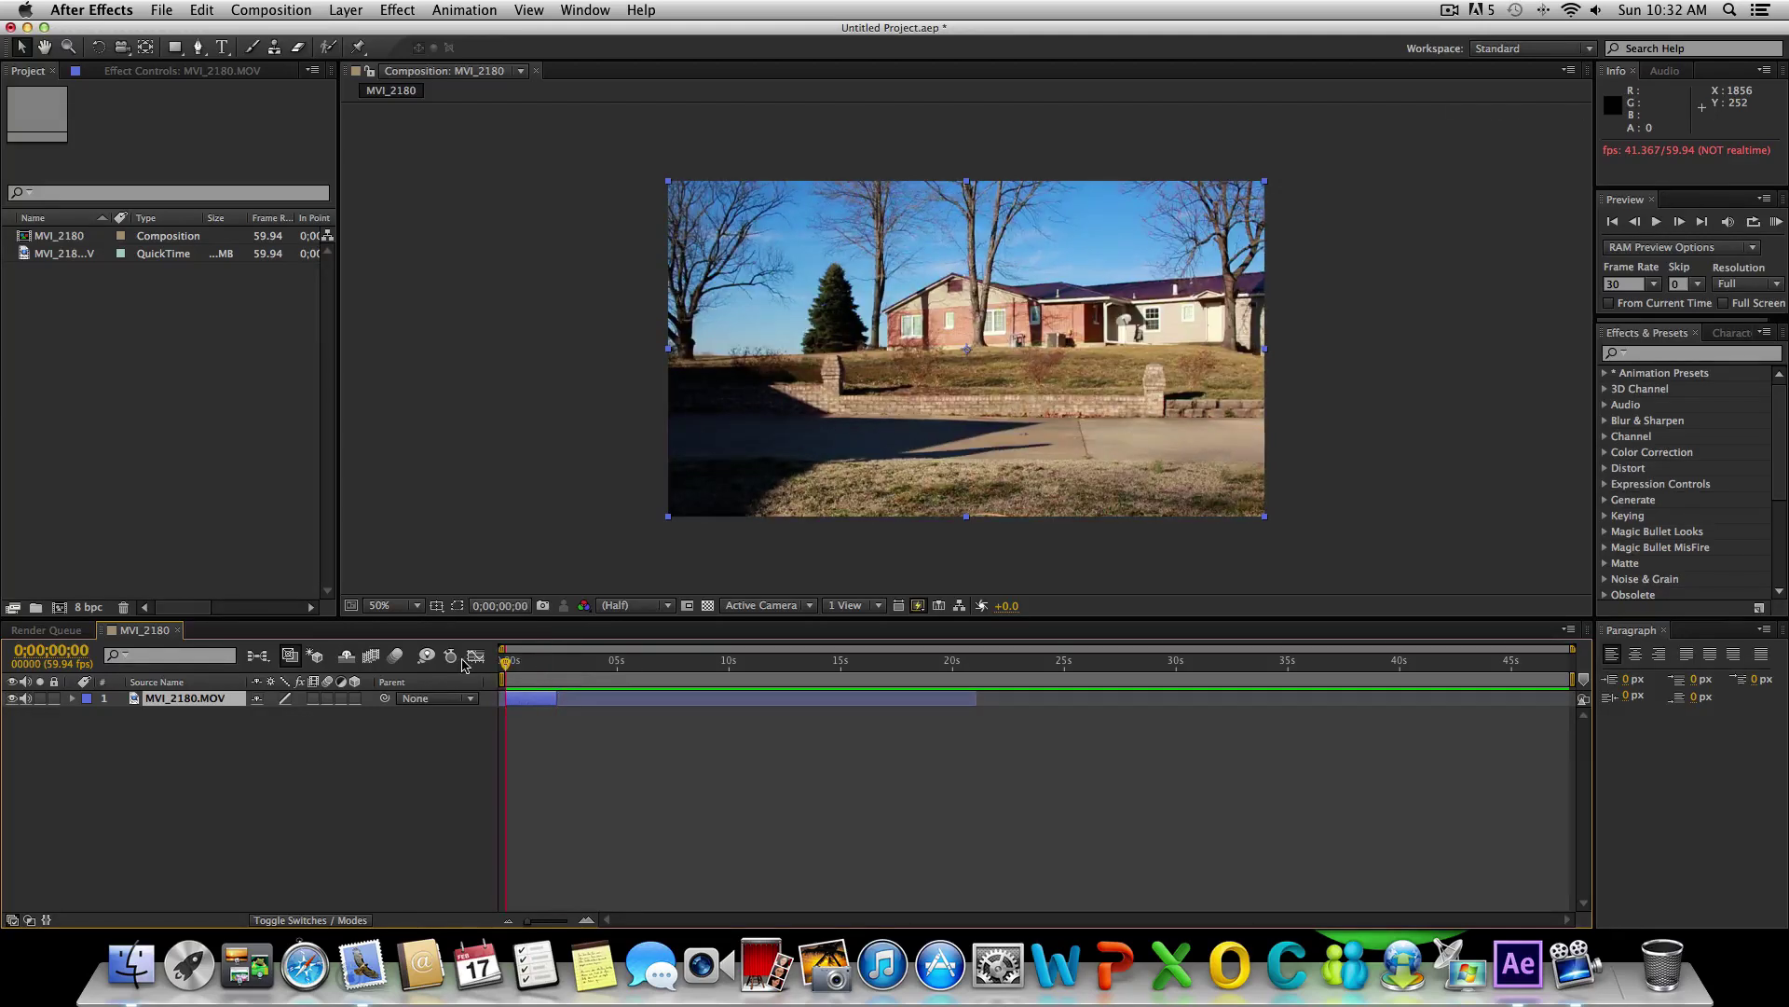
- Set the Preview frame rate to 59.94 fps and replay the clip, ending back at frame 0
{"action": "left_click", "coordinate": [1654, 283]}
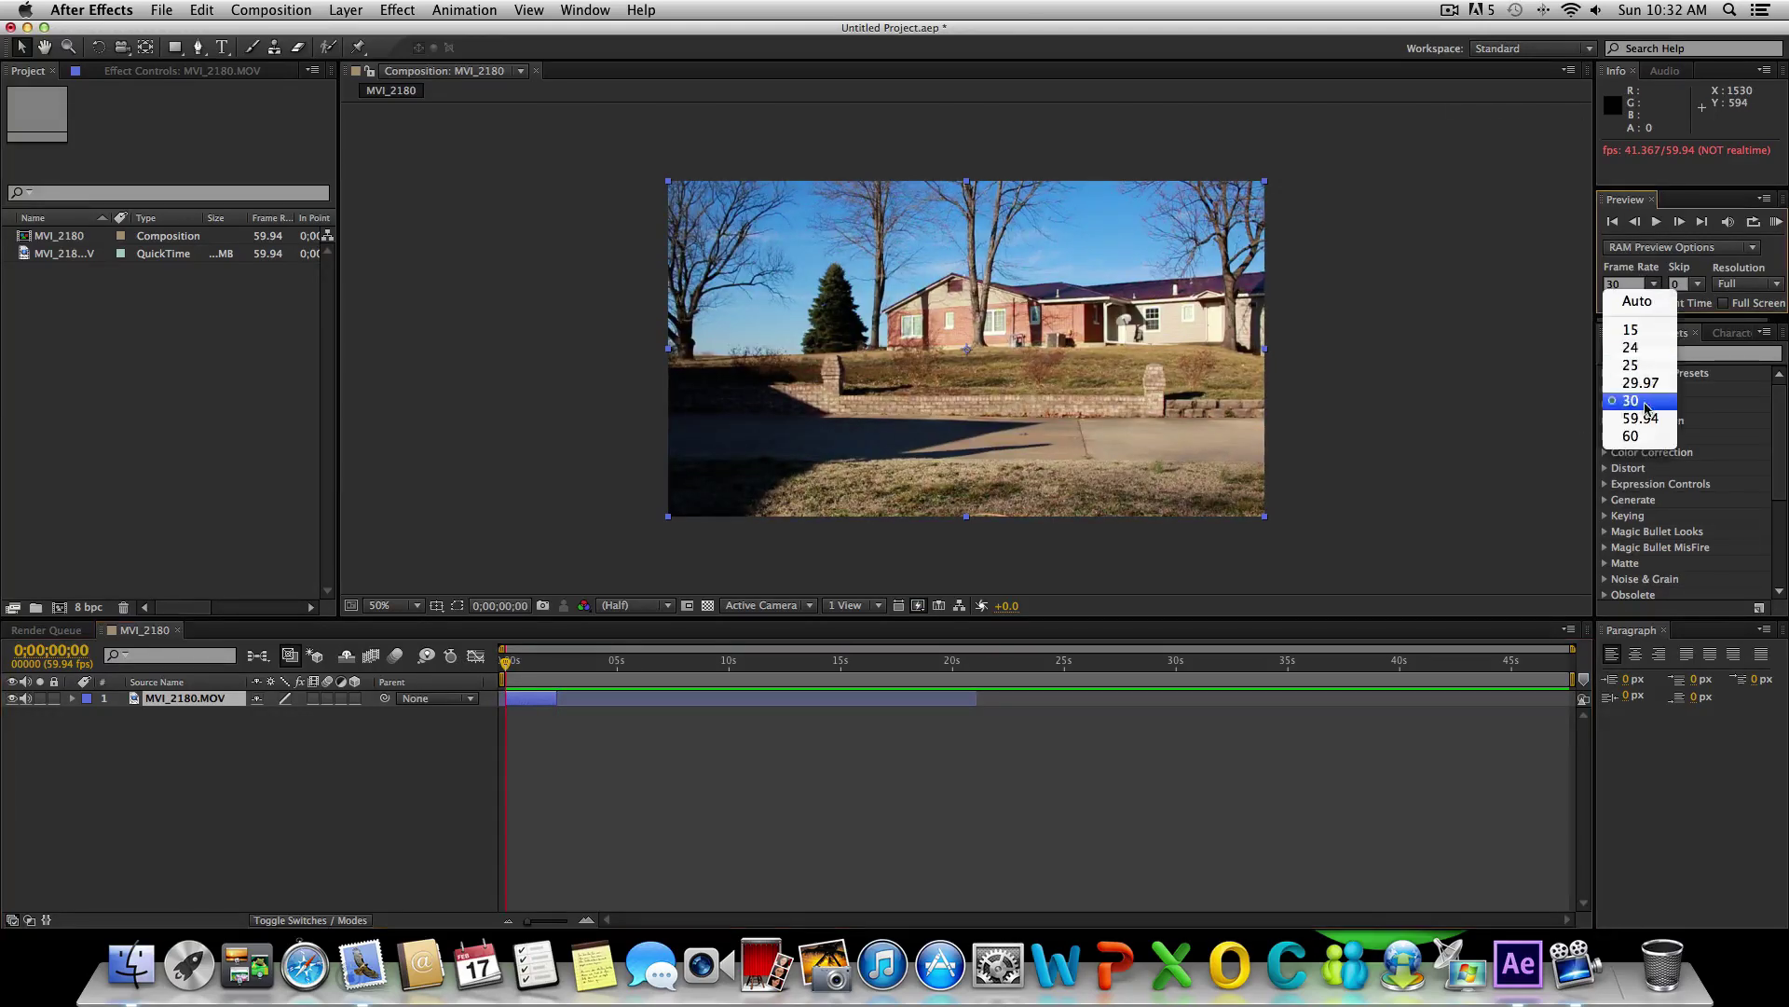
{"action": "left_click", "coordinate": [1643, 419]}
{"action": "key", "text": "space"}
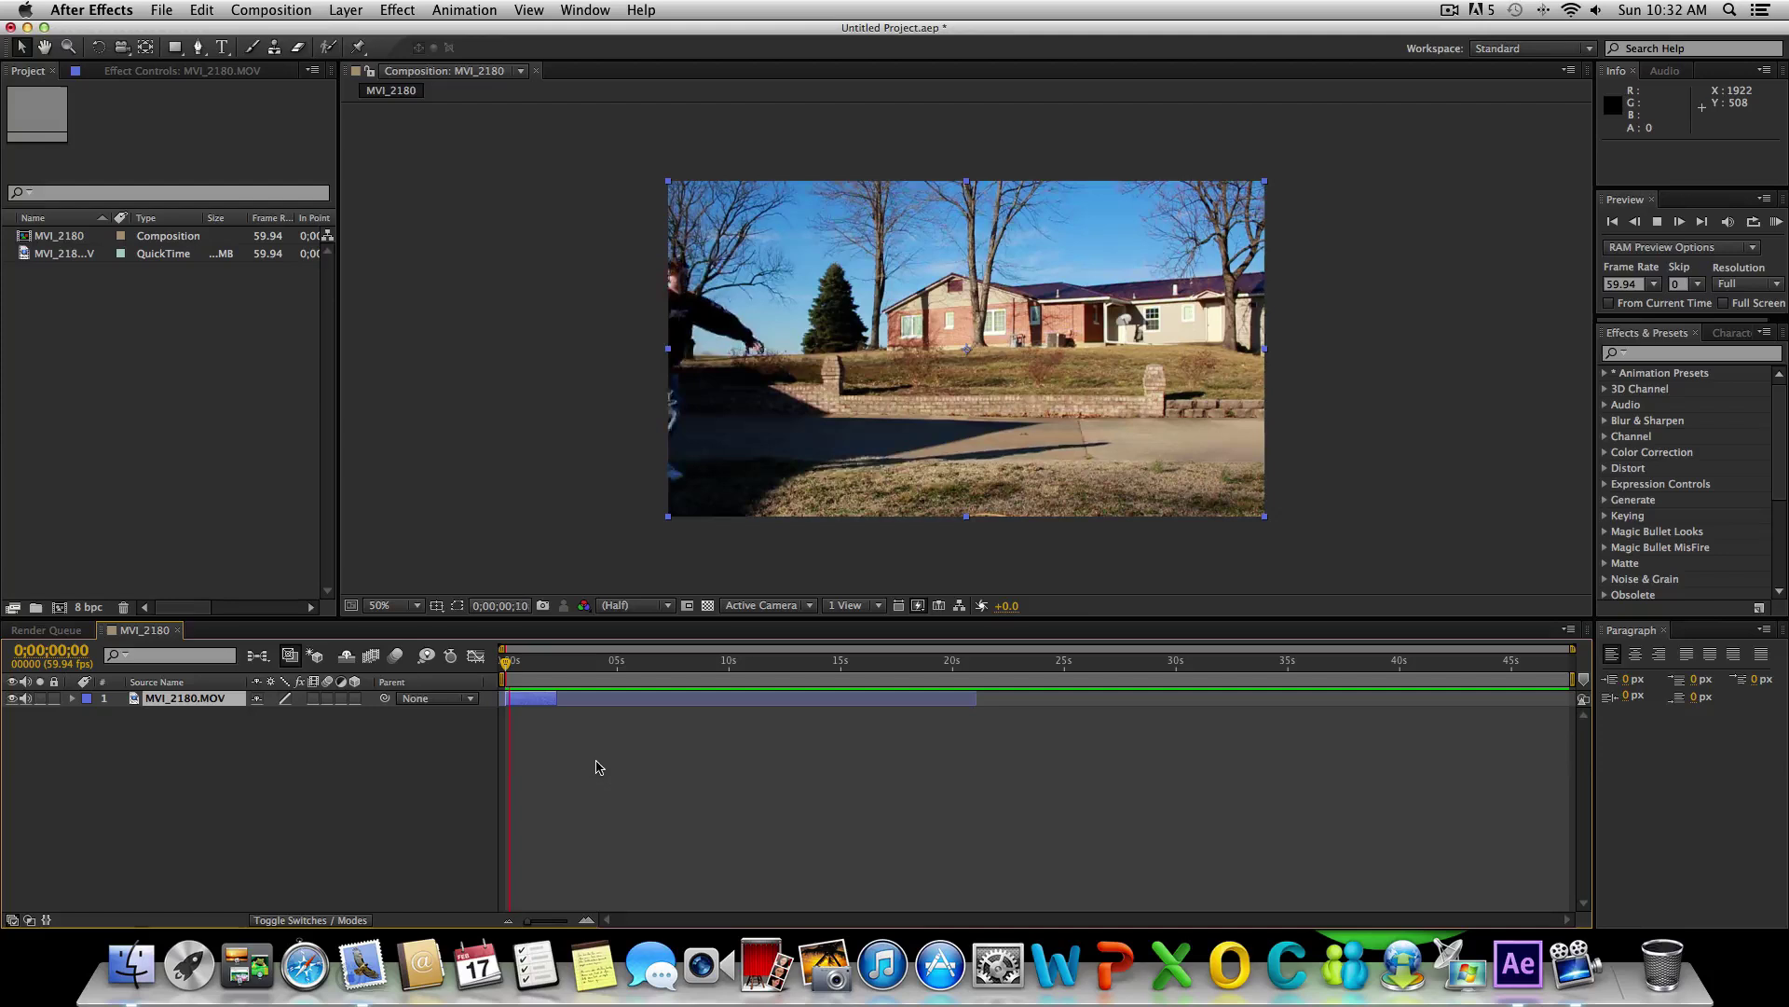
{"action": "key", "text": "space"}
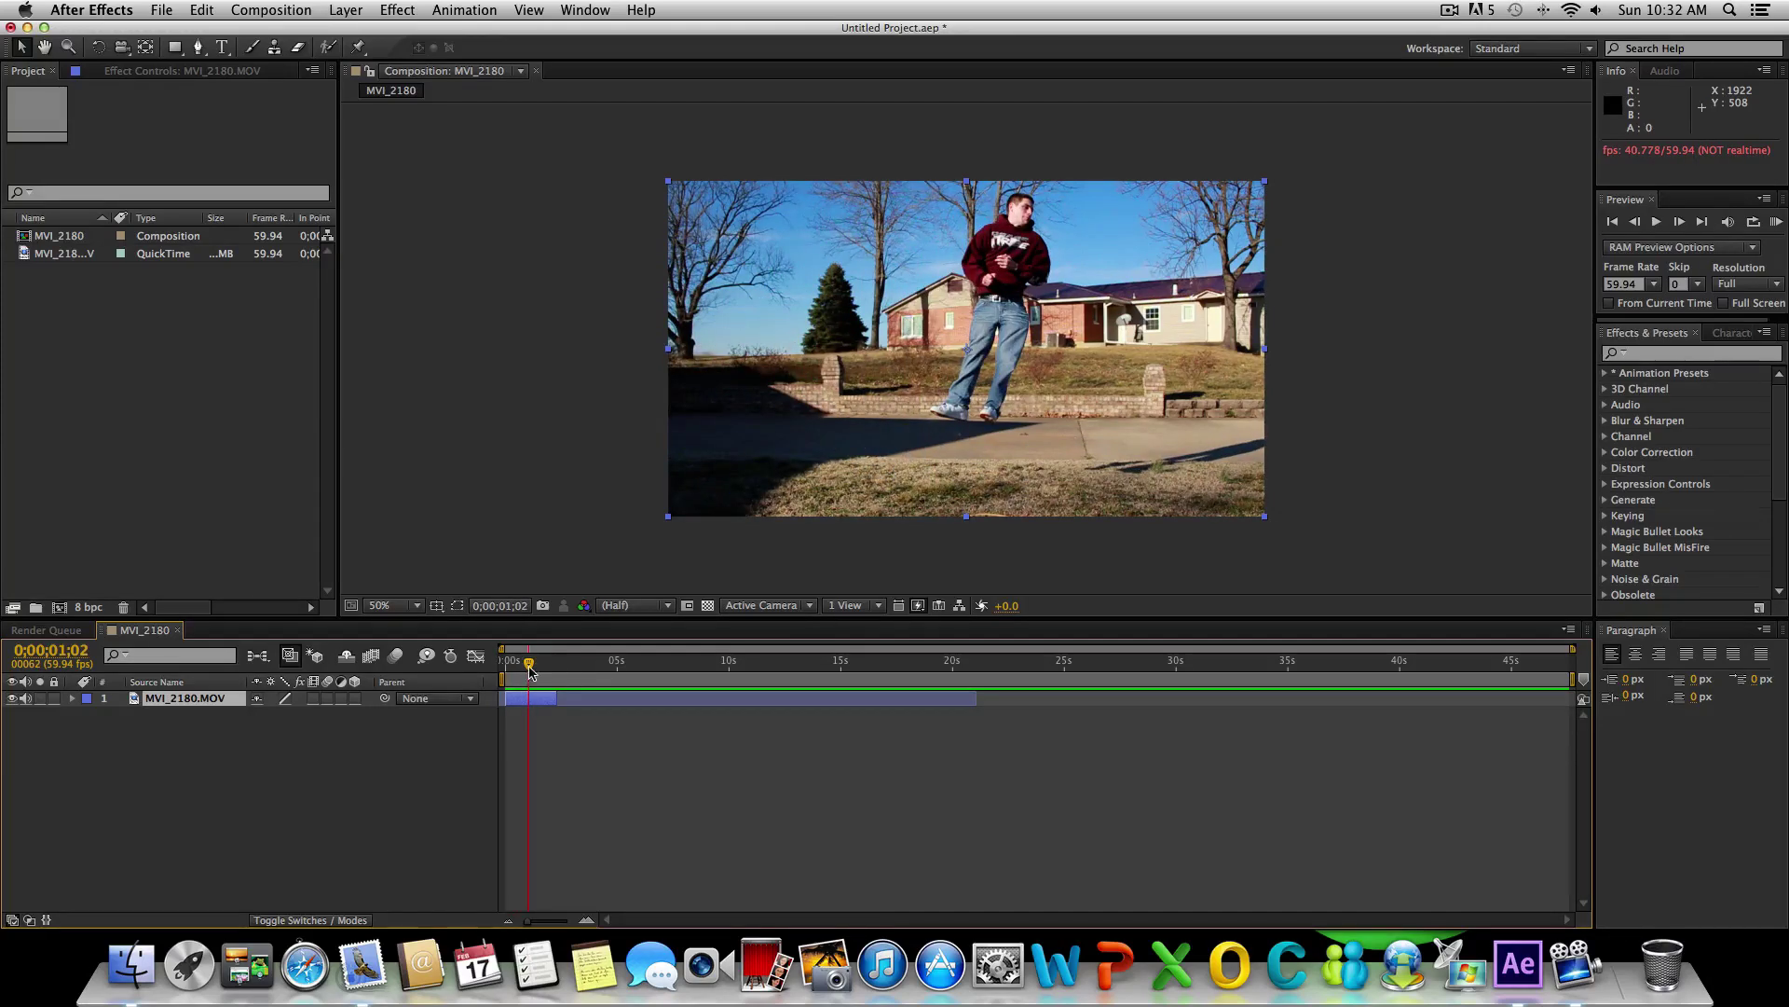
{"action": "left_click_drag", "start_coordinate": [528, 671], "coordinate": [485, 662]}
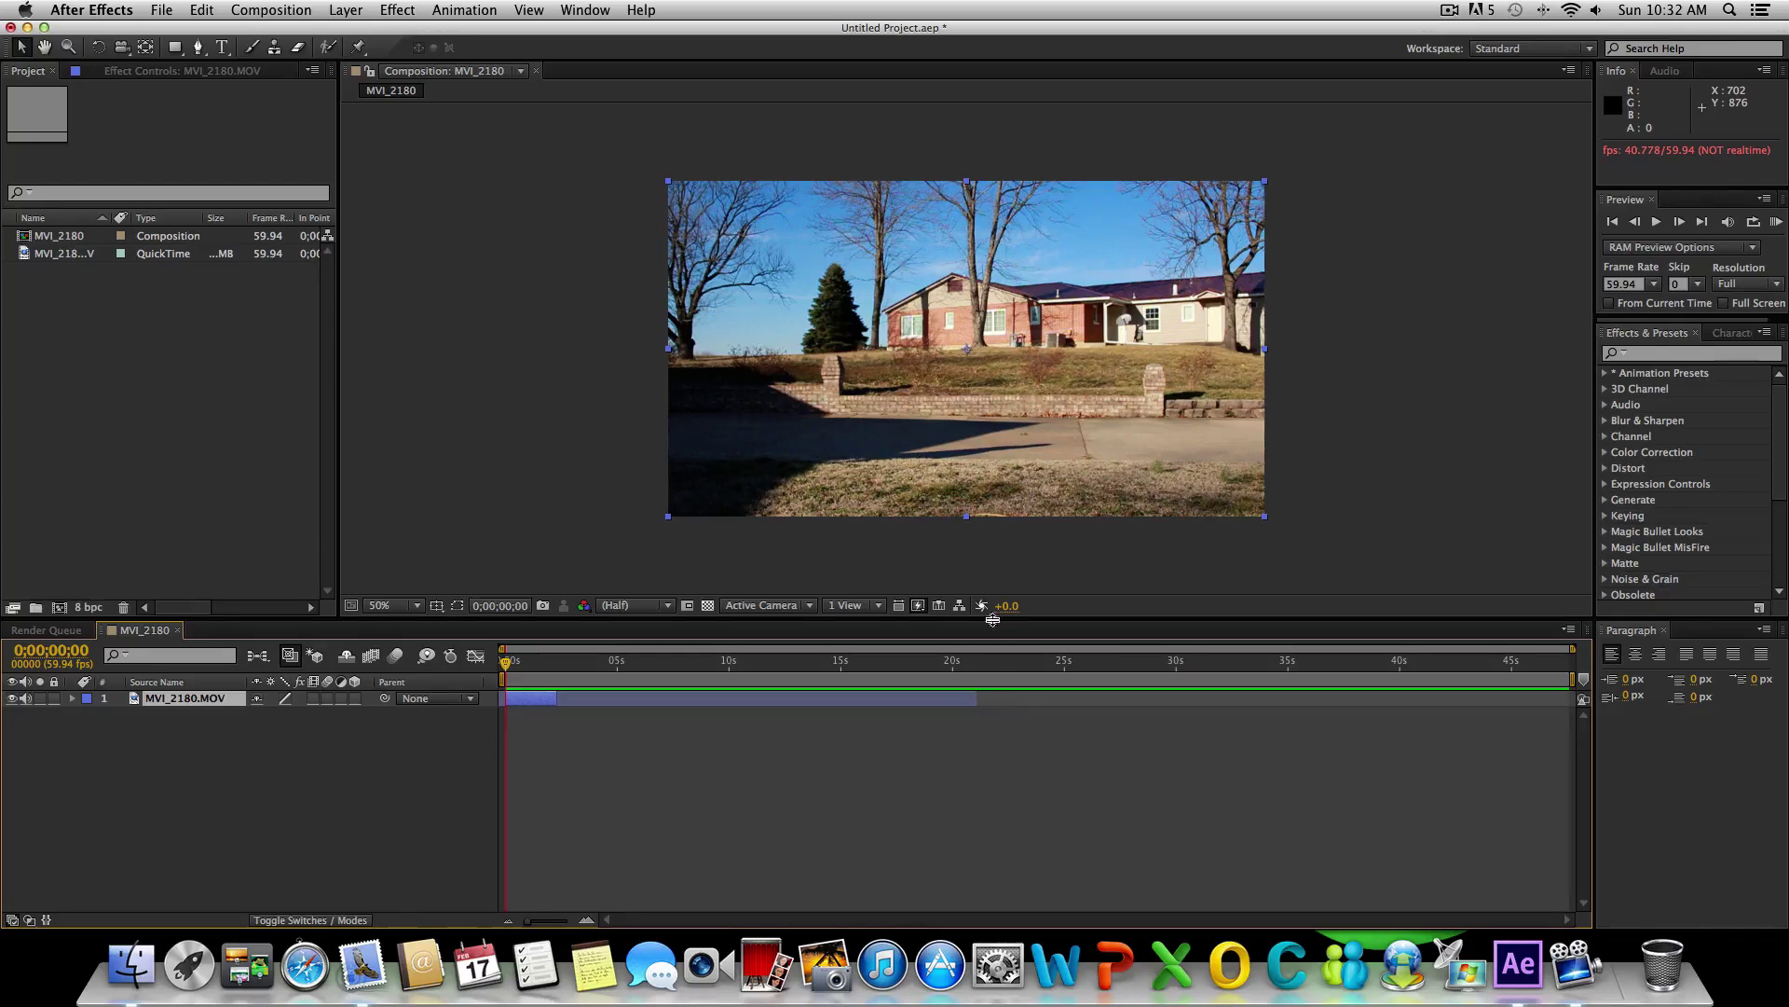
{"action": "left_click", "coordinate": [253, 10]}
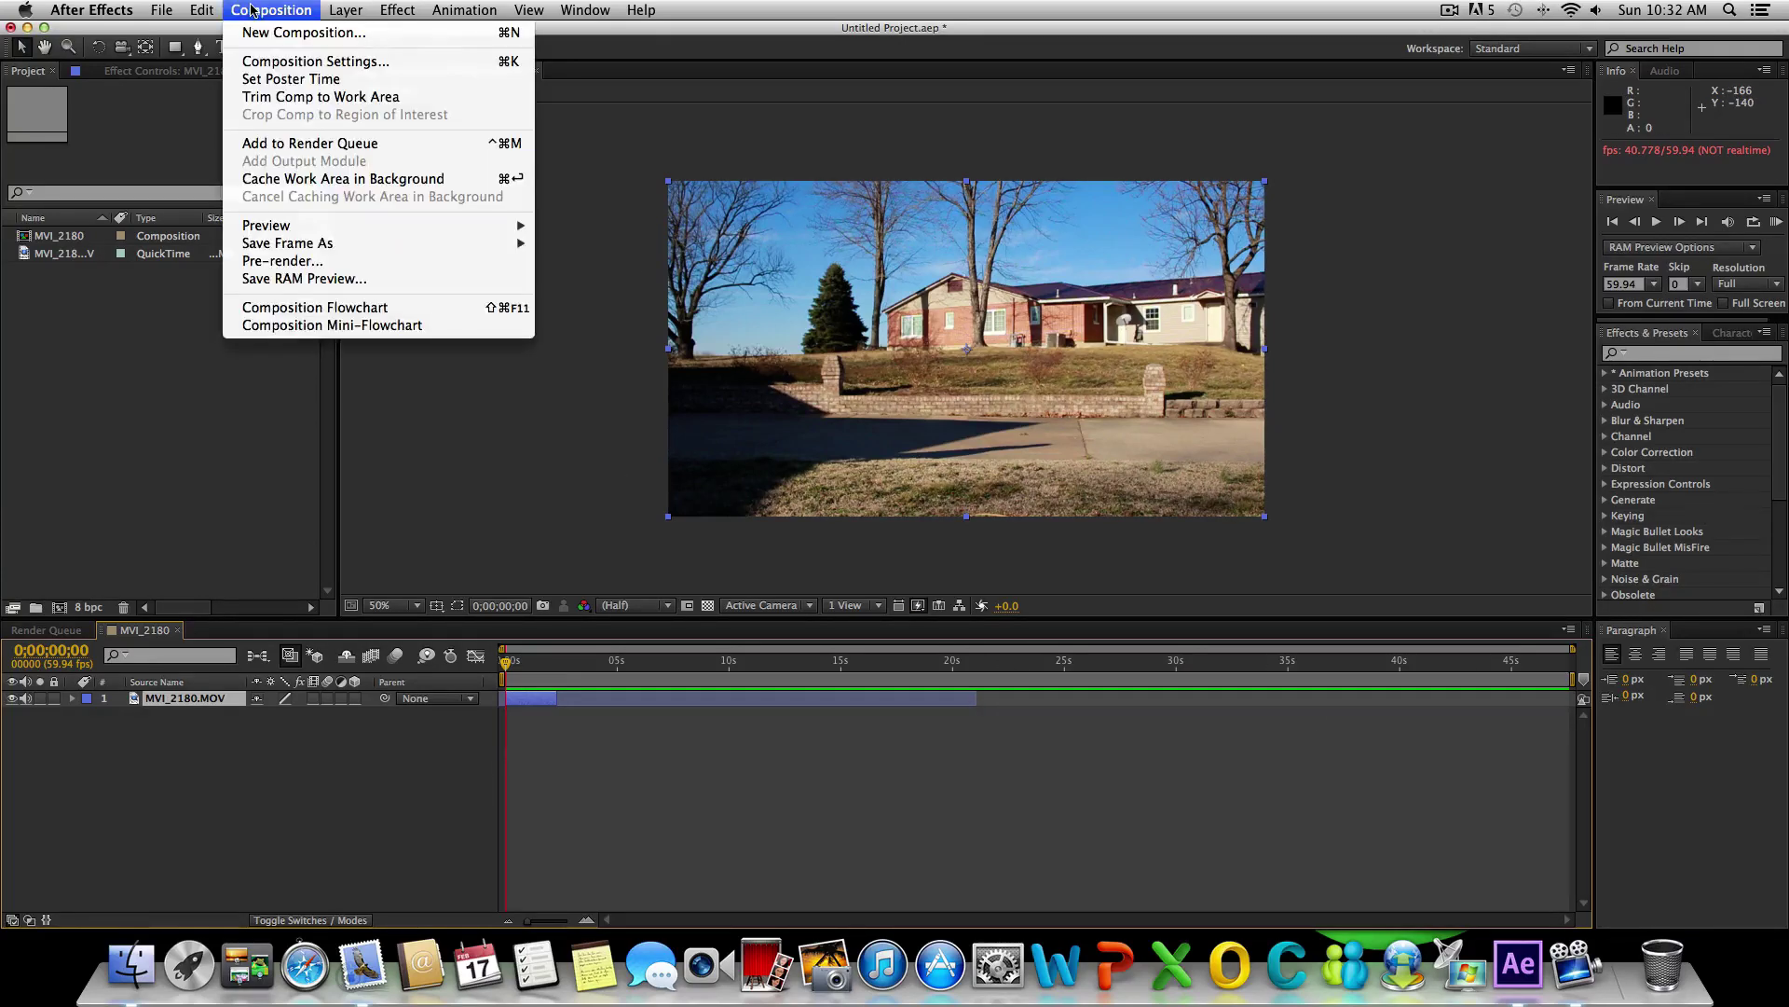
{"action": "left_click", "coordinate": [303, 62]}
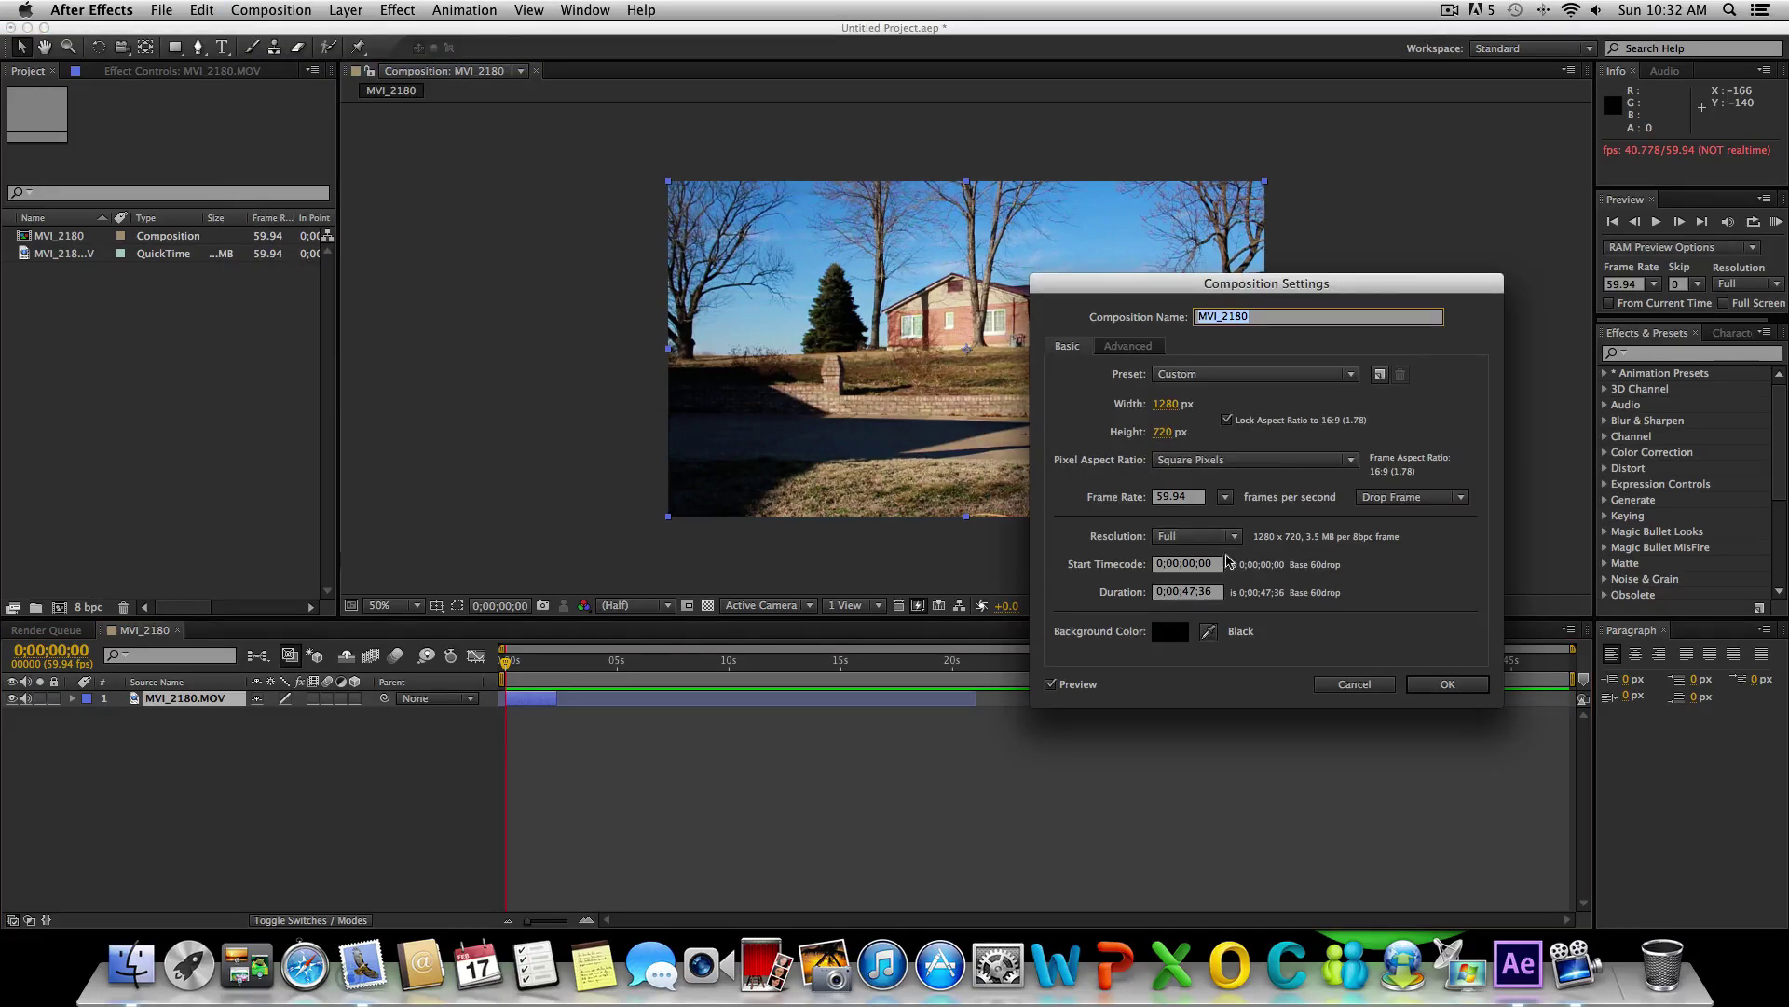
{"action": "left_click", "coordinate": [1194, 499]}
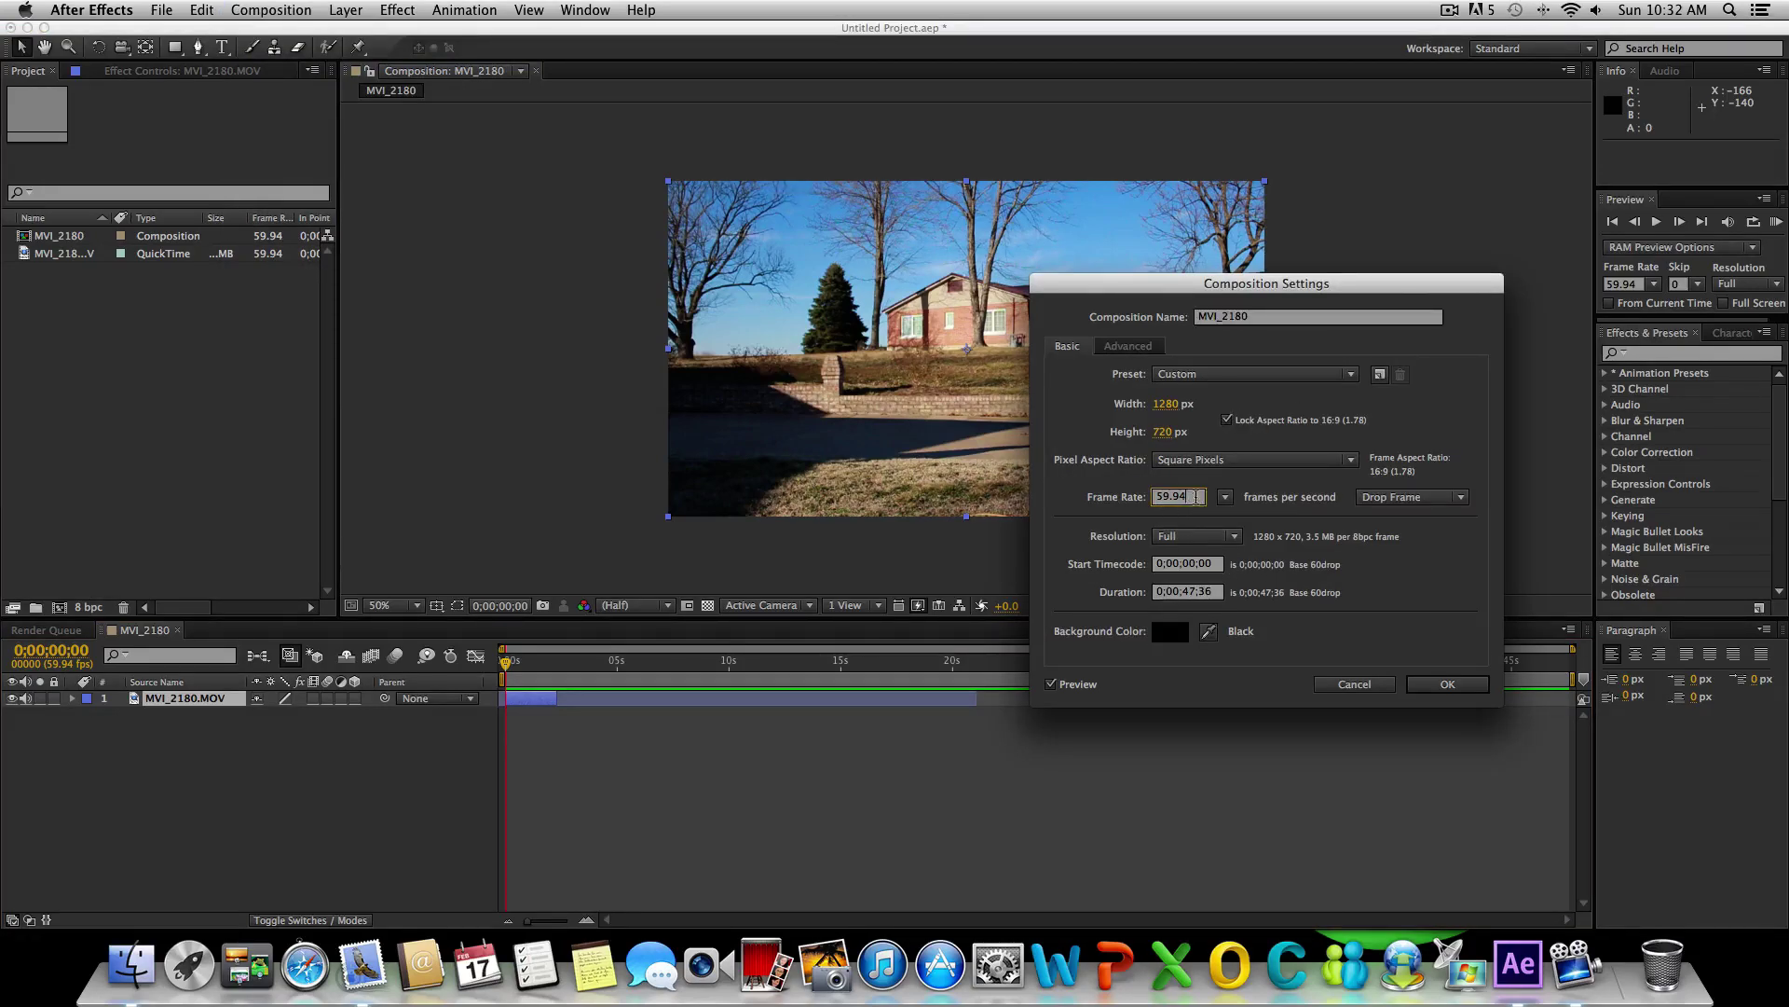
{"action": "left_click", "coordinate": [1187, 497]}
{"action": "left_click_drag", "start_coordinate": [1192, 502], "coordinate": [1119, 506]}
{"action": "left_click", "coordinate": [1195, 497]}
{"action": "left_click_drag", "start_coordinate": [1197, 501], "coordinate": [1096, 505]}
{"action": "left_click", "coordinate": [1194, 495]}
{"action": "left_click", "coordinate": [1422, 690]}
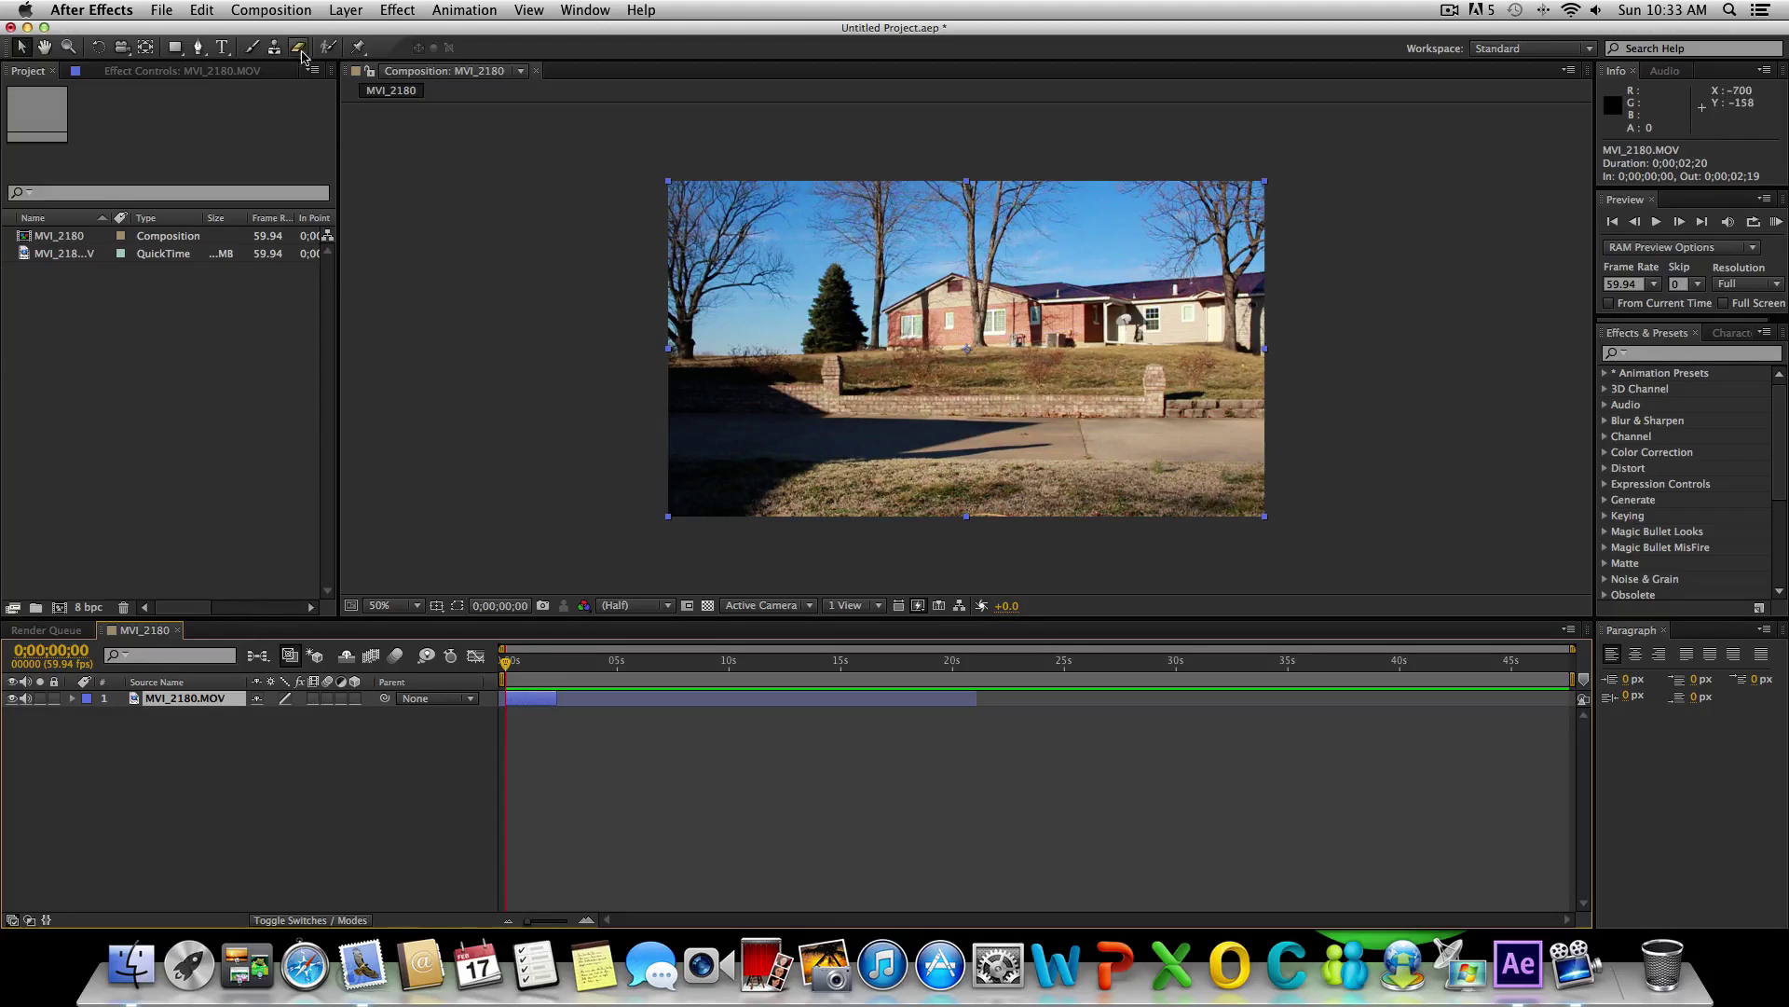
- Enable Time Remapping on the MVI_2180.MOV layer from the Layer > Time menu
{"action": "left_click", "coordinate": [280, 12]}
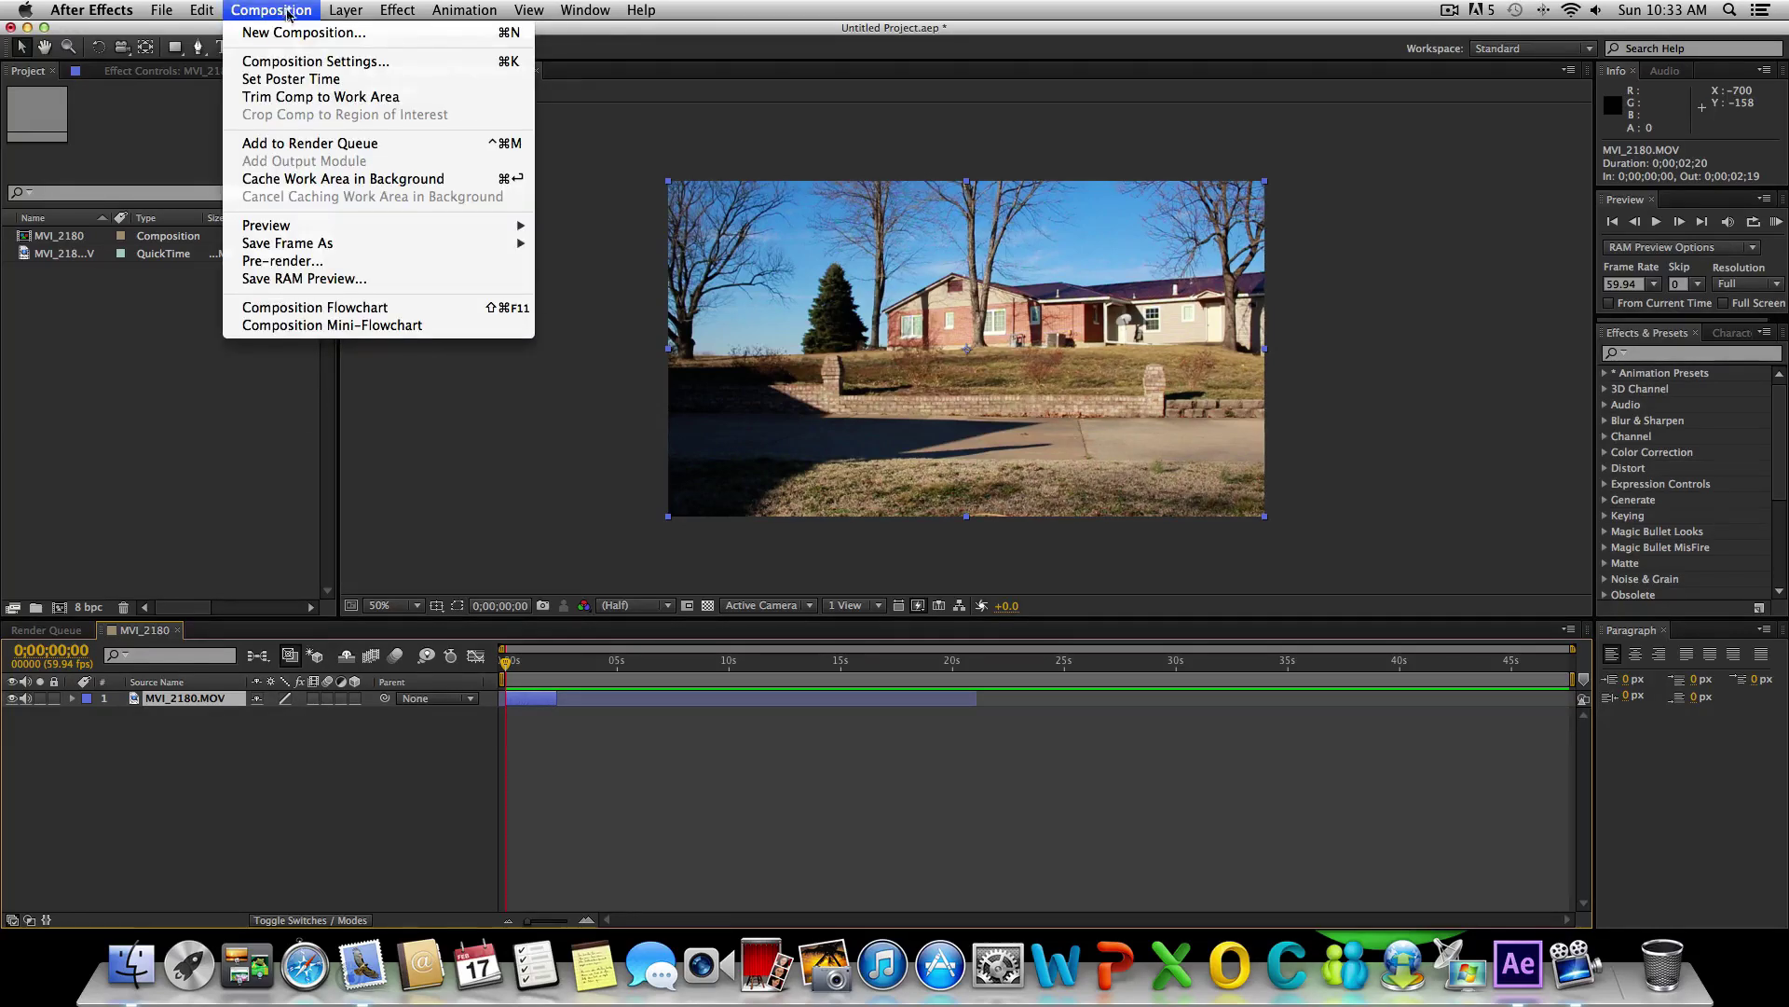
{"action": "mouse_move", "coordinate": [350, 9]}
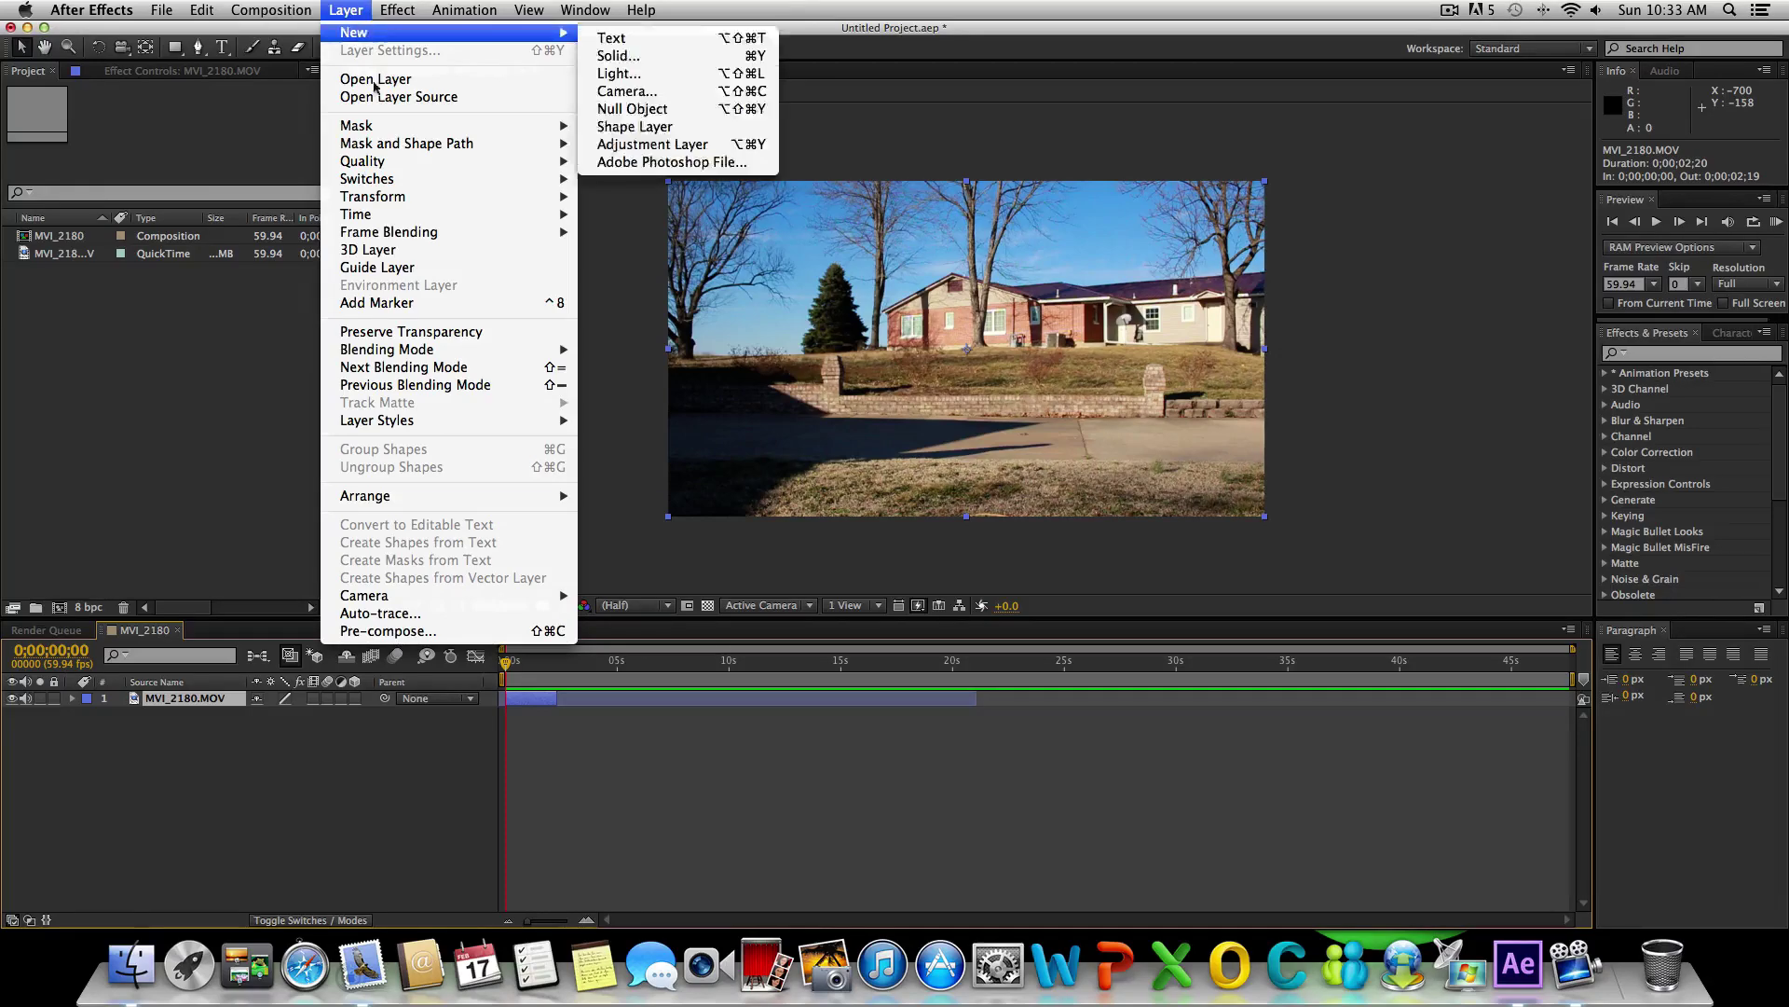
{"action": "mouse_move", "coordinate": [525, 210]}
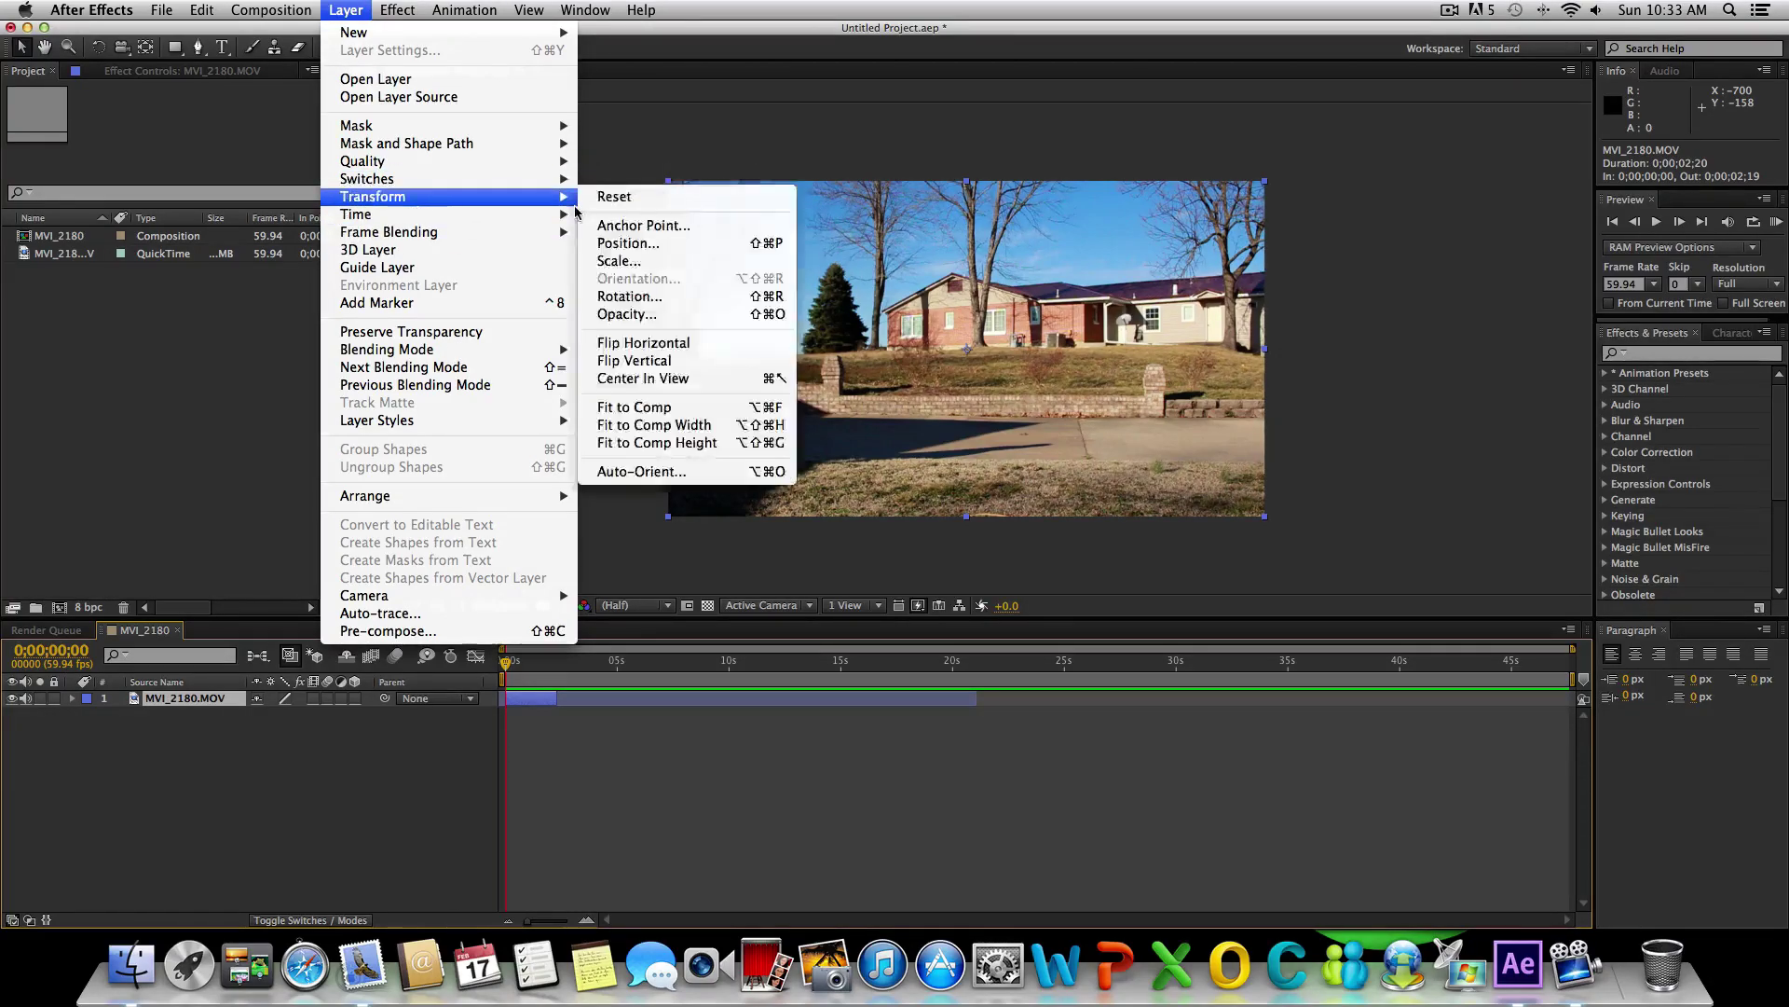
{"action": "left_click", "coordinate": [597, 222]}
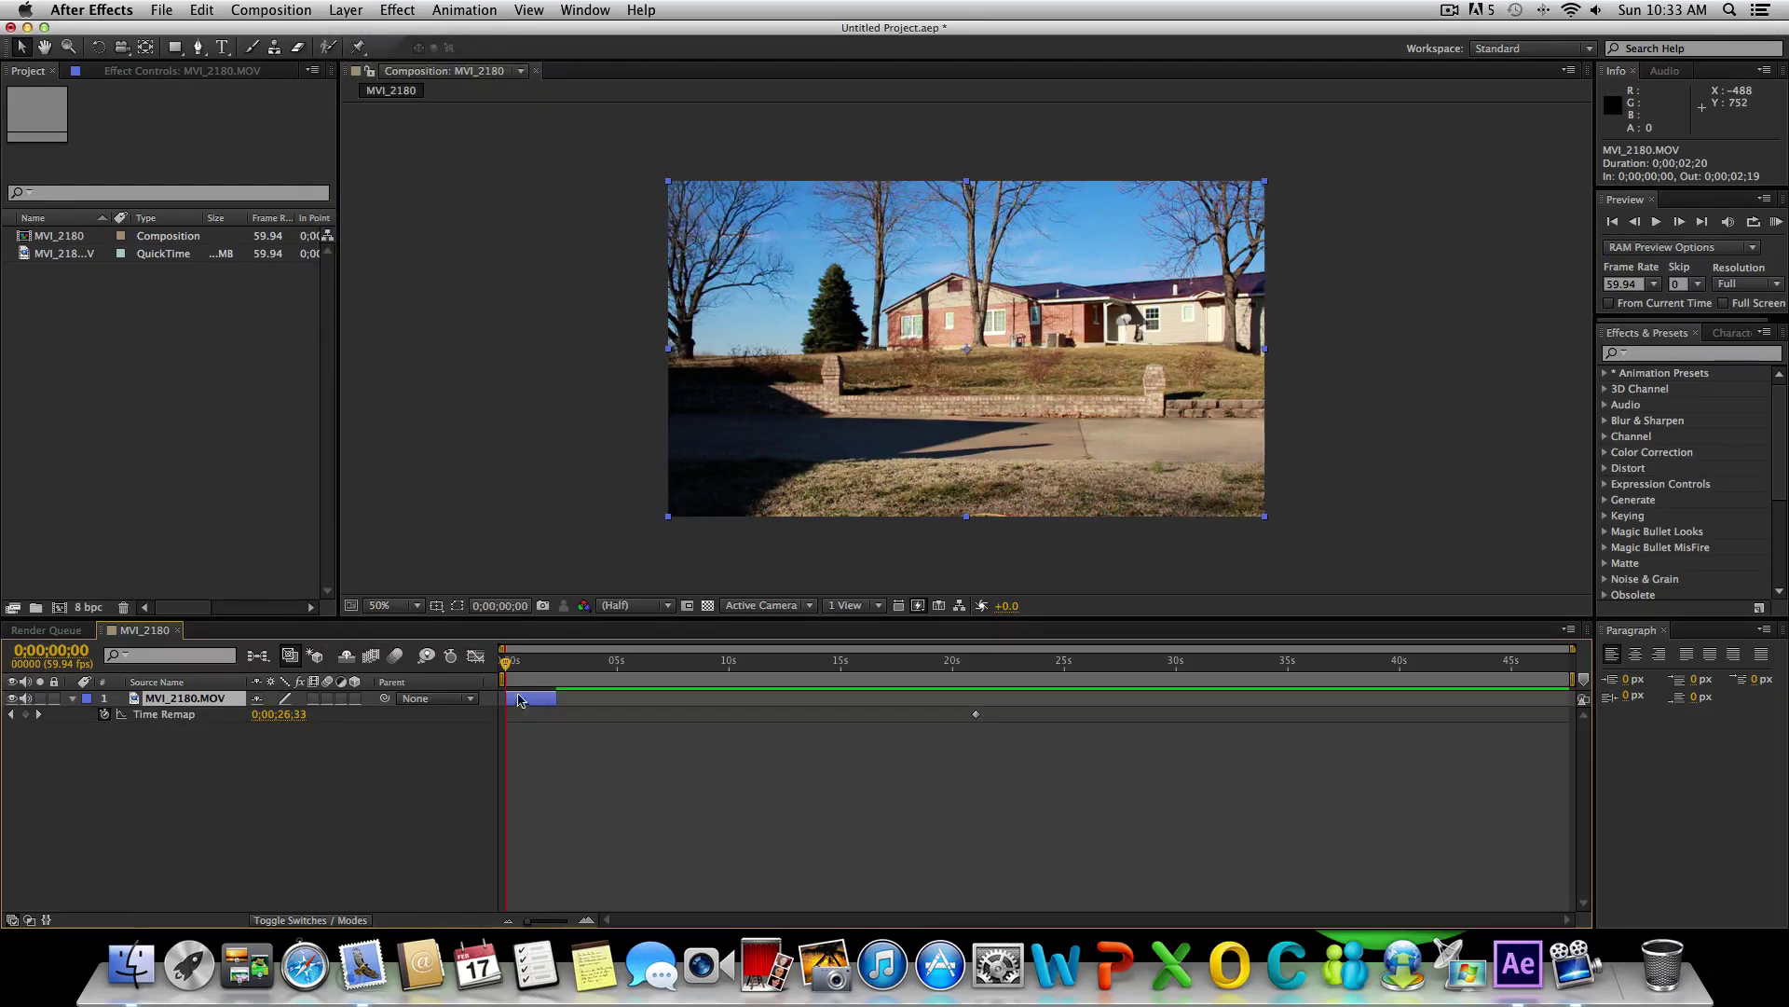
- Stretch the layer's out point to about 0;00;20;09 and turn on Frame Blending
{"action": "left_click_drag", "start_coordinate": [556, 699], "coordinate": [955, 697]}
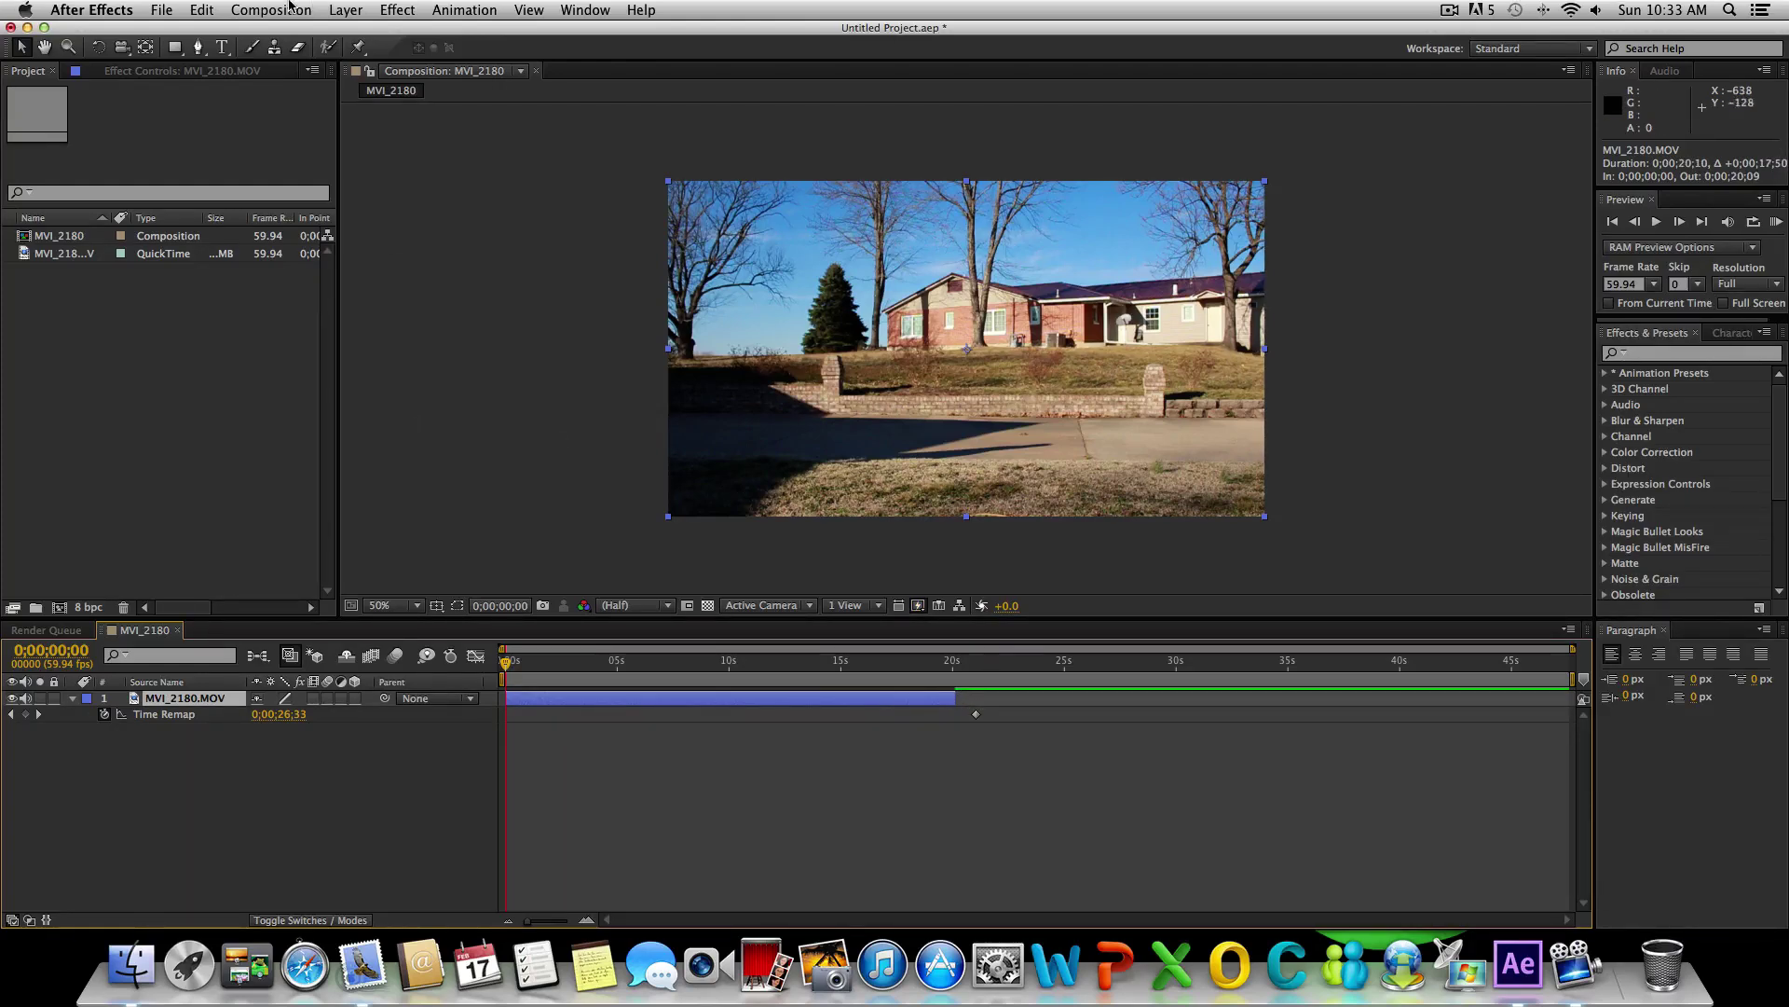
{"action": "left_click", "coordinate": [370, 658]}
{"action": "left_click_drag", "start_coordinate": [1779, 443], "coordinate": [1780, 521]}
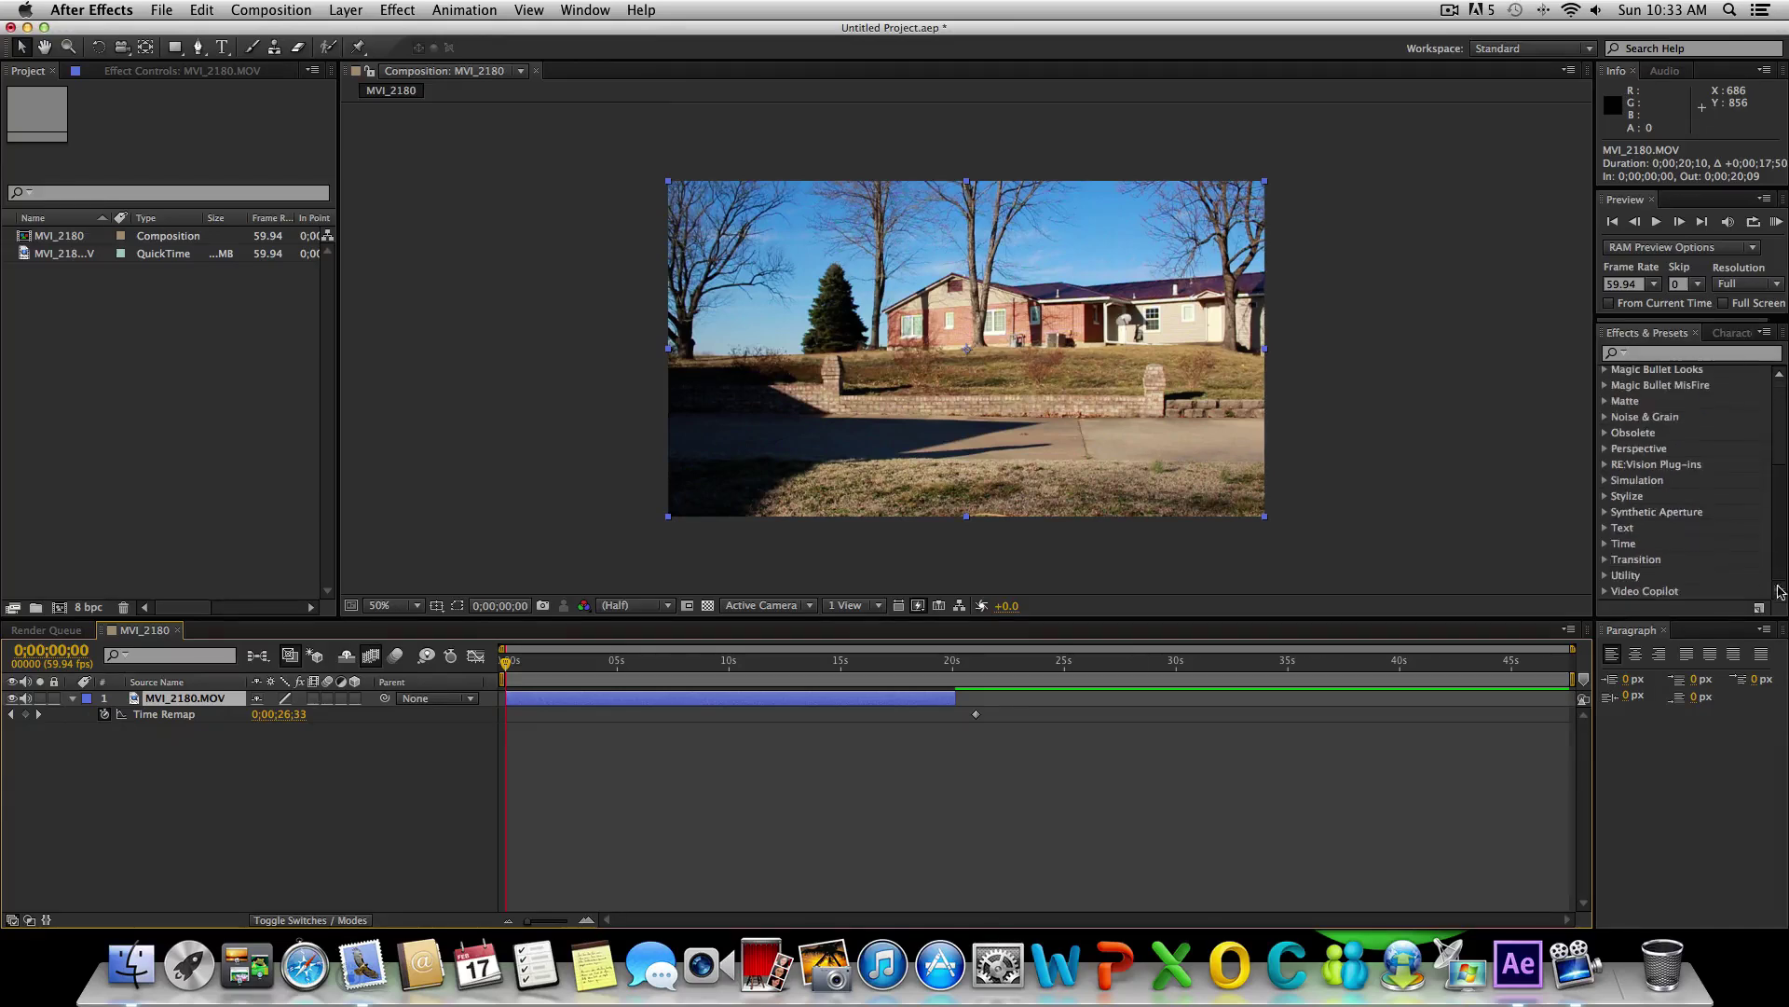
- Apply Twixtor from RE:Vision Plug-ins to the clip with Input: Frame Rate 59.940
{"action": "left_click", "coordinate": [1605, 464]}
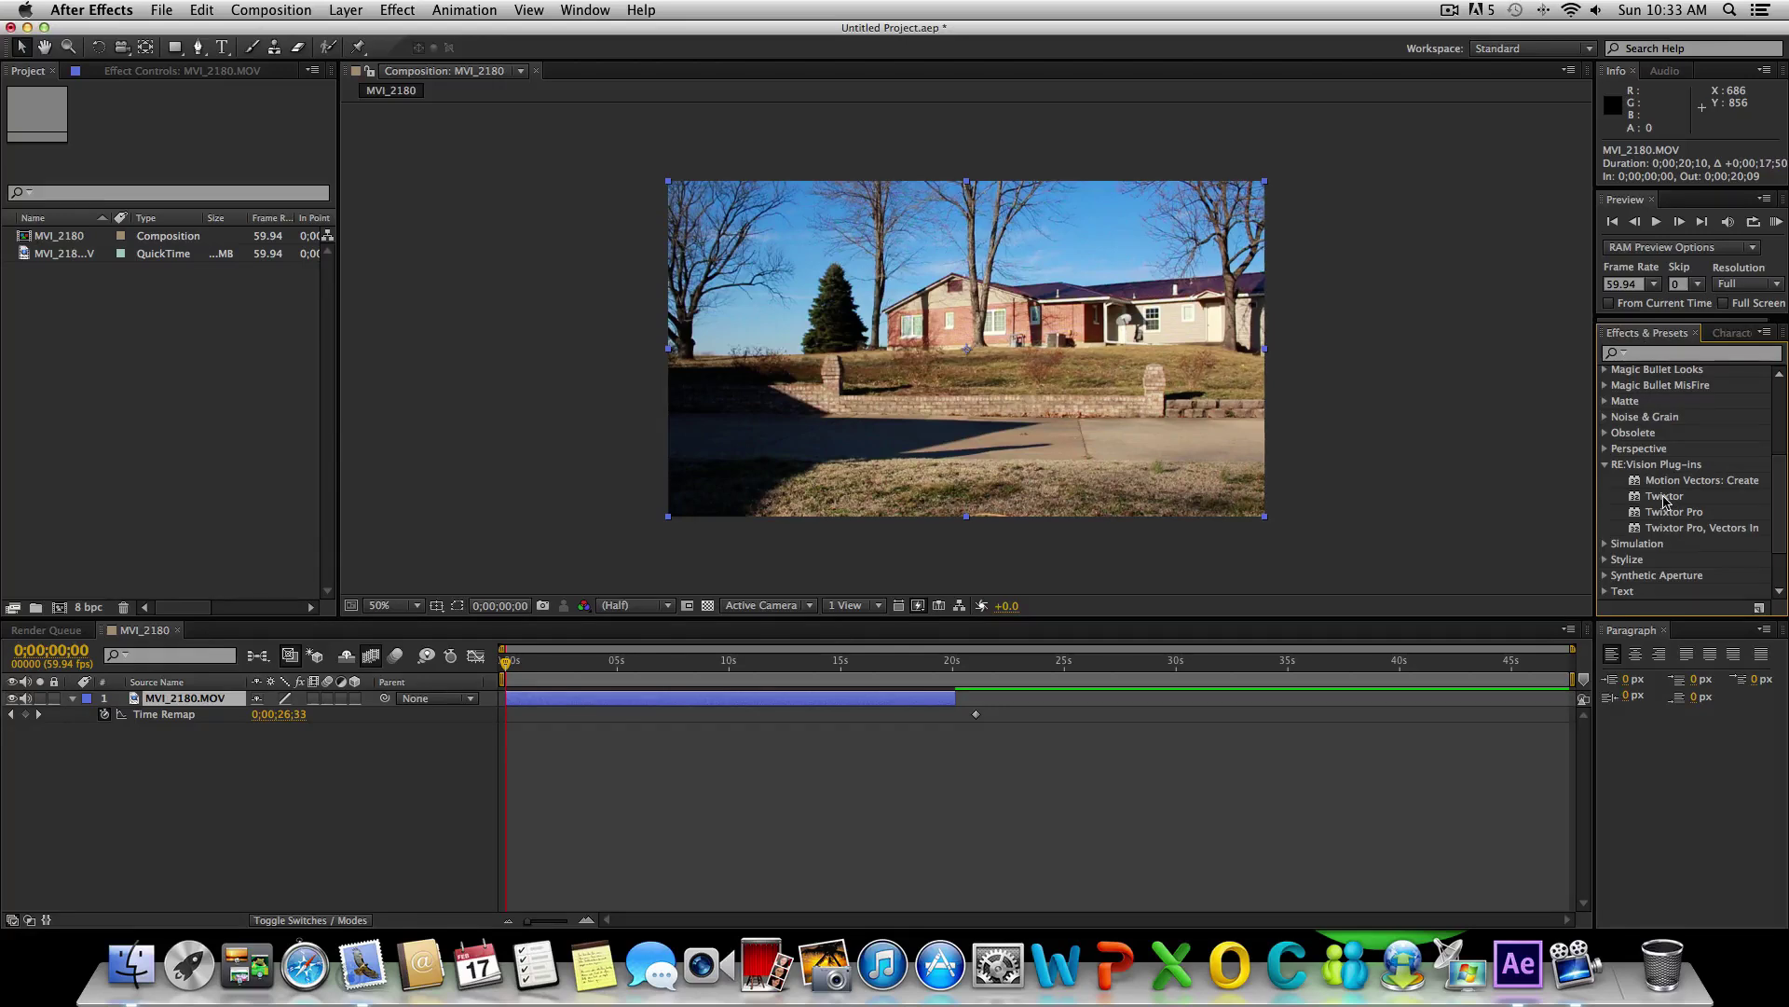
{"action": "left_click", "coordinate": [1665, 497]}
{"action": "left_click", "coordinate": [331, 729]}
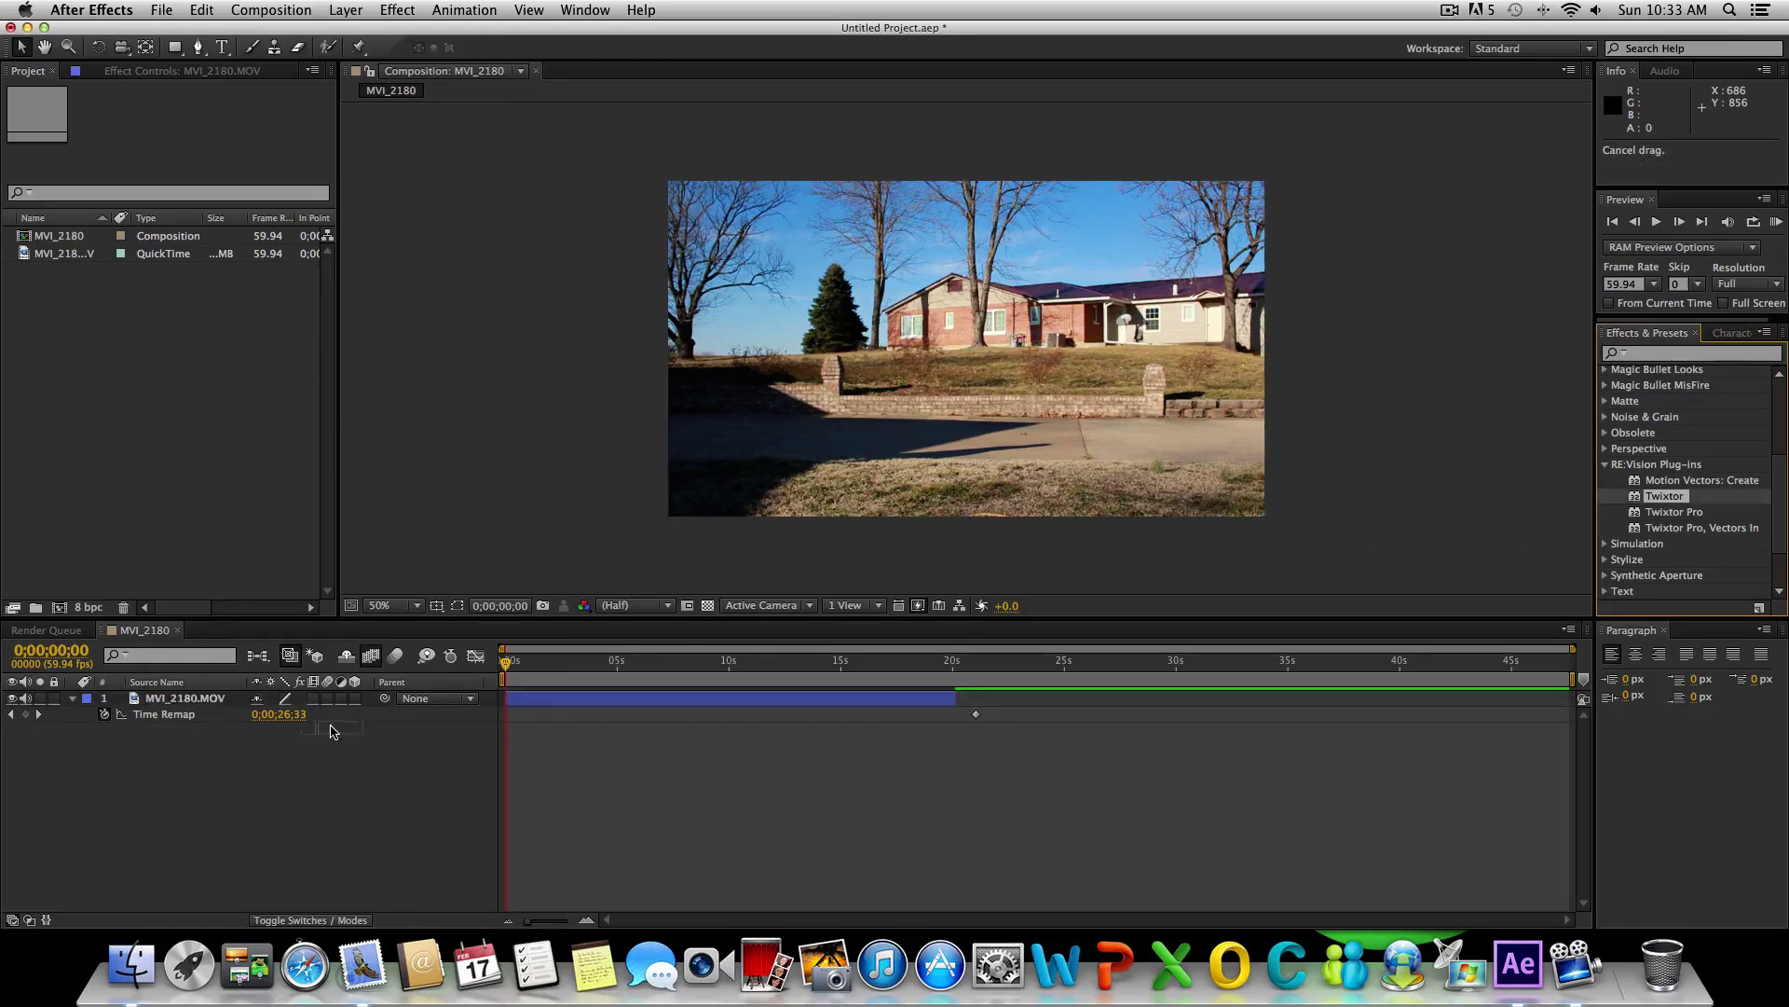
{"action": "left_click_drag", "start_coordinate": [411, 593], "coordinate": [932, 373]}
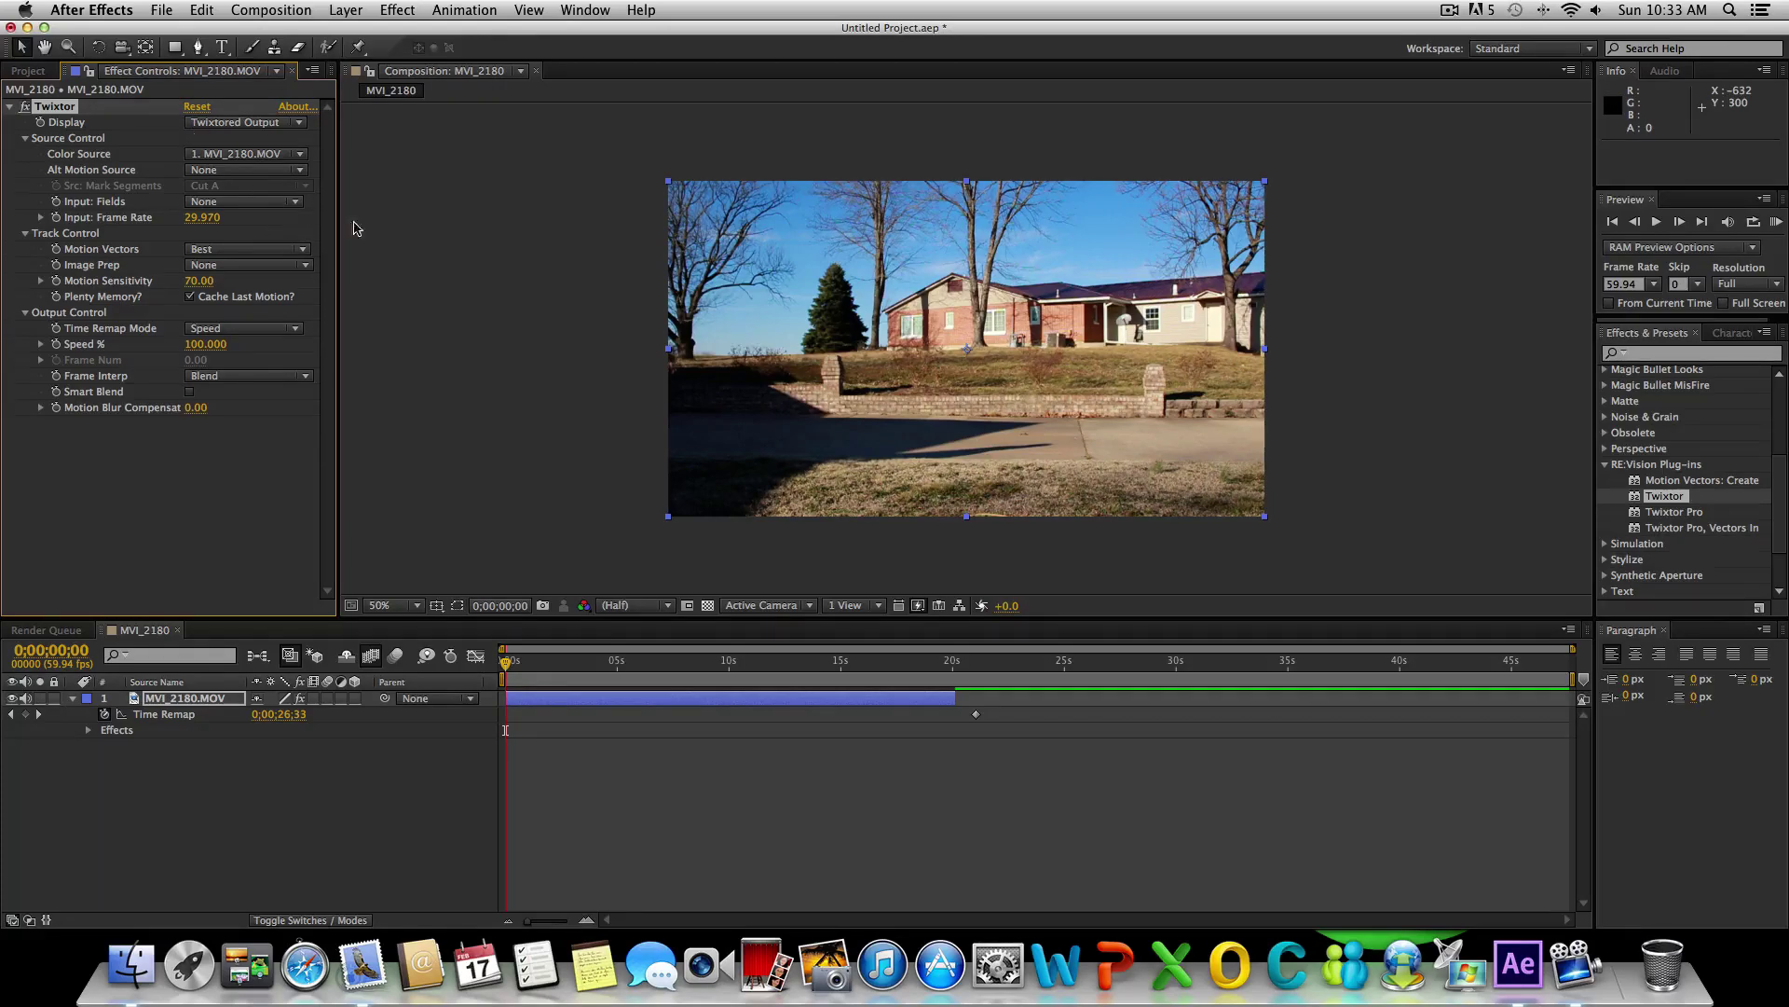
{"action": "left_click", "coordinate": [205, 217]}
{"action": "type", "text": "5"}
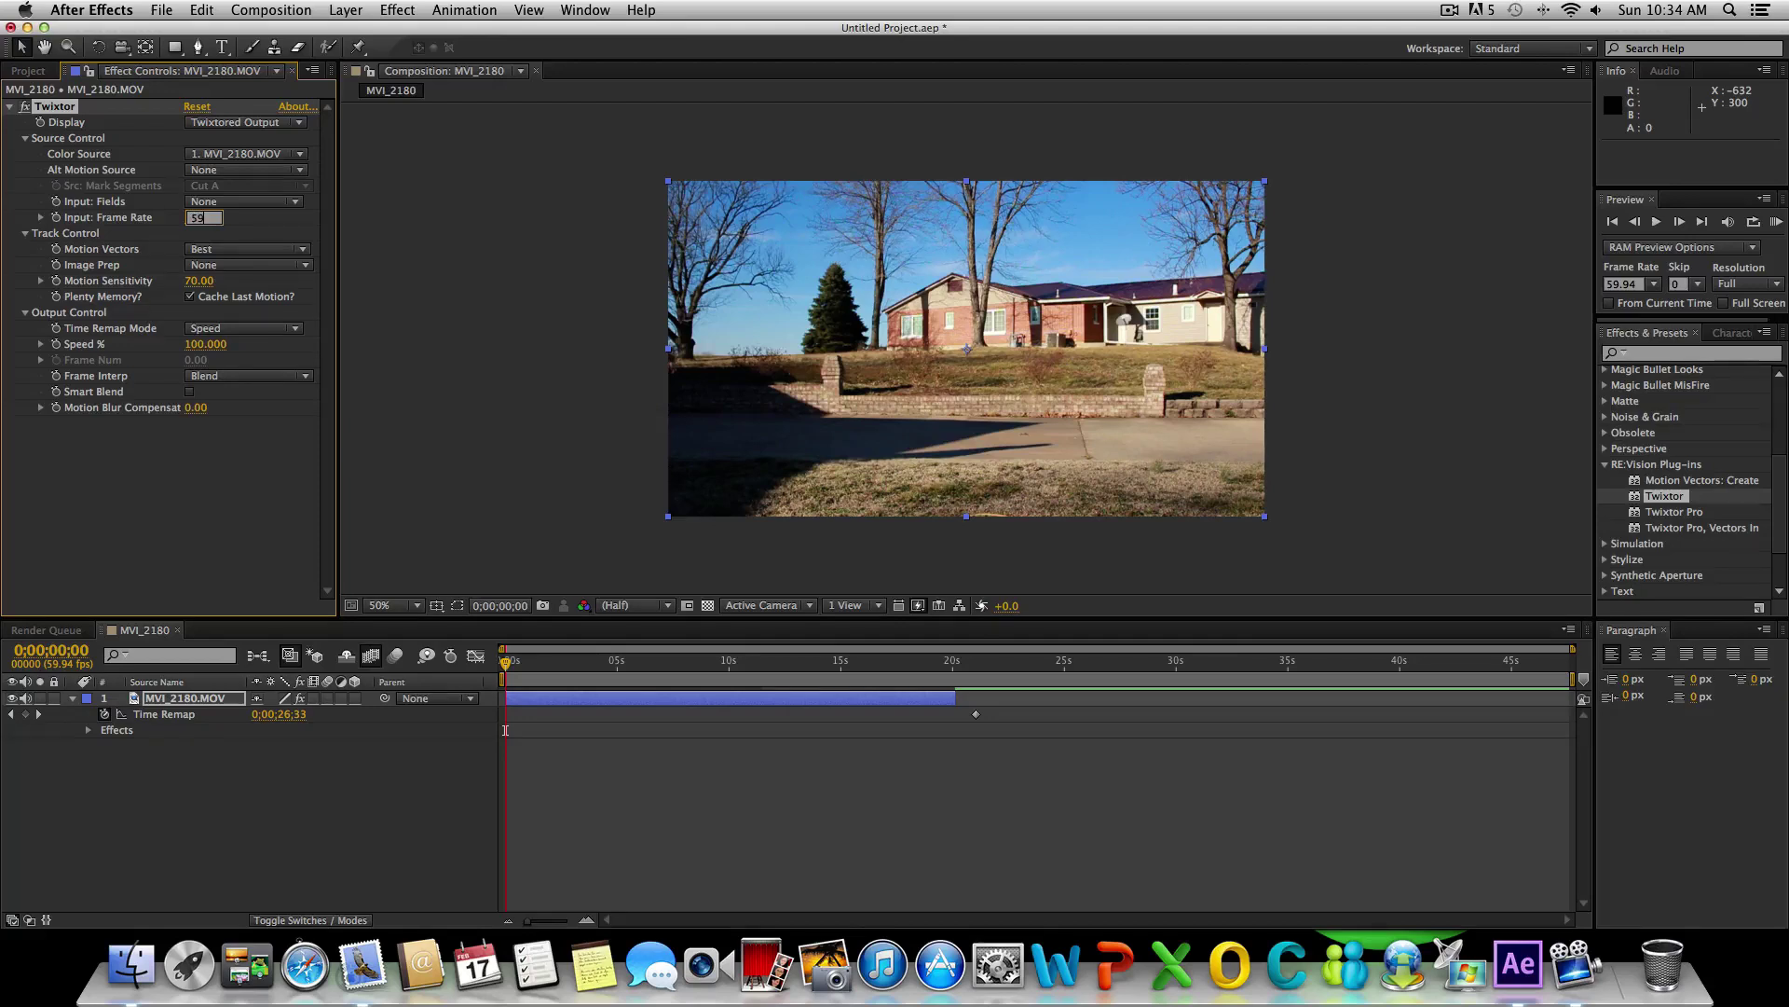
{"action": "key", "text": "Return"}
- Raise Twixtor's motion sensitivity to 100 and preview the clip from the start
{"action": "left_click_drag", "start_coordinate": [197, 281], "coordinate": [337, 269]}
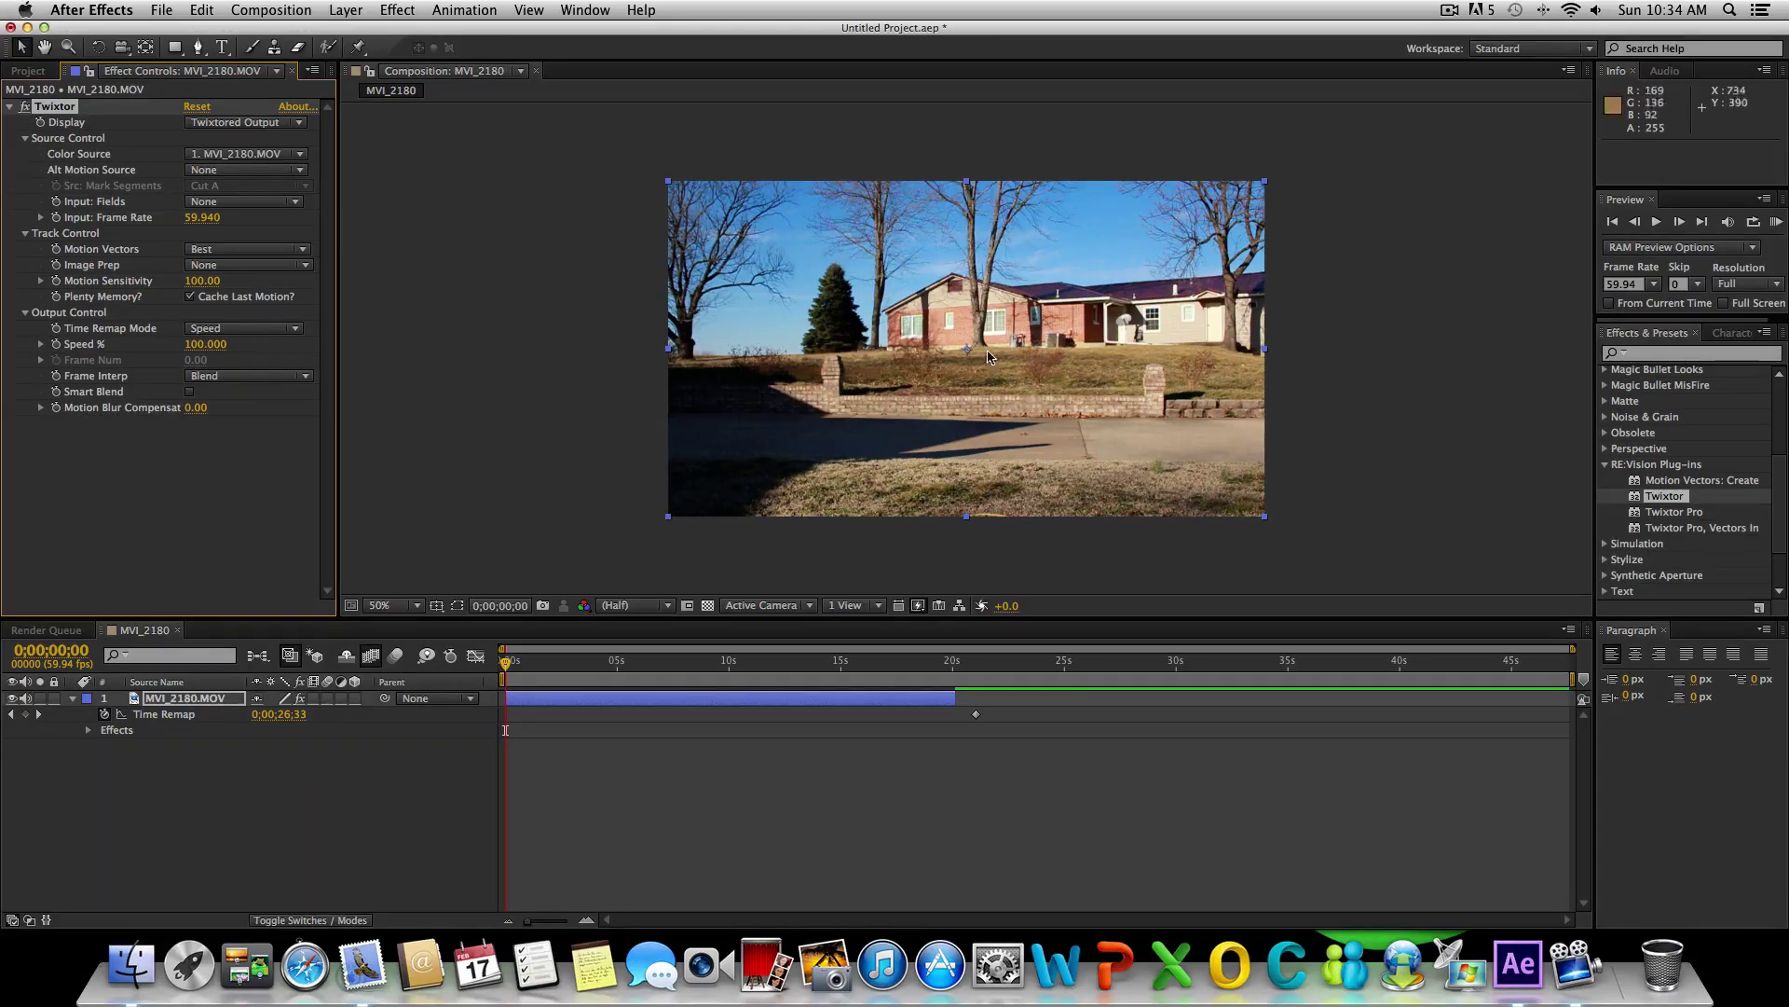
{"action": "left_click_drag", "start_coordinate": [508, 662], "coordinate": [478, 687]}
{"action": "key", "text": "space"}
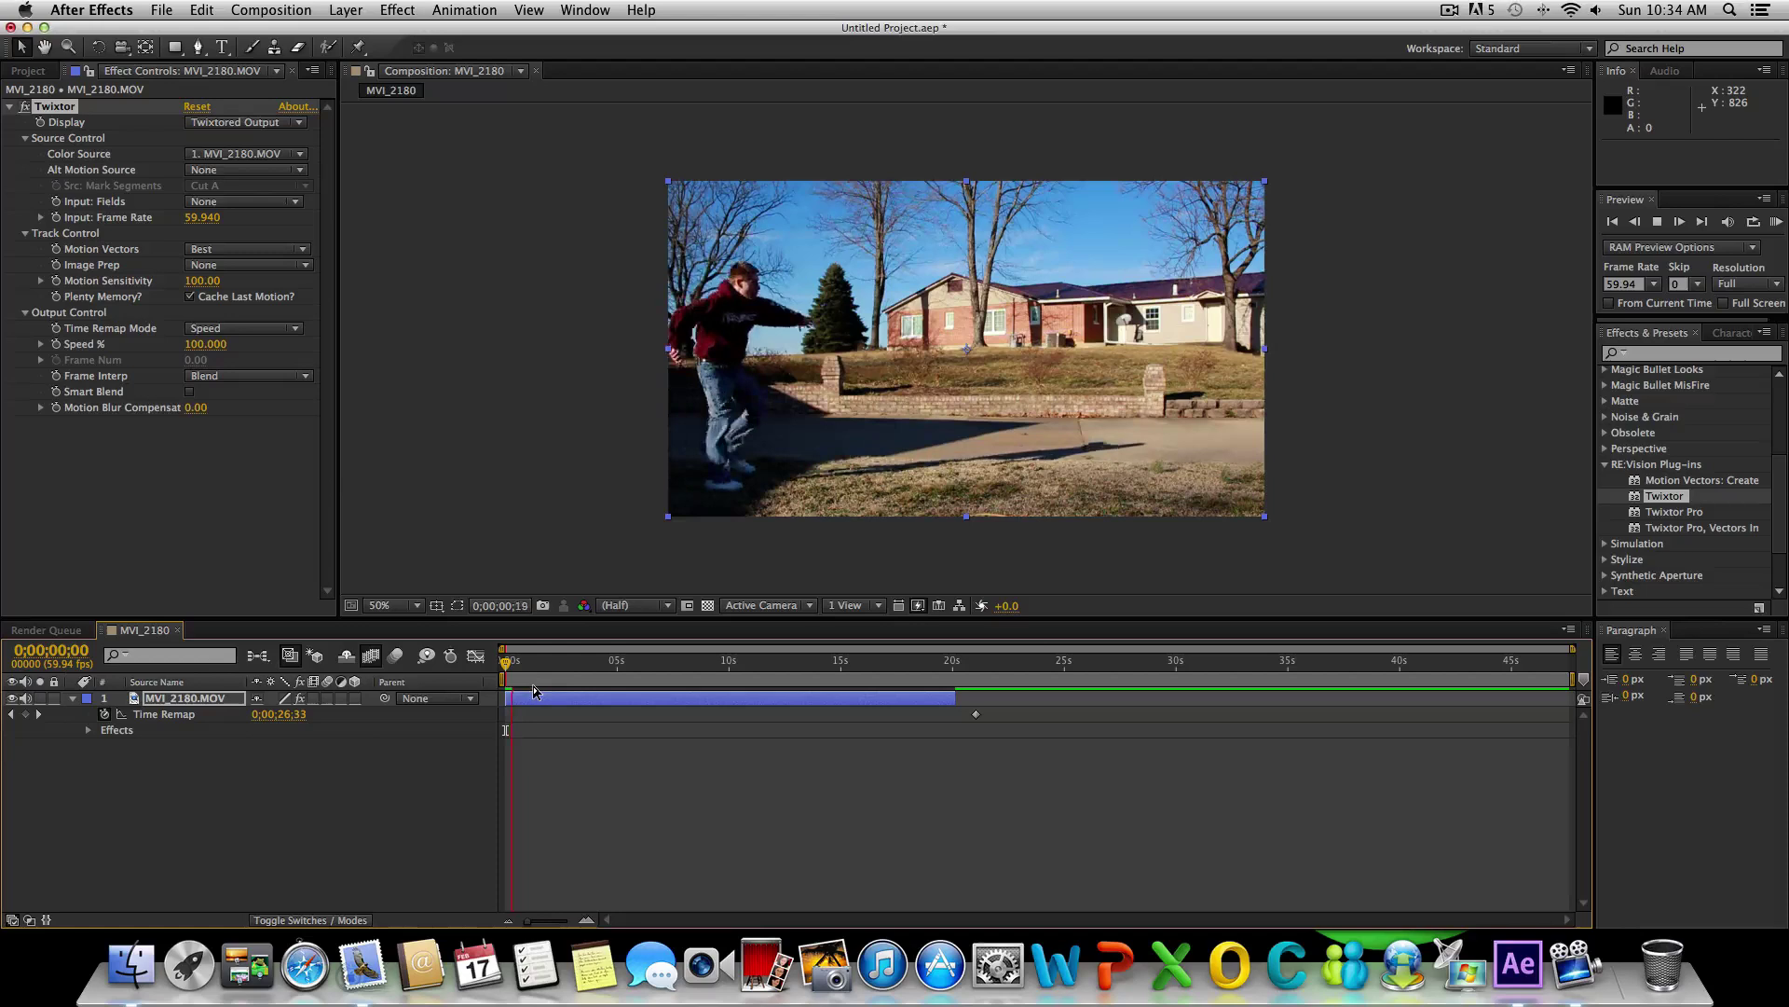
{"action": "left_click_drag", "start_coordinate": [517, 664], "coordinate": [417, 691]}
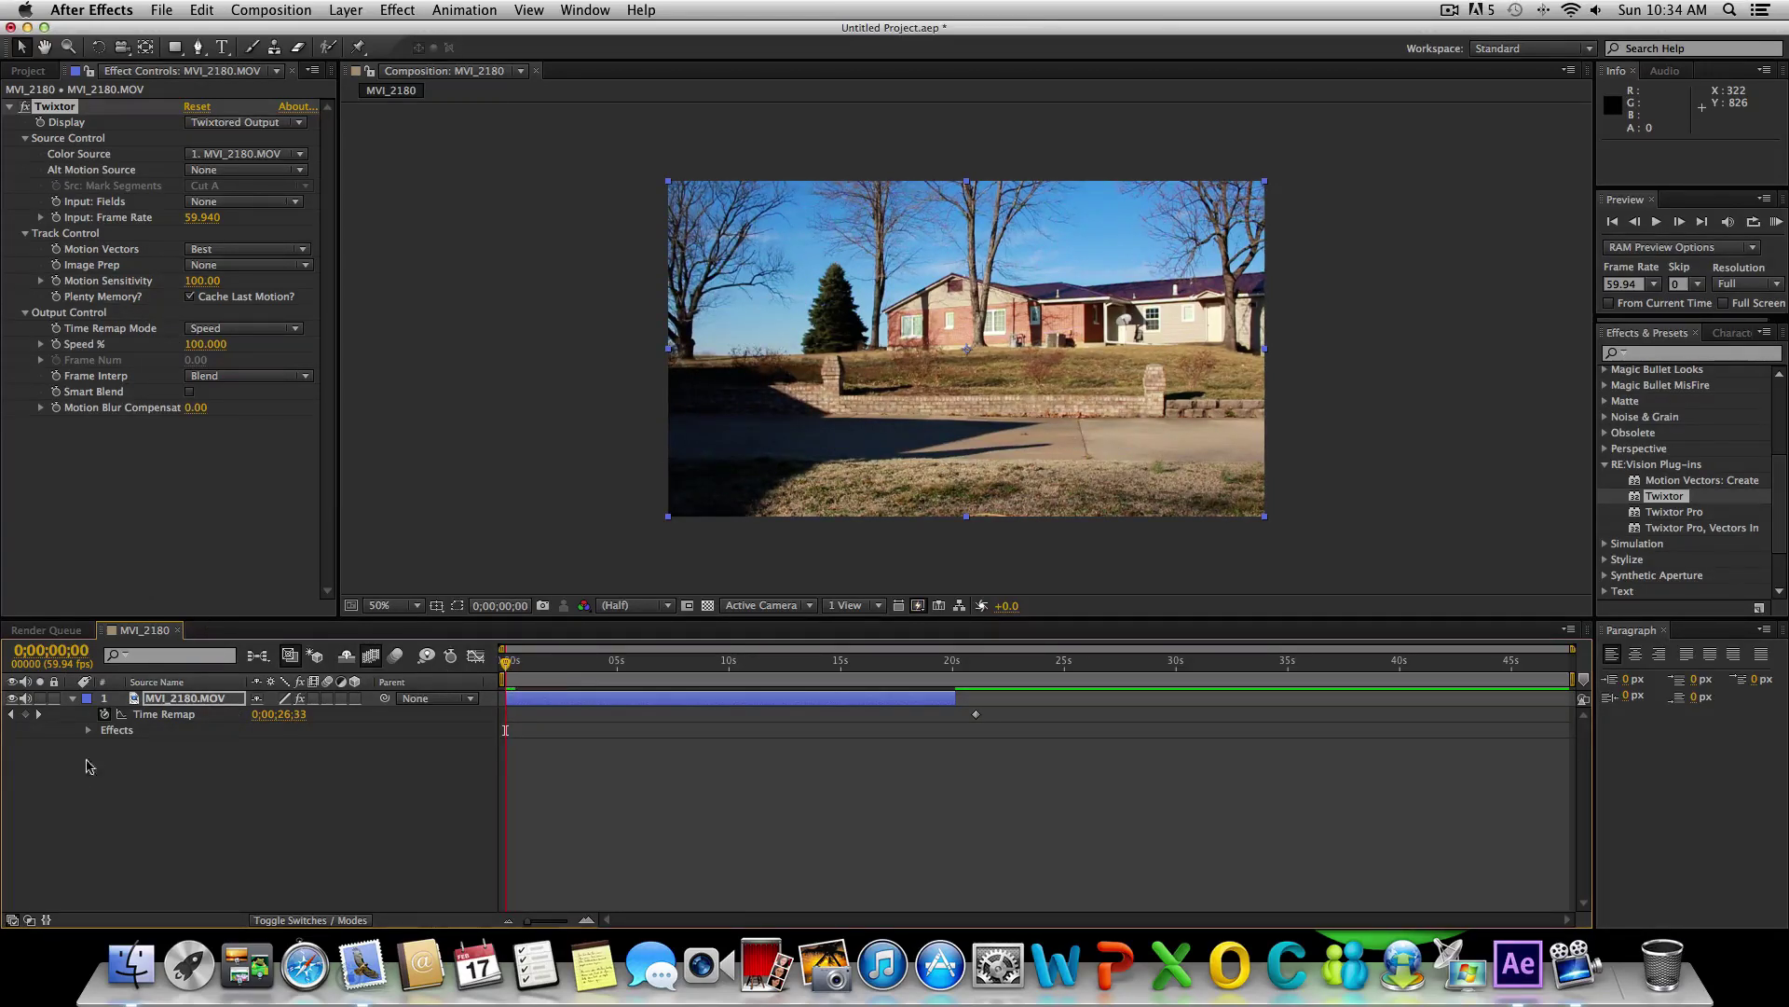
- Expand Effects > Twixtor > Output Control under MVI_2180.MOV and select the Speed % property (100.000)
{"action": "left_click", "coordinate": [137, 708]}
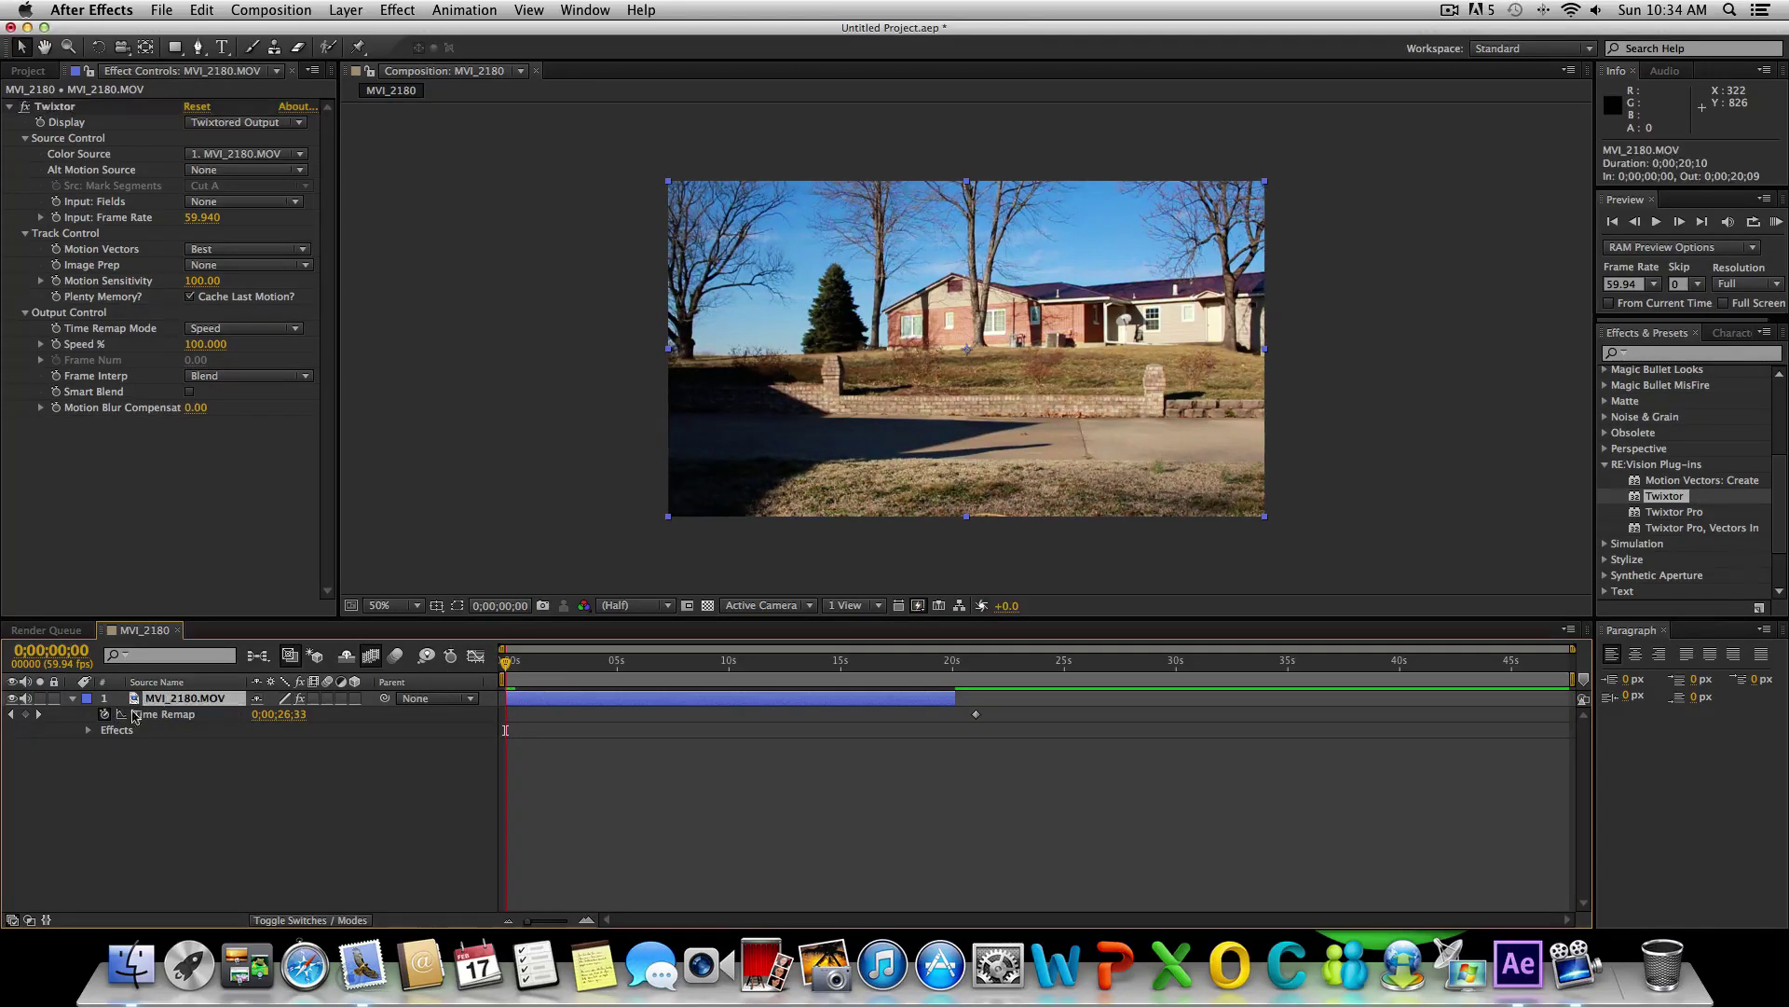
{"action": "left_click", "coordinate": [90, 733]}
{"action": "left_click", "coordinate": [112, 733]}
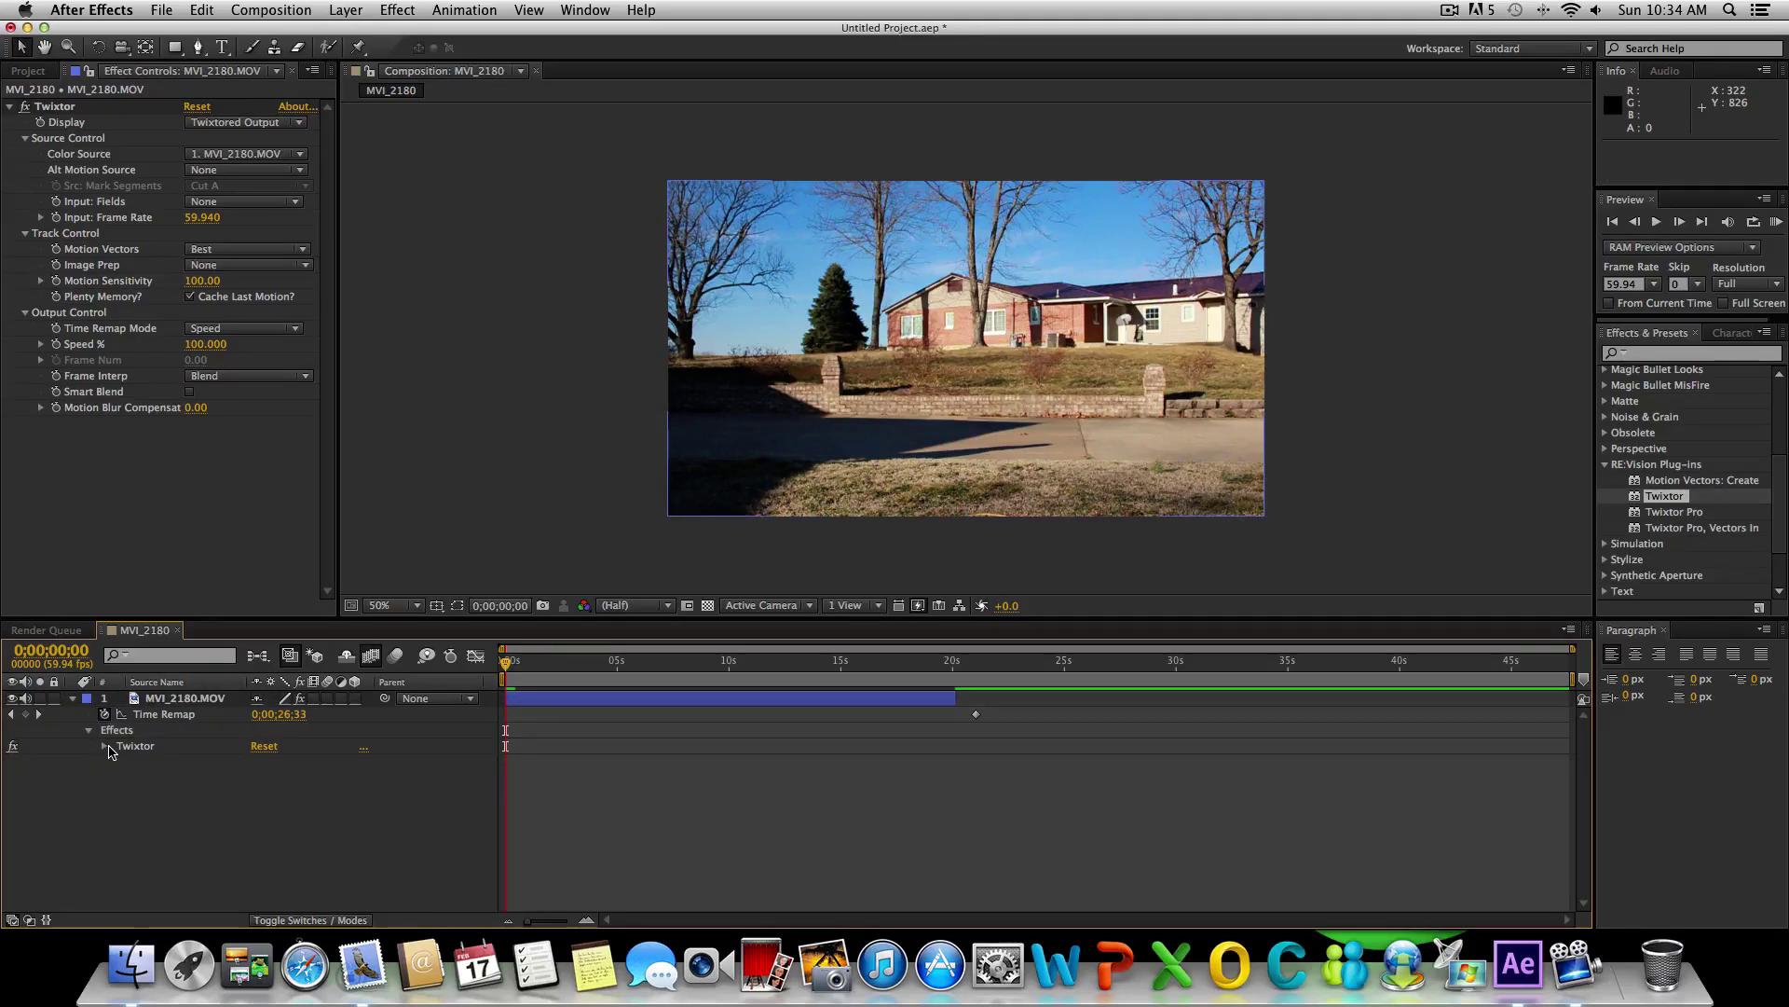
{"action": "left_click", "coordinate": [104, 748]}
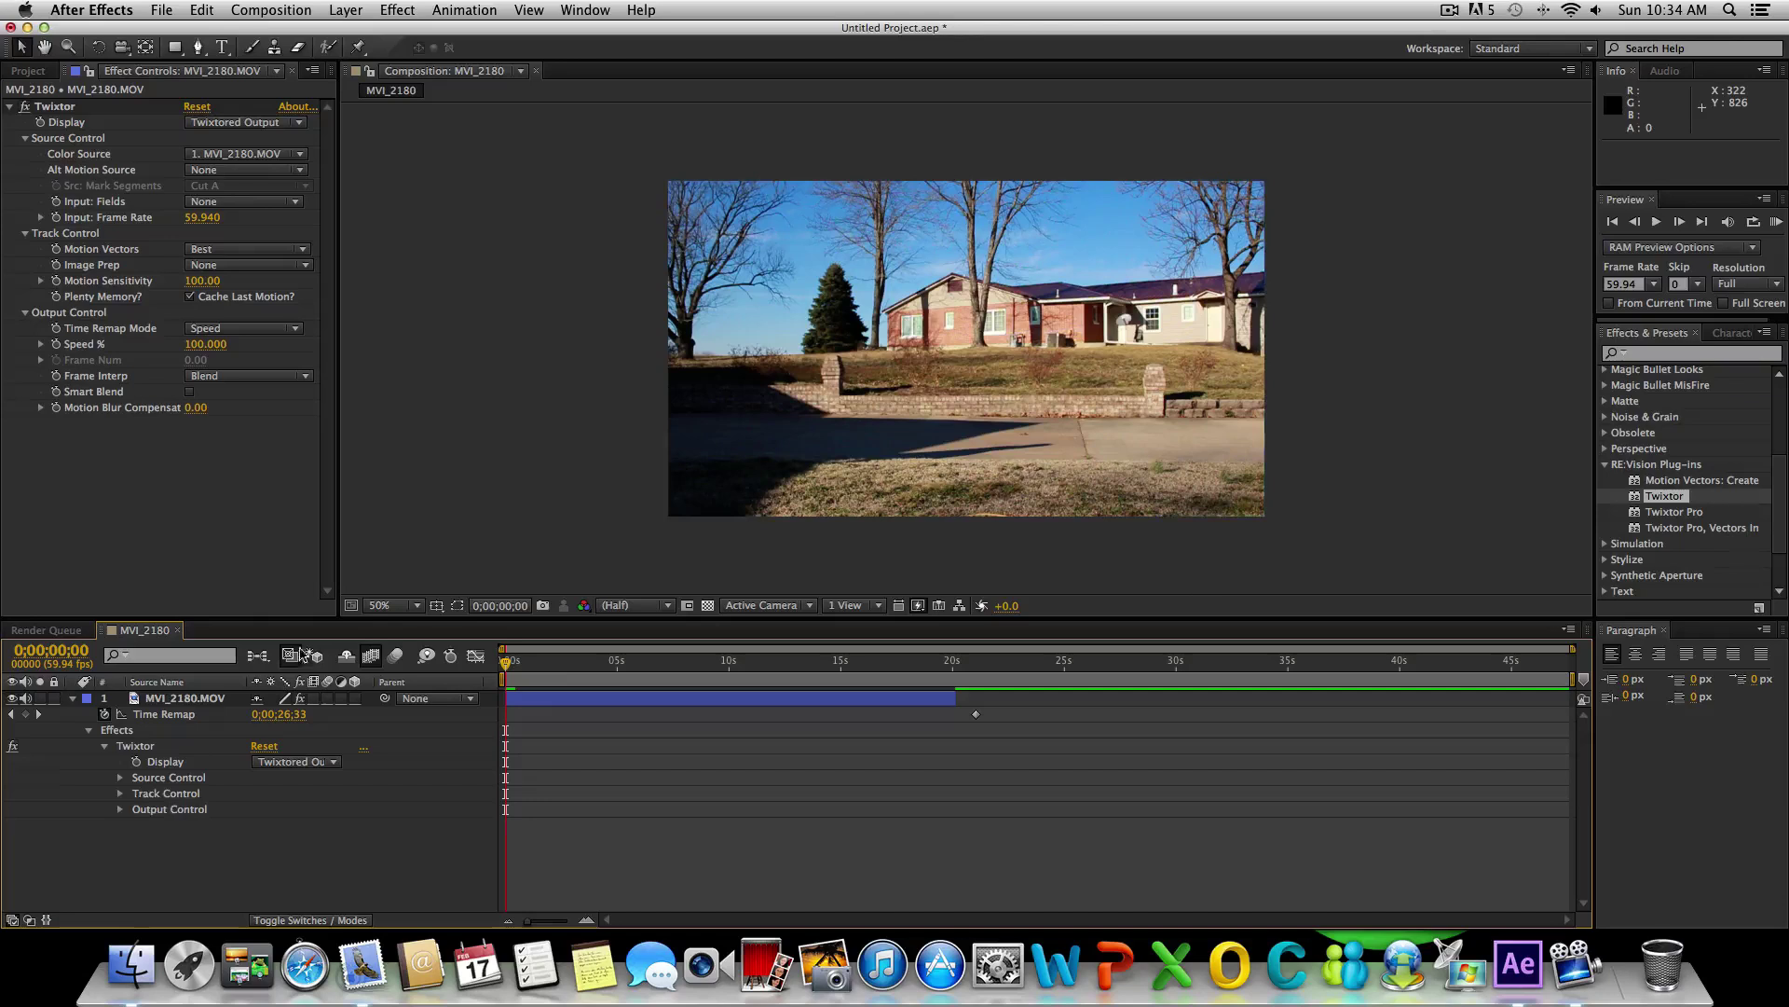
{"action": "left_click", "coordinate": [120, 810]}
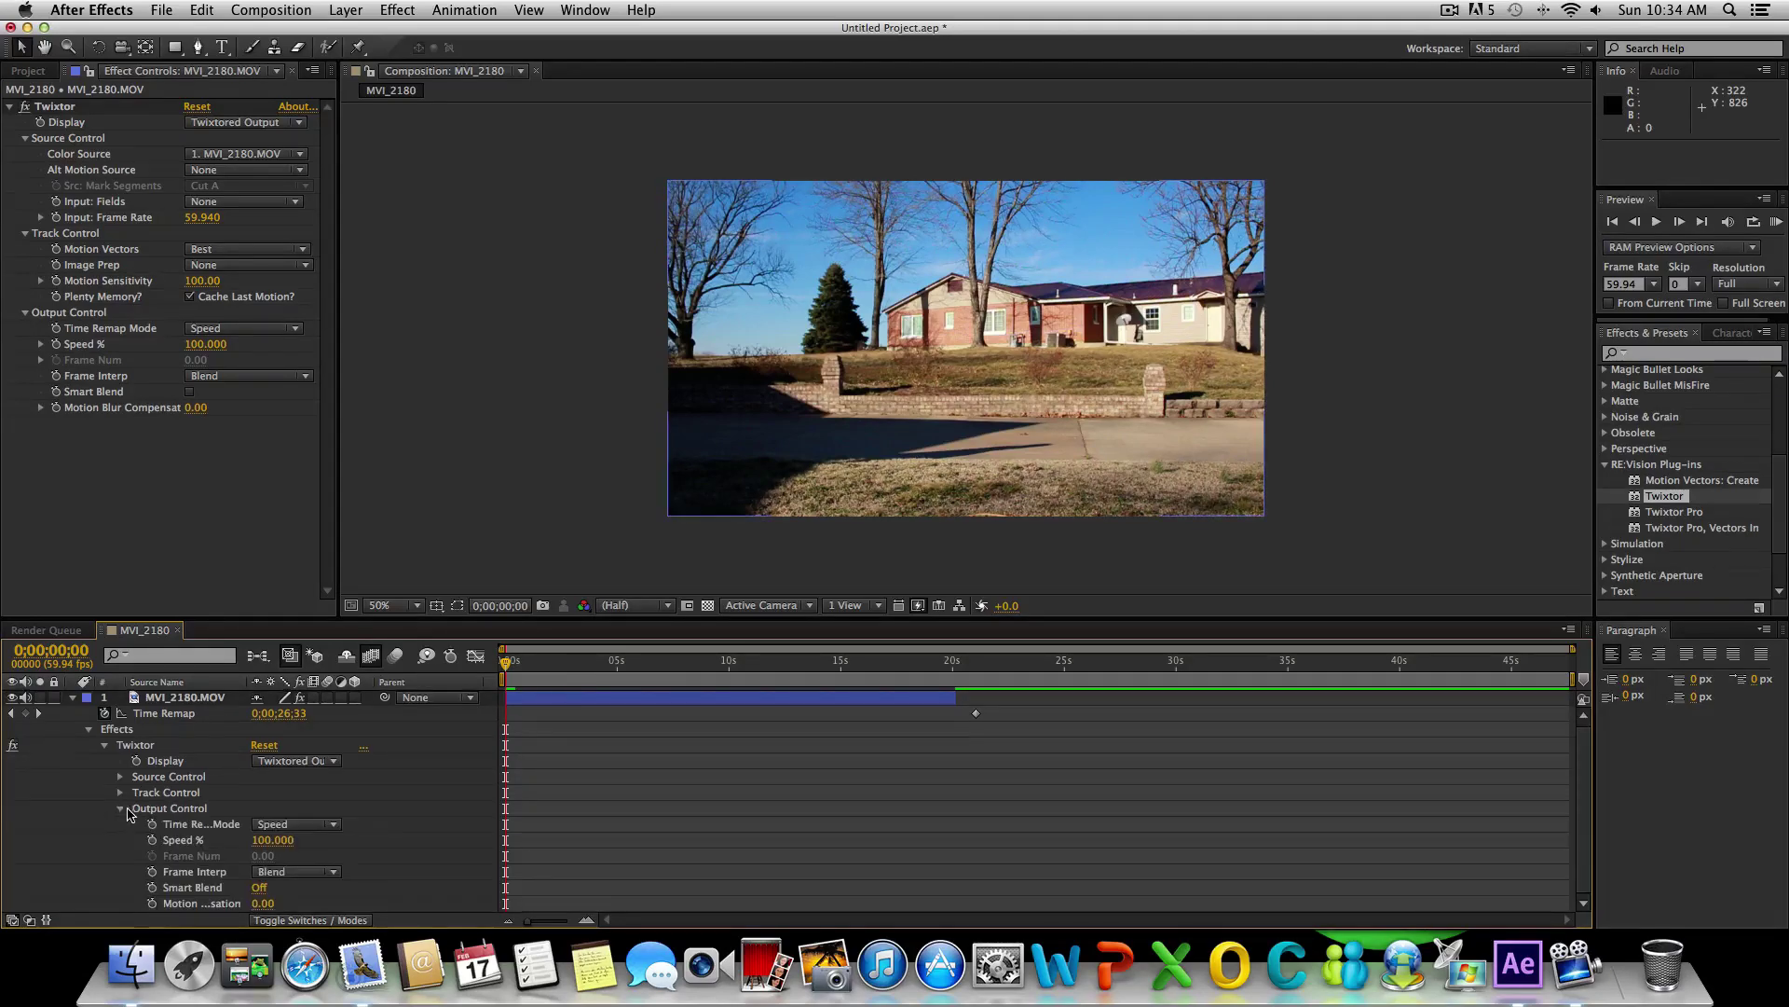
{"action": "left_click", "coordinate": [196, 843]}
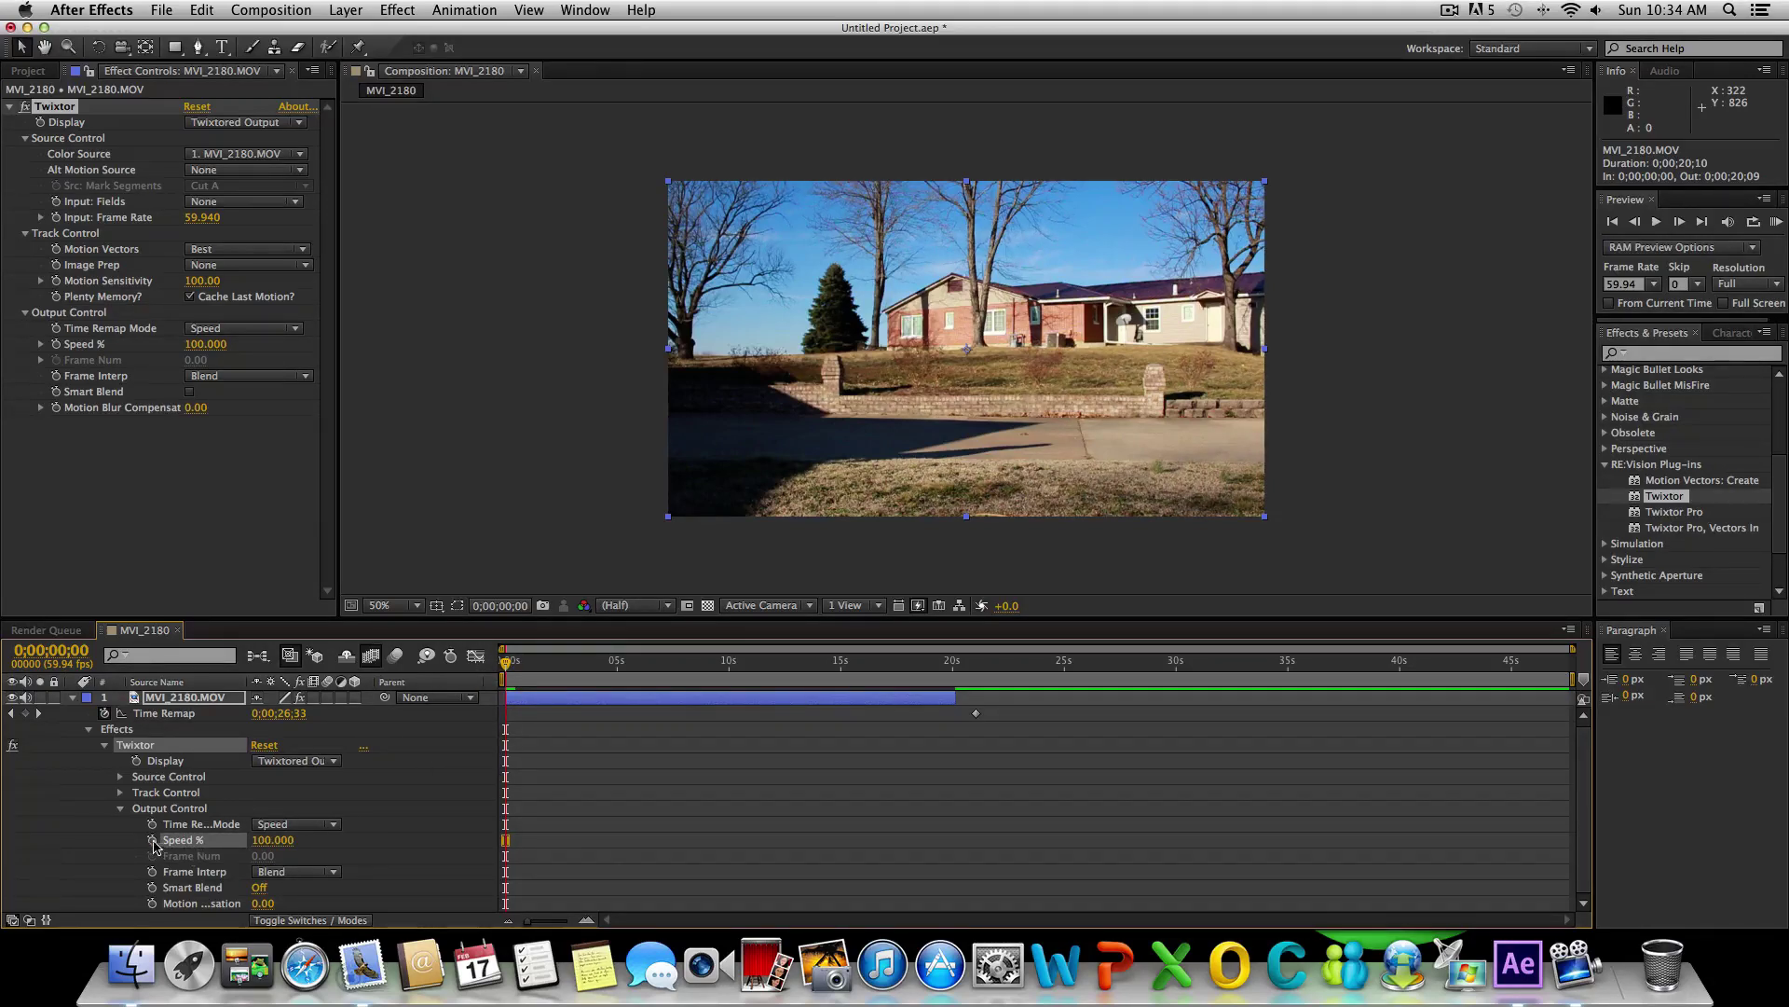
- Turn on Speed % keyframing and set a 100% keyframe just before the jump
{"action": "left_click", "coordinate": [153, 841]}
{"action": "left_click_drag", "start_coordinate": [508, 668], "coordinate": [523, 669]}
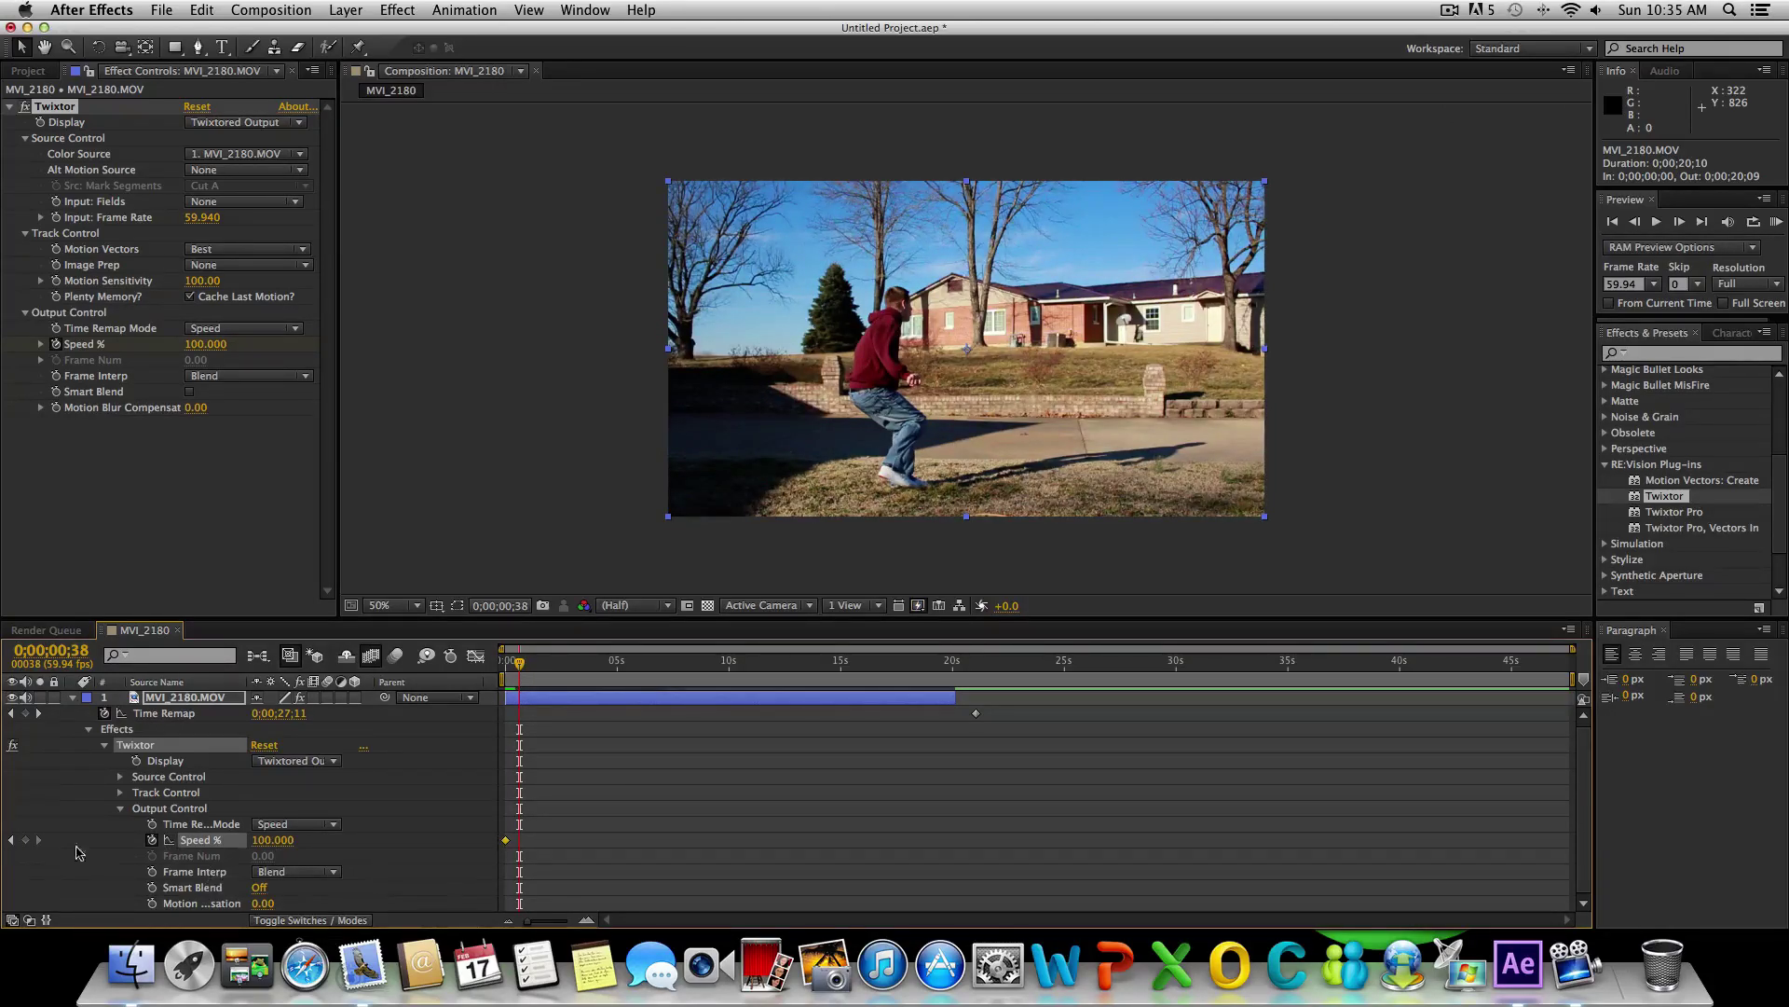
{"action": "left_click", "coordinate": [25, 839]}
{"action": "left_click_drag", "start_coordinate": [526, 669], "coordinate": [494, 676]}
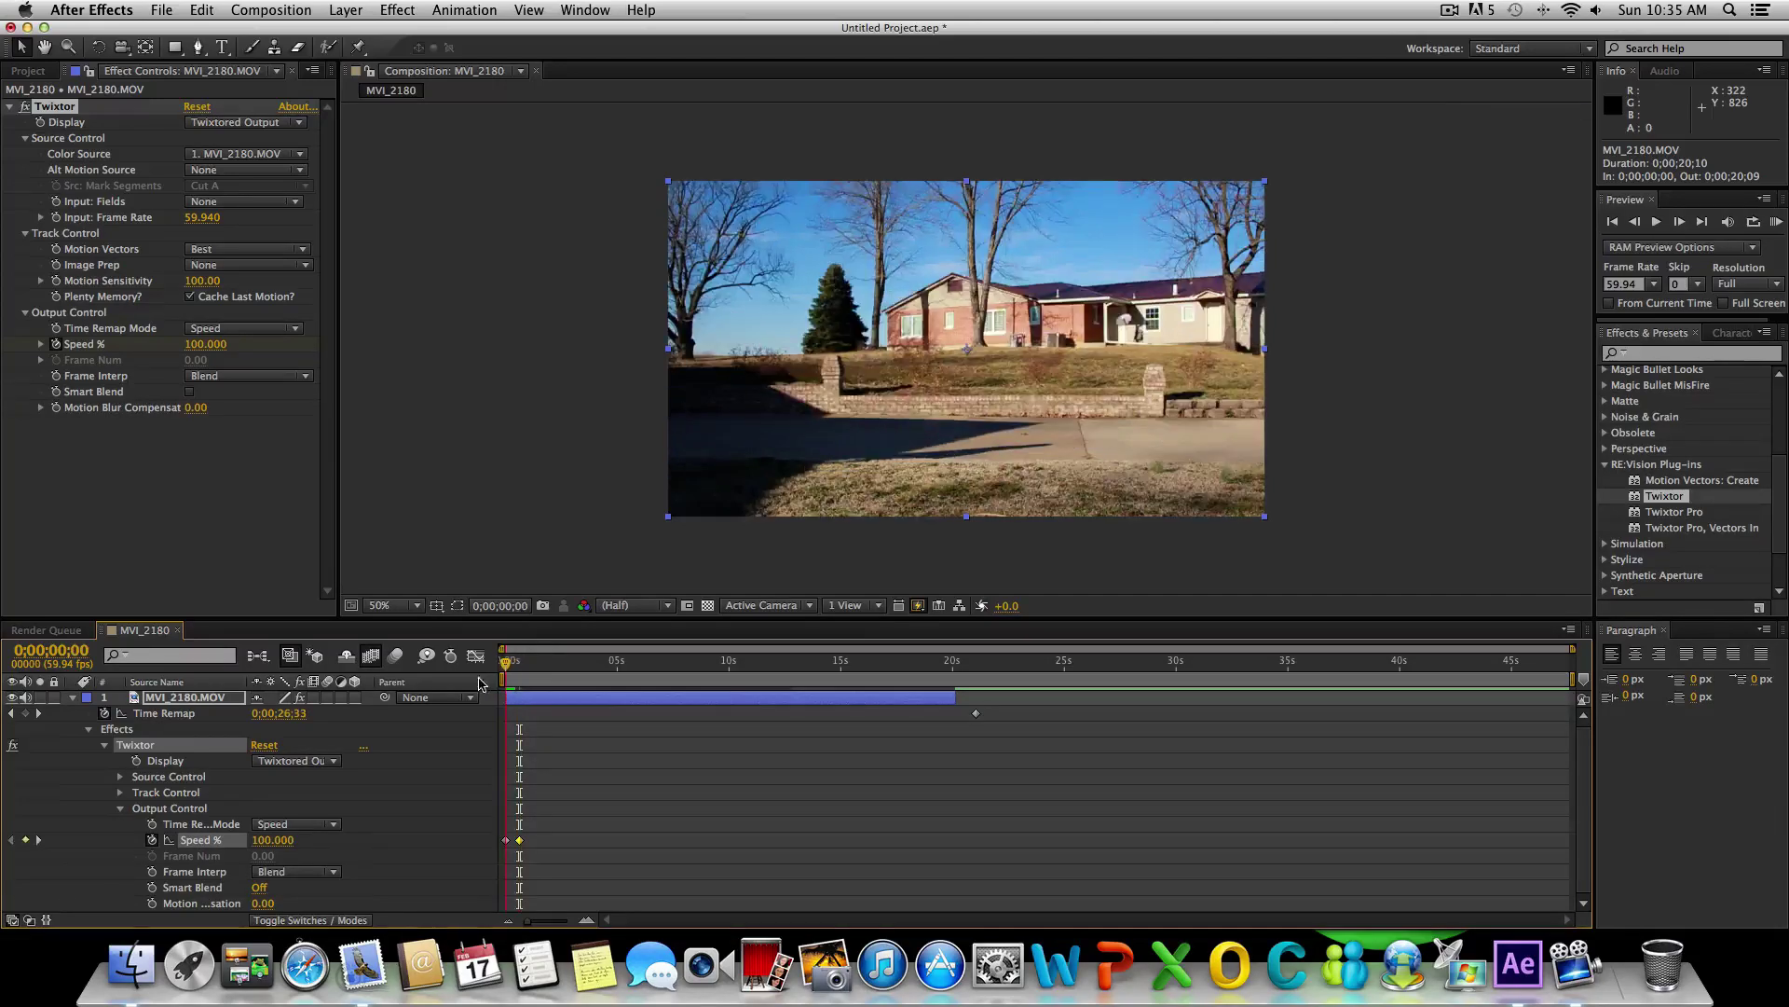
{"action": "key", "text": "space"}
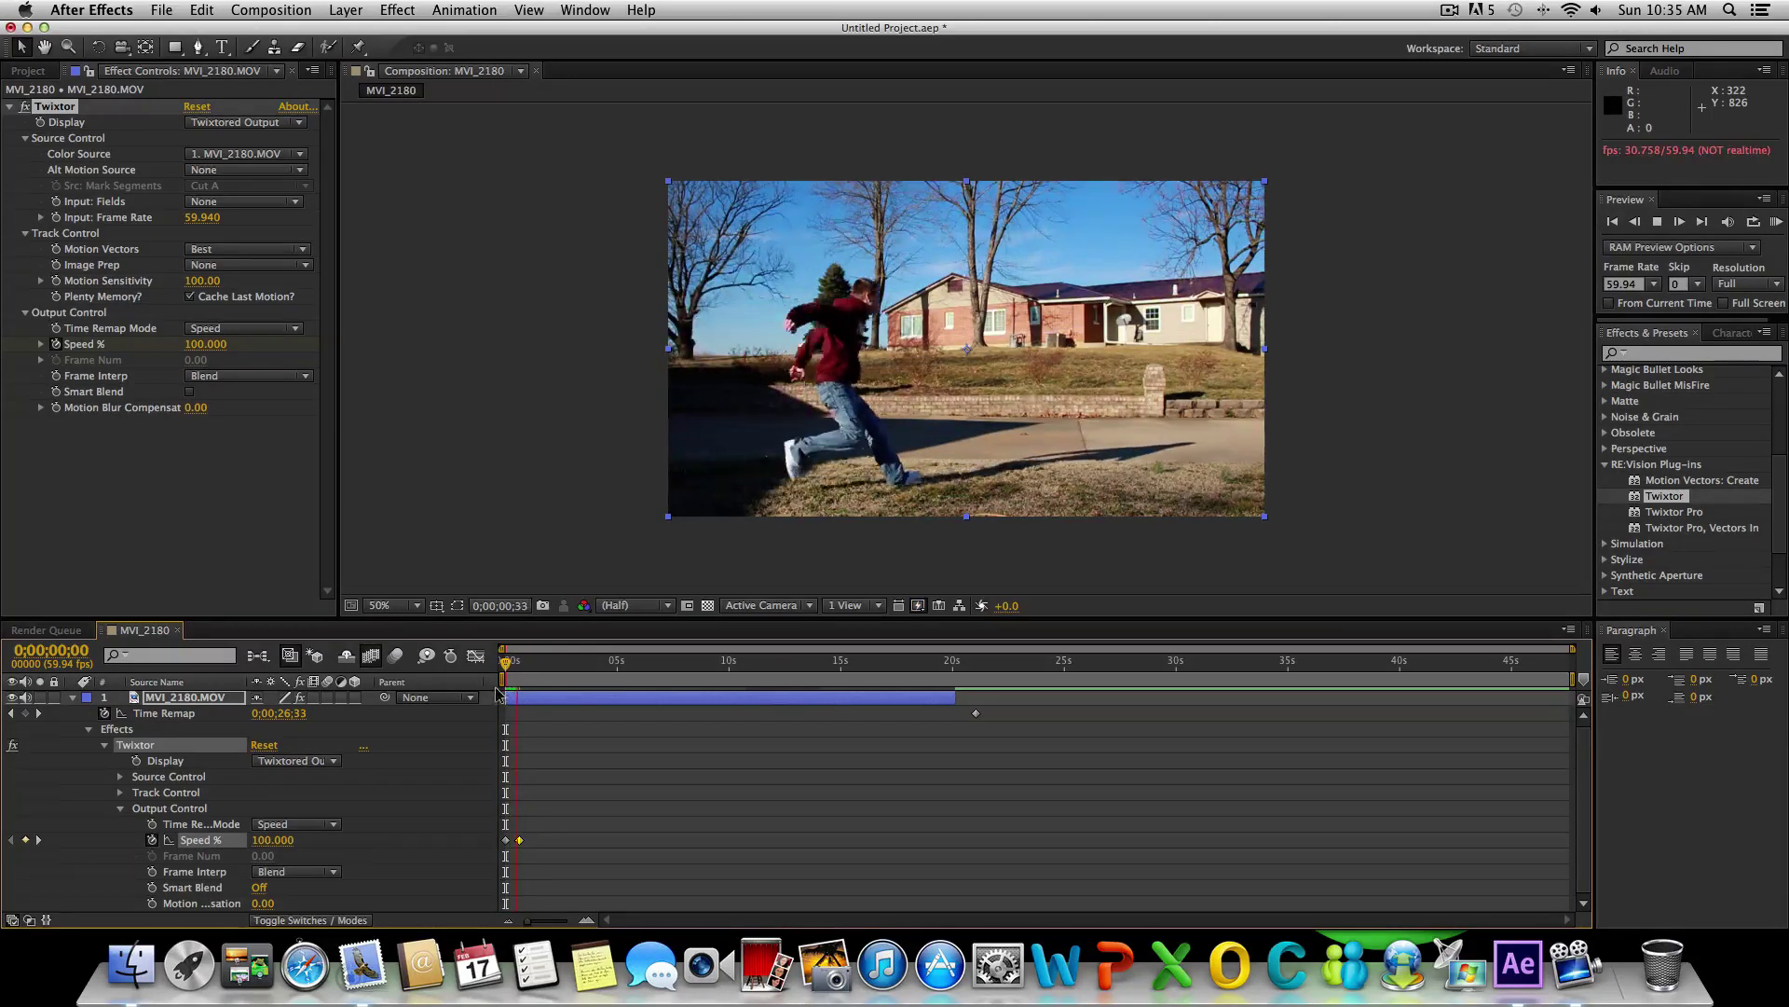
{"action": "key", "text": "space"}
- Key Speed % to 5 at takeoff, around 0;00;00;55, and scrub to check the ramp
{"action": "left_click_drag", "start_coordinate": [519, 673], "coordinate": [526, 671]}
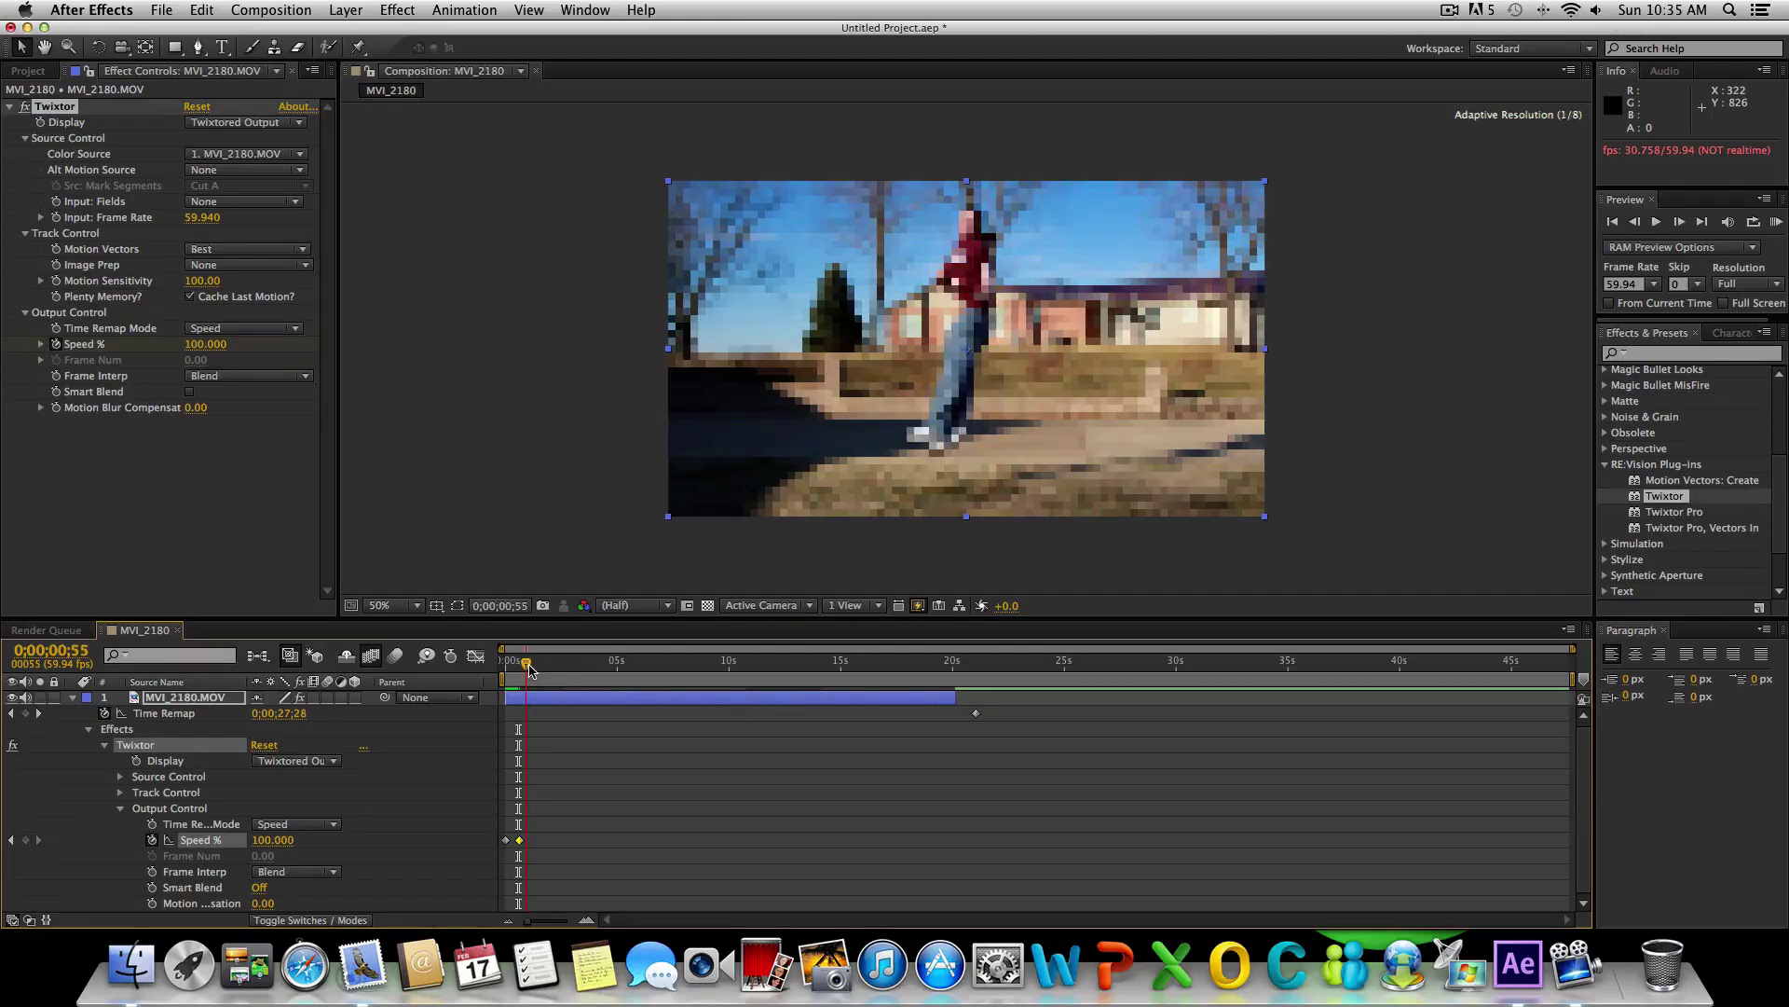
{"action": "left_click", "coordinate": [271, 840]}
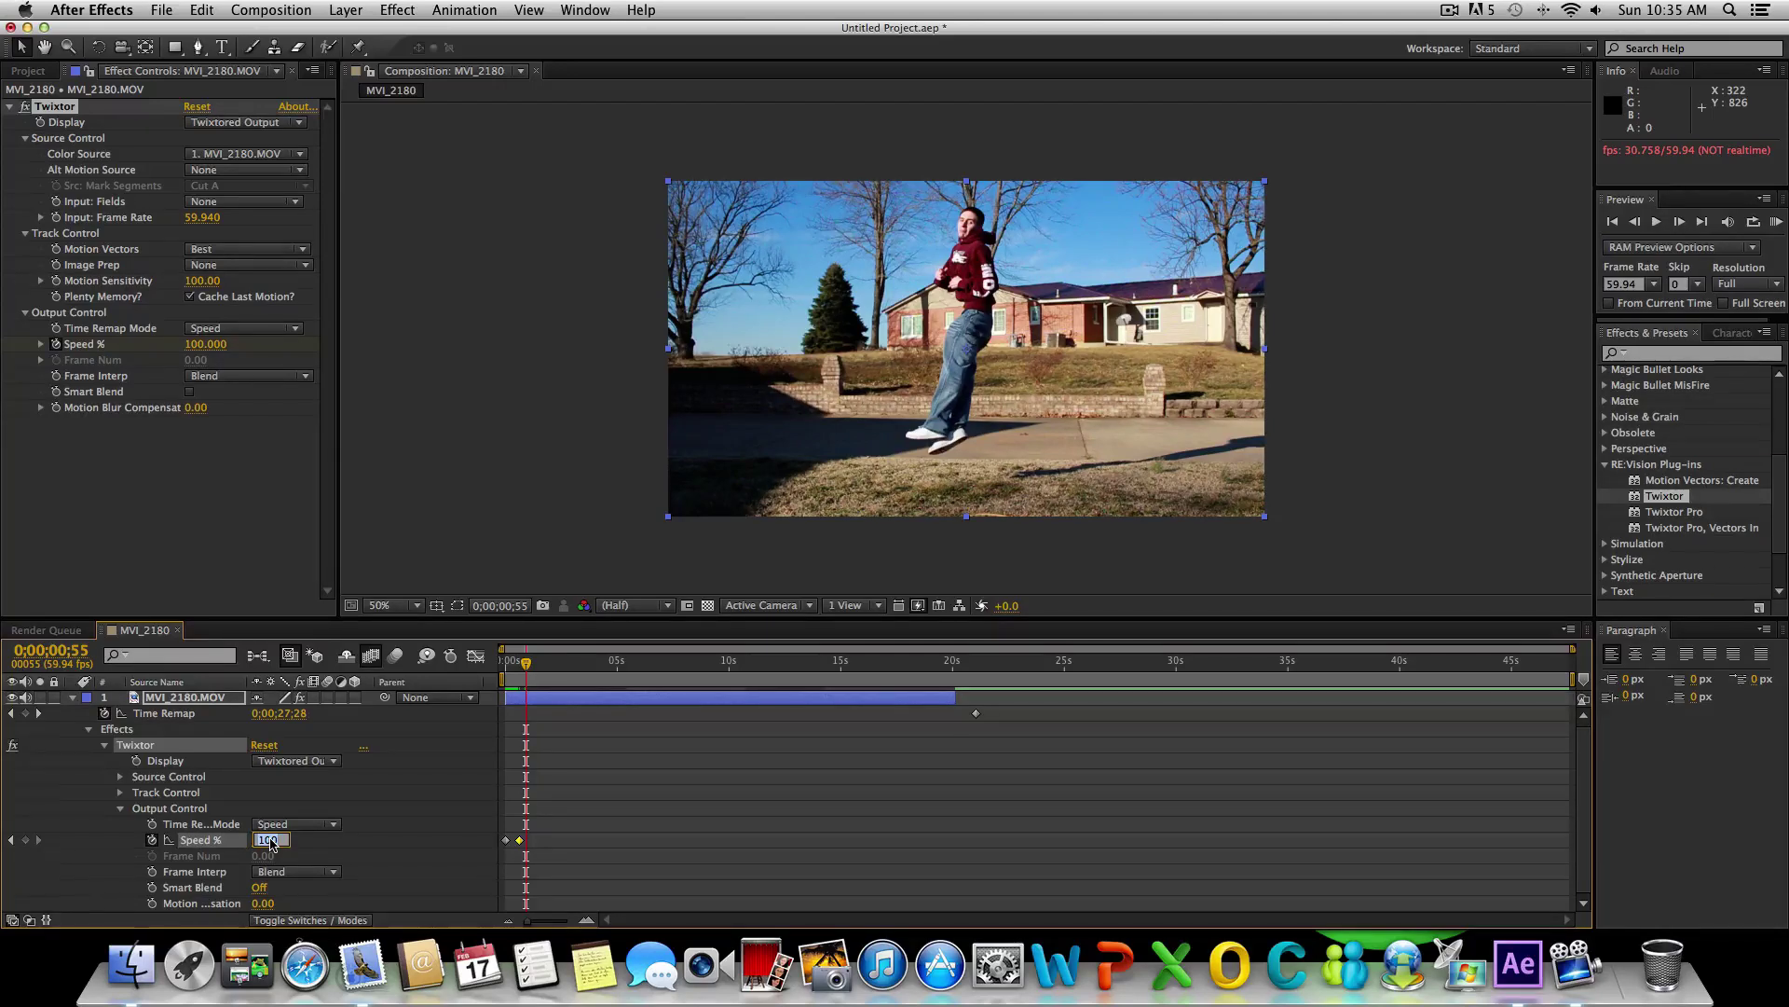
{"action": "key", "text": "Return"}
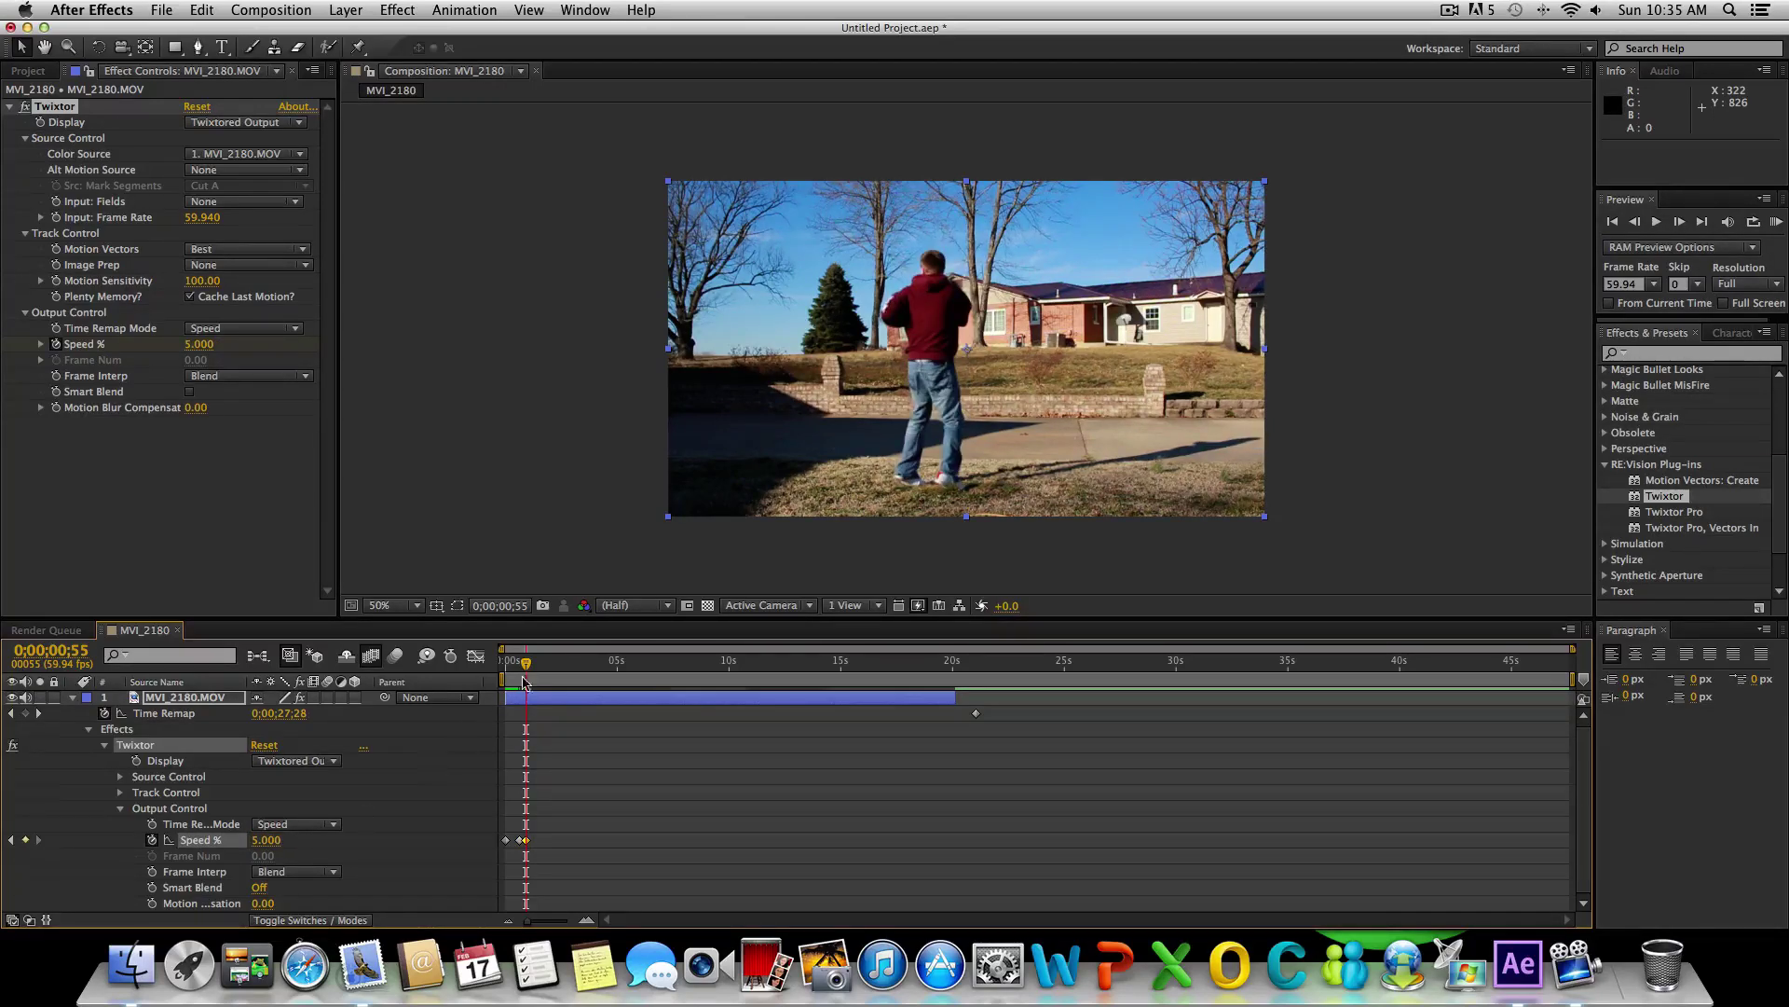
{"action": "left_click_drag", "start_coordinate": [527, 665], "coordinate": [494, 676]}
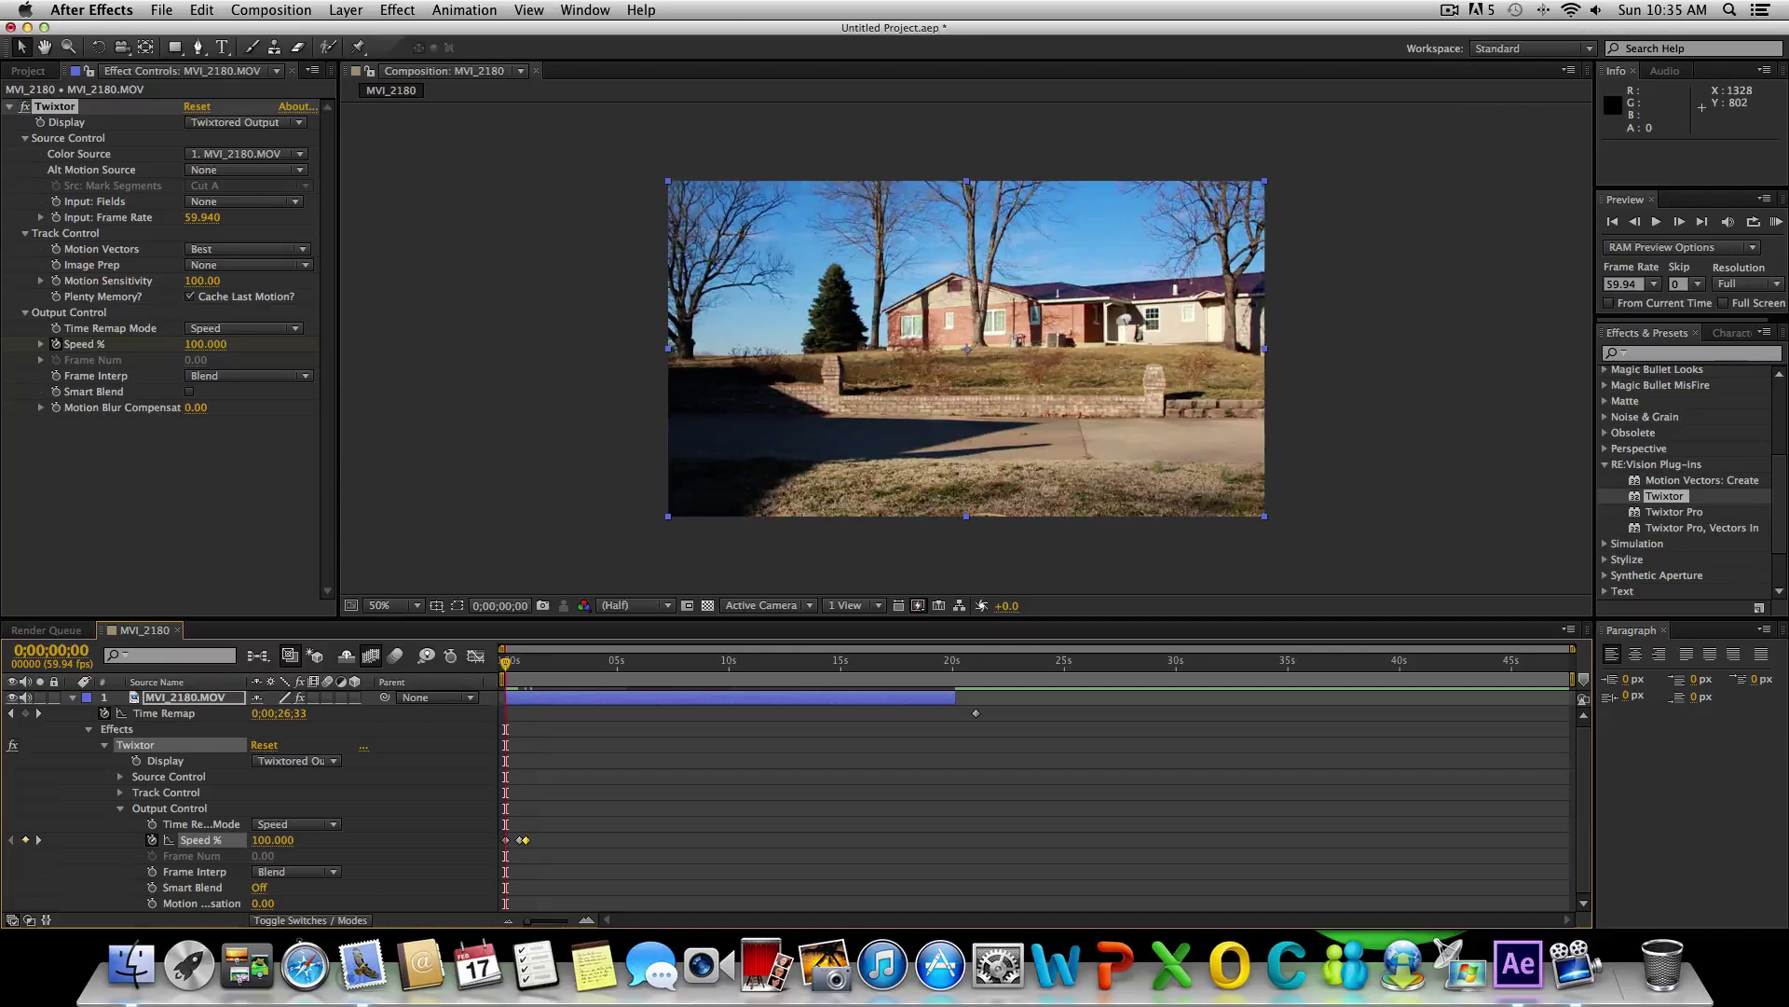
{"action": "left_click", "coordinate": [1776, 222]}
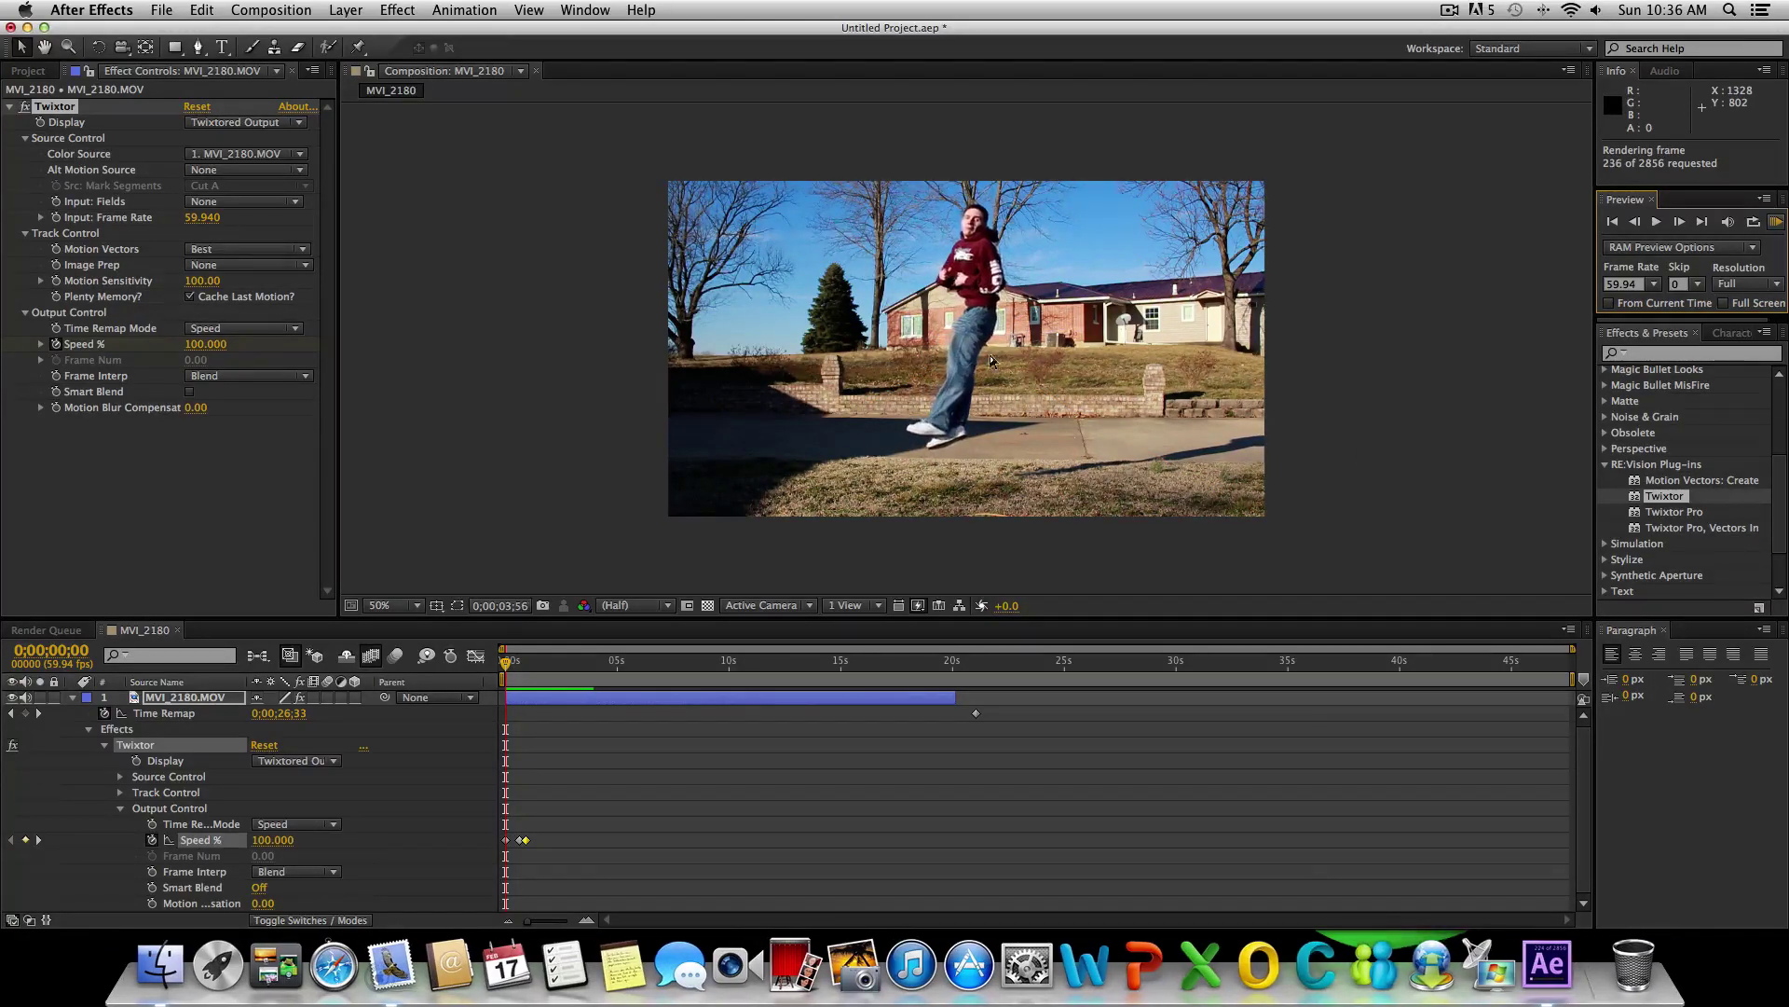
{"action": "left_click", "coordinate": [511, 665]}
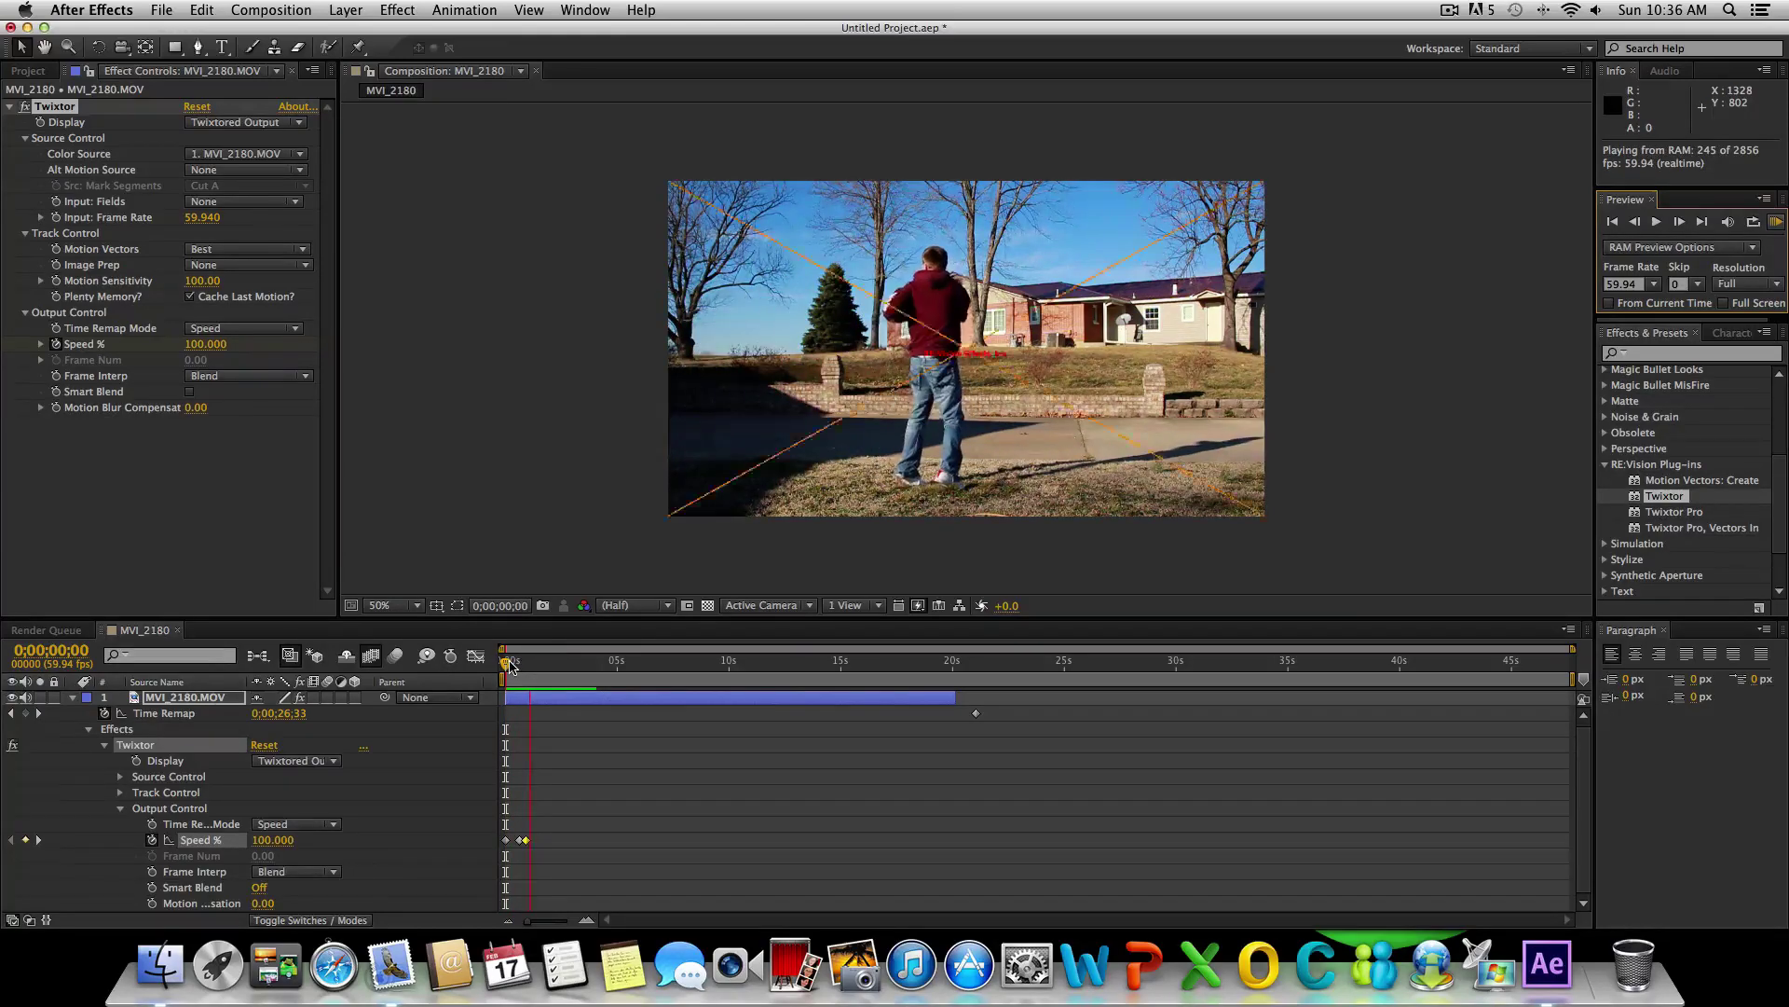
{"action": "key", "text": "space"}
{"action": "mouse_move", "coordinate": [547, 665]}
{"action": "left_mouse_down"}
{"action": "mouse_move", "coordinate": [445, 665]}
{"action": "mouse_move", "coordinate": [544, 693]}
{"action": "left_mouse_up"}
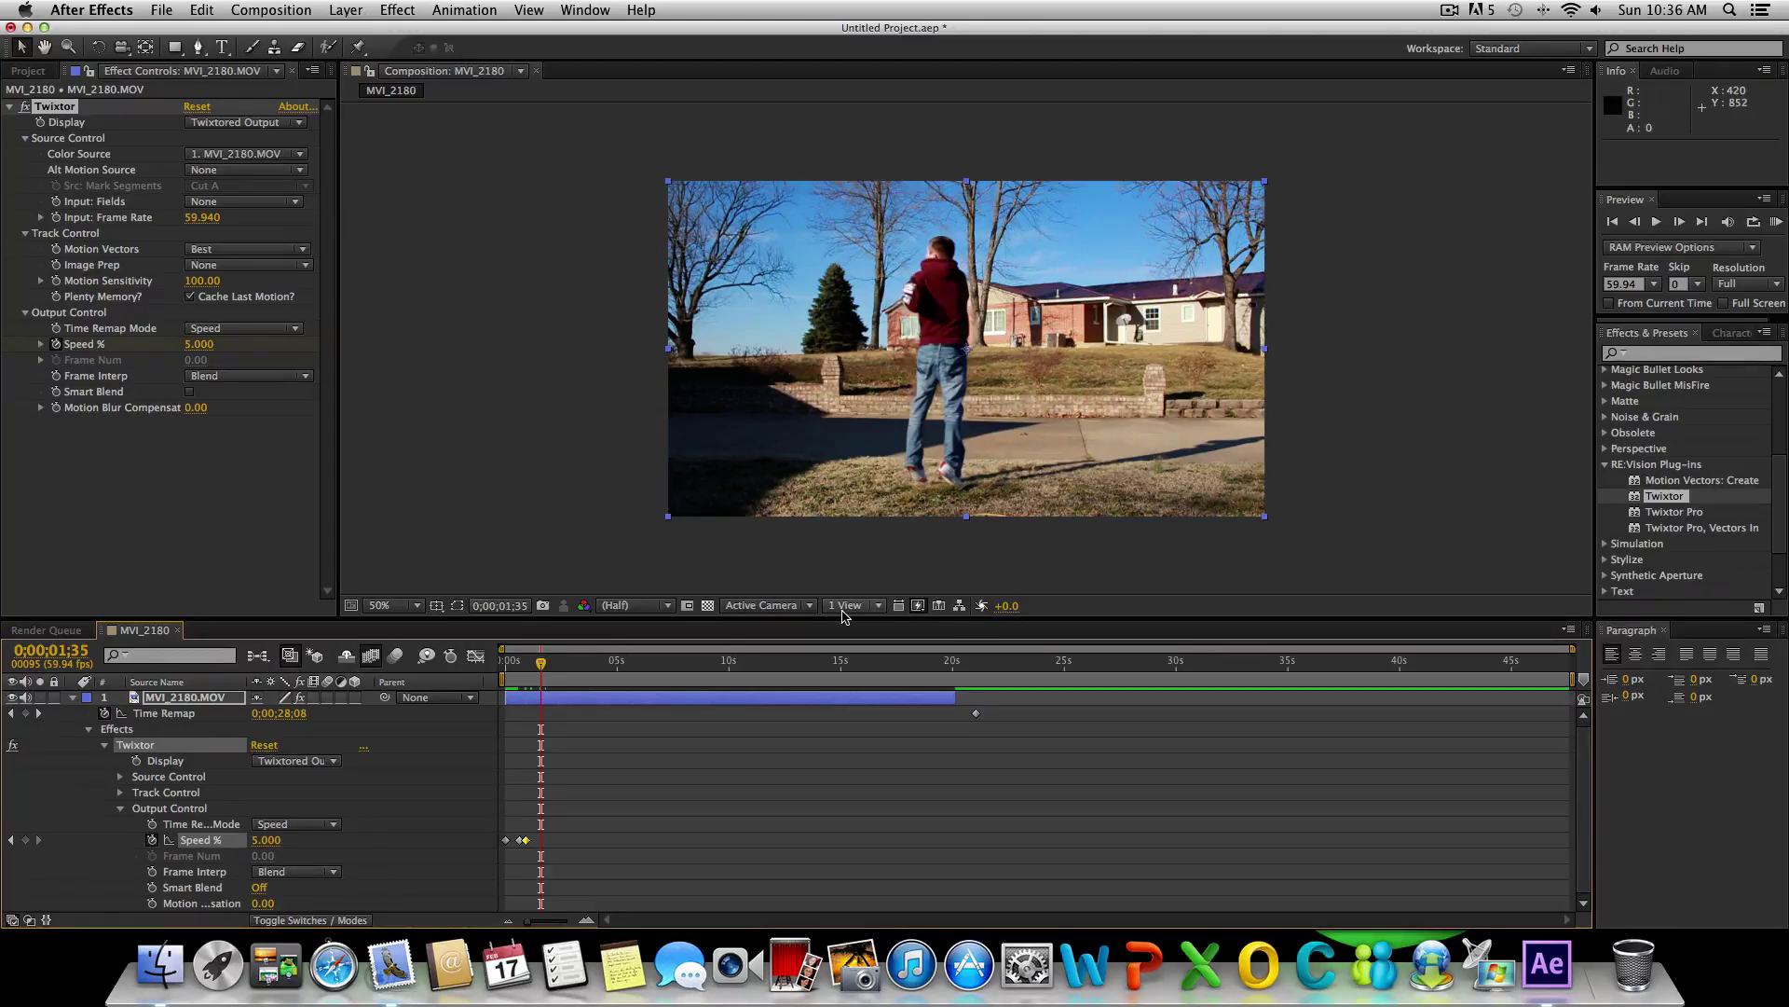
{"action": "left_click_drag", "start_coordinate": [541, 663], "coordinate": [484, 683]}
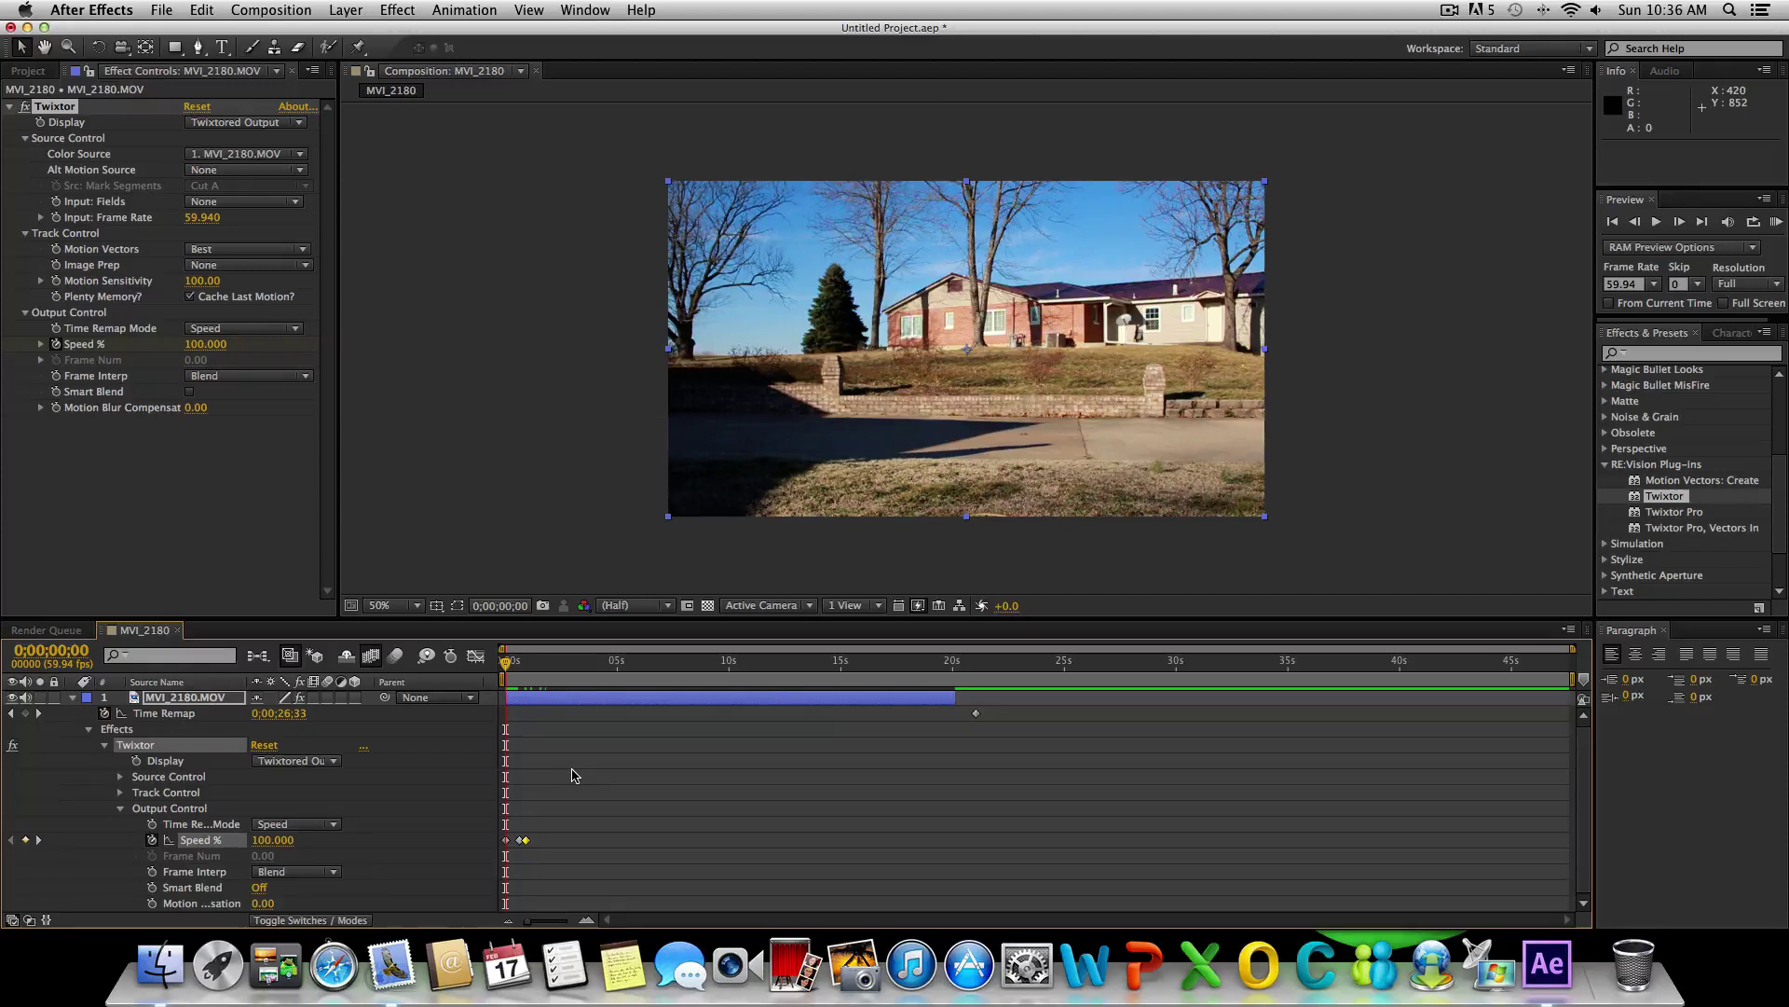
{"action": "key", "text": "space"}
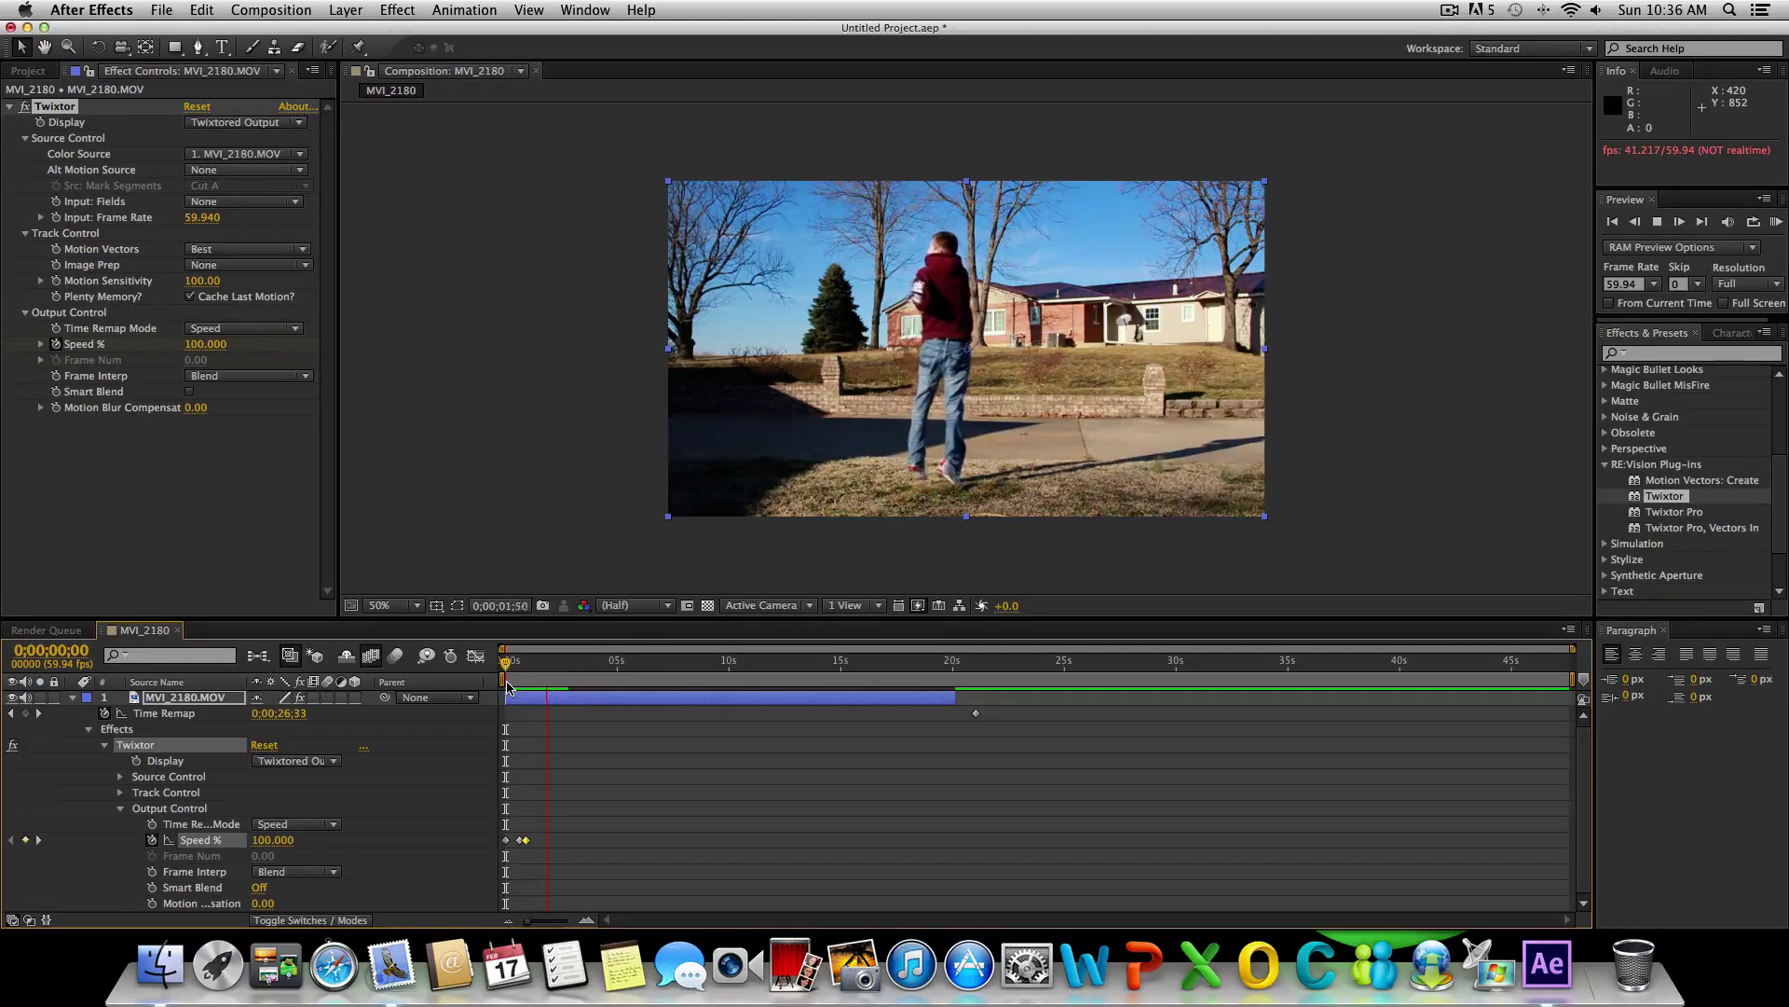
{"action": "left_click", "coordinate": [565, 664]}
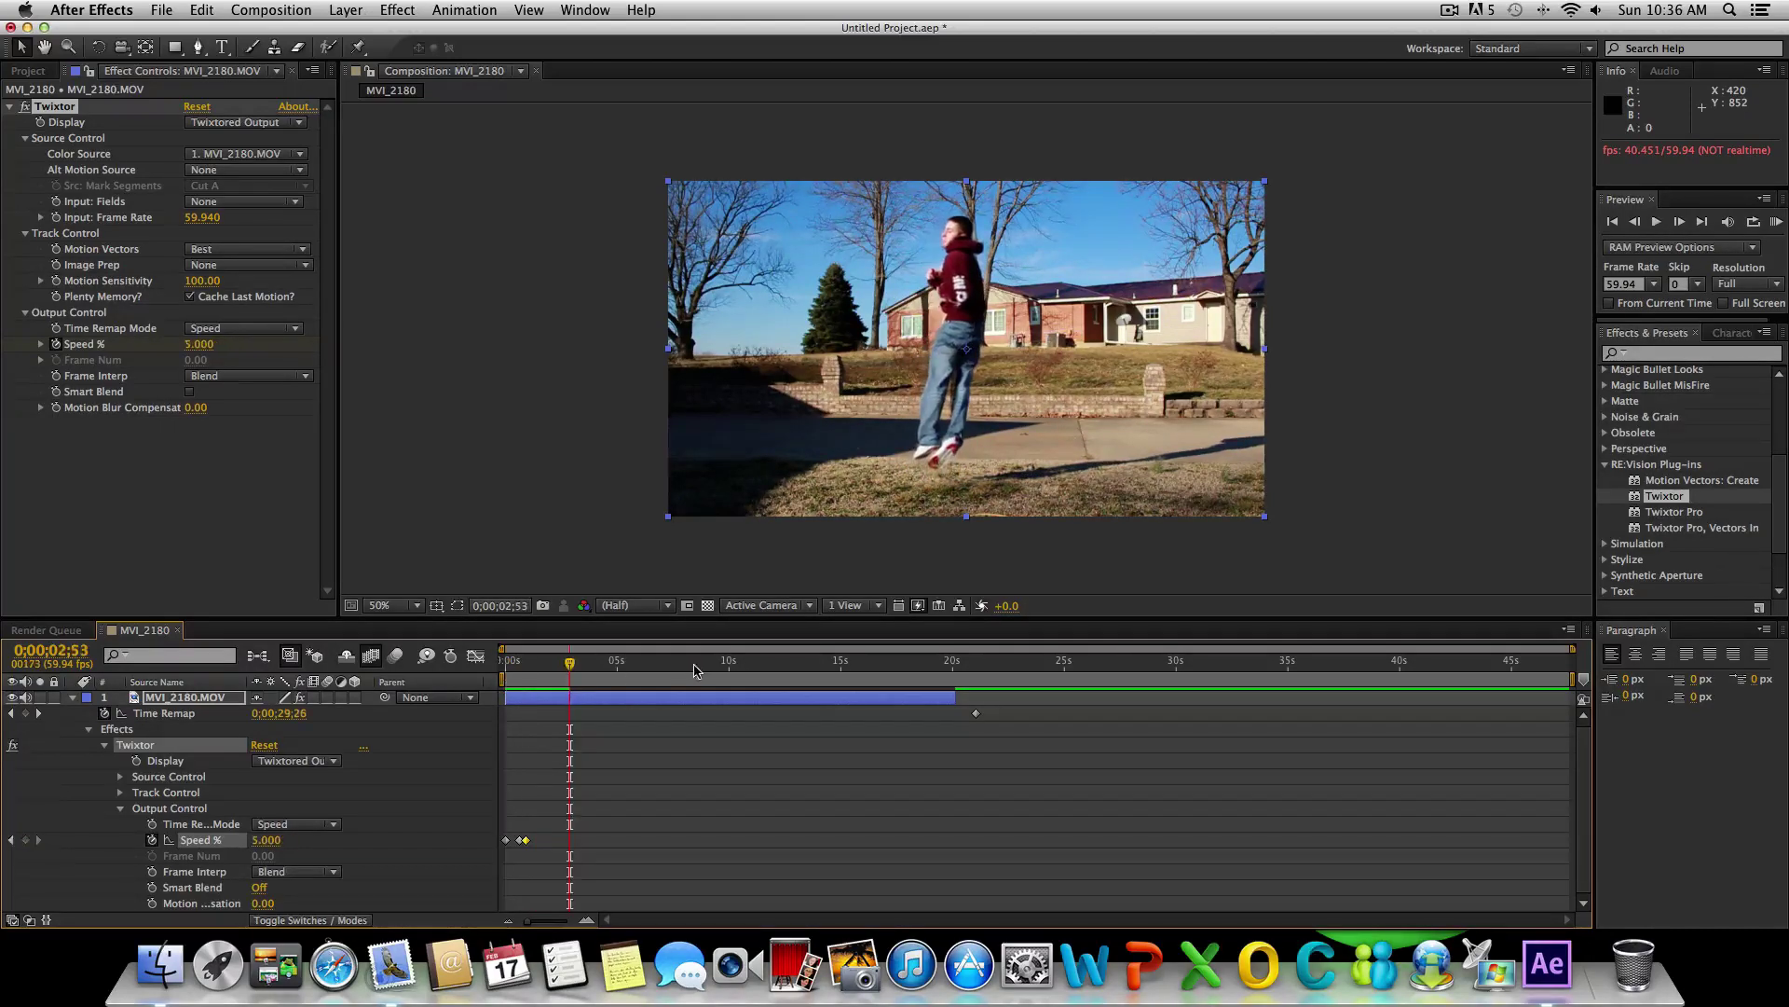
{"action": "left_click_drag", "start_coordinate": [565, 664], "coordinate": [558, 664]}
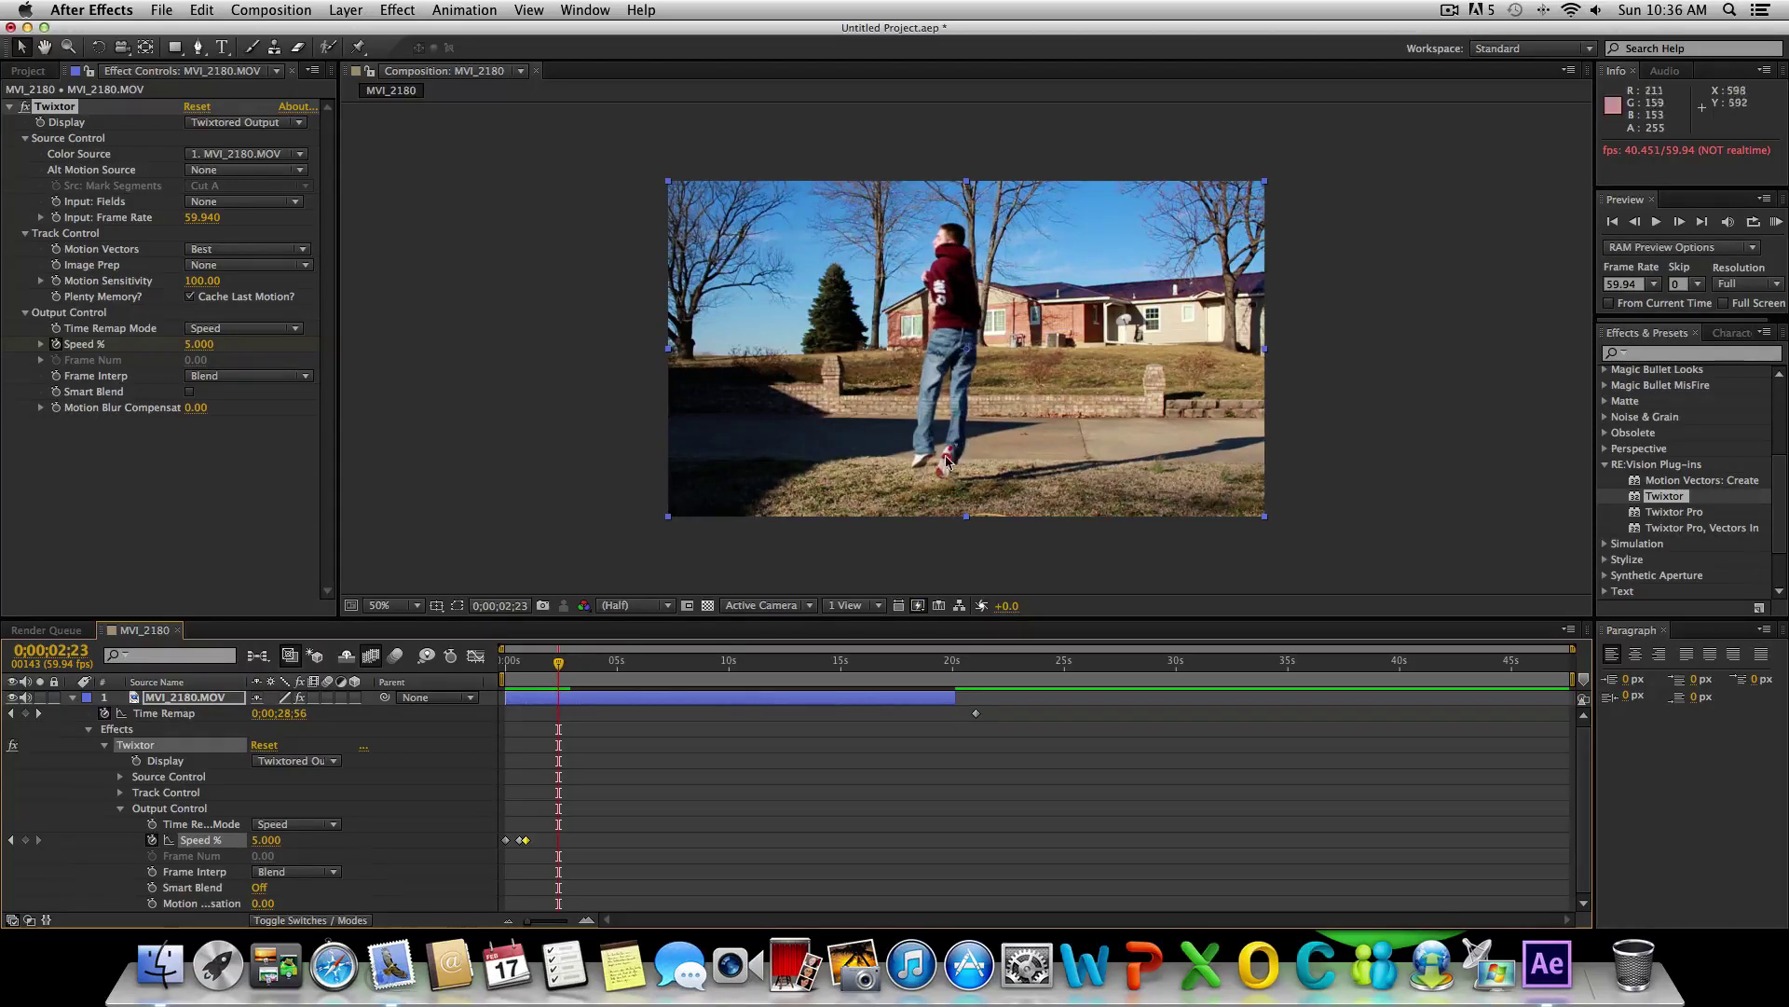
{"action": "mouse_move", "coordinate": [559, 671]}
{"action": "left_mouse_down"}
{"action": "mouse_move", "coordinate": [487, 685]}
{"action": "mouse_move", "coordinate": [574, 685]}
{"action": "left_mouse_up"}
{"action": "key", "text": "KP_0"}
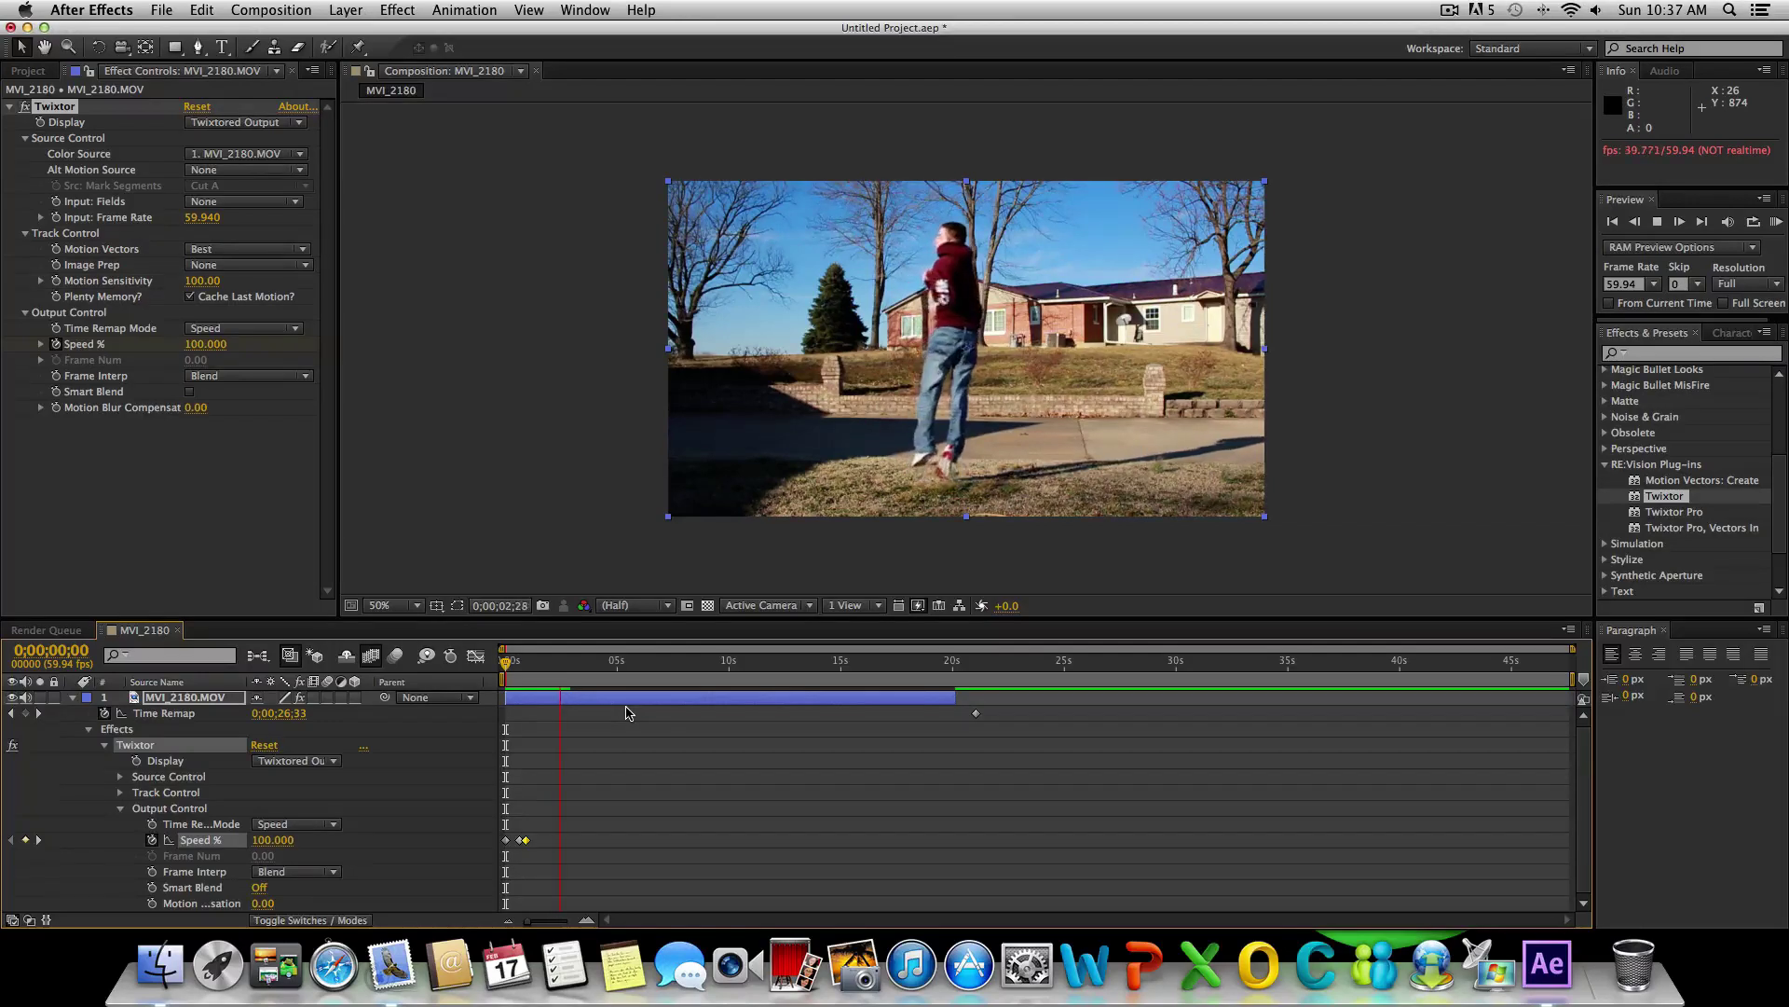
- Keyframe Speed % back to 100 during the jump, RAM preview, and move that keyframe later
{"action": "left_click", "coordinate": [564, 702]}
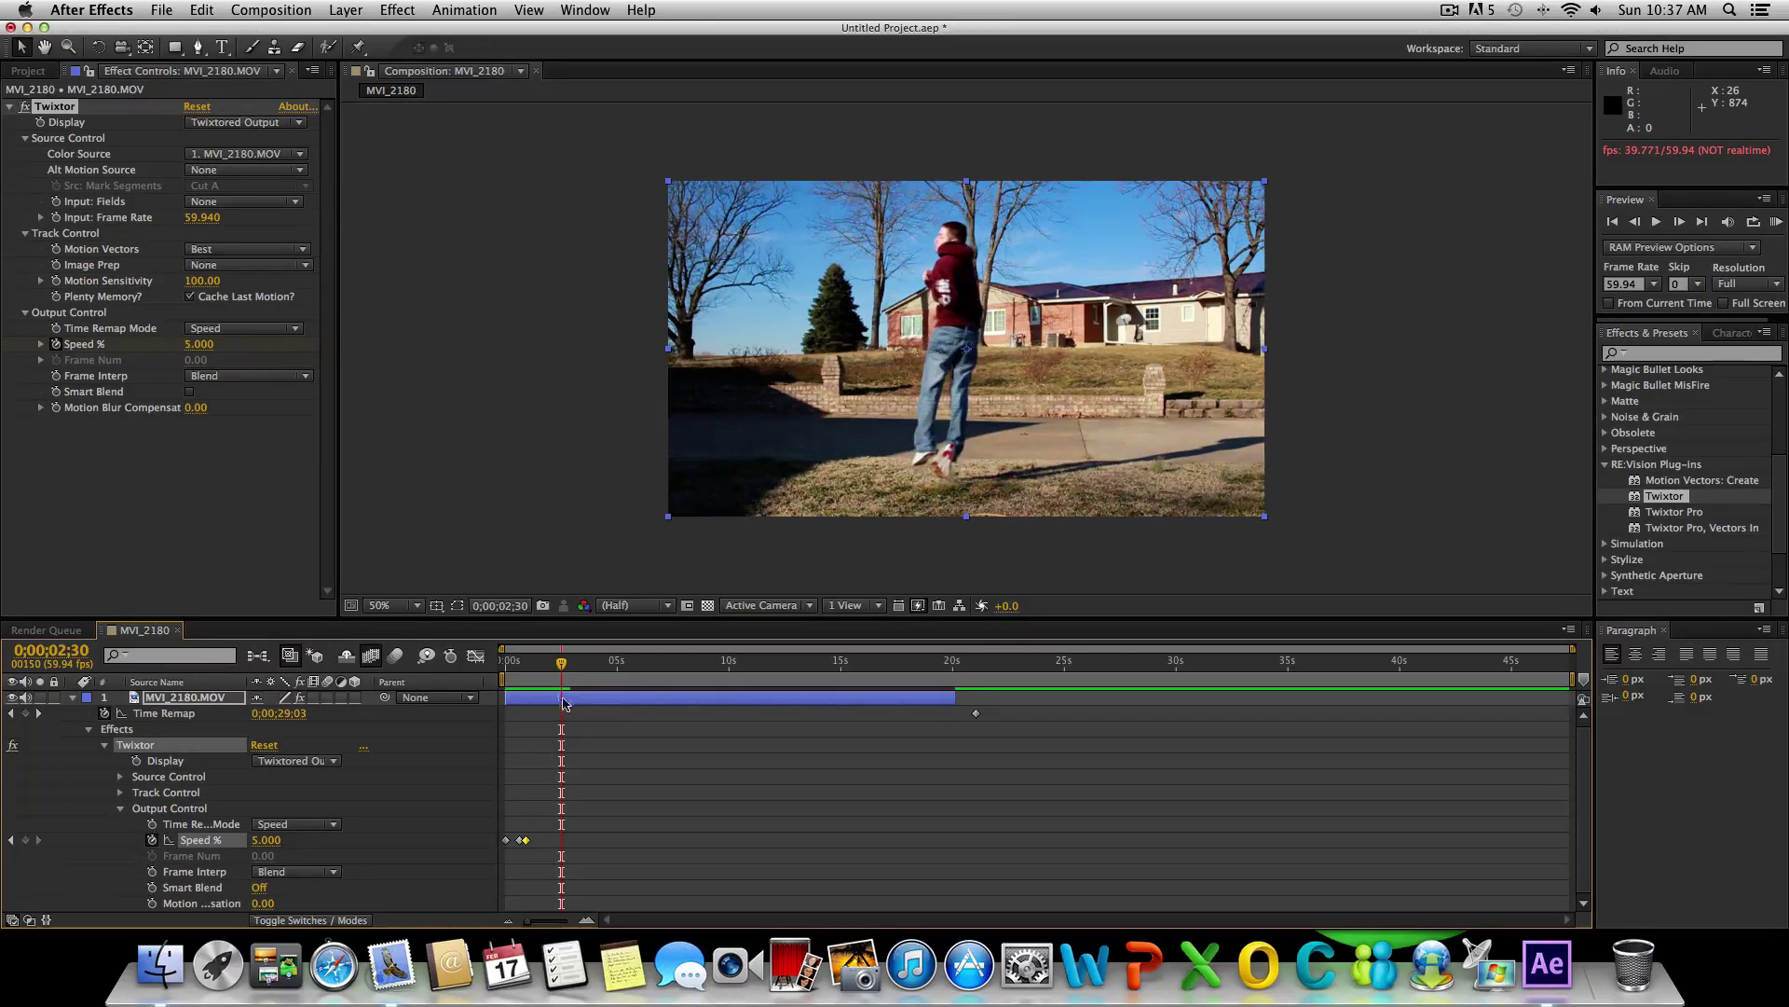
{"action": "left_click", "coordinate": [268, 840]}
{"action": "key", "text": "Return"}
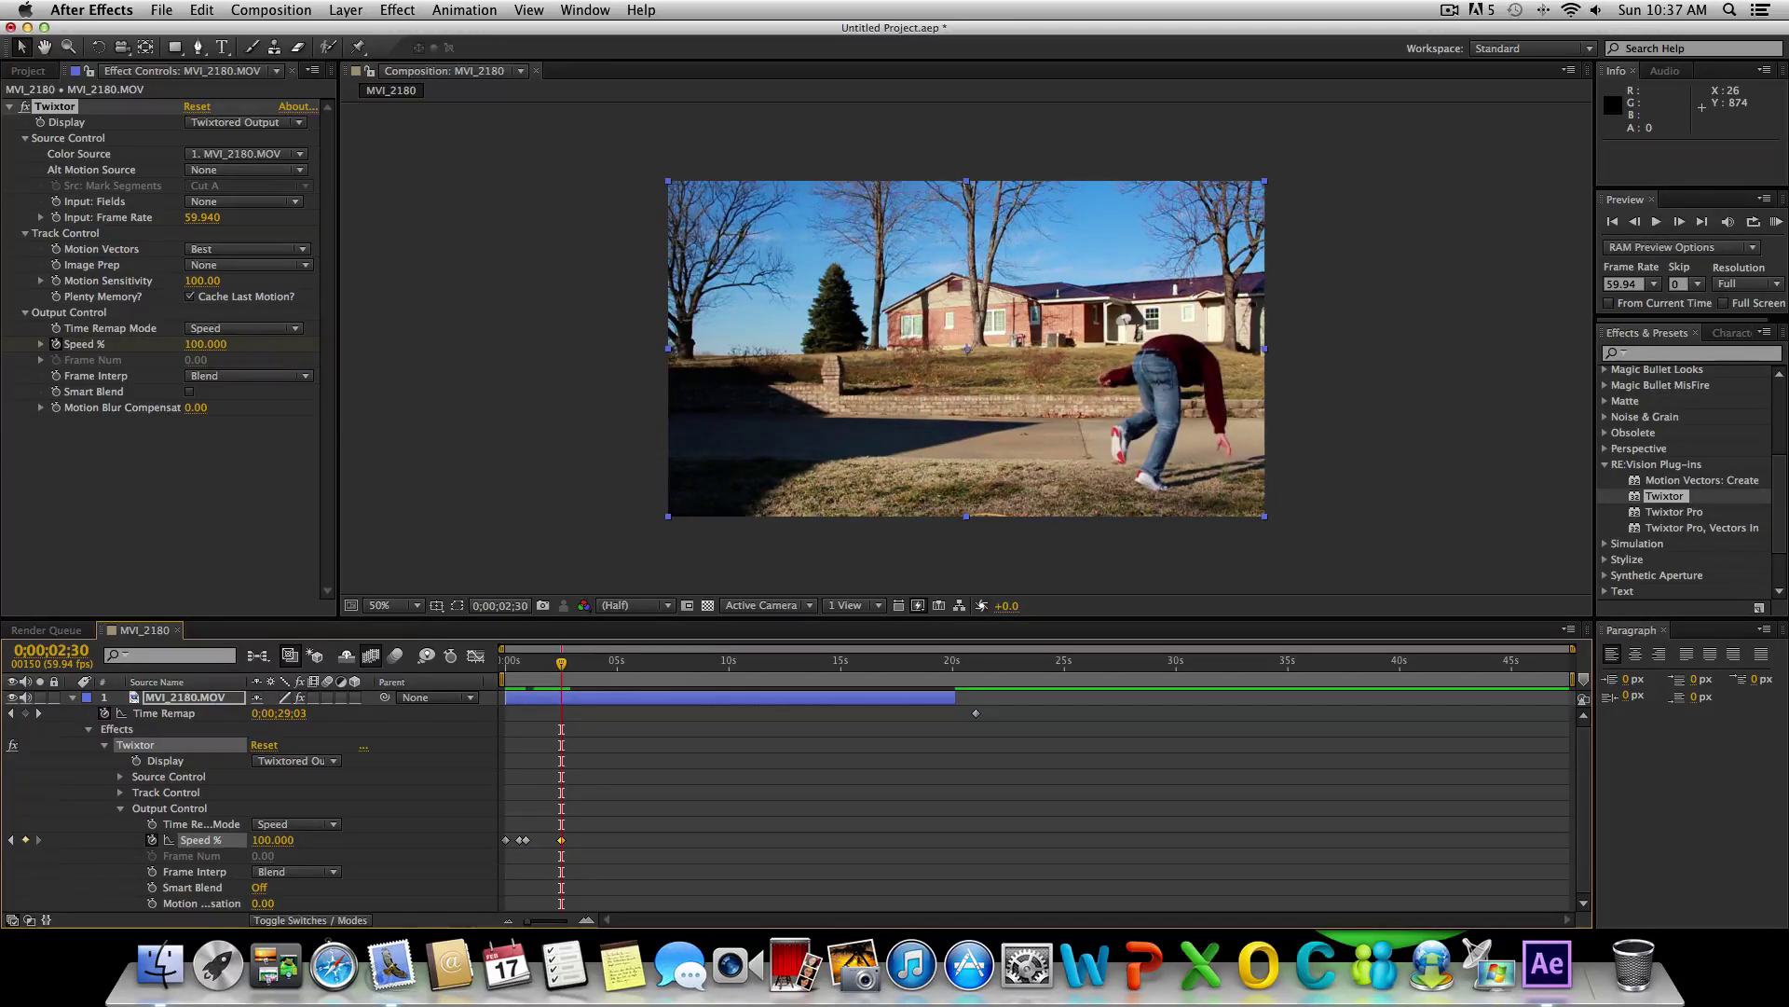
{"action": "left_click_drag", "start_coordinate": [564, 664], "coordinate": [534, 665]}
{"action": "key", "text": "KP_0"}
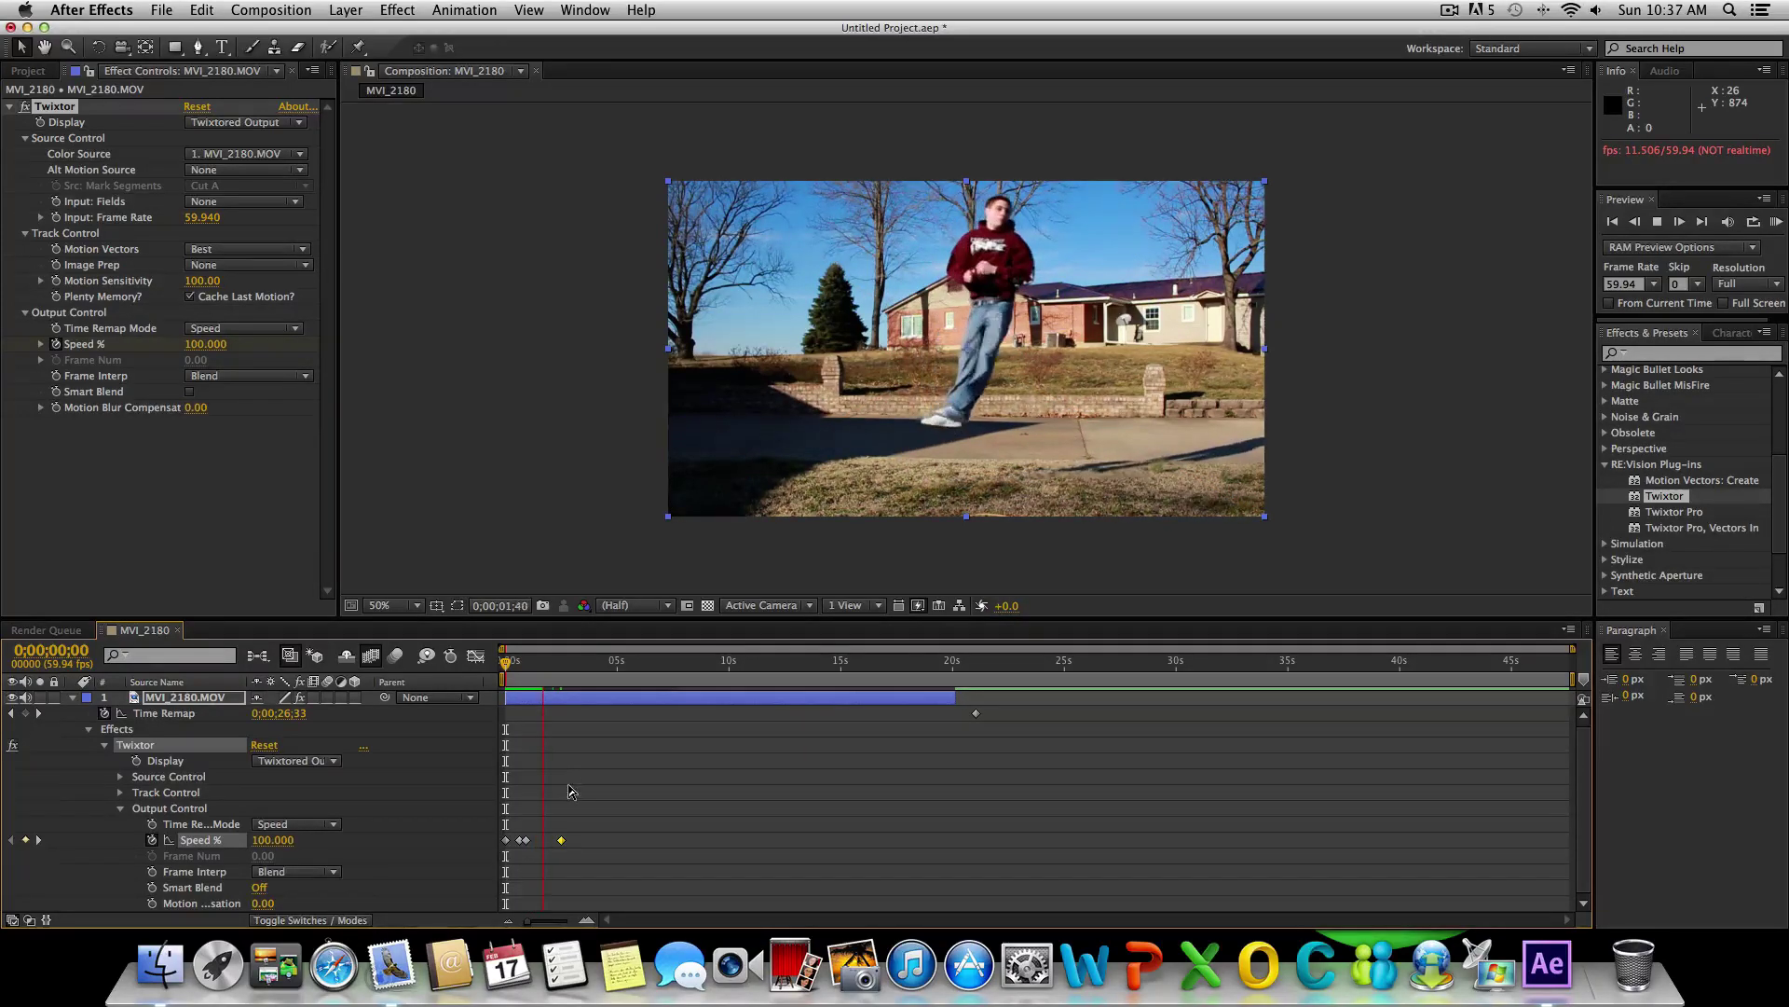
{"action": "key", "text": "space"}
{"action": "key", "text": "space"}
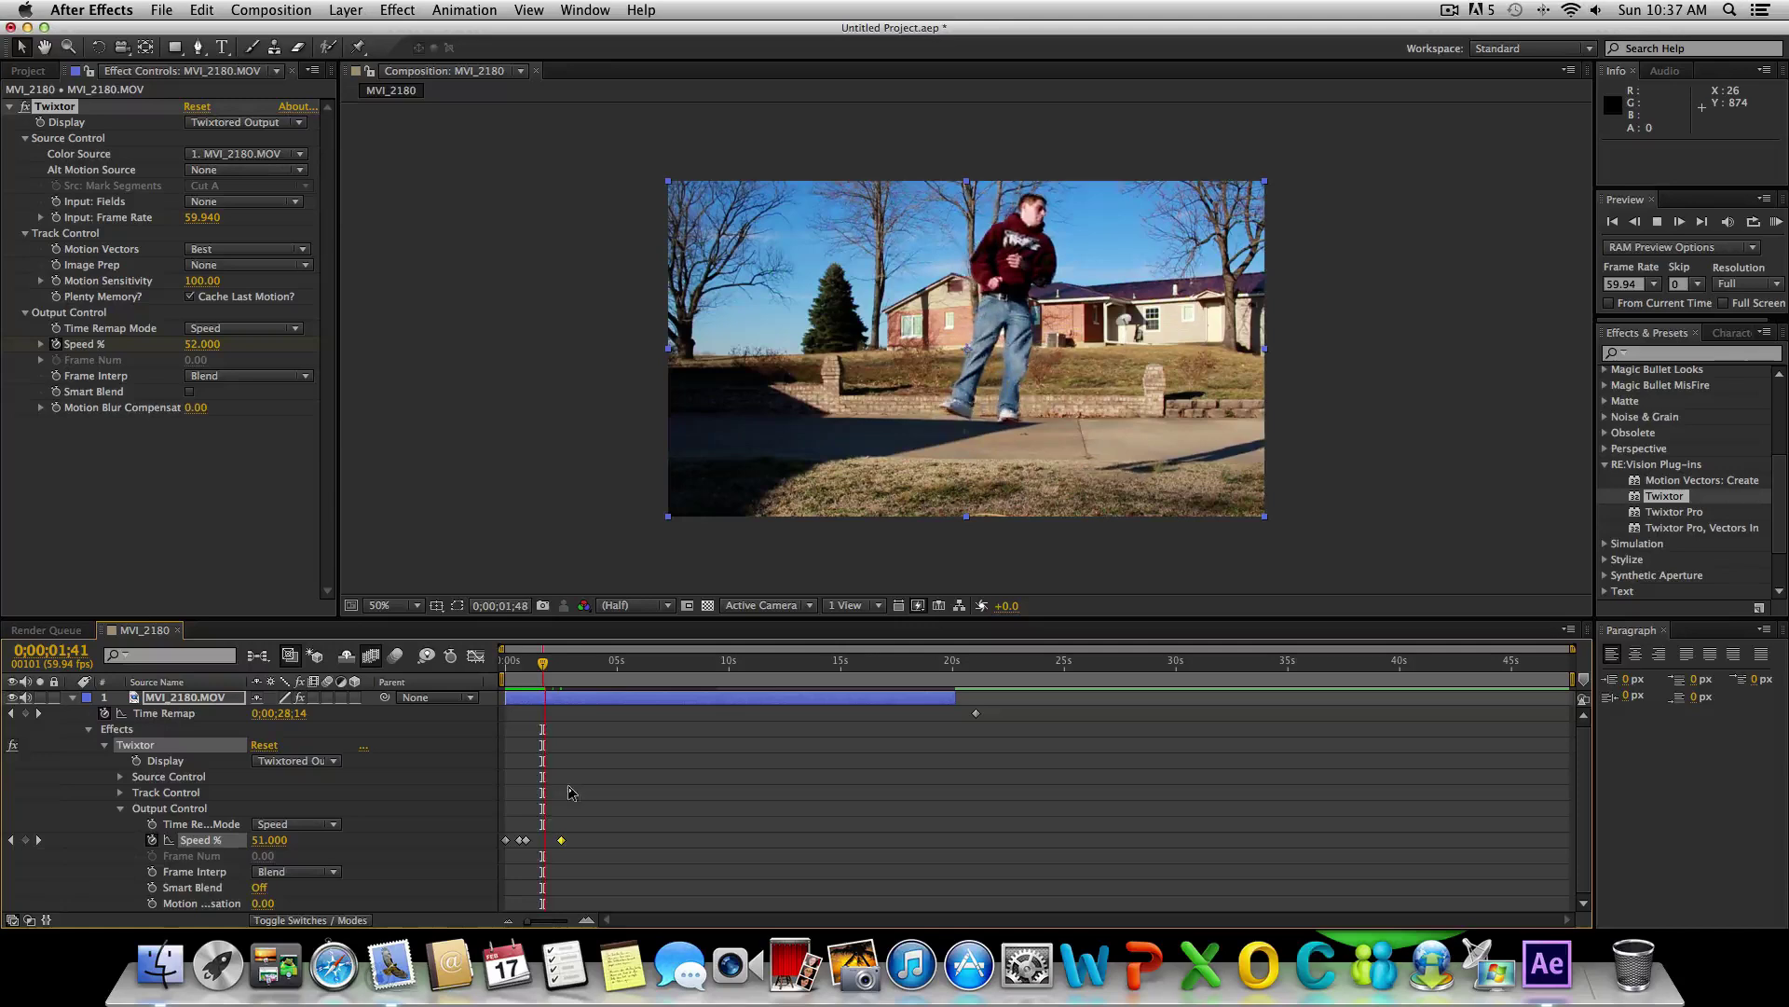
{"action": "left_click_drag", "start_coordinate": [562, 846], "coordinate": [556, 842]}
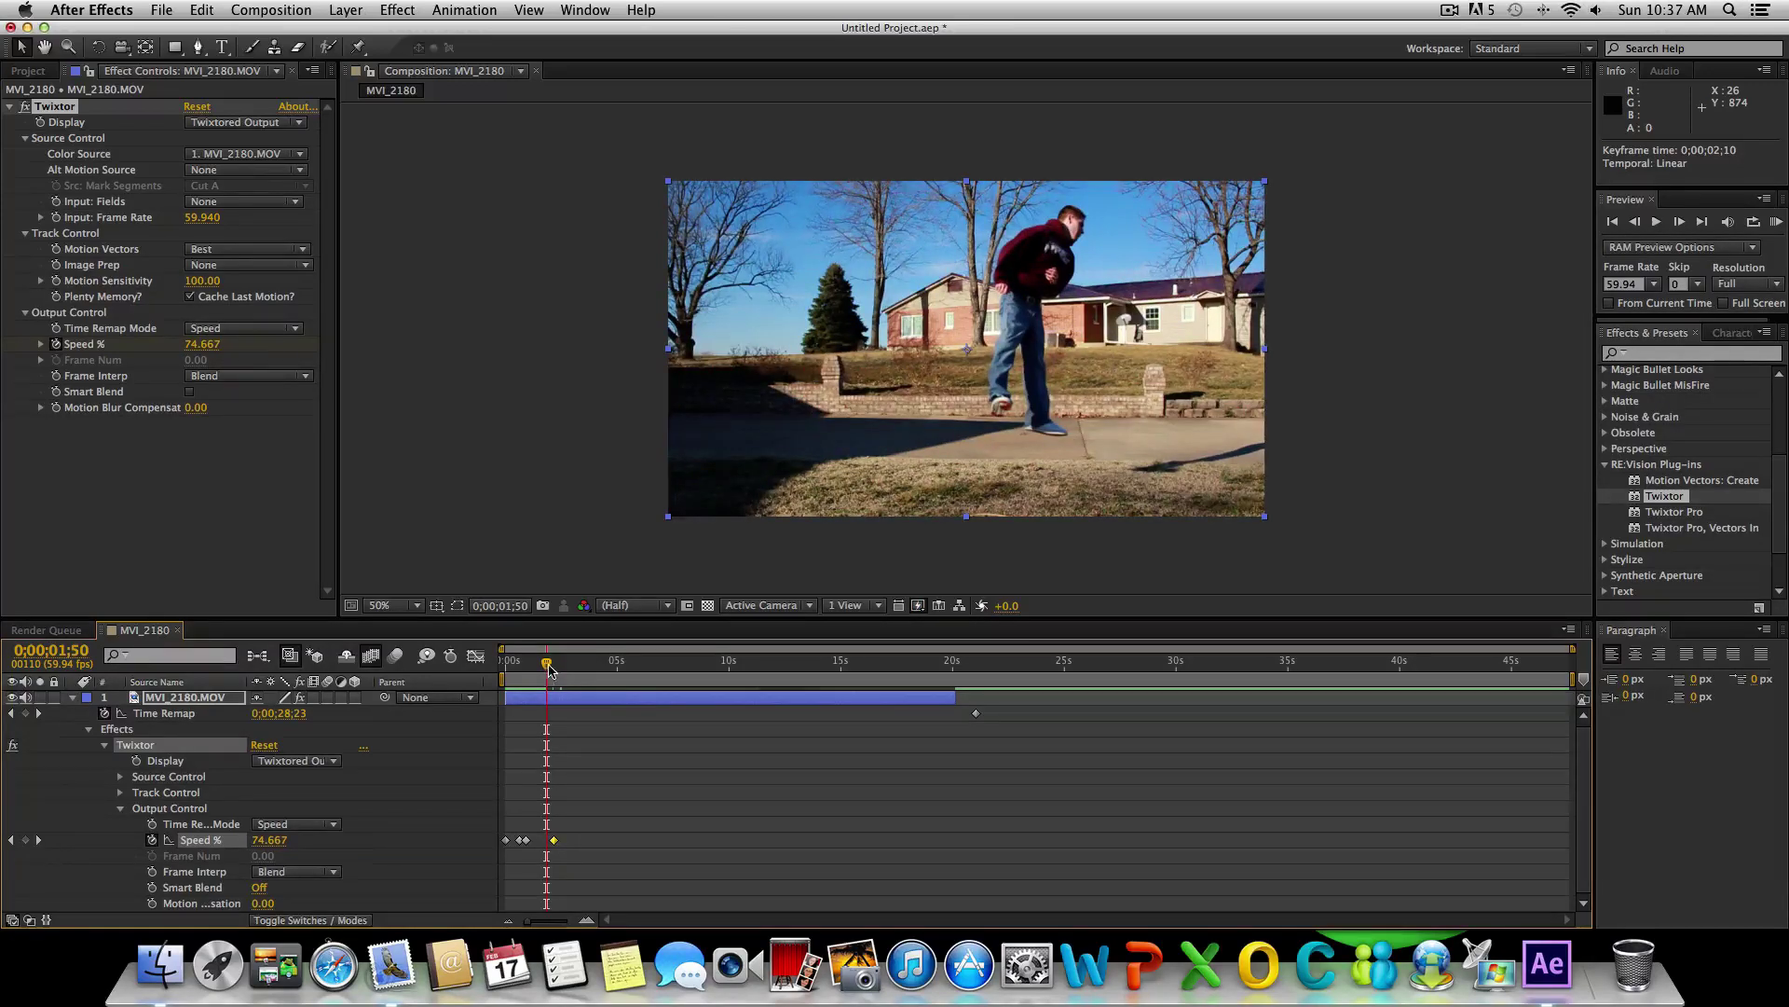
- Add a 5% Speed keyframe, nudge it to about 0;00;01;47, and RAM preview the ramp
{"action": "left_click_drag", "start_coordinate": [550, 669], "coordinate": [574, 673]}
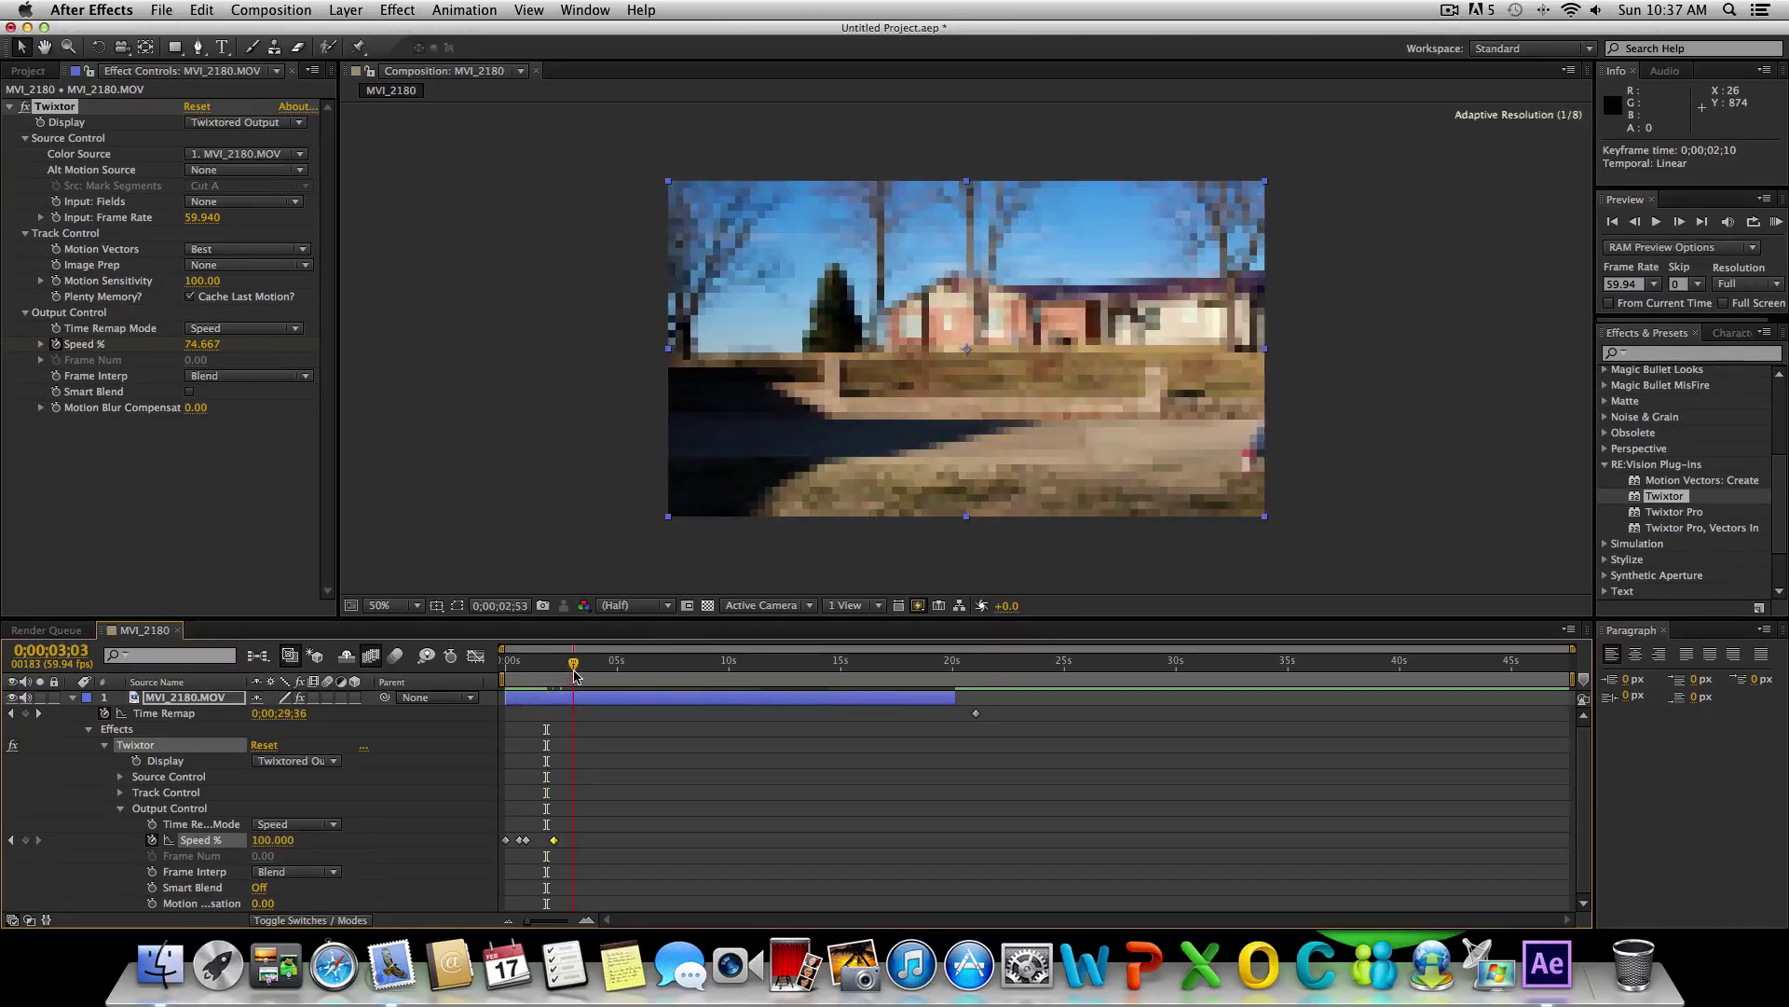
{"action": "left_click", "coordinate": [275, 840]}
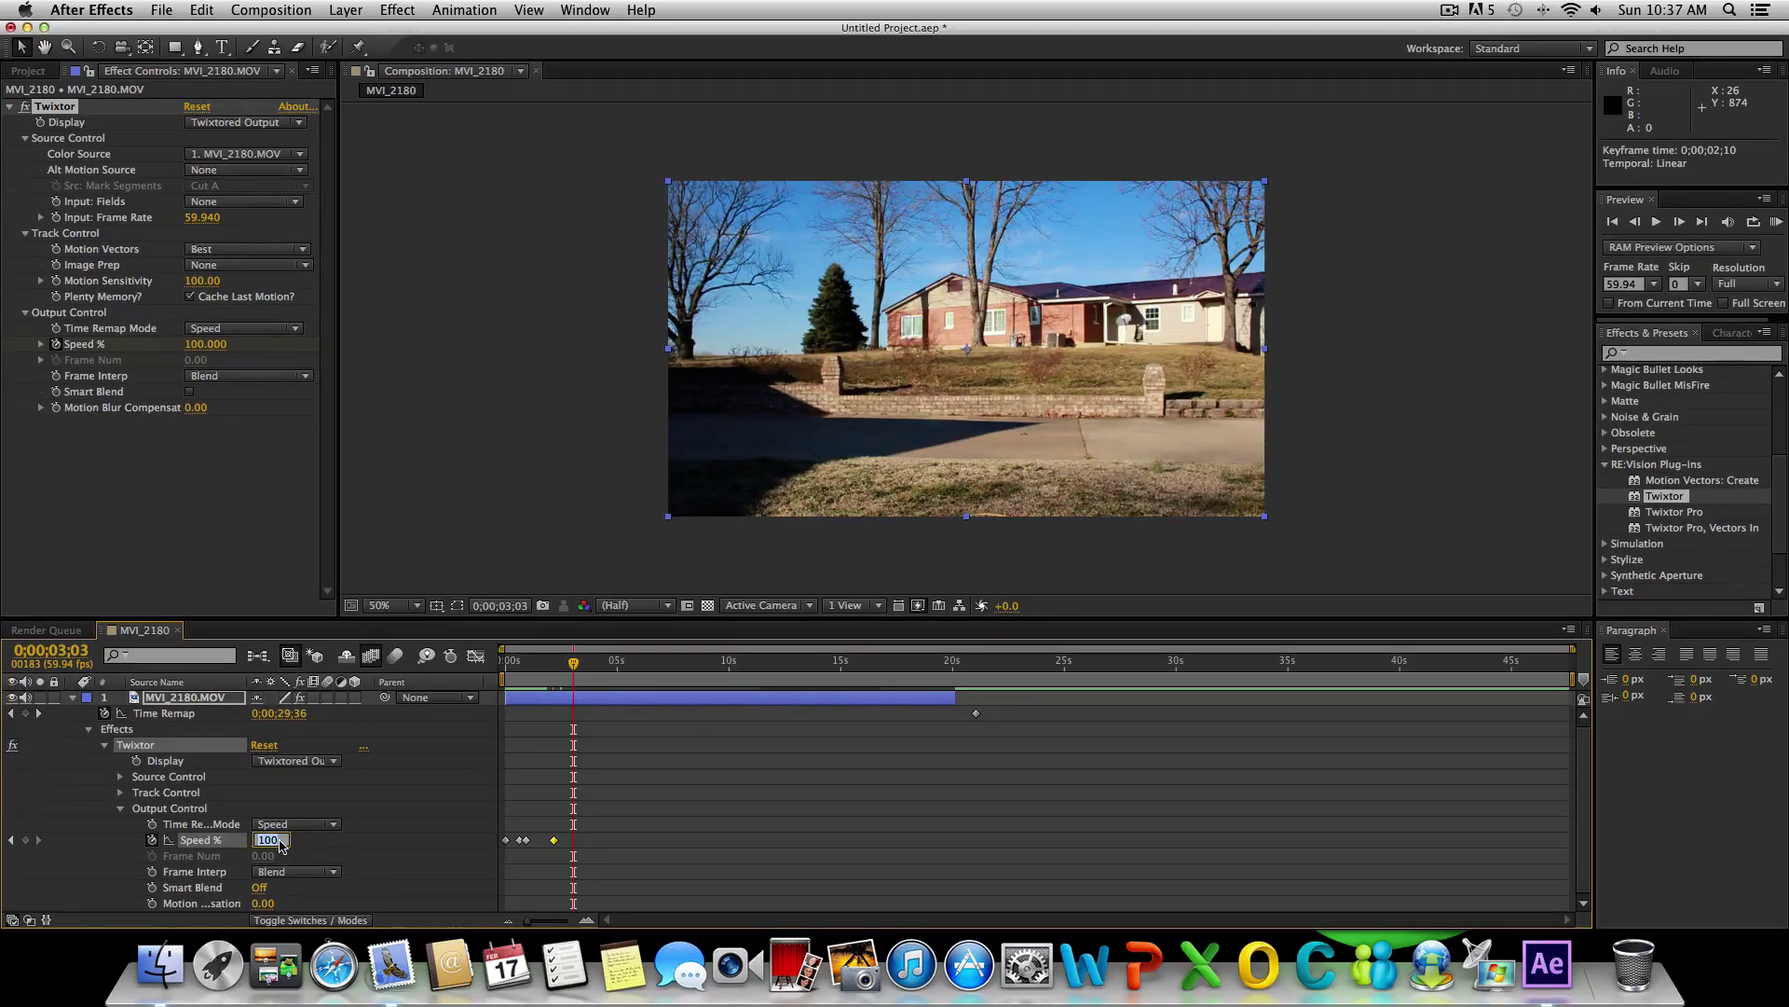
{"action": "type", "text": "5"}
{"action": "key", "text": "Return"}
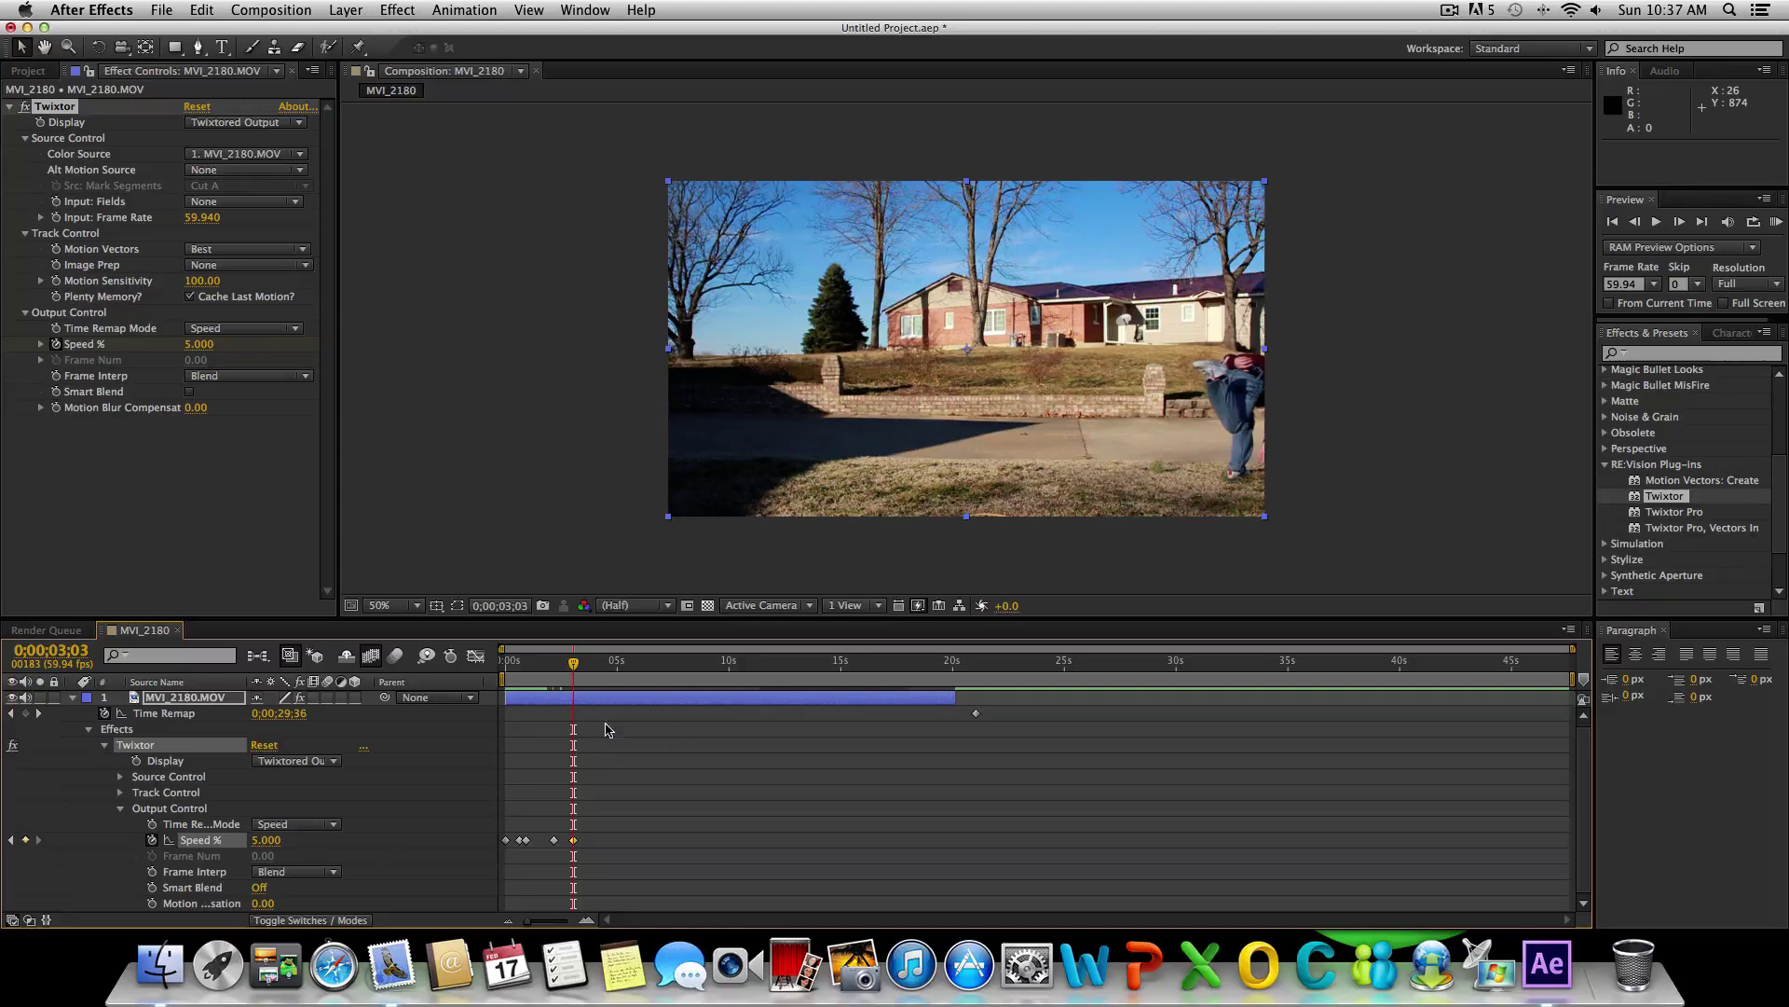
{"action": "left_click_drag", "start_coordinate": [574, 667], "coordinate": [548, 663]}
{"action": "mouse_move", "coordinate": [553, 839]}
{"action": "left_mouse_down"}
{"action": "mouse_move", "coordinate": [579, 843]}
{"action": "mouse_move", "coordinate": [546, 840]}
{"action": "left_mouse_up"}
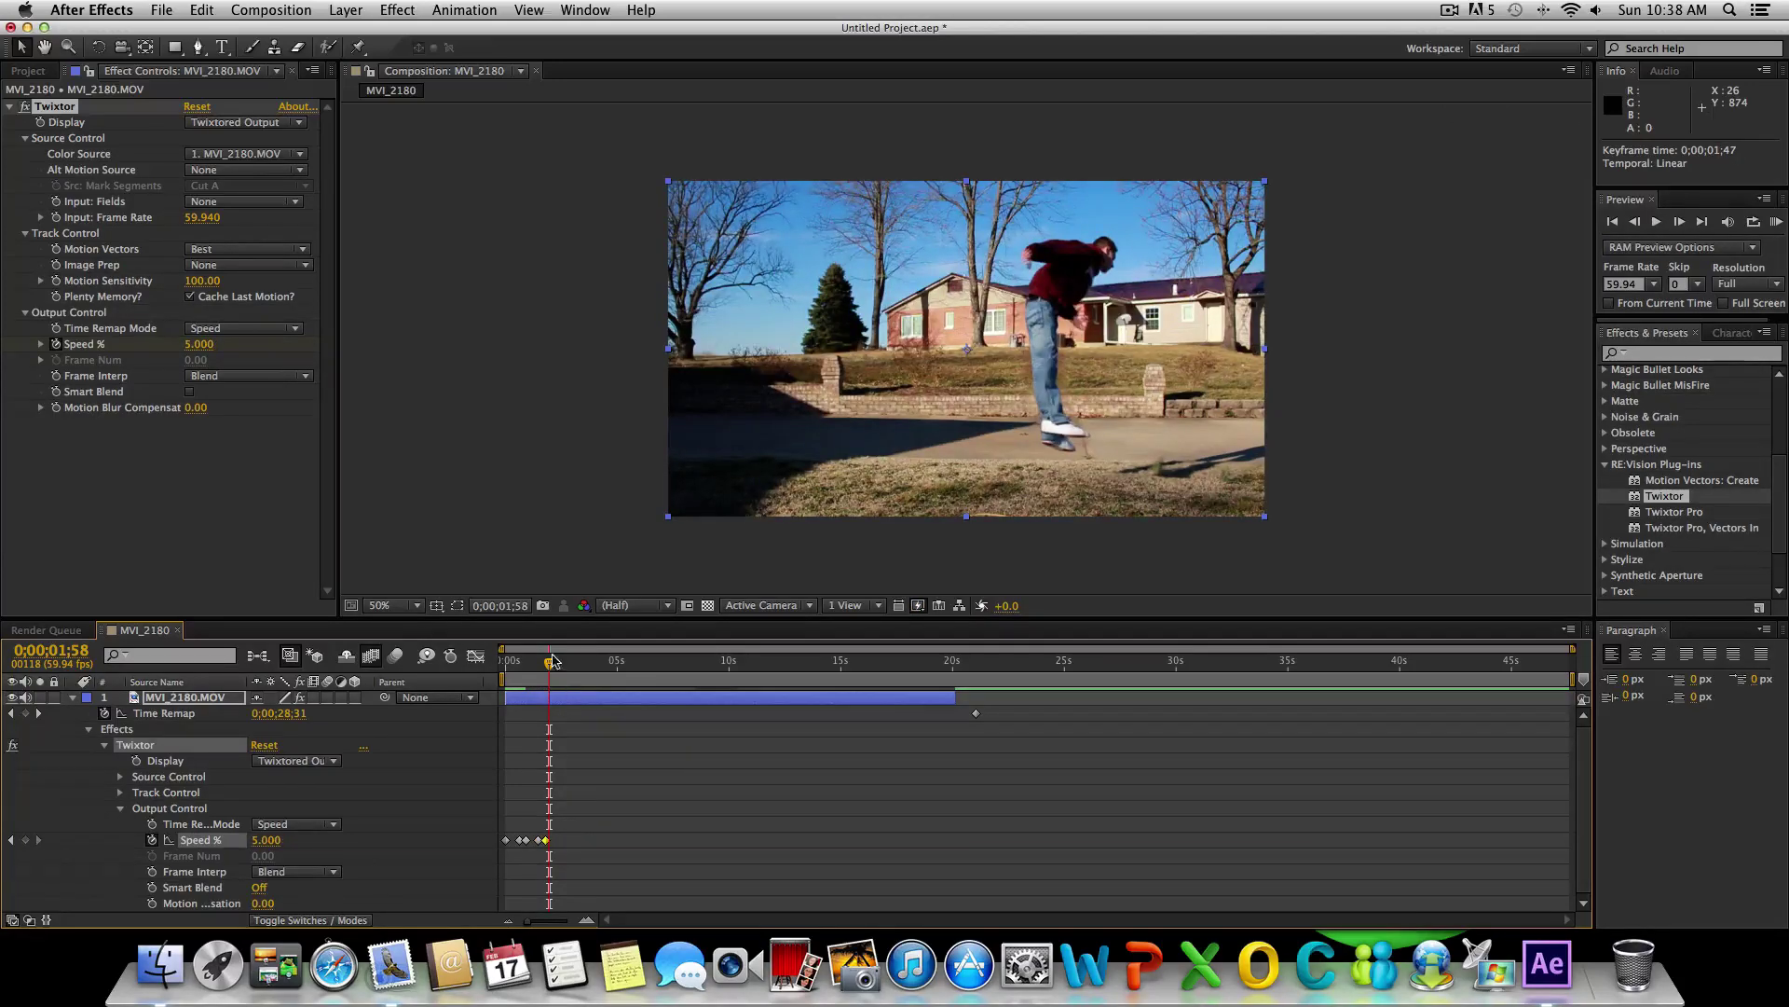
{"action": "key", "text": "KP_0"}
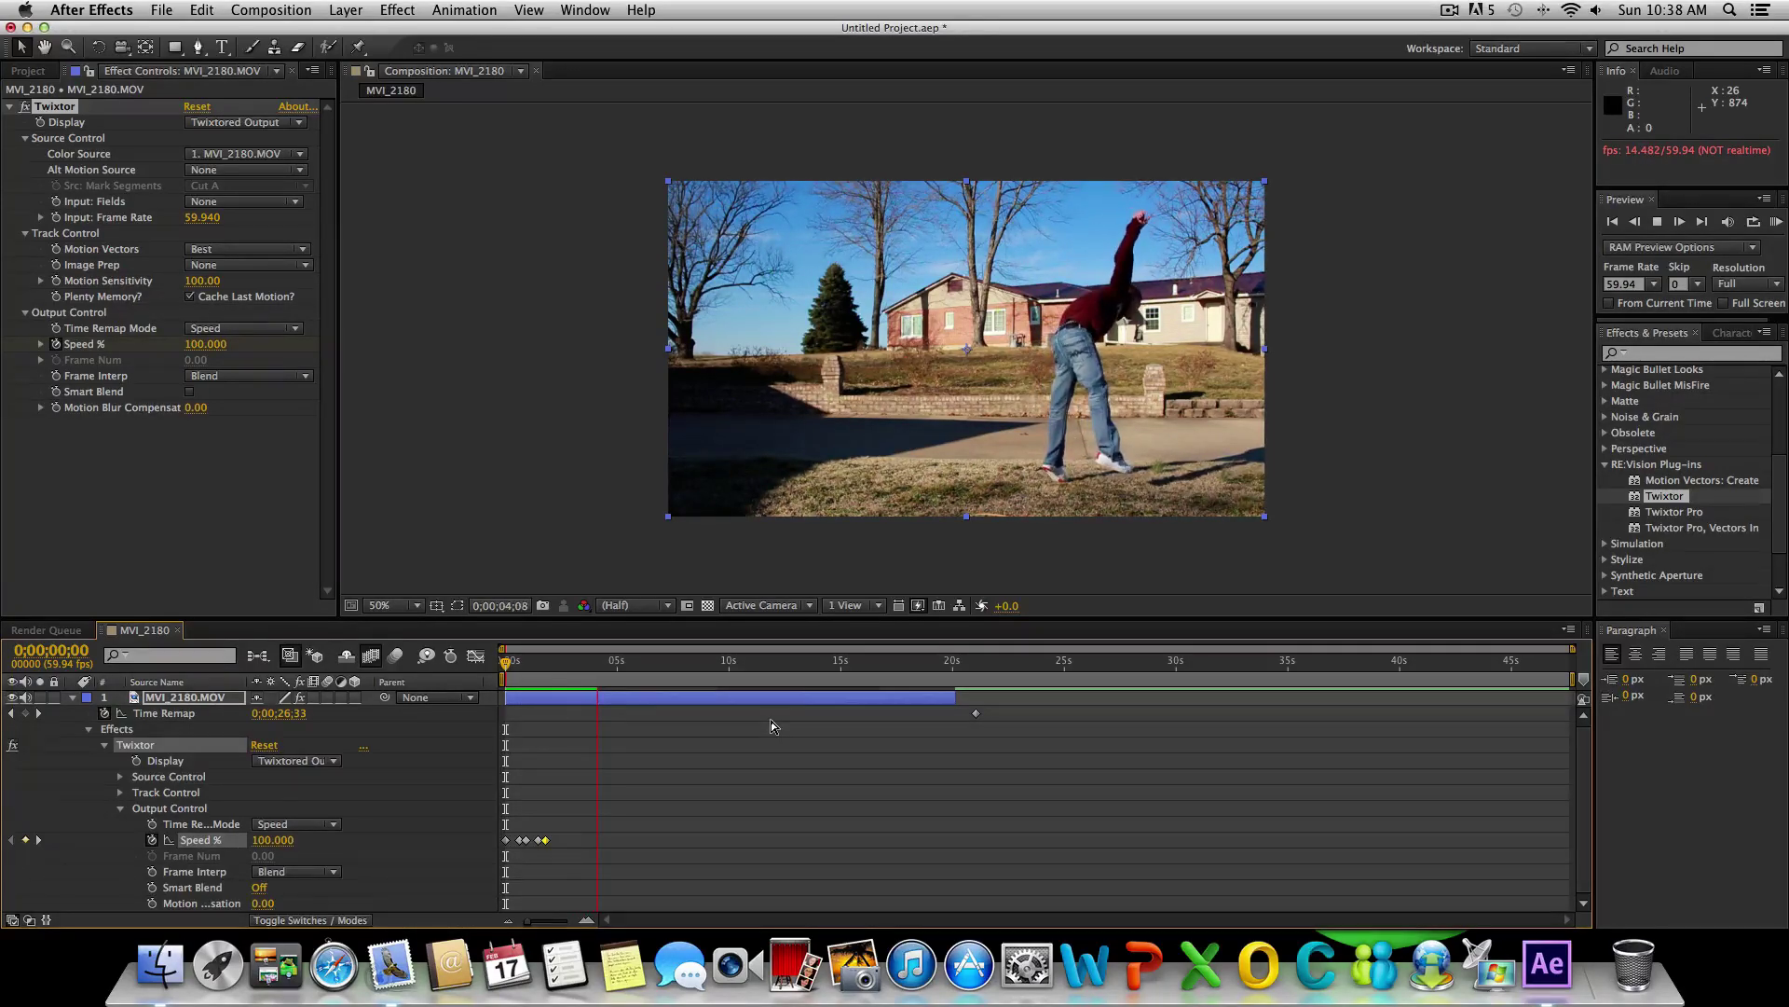
- Stop at 0;00;03;53, keyframe Twixtor Speed % at 100, and preview the full ramp
{"action": "key", "text": "space"}
{"action": "key", "text": "space"}
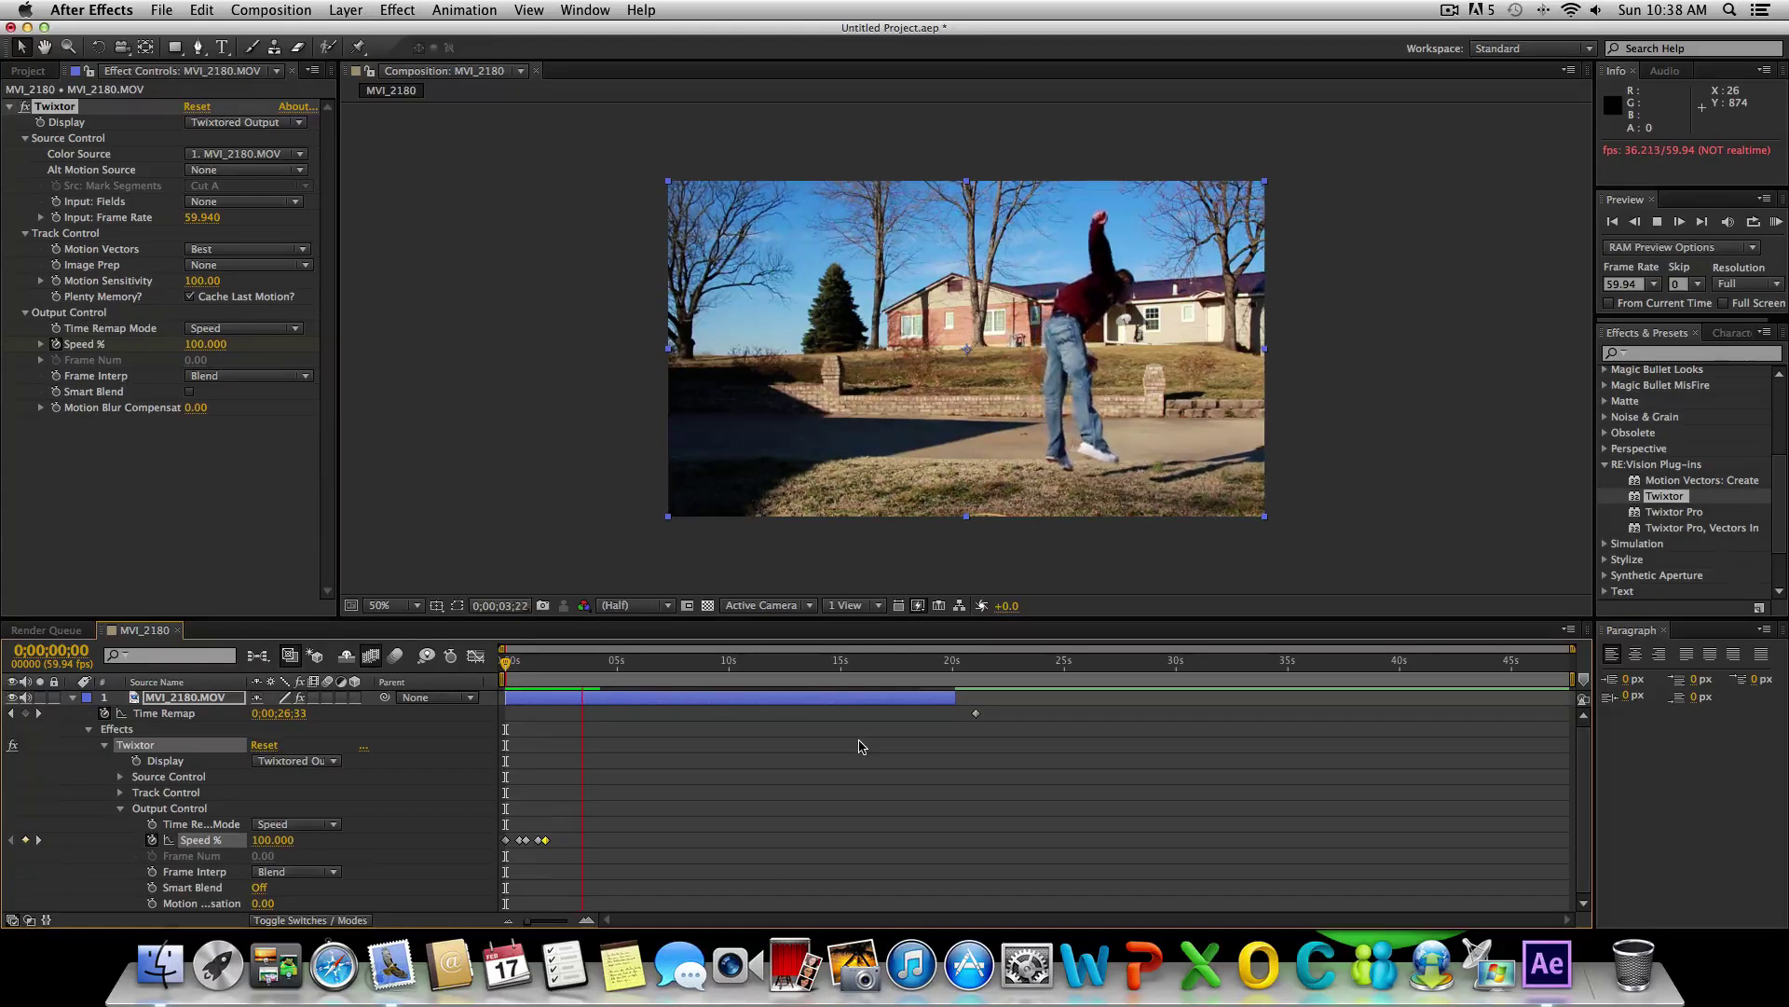
{"action": "key", "text": "space"}
{"action": "left_click", "coordinate": [265, 839]}
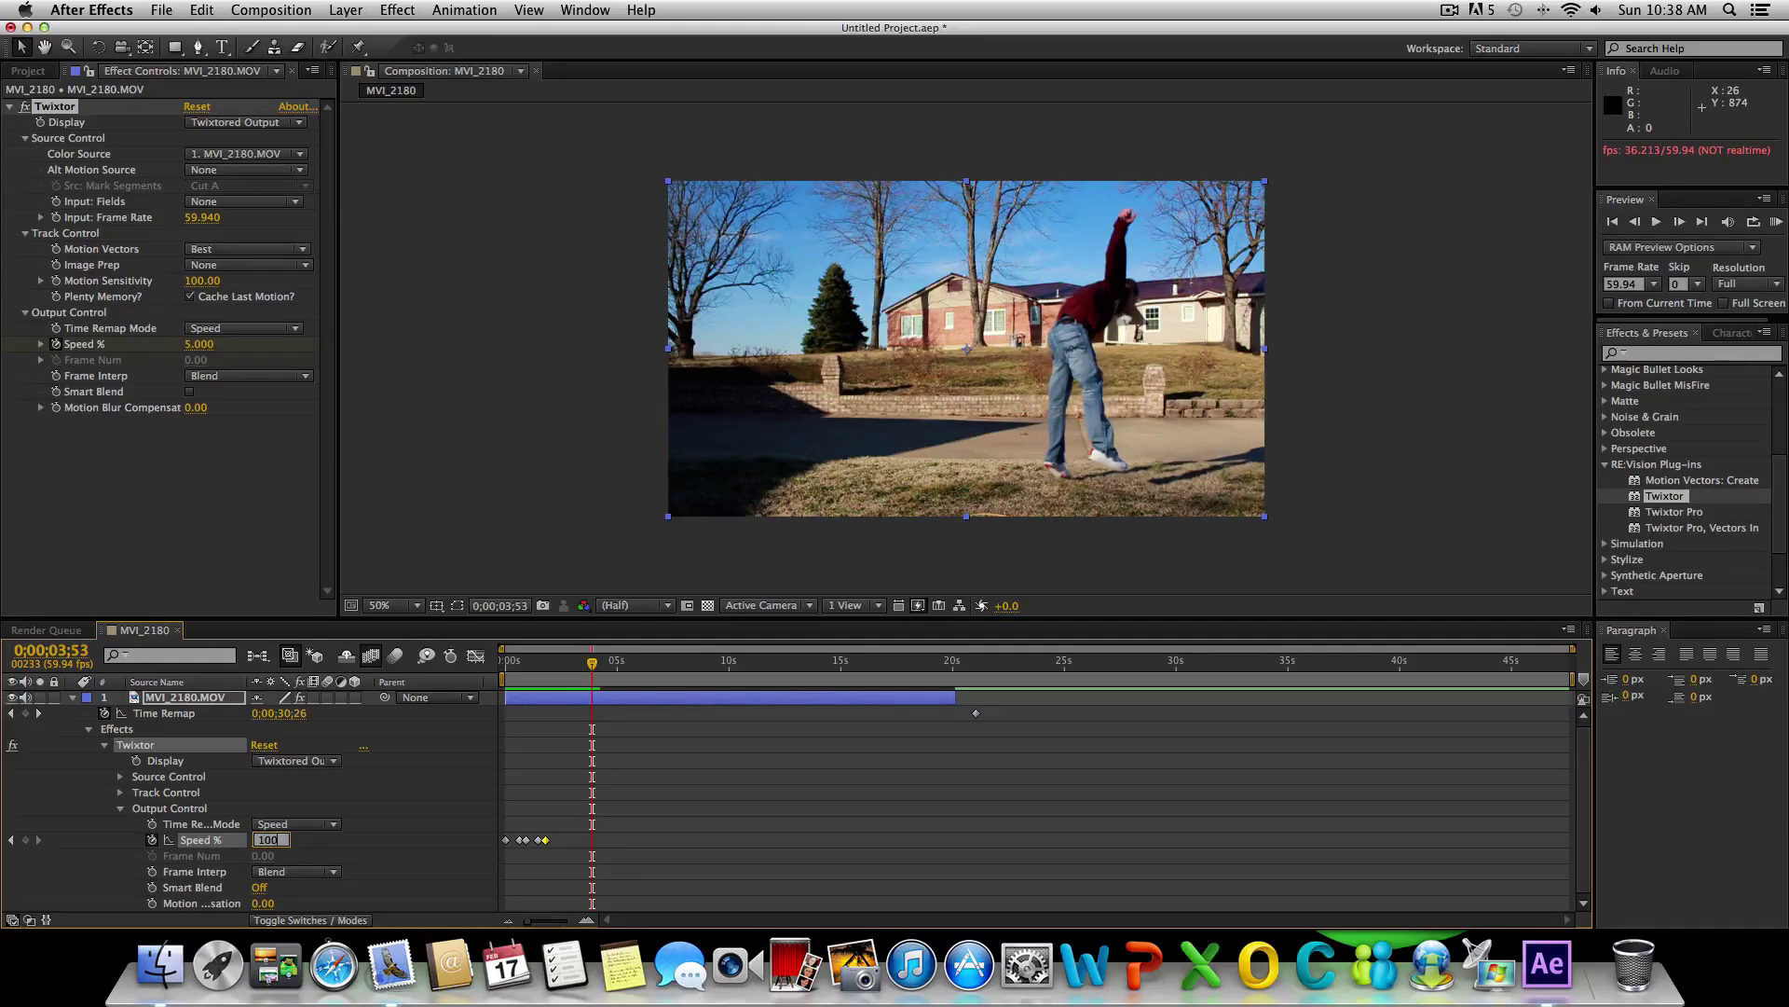
{"action": "key", "text": "Return"}
{"action": "key", "text": "space"}
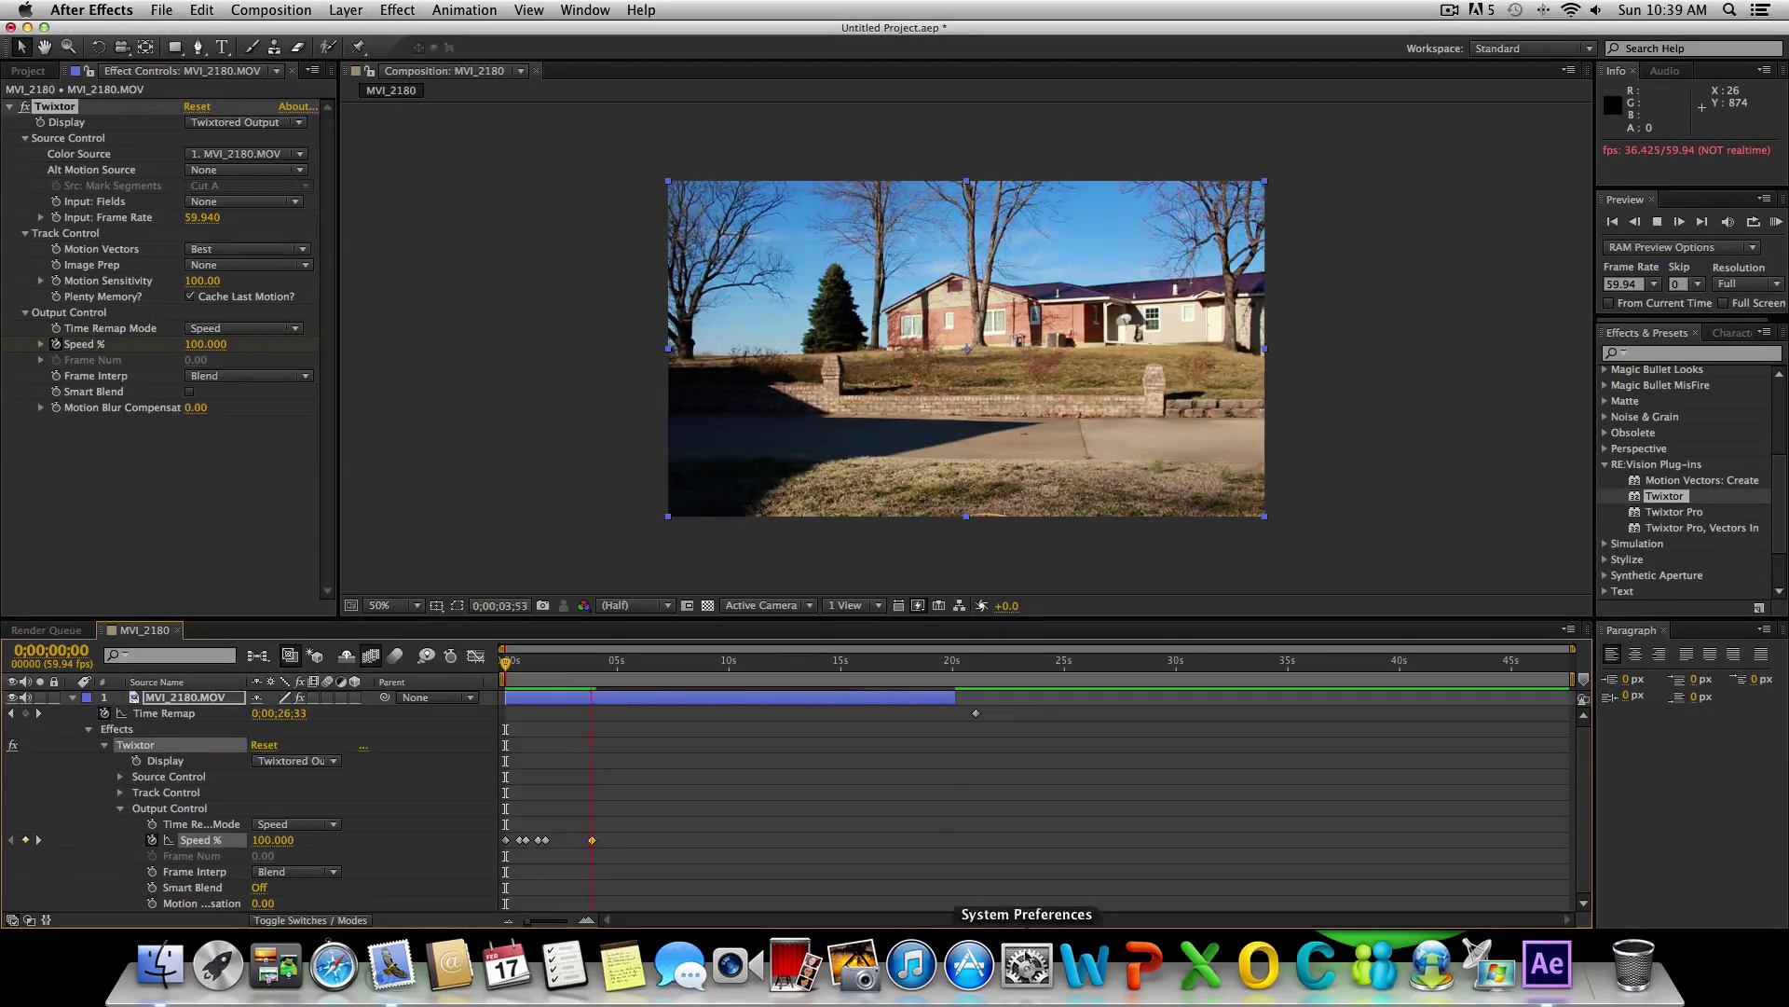
- Stop the preview, scrub back through the jump, and collapse RE:Vision Plug-ins in Effects & Presets
{"action": "left_click", "coordinate": [711, 776]}
{"action": "left_click_drag", "start_coordinate": [593, 661], "coordinate": [503, 694]}
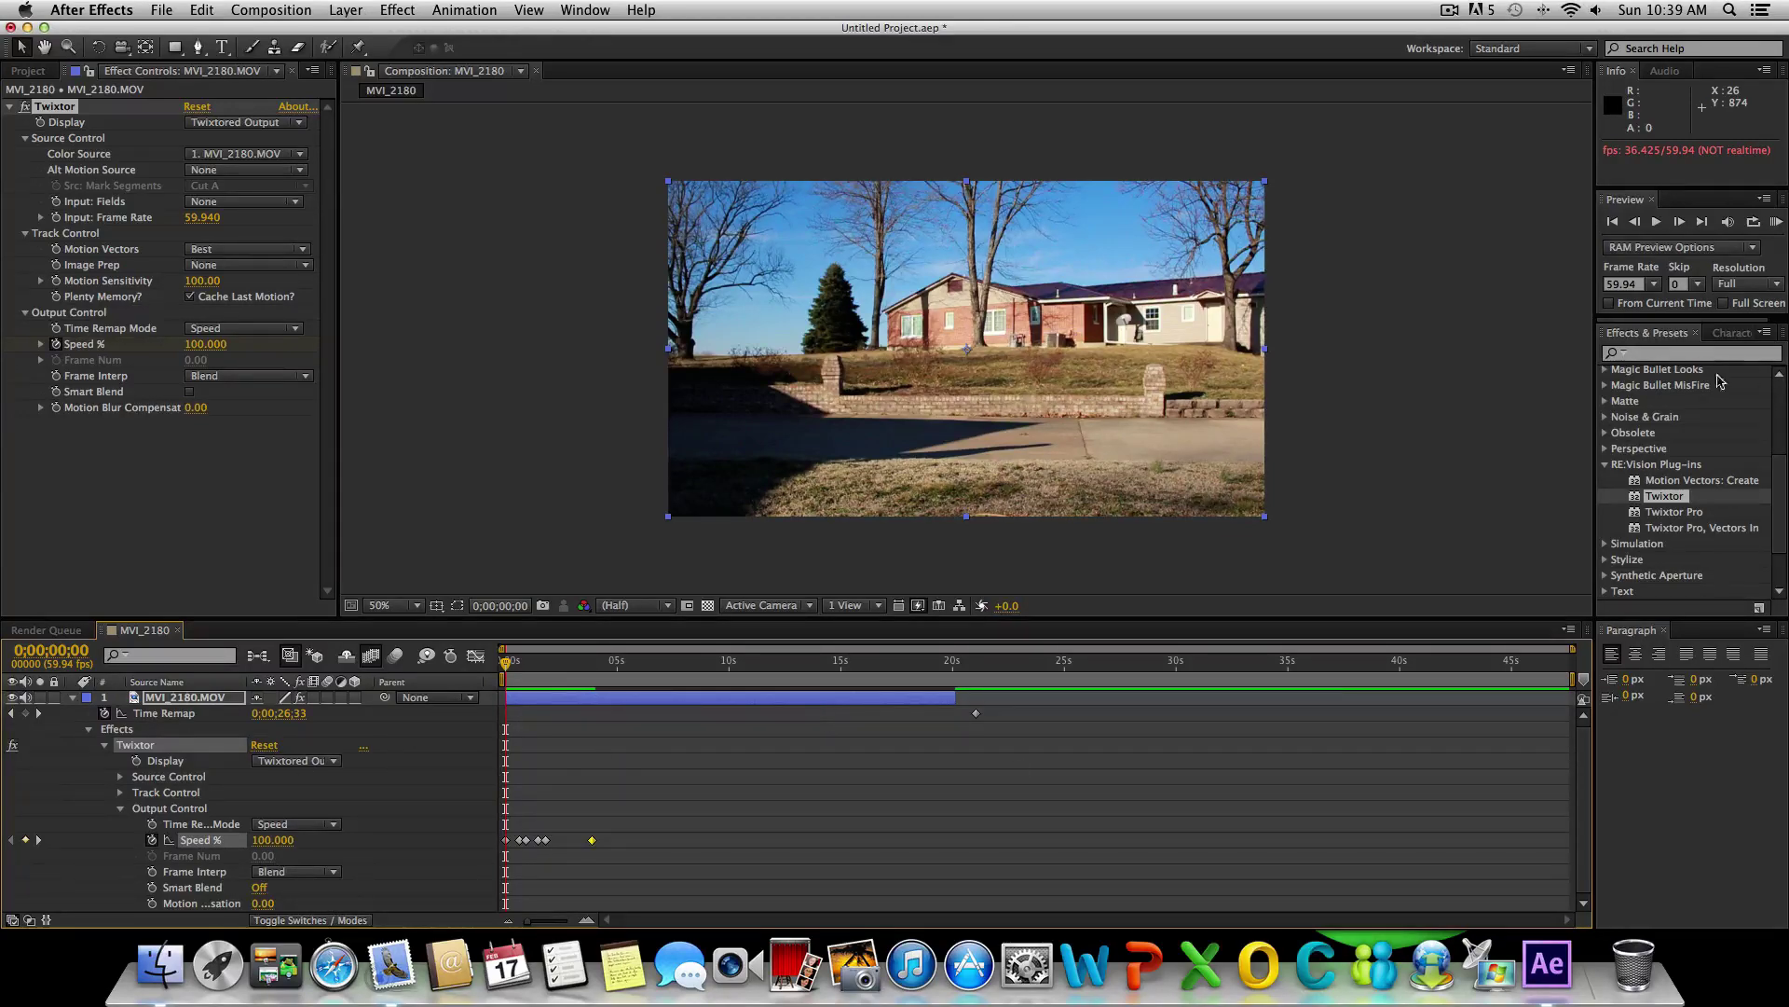
{"action": "left_click", "coordinate": [1605, 465]}
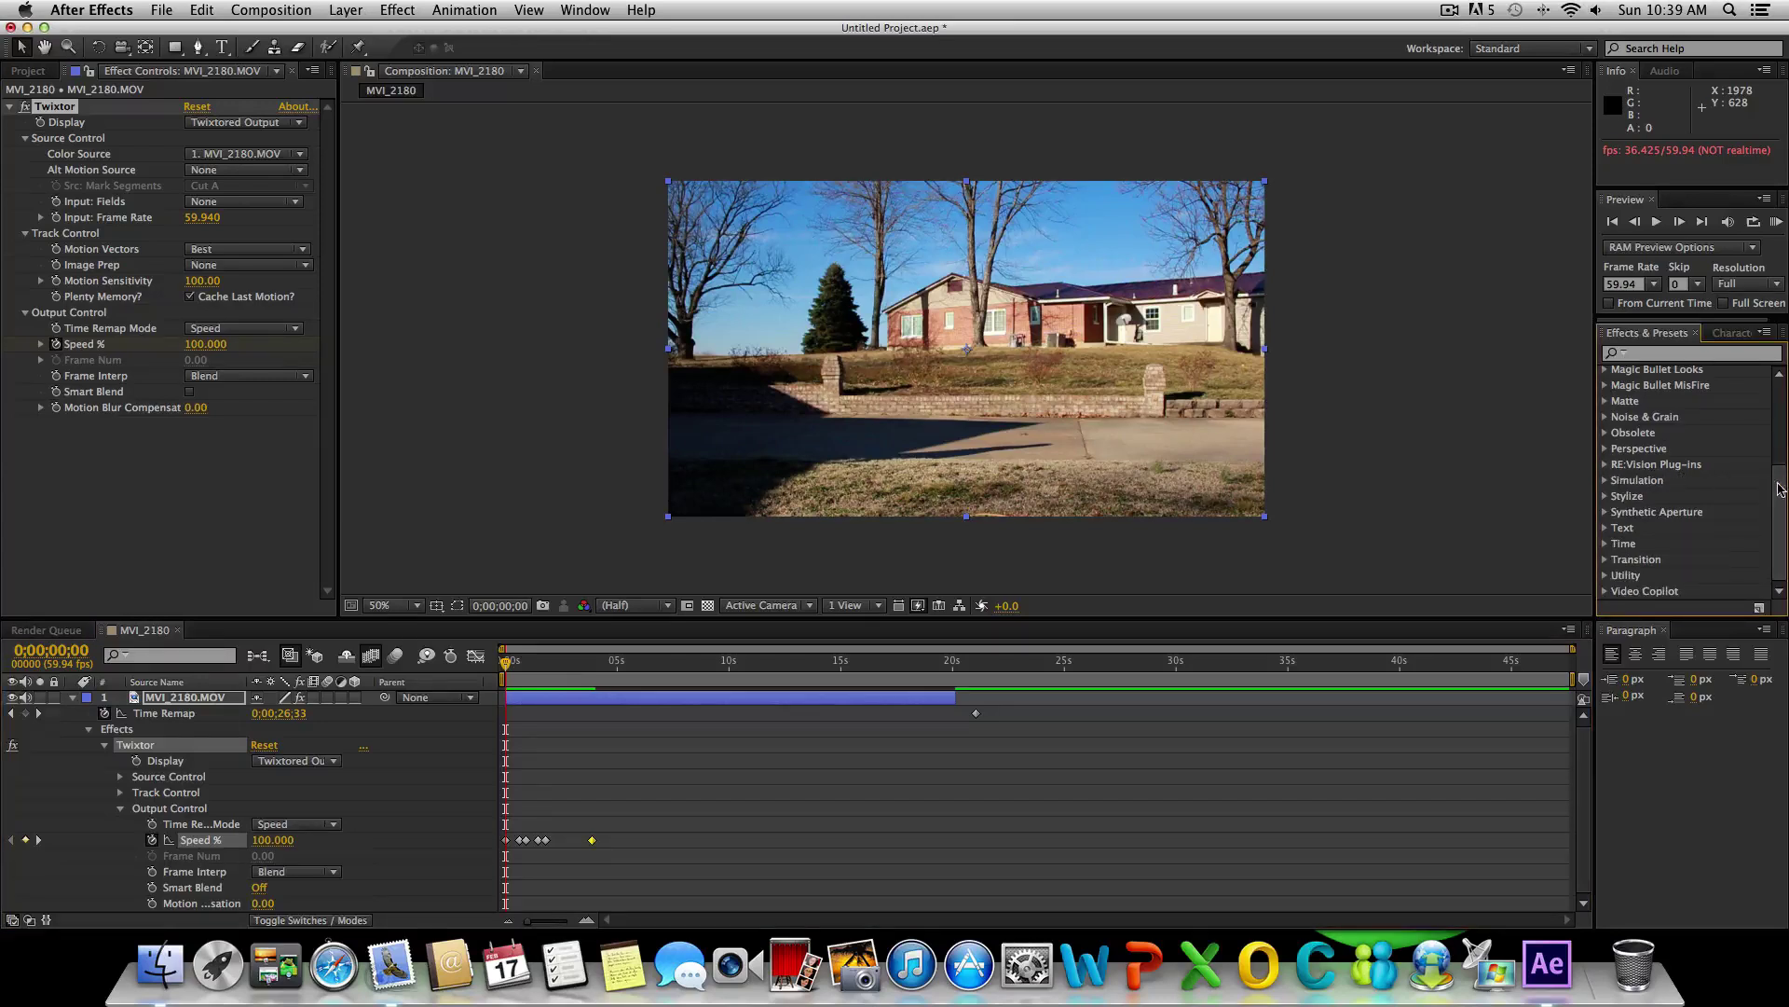
{"action": "scroll", "coordinate": [1775, 476], "scroll_direction": "up", "scroll_amount": 3}
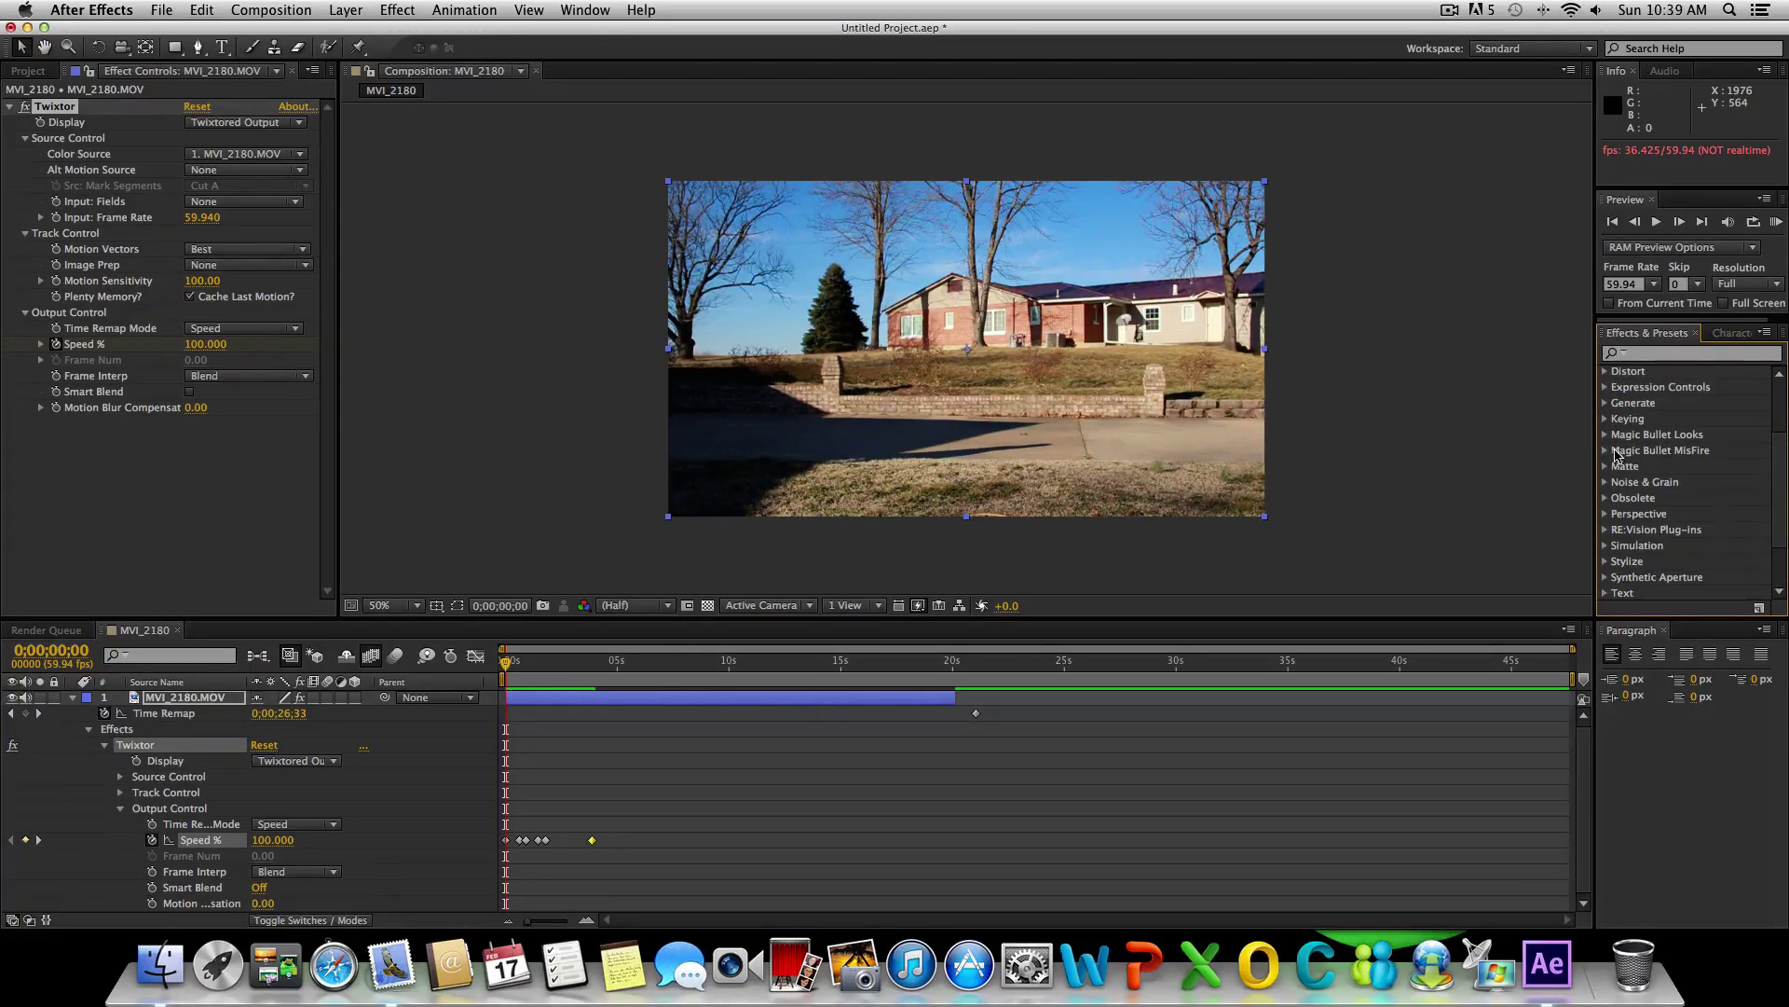
{"action": "scroll", "coordinate": [1617, 457], "scroll_direction": "down", "scroll_amount": 3}
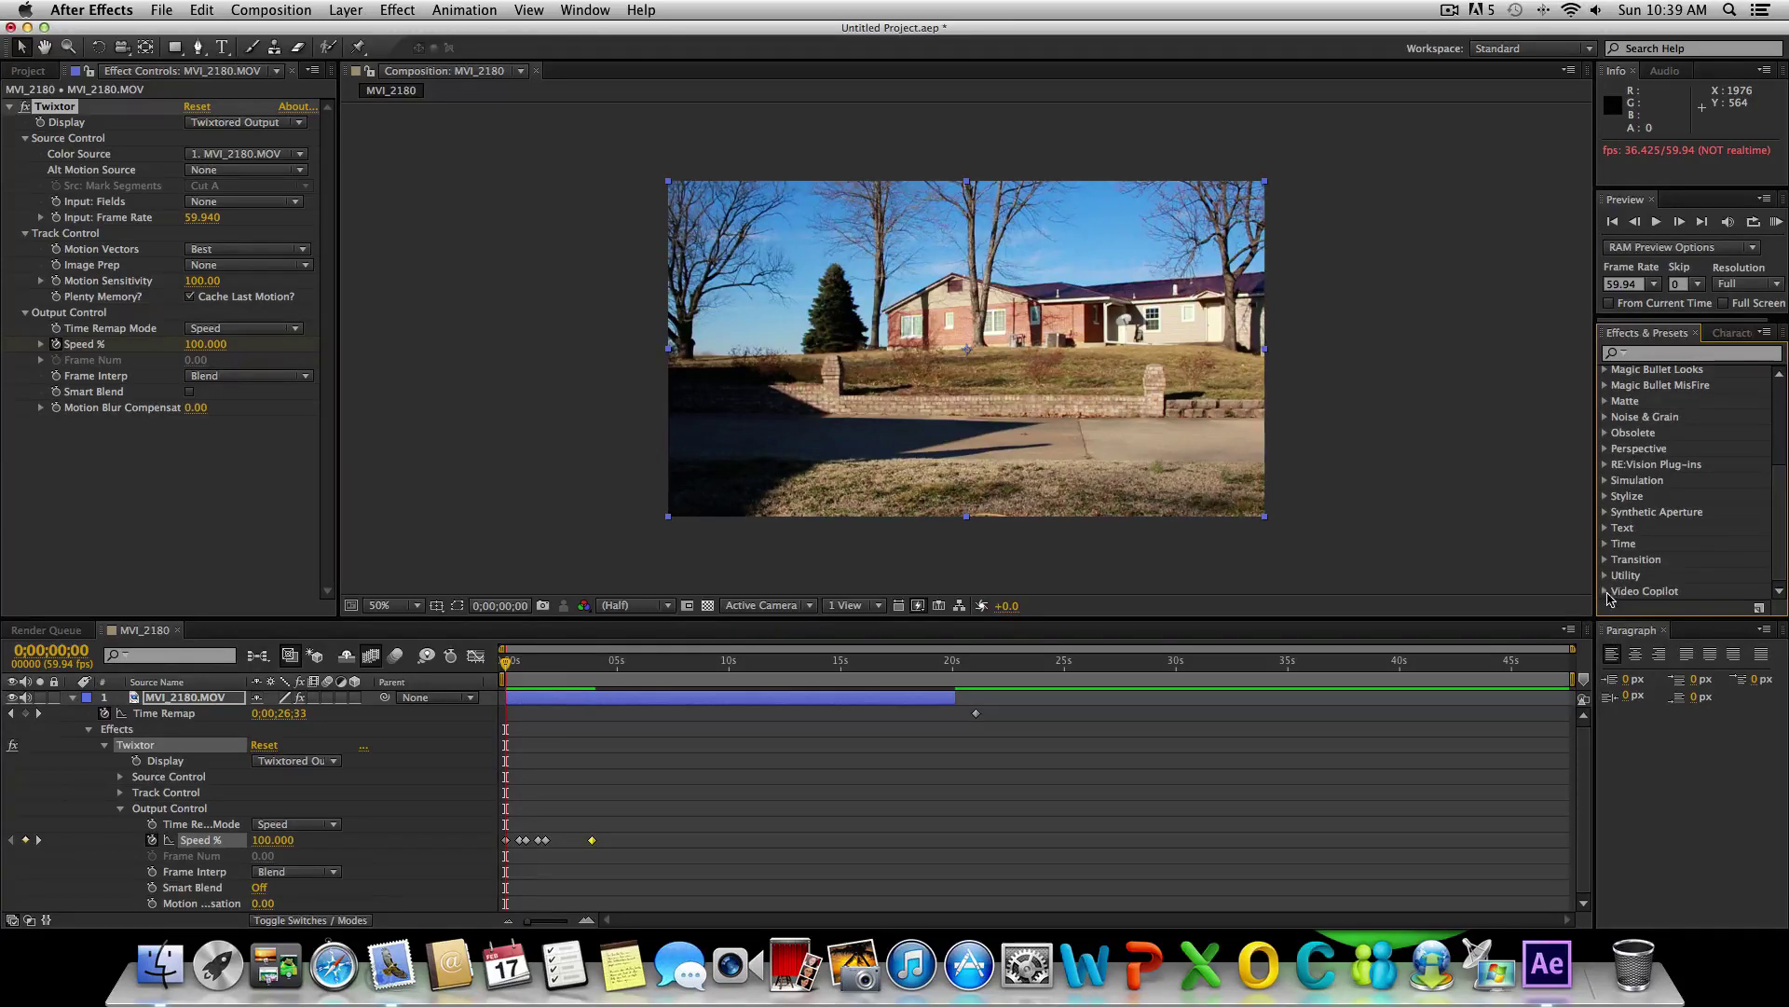
- Expand the Magic Bullet MisFire group and select the MisFire Vignette effect
{"action": "left_click", "coordinate": [1606, 592]}
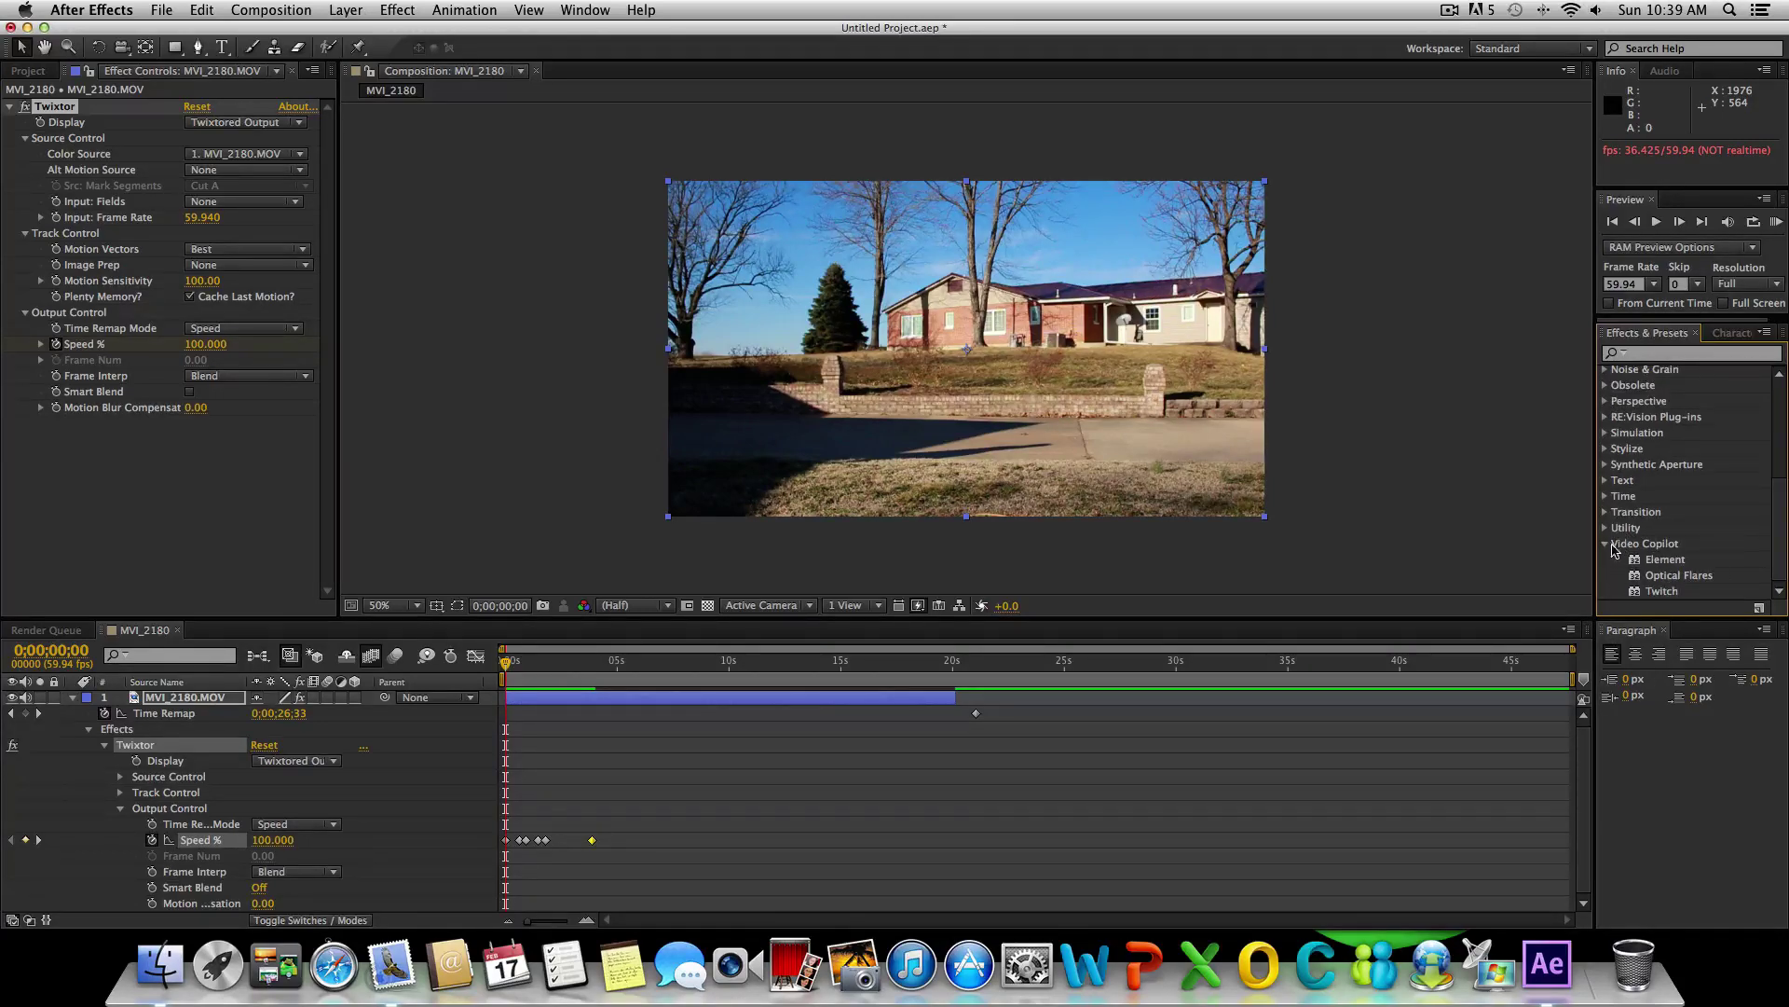
{"action": "left_click", "coordinate": [1607, 545]}
{"action": "scroll", "coordinate": [1781, 560], "scroll_direction": "up", "scroll_amount": 5}
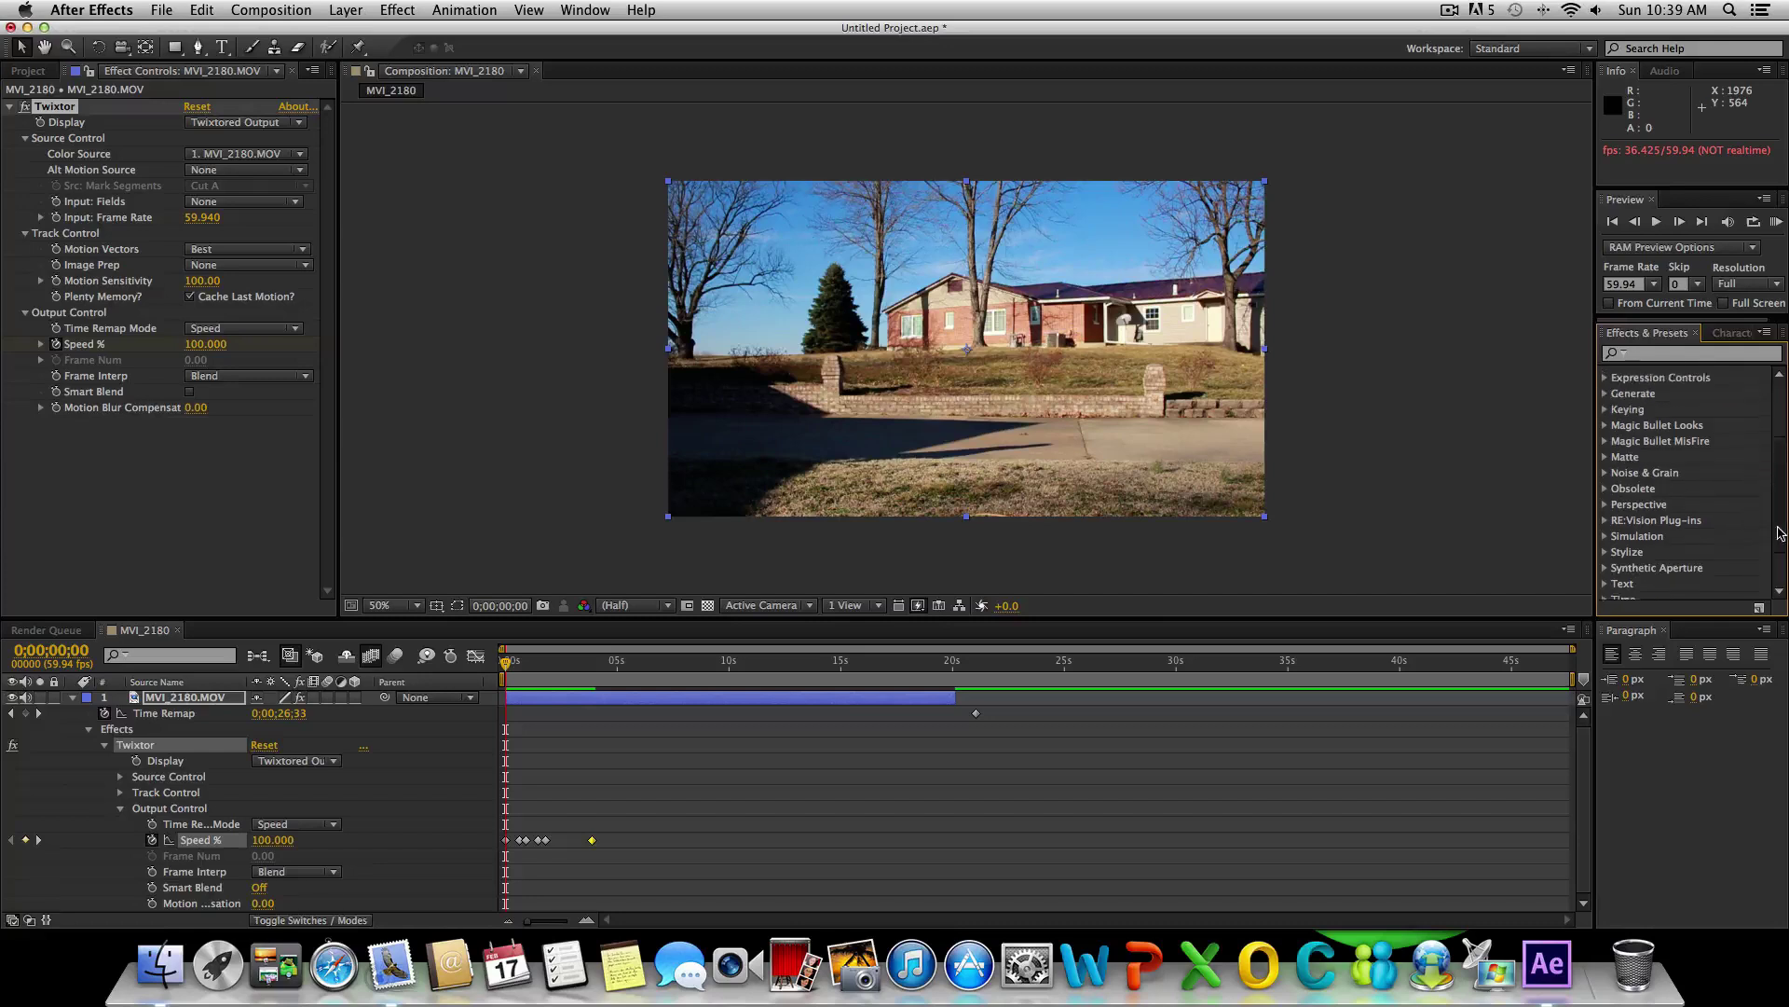
{"action": "scroll", "coordinate": [1781, 560], "scroll_direction": "down", "scroll_amount": 5}
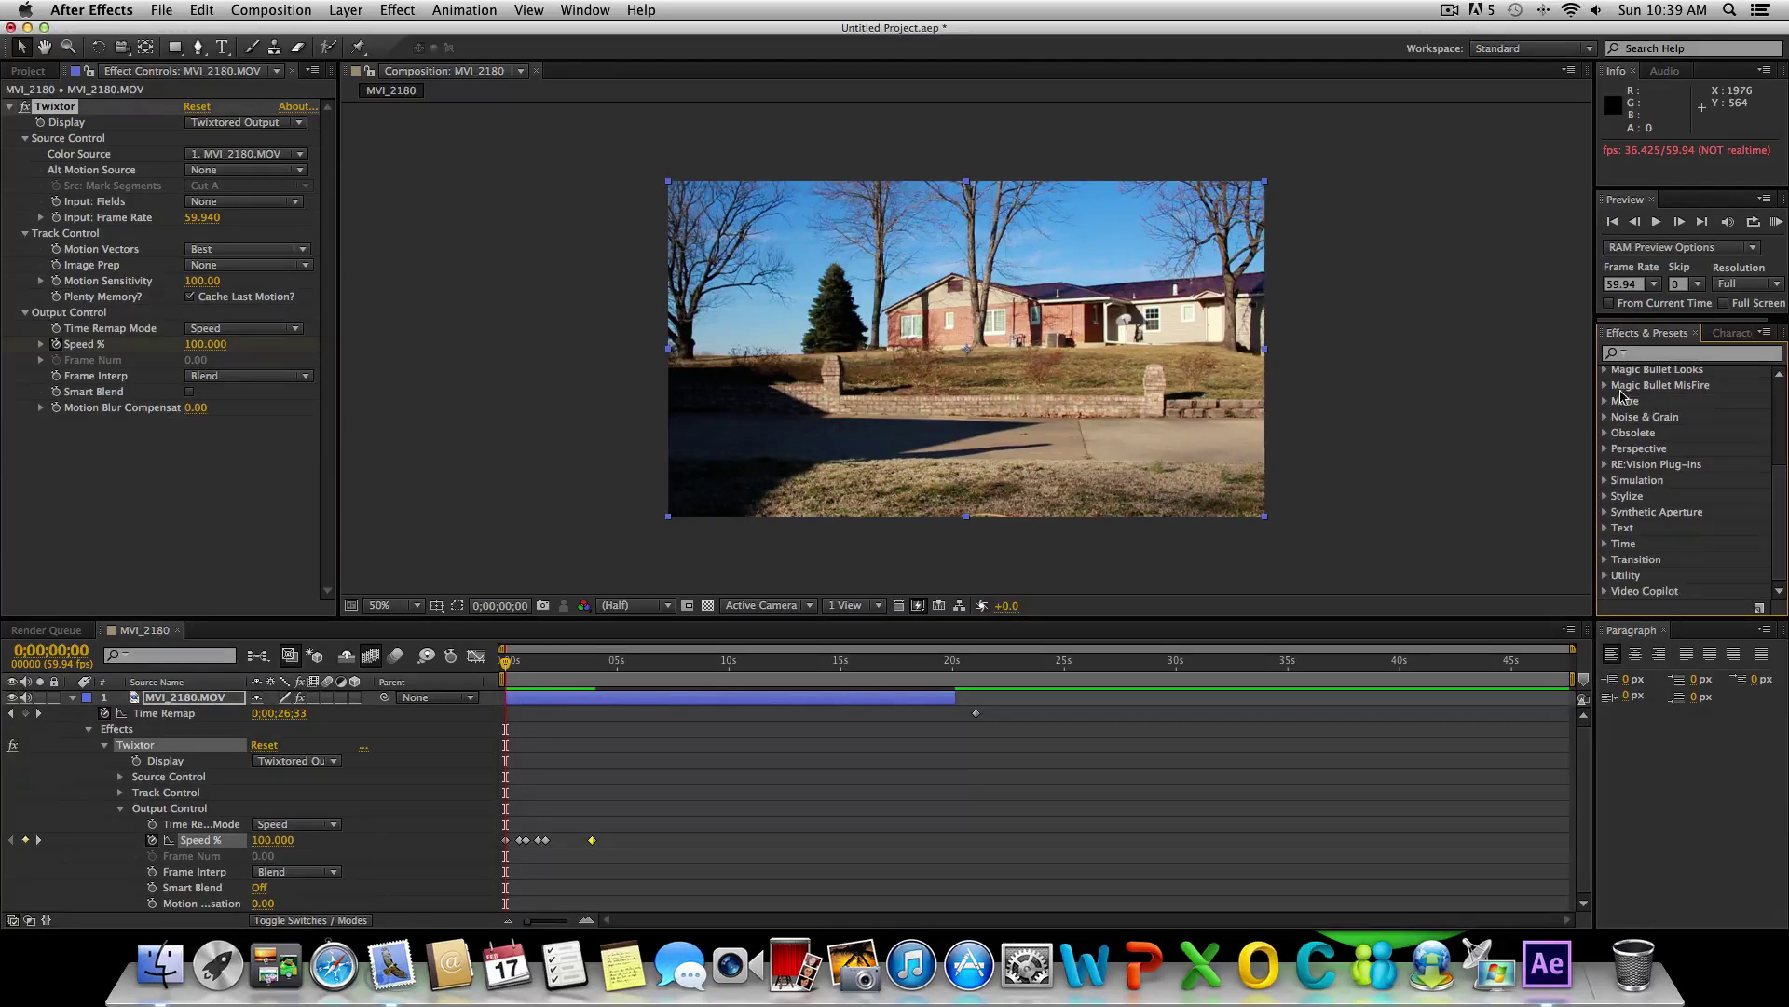
{"action": "left_click", "coordinate": [1605, 386]}
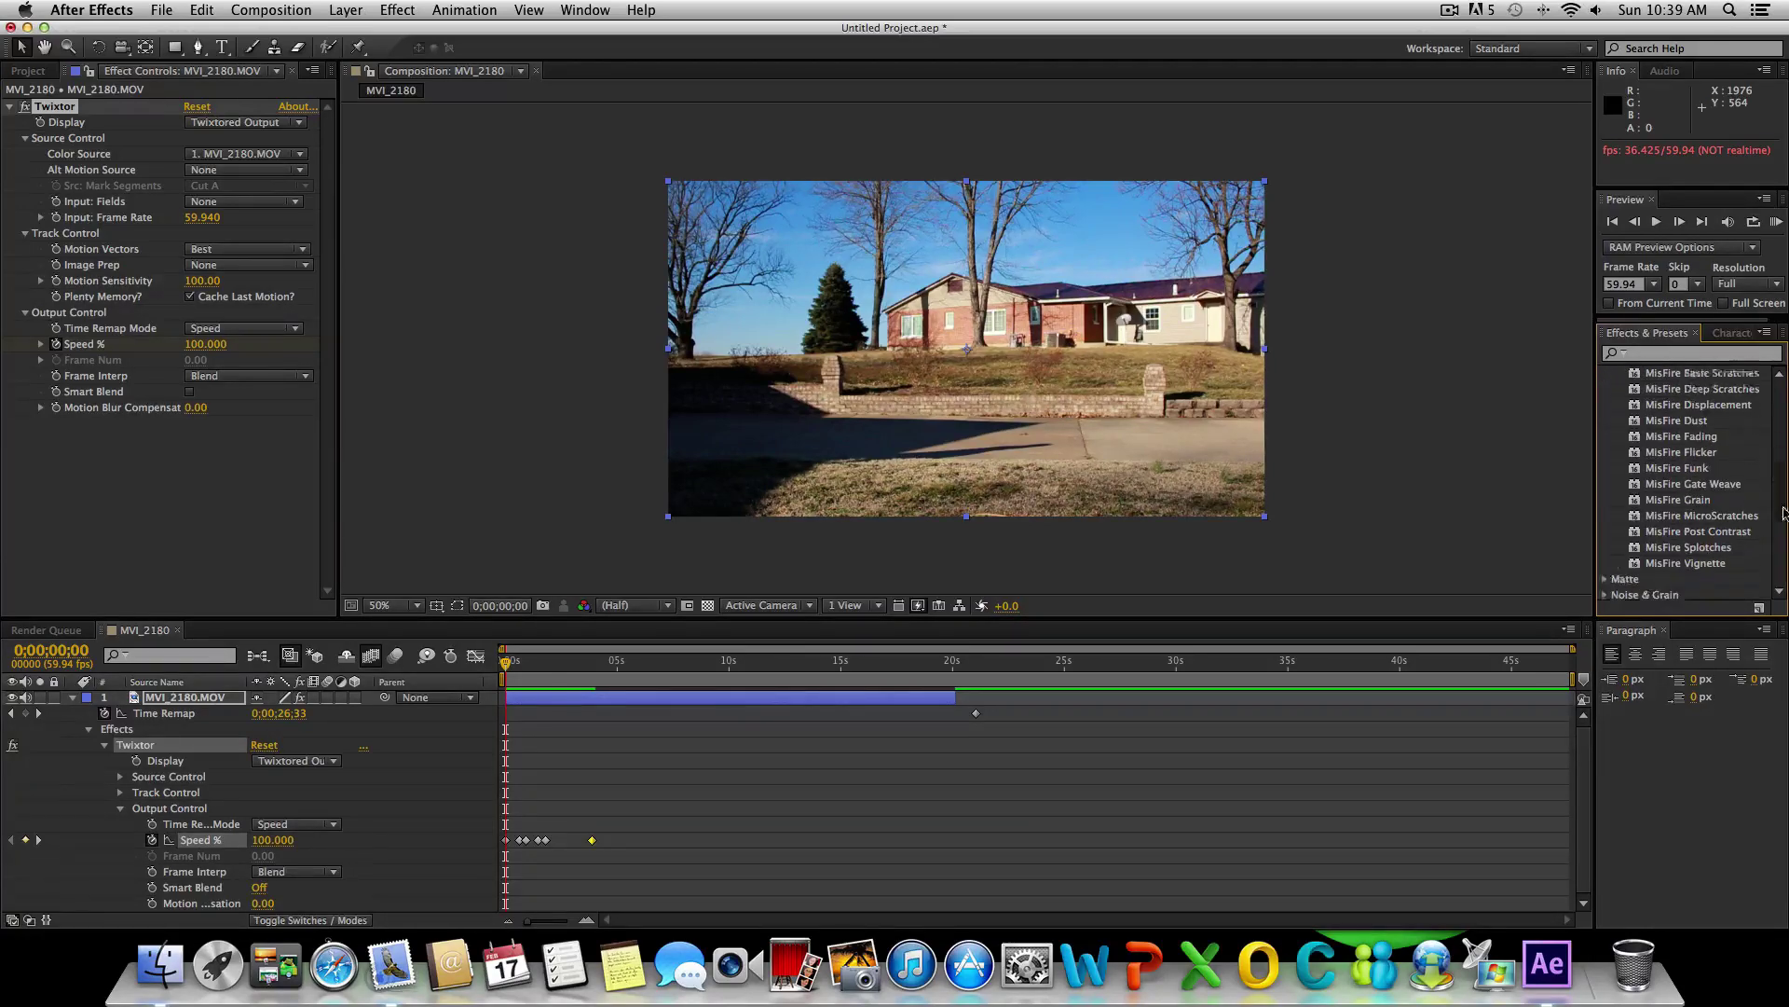
{"action": "scroll", "coordinate": [1750, 481], "scroll_direction": "down", "scroll_amount": 3}
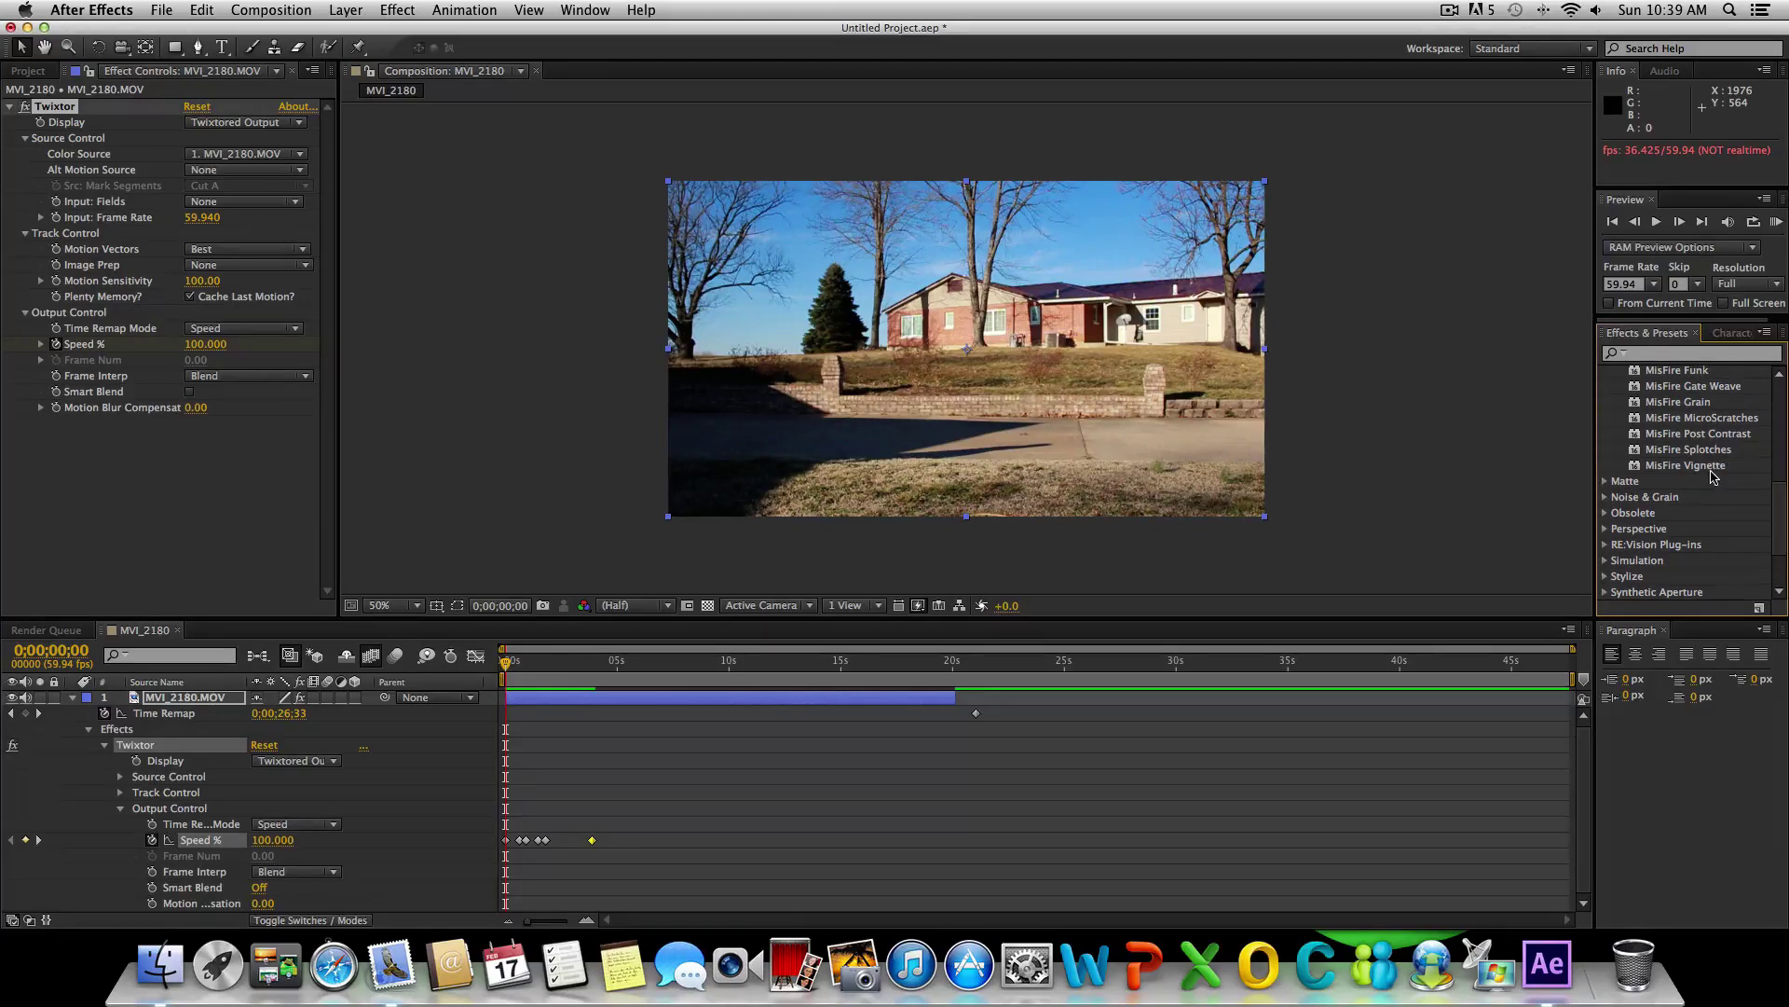
{"action": "left_click", "coordinate": [1713, 466]}
- Drop MisFire Vignette onto MVI_2180.MOV, enter Size 30, and scrub Intensity down to 32%
{"action": "left_click_drag", "start_coordinate": [1713, 470], "coordinate": [222, 704]}
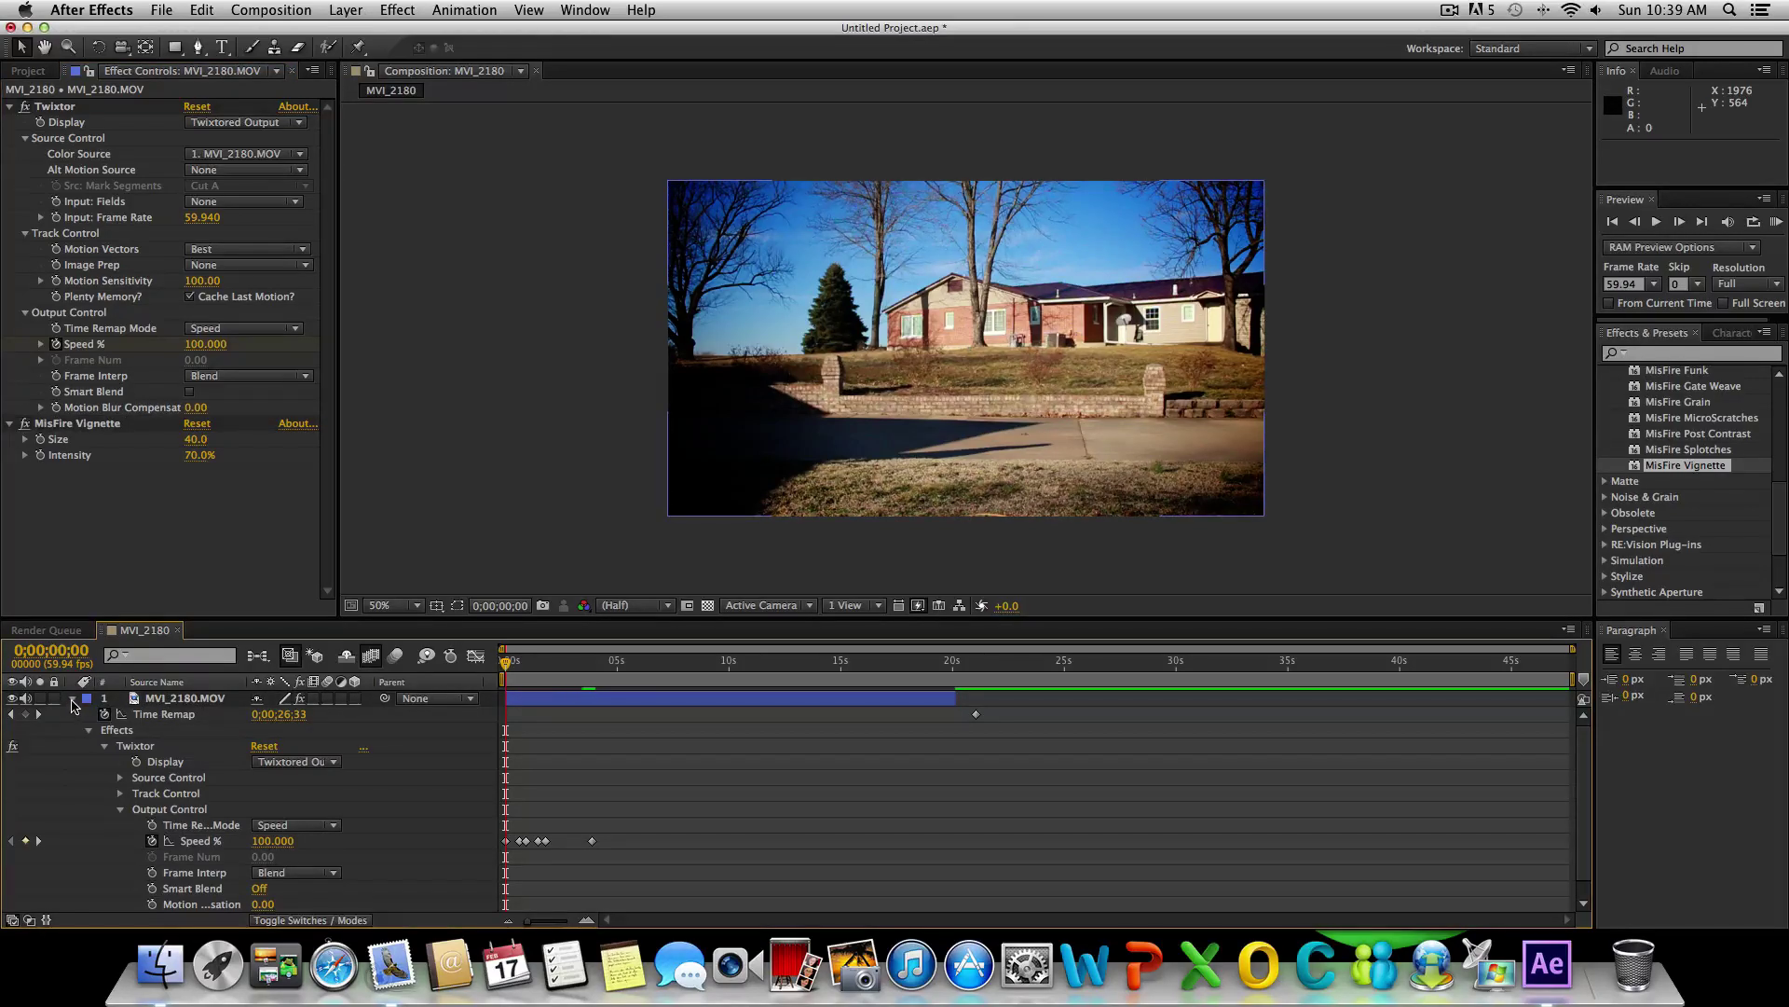
{"action": "left_click", "coordinate": [73, 699]}
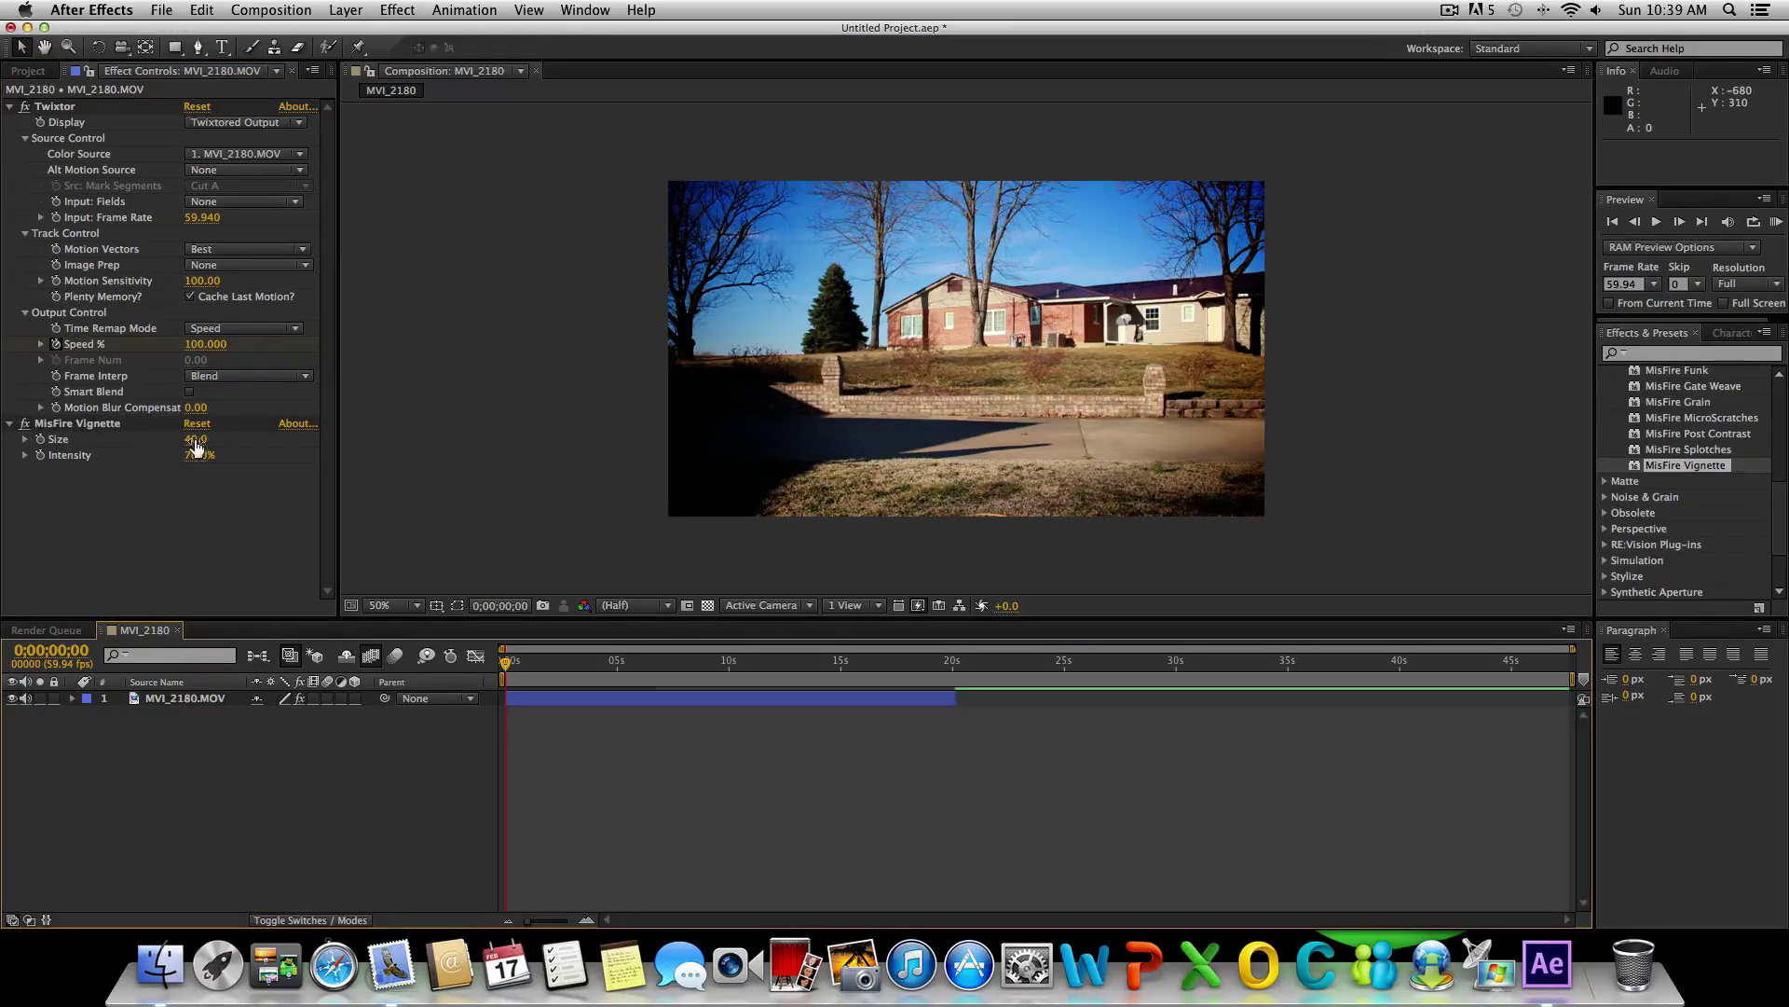
{"action": "left_click_drag", "start_coordinate": [196, 439], "coordinate": [213, 438]}
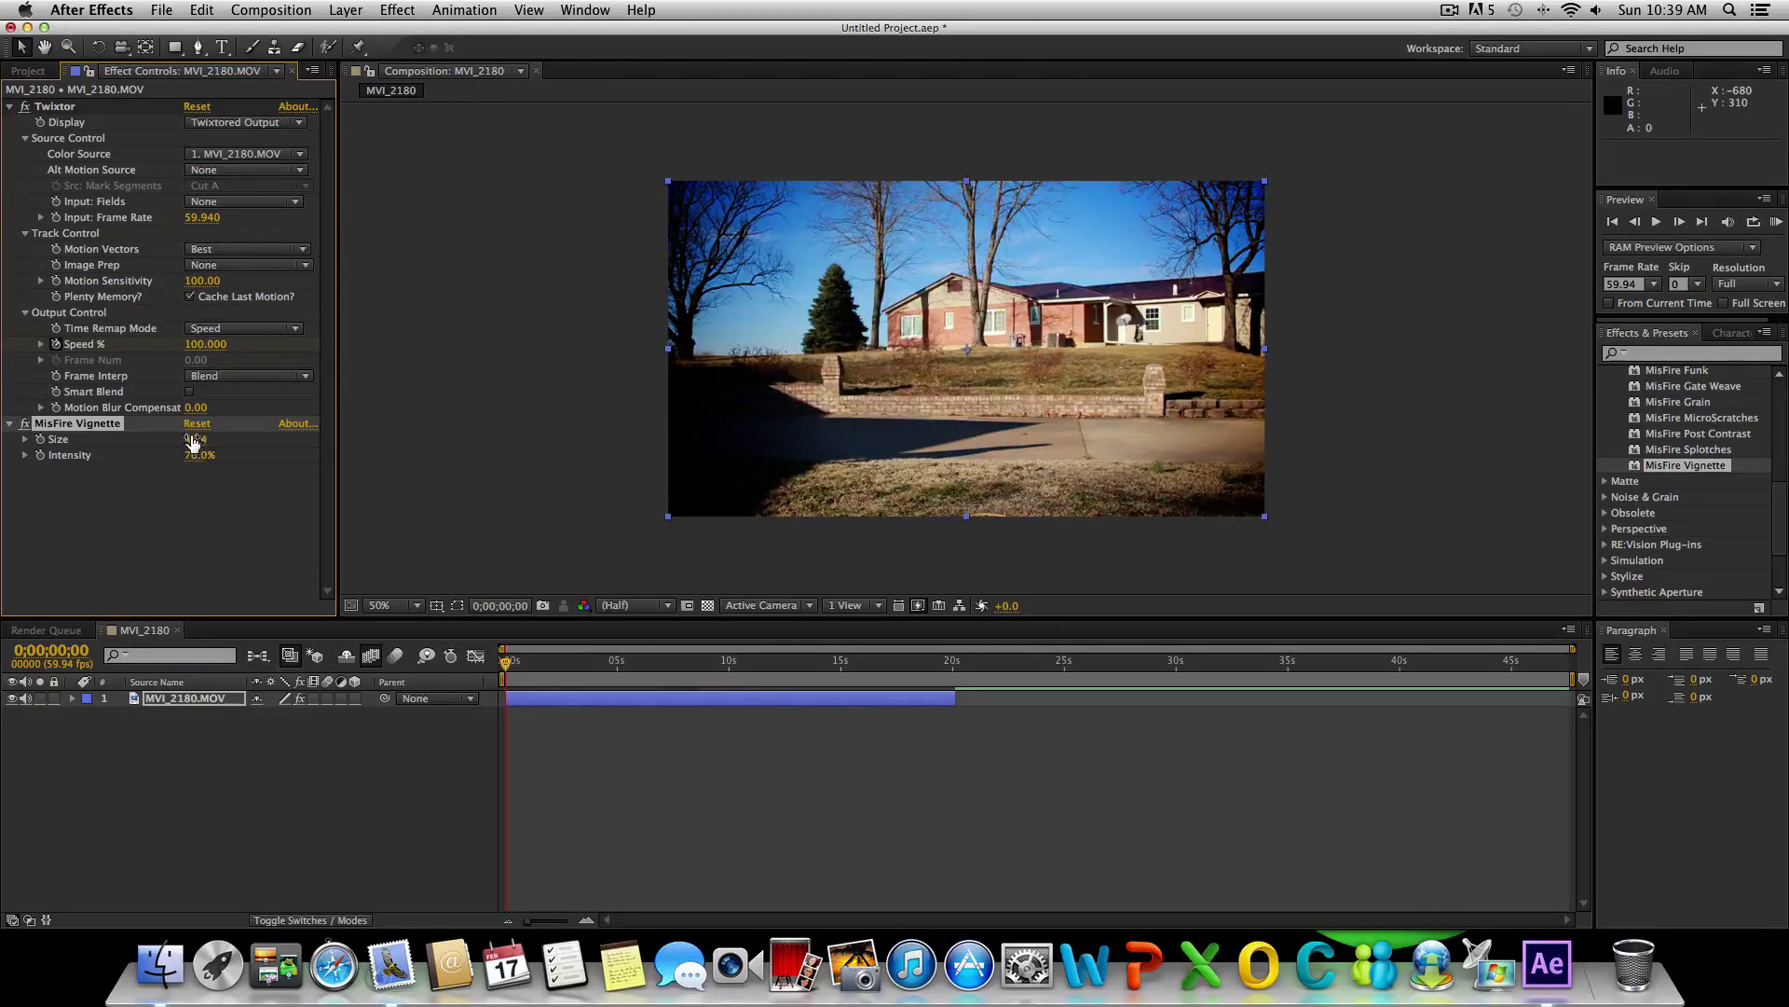
{"action": "left_click_drag", "start_coordinate": [194, 439], "coordinate": [284, 428]}
{"action": "left_click", "coordinate": [198, 441]}
{"action": "type", "text": "30"}
{"action": "key", "text": "Return"}
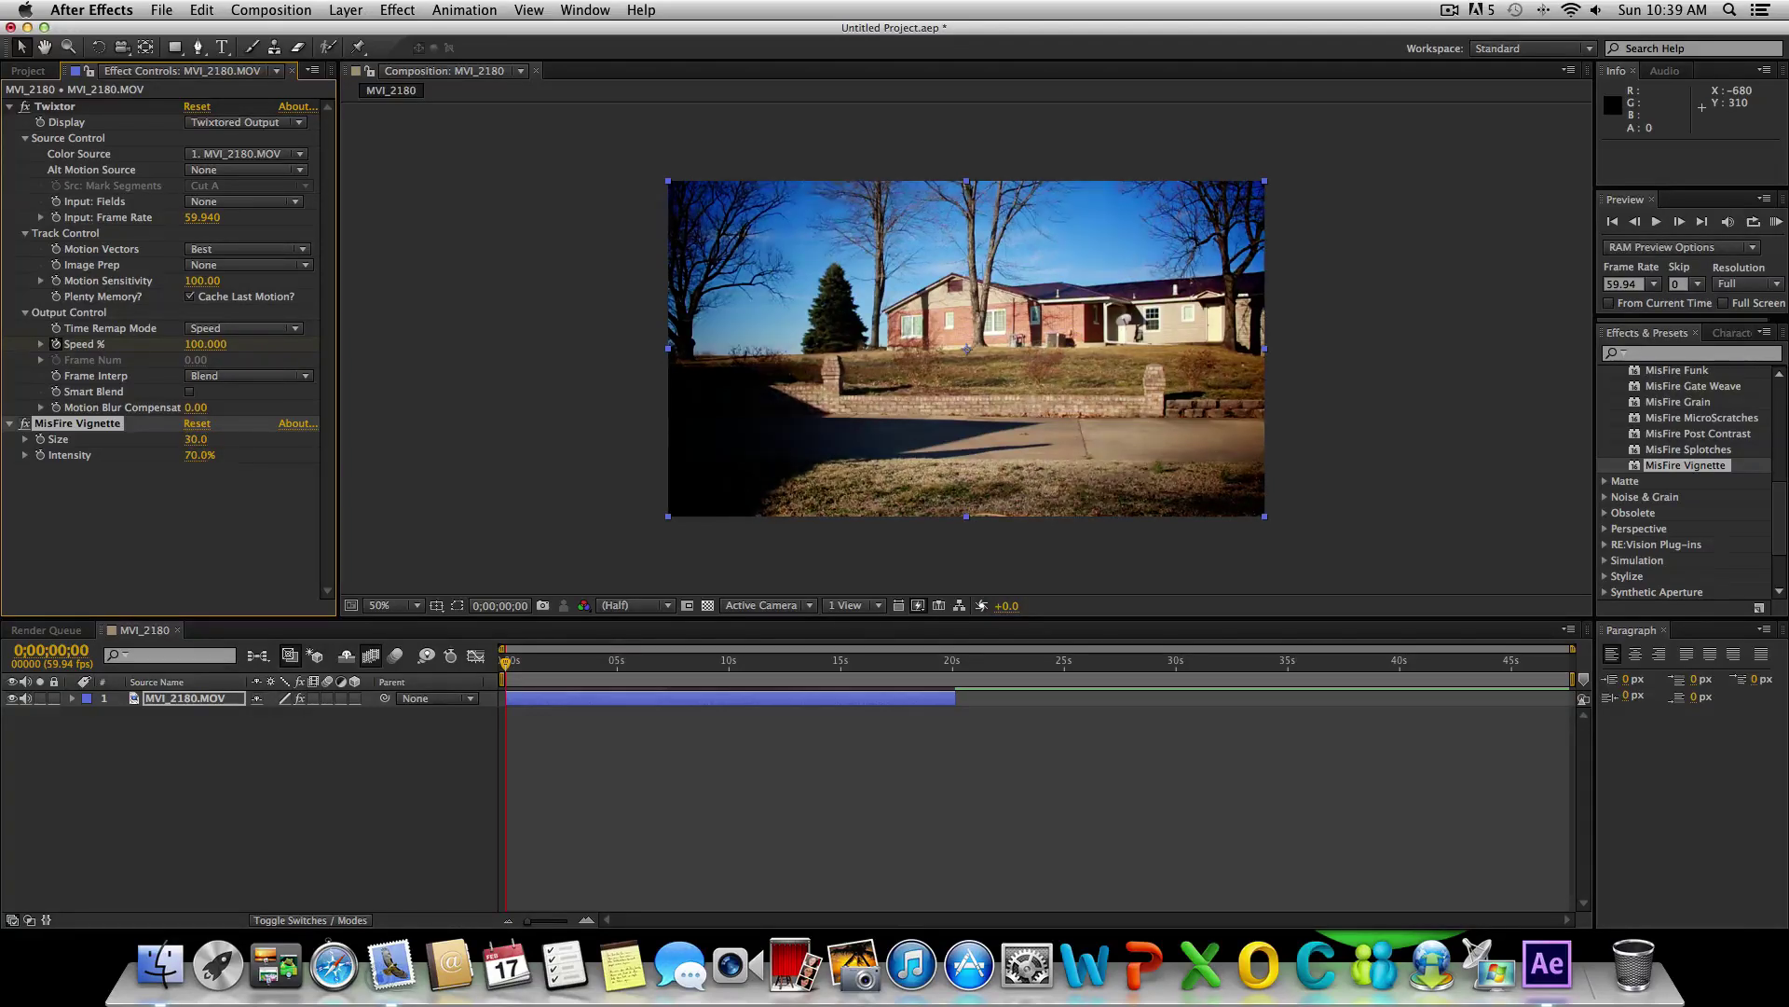
{"action": "left_click_drag", "start_coordinate": [191, 455], "coordinate": [200, 510]}
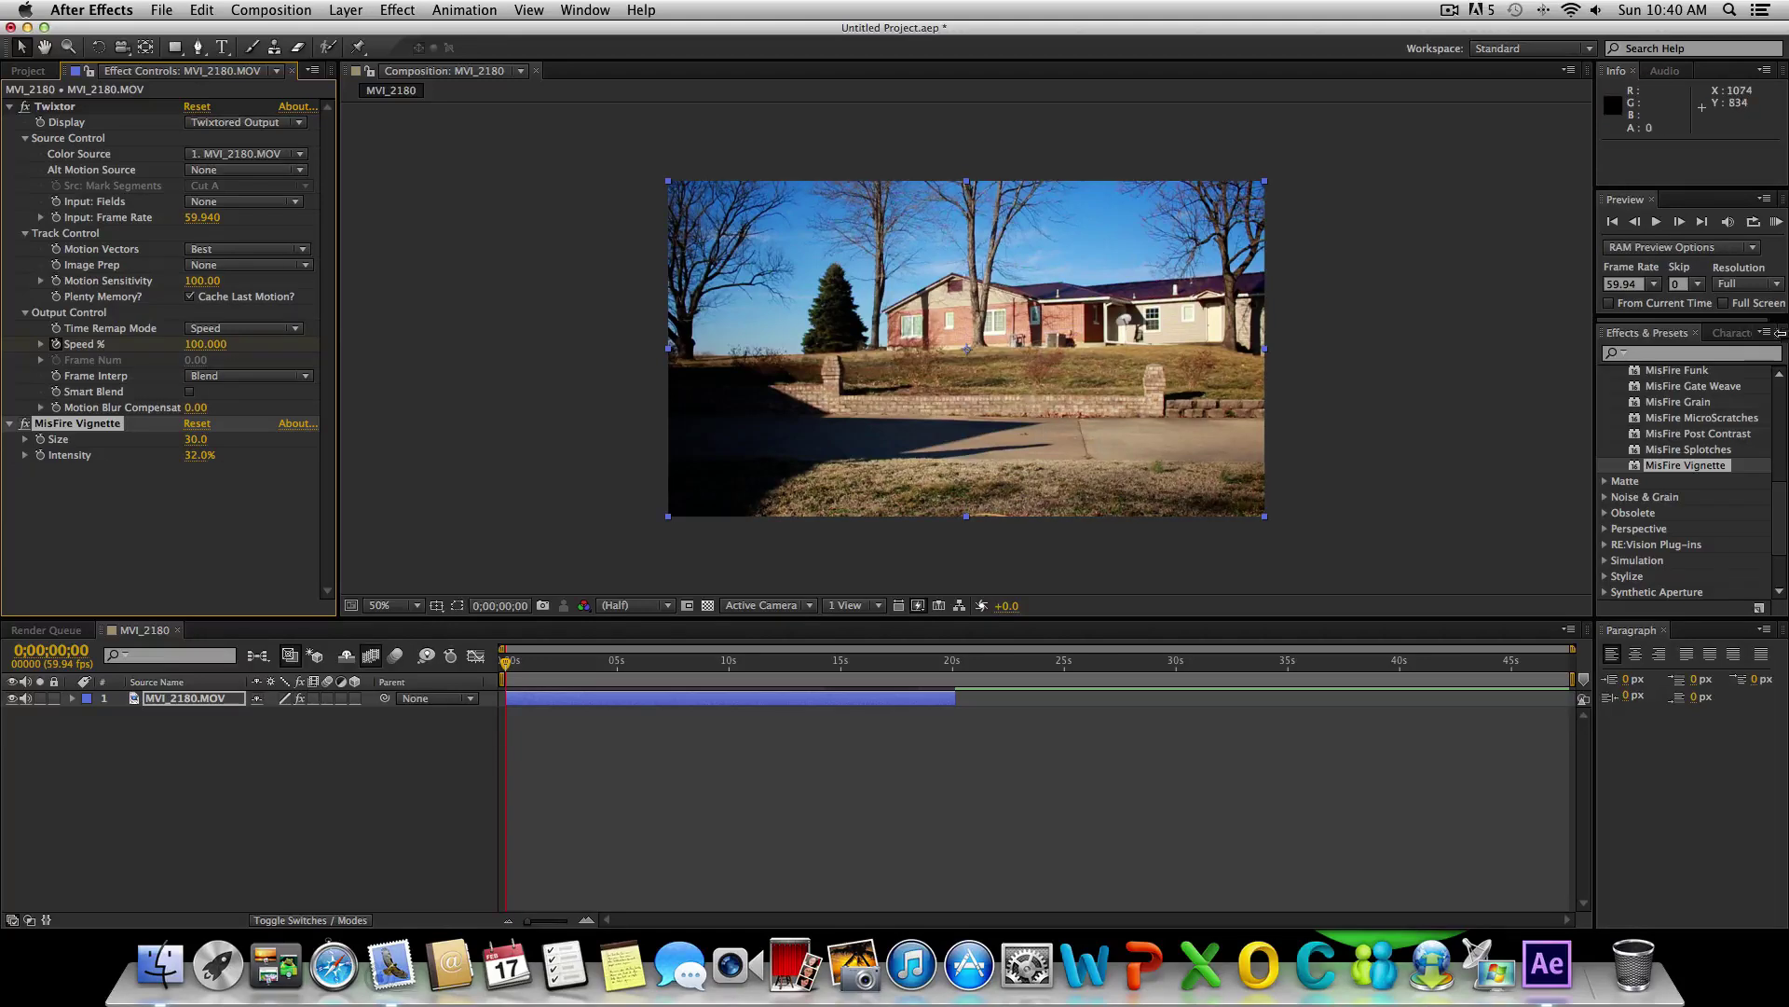
- Collapse Magic Bullet MisFire, expand Magic Bullet Looks, and drag Looks onto MVI_2180.MOV
{"action": "scroll", "coordinate": [1780, 506], "scroll_direction": "down", "scroll_amount": 3}
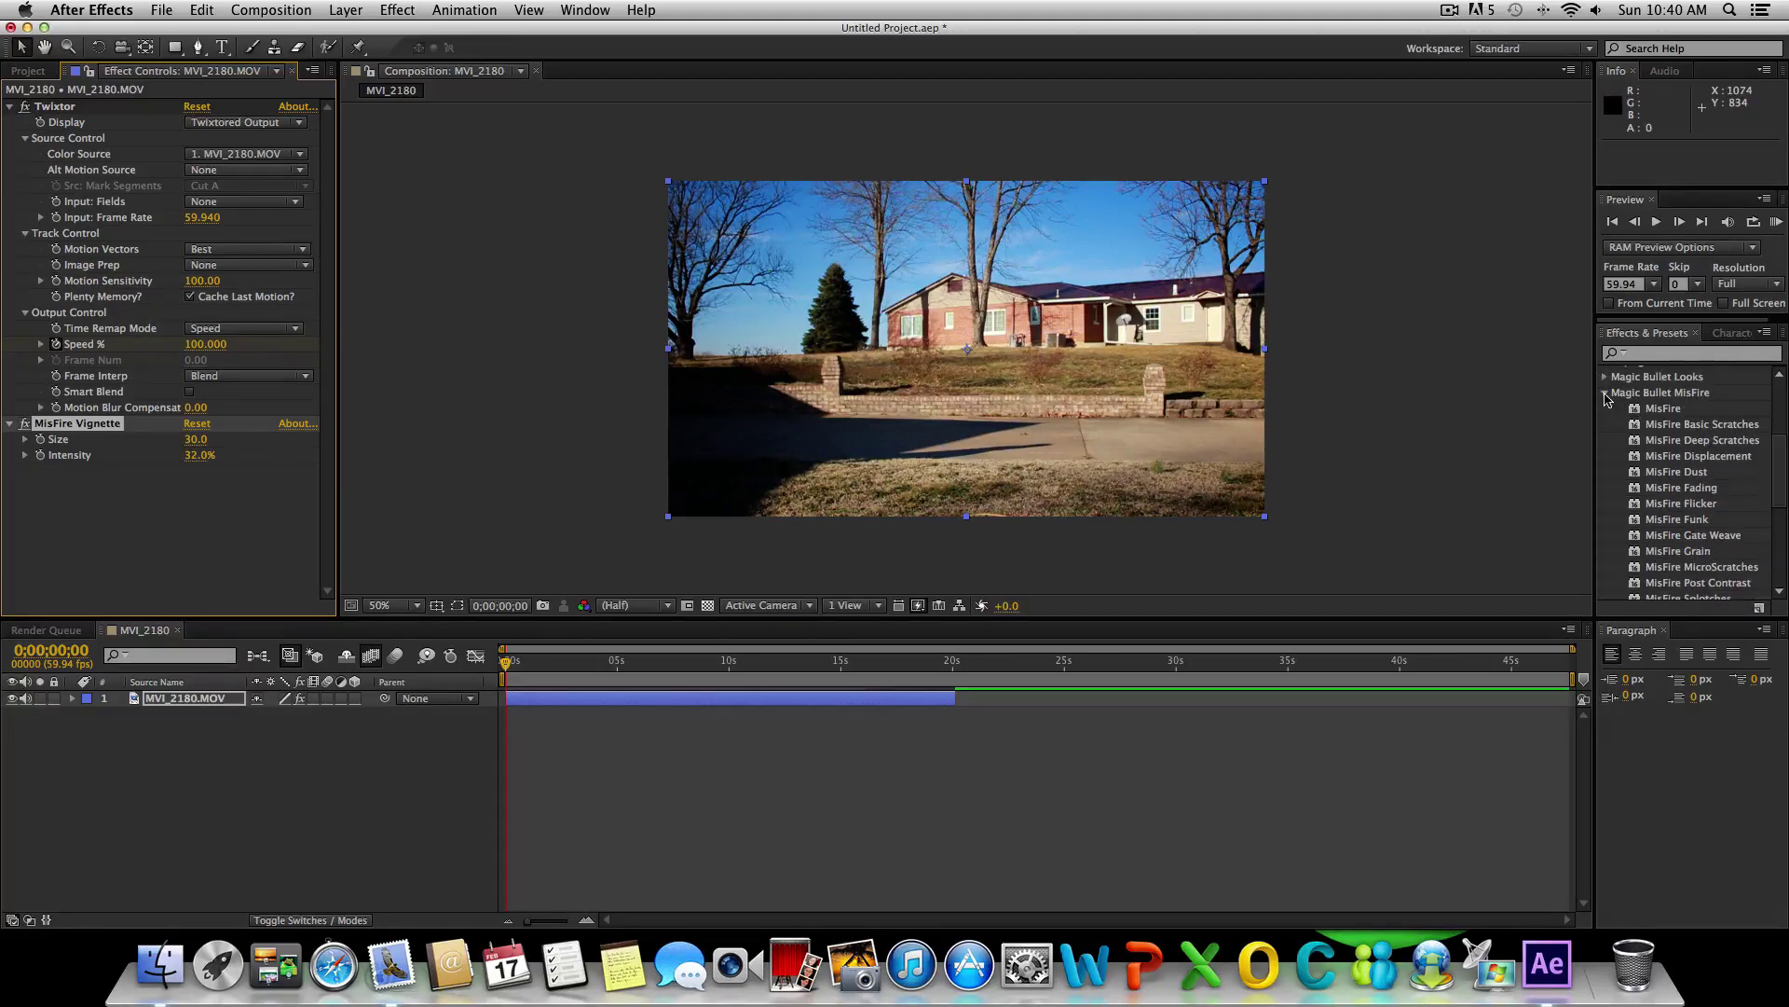
{"action": "left_click", "coordinate": [1605, 392]}
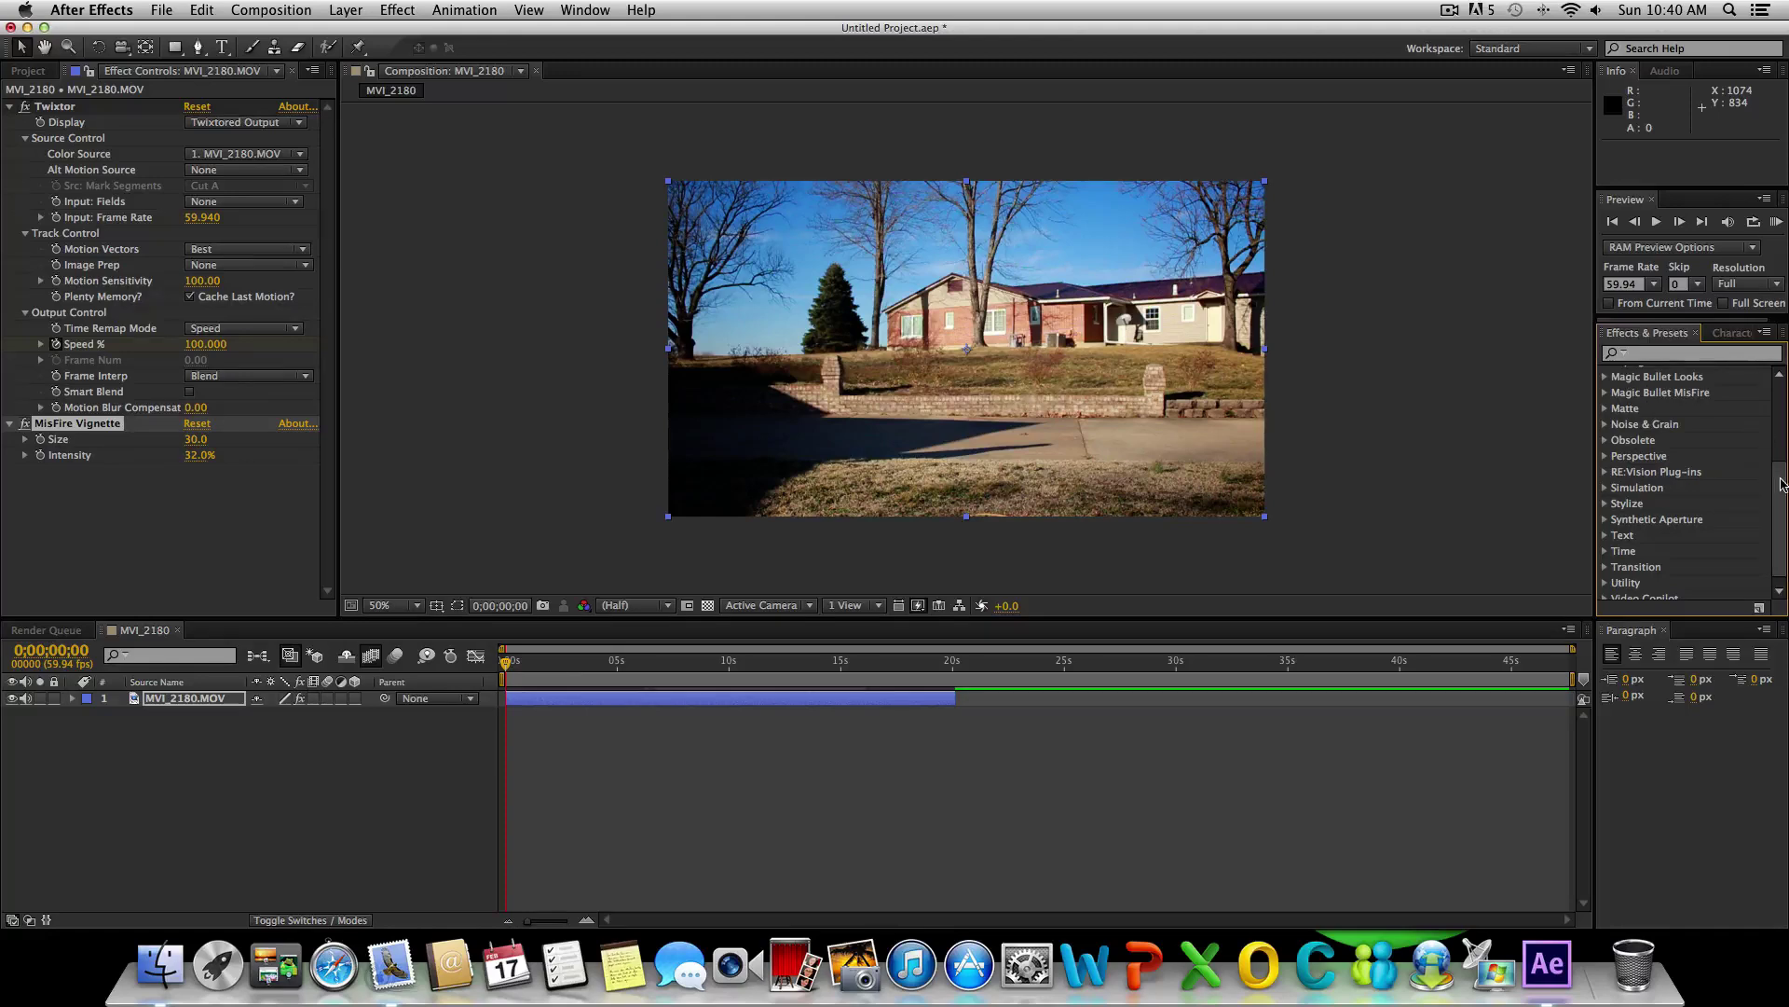
{"action": "scroll", "coordinate": [1705, 445], "scroll_direction": "up", "scroll_amount": 2}
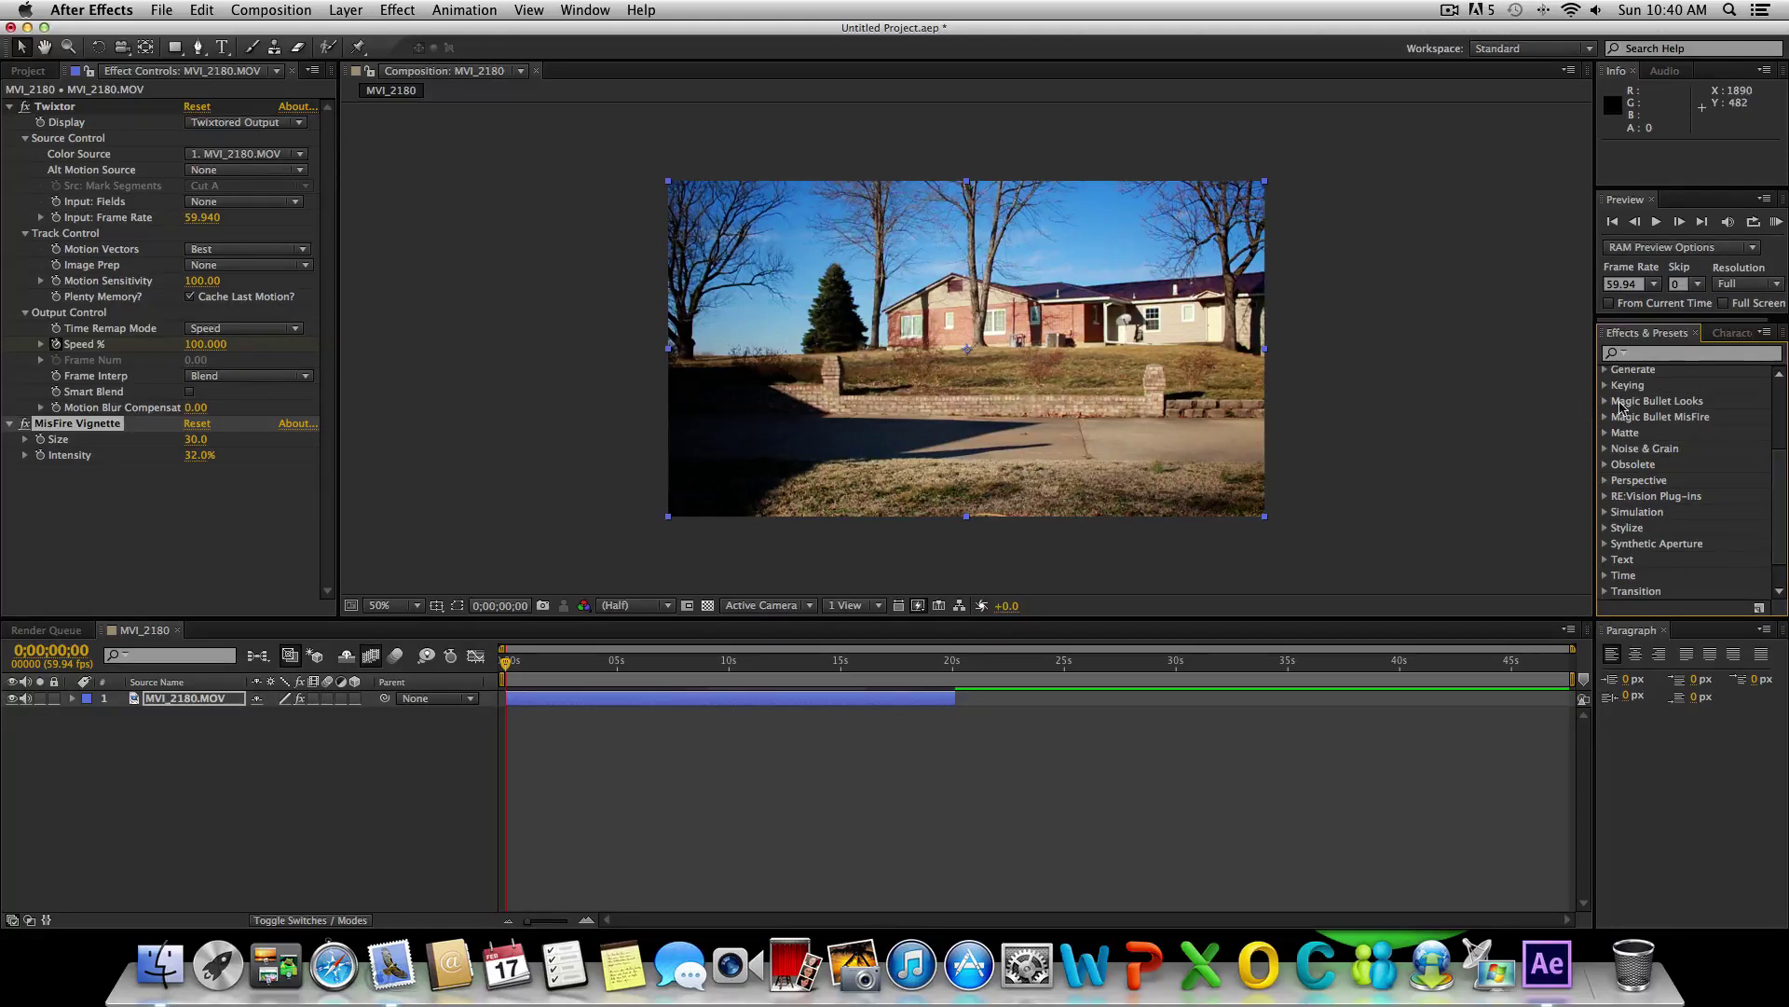
{"action": "left_click", "coordinate": [1606, 402]}
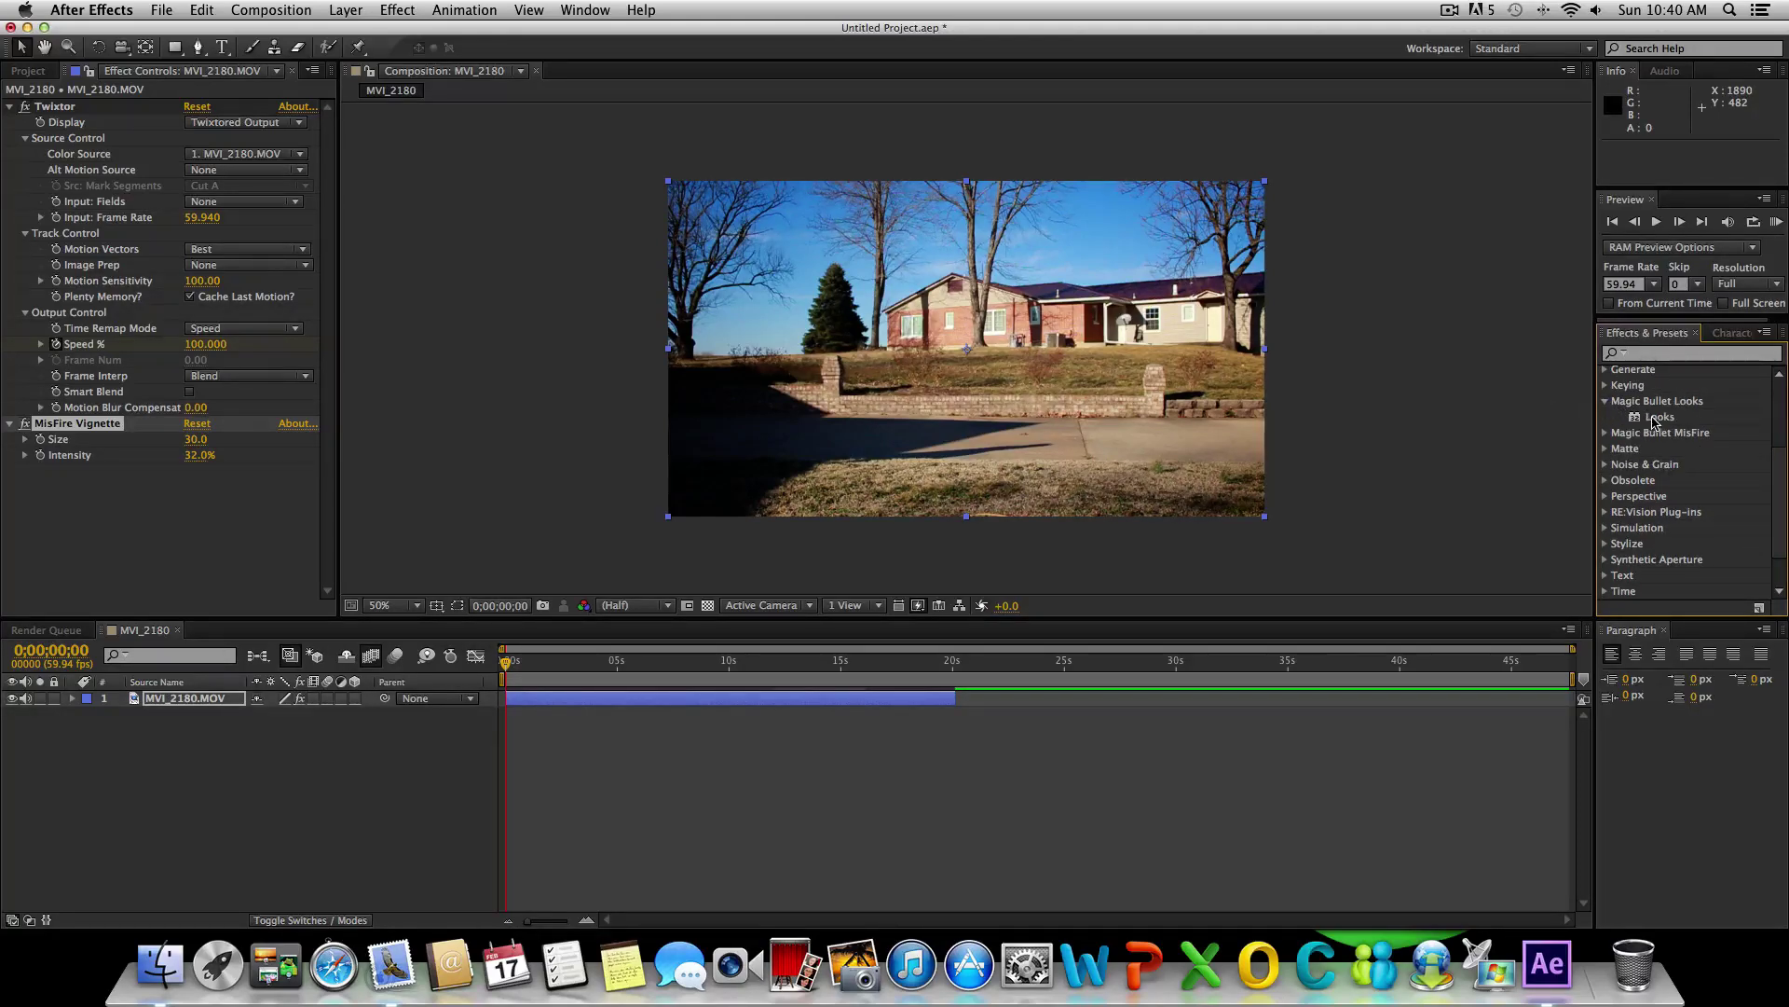
{"action": "left_click", "coordinate": [1656, 418]}
{"action": "left_click_drag", "start_coordinate": [1666, 426], "coordinate": [206, 705]}
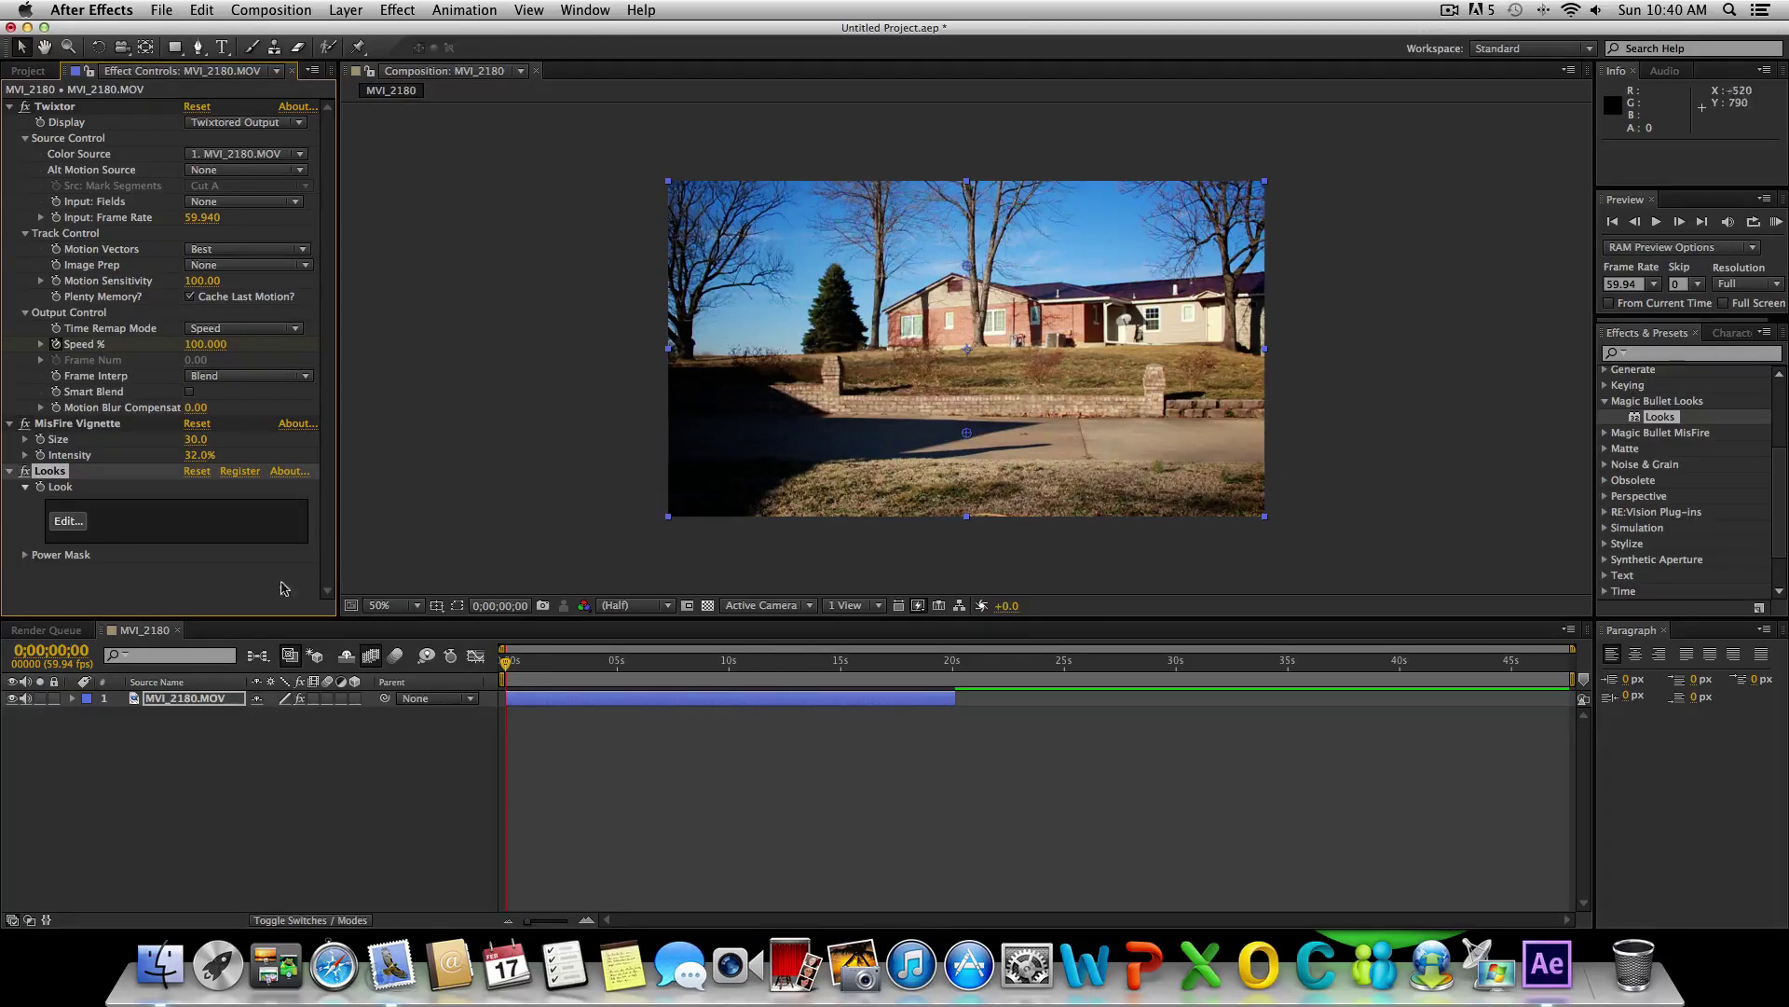
- Grade the clip with the Magic Bullet Looks Bronze preset and finish back in After Effects
{"action": "left_click", "coordinate": [66, 526]}
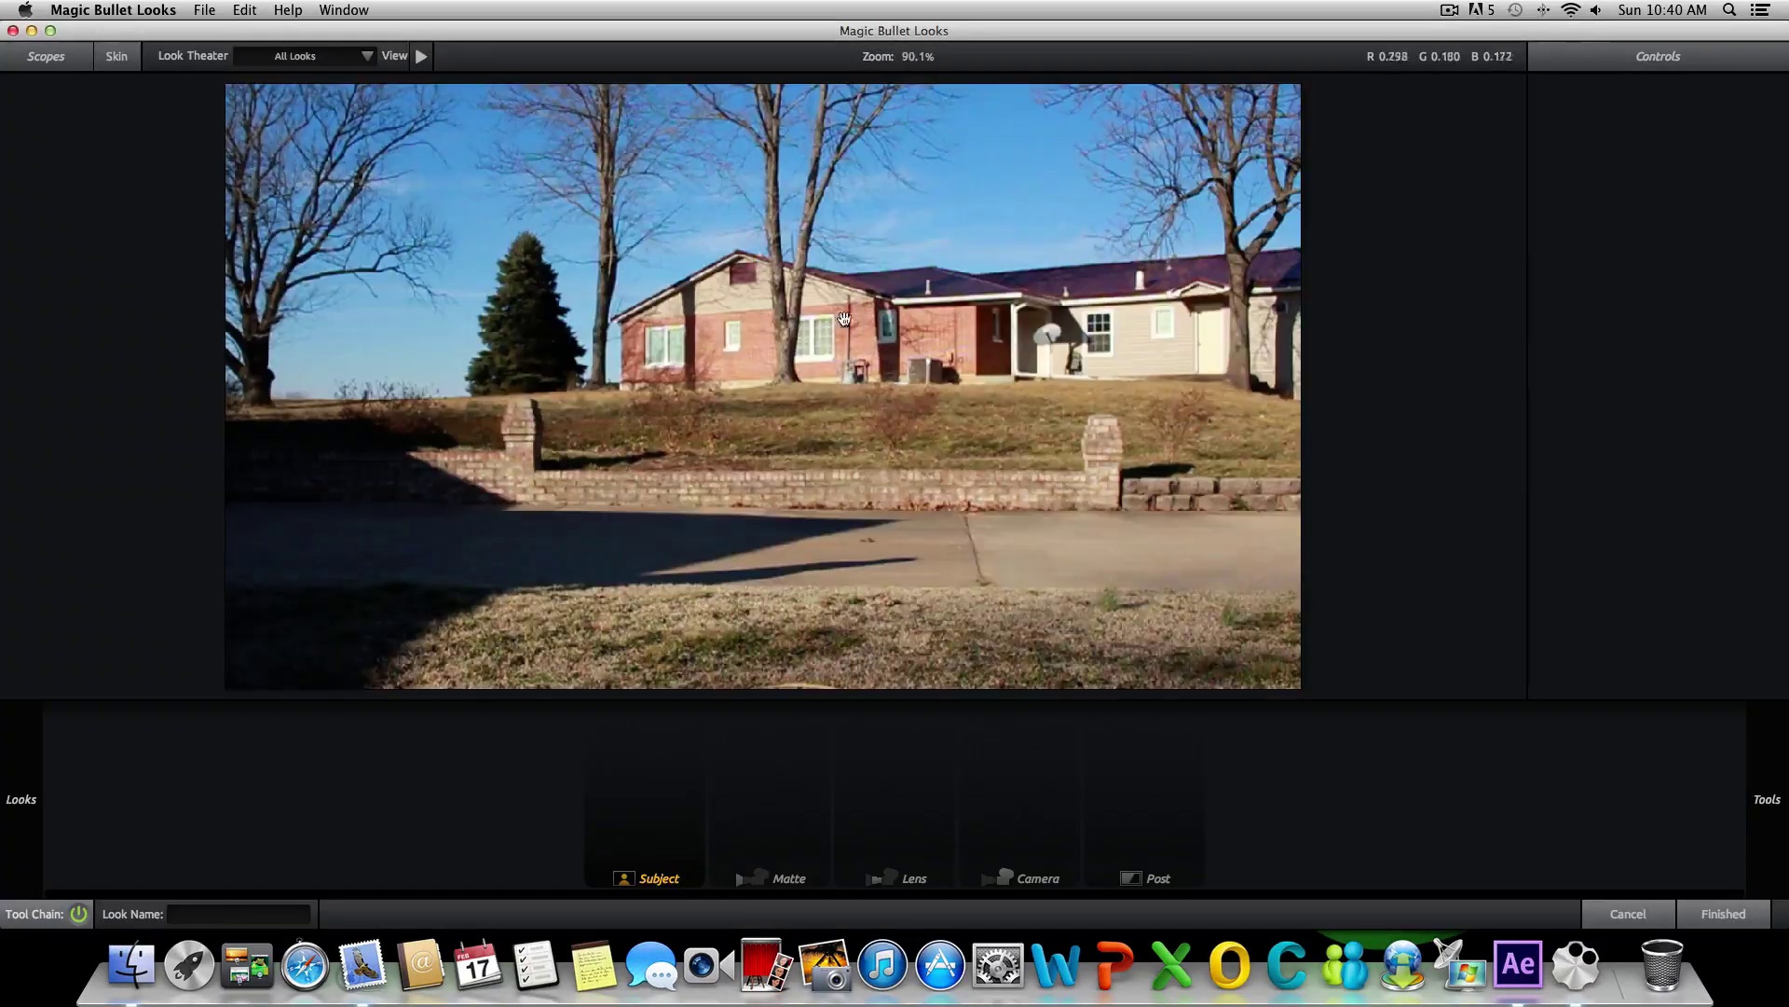
{"action": "mouse_move", "coordinate": [8, 334]}
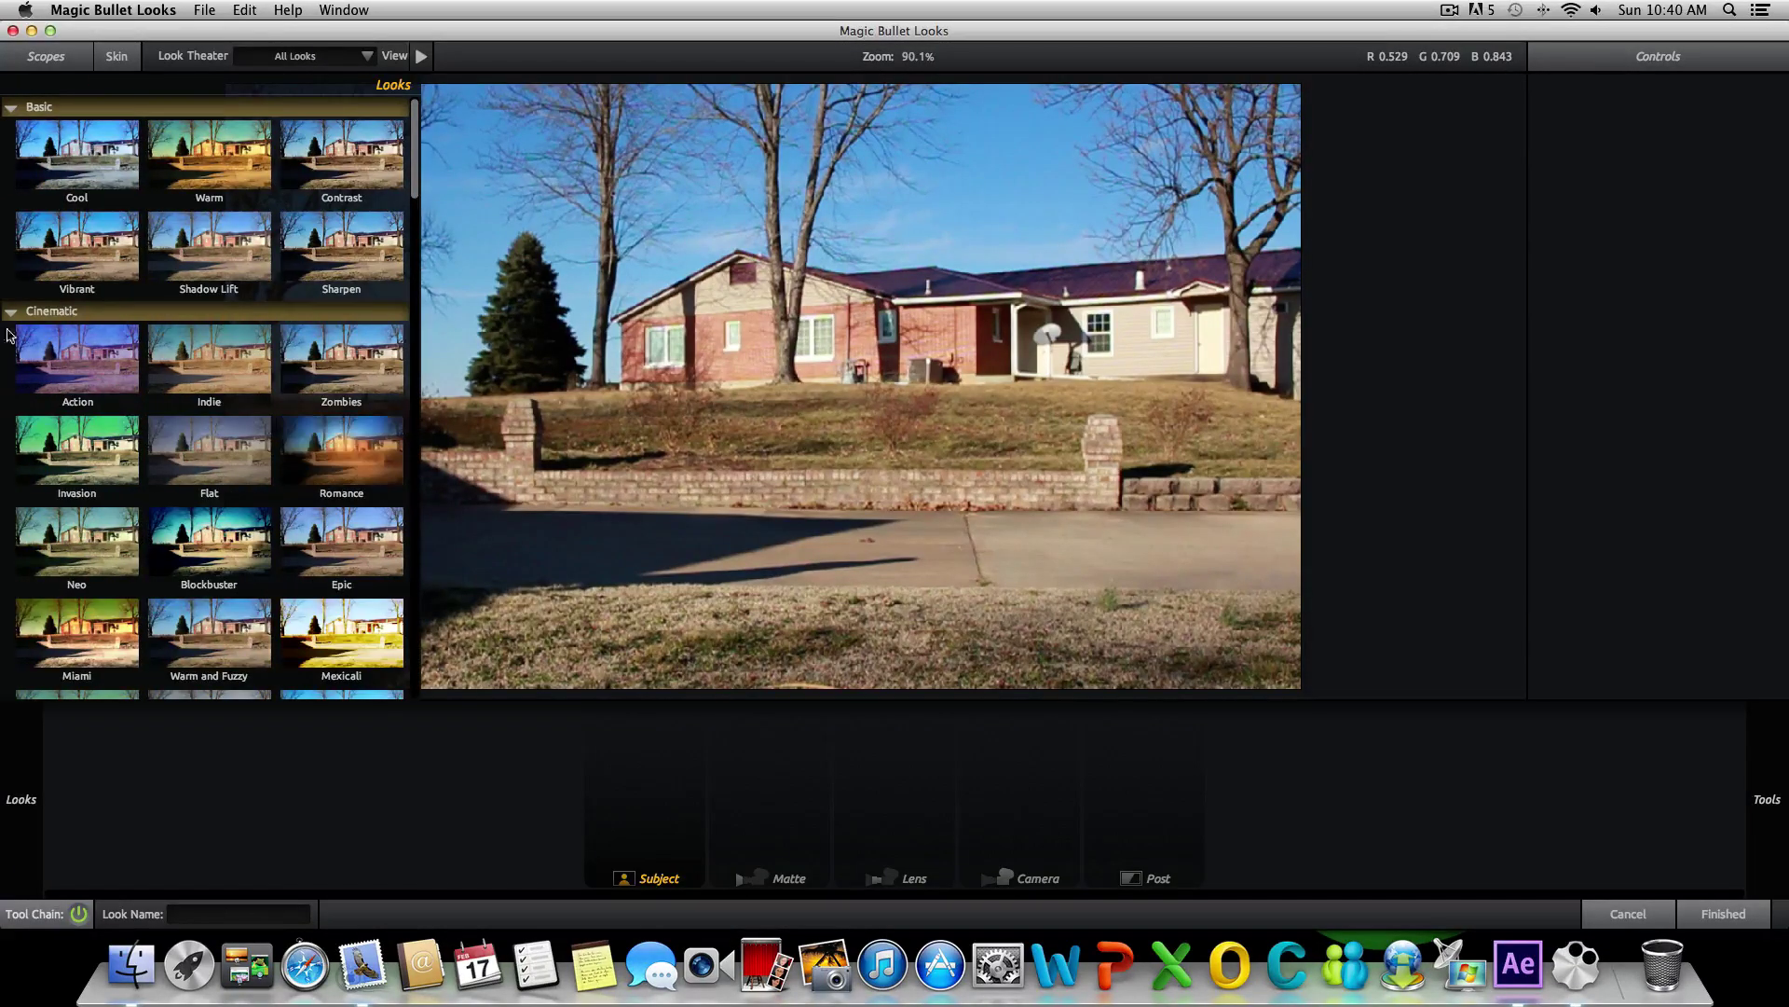
{"action": "scroll", "coordinate": [117, 522], "scroll_direction": "down", "scroll_amount": 5}
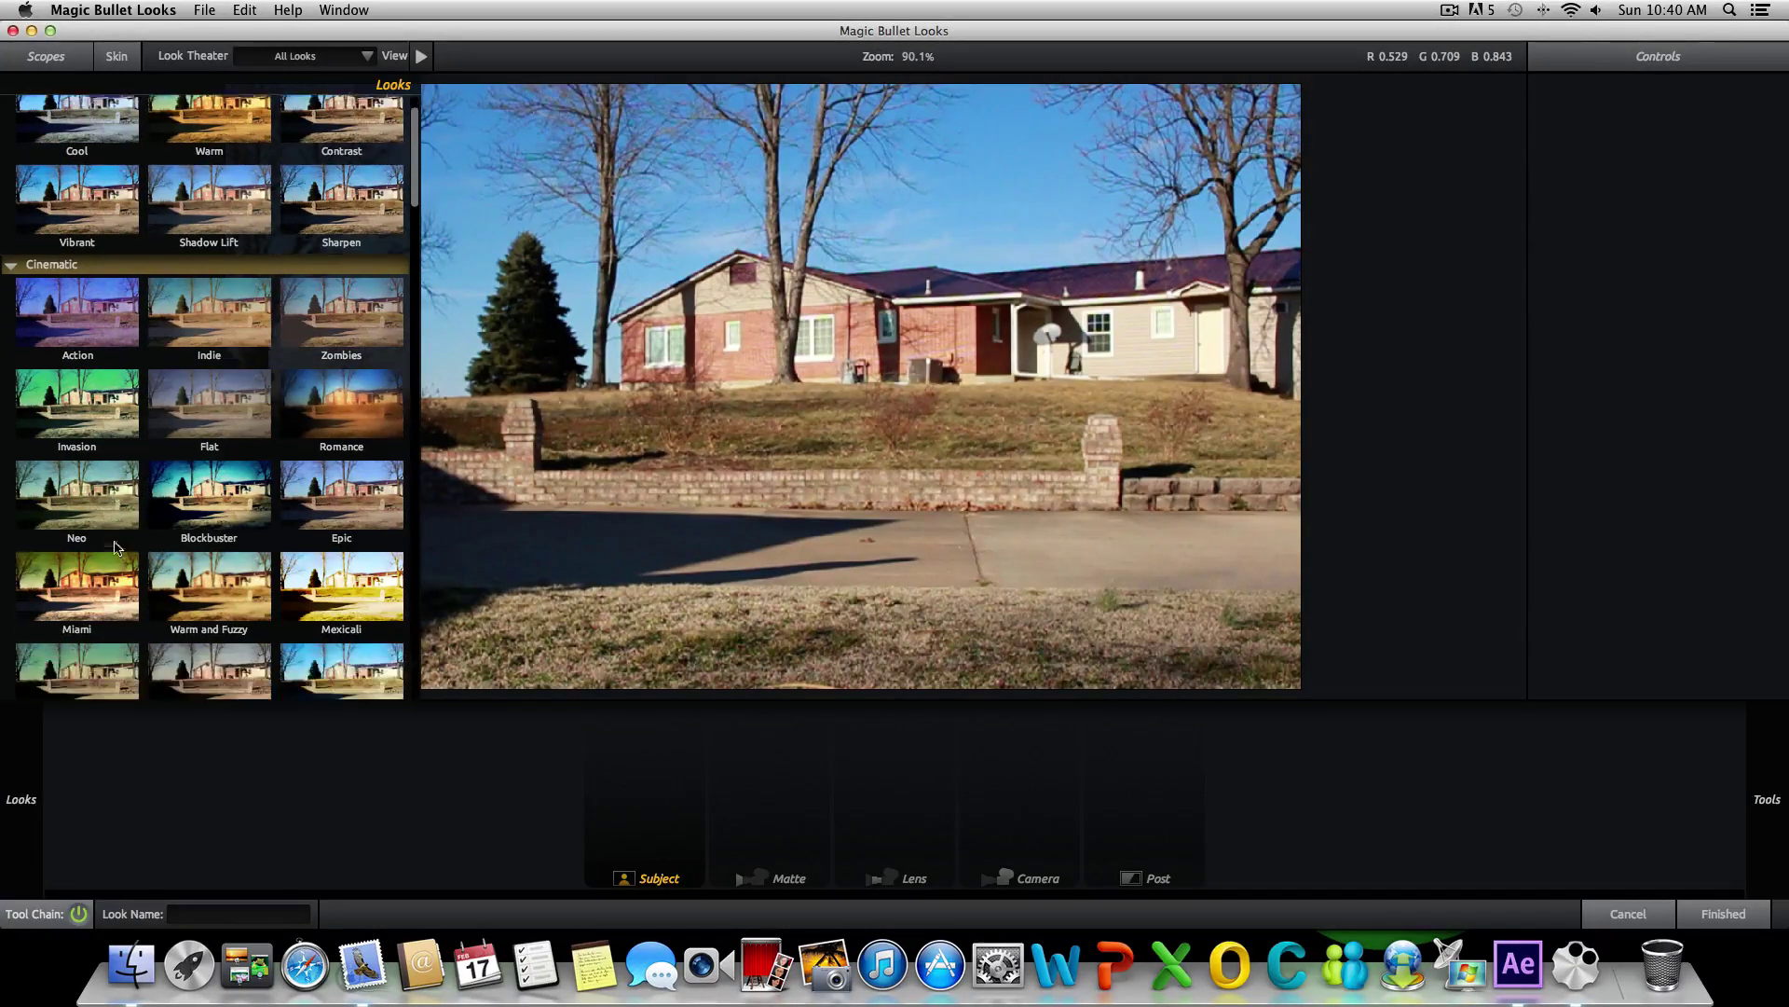
{"action": "left_click", "coordinate": [122, 462]}
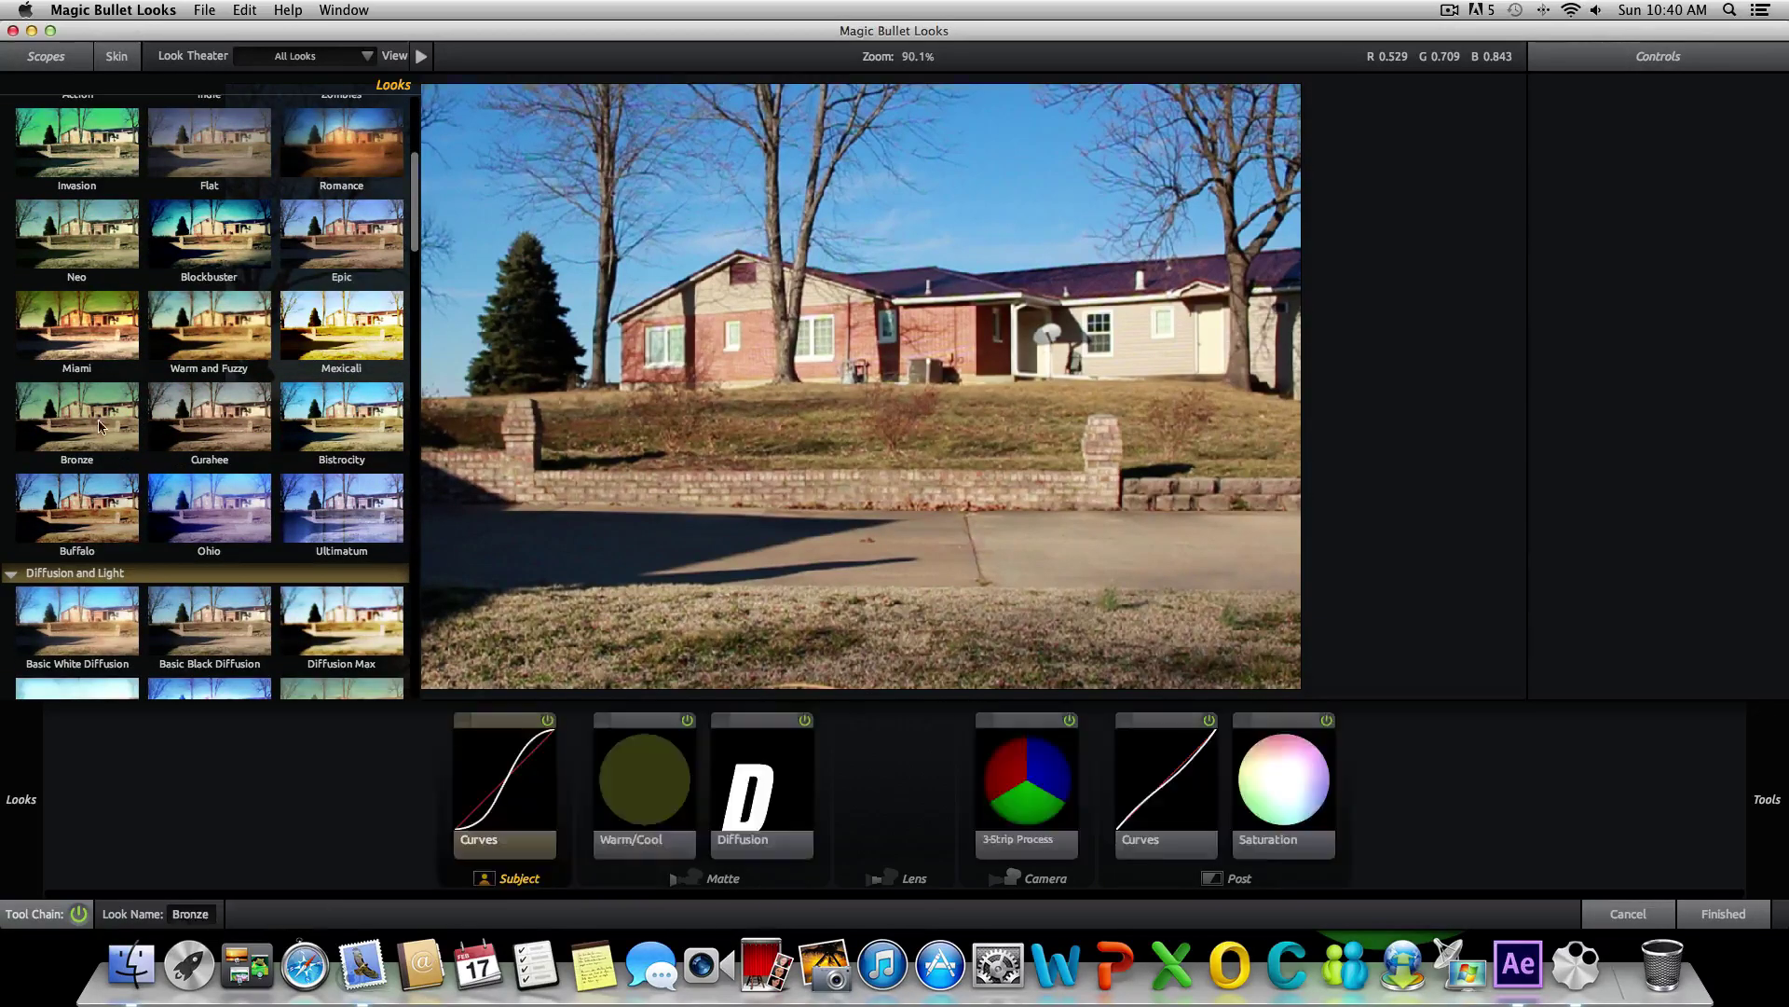
{"action": "left_click", "coordinate": [1724, 913]}
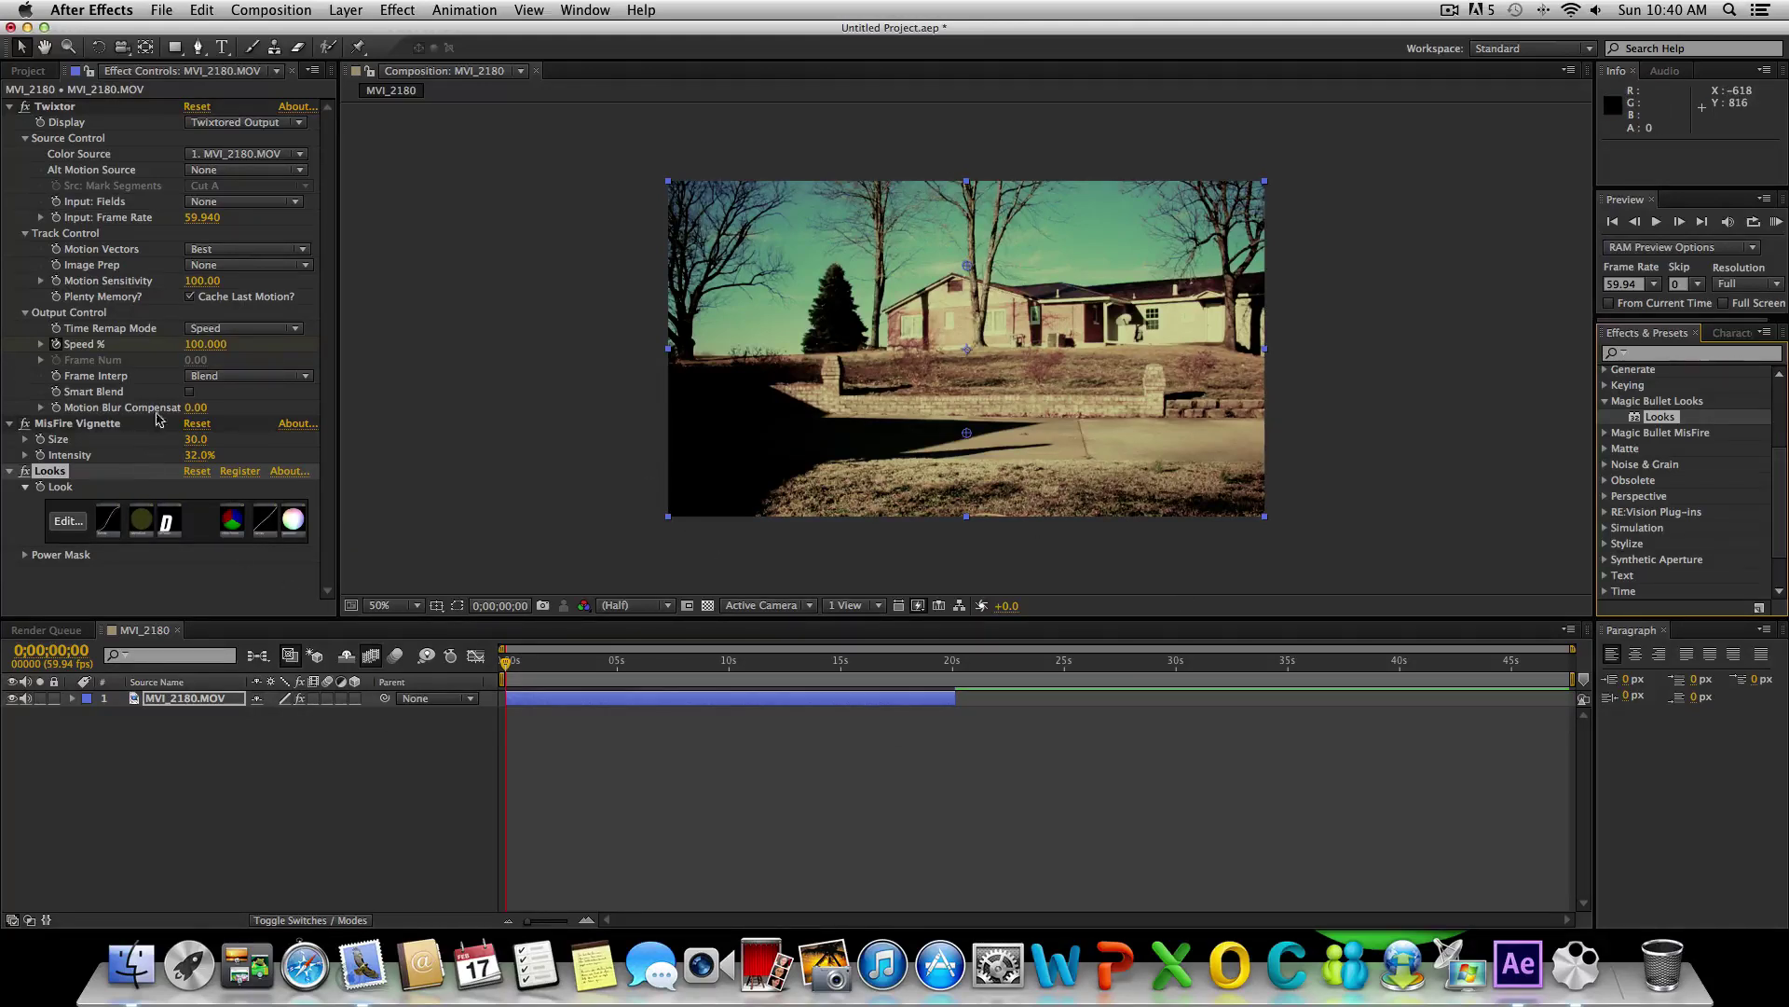
- Scrub MisFire Vignette down to Intensity 0.0% and Size 27.1
{"action": "left_click_drag", "start_coordinate": [198, 456], "coordinate": [156, 470]}
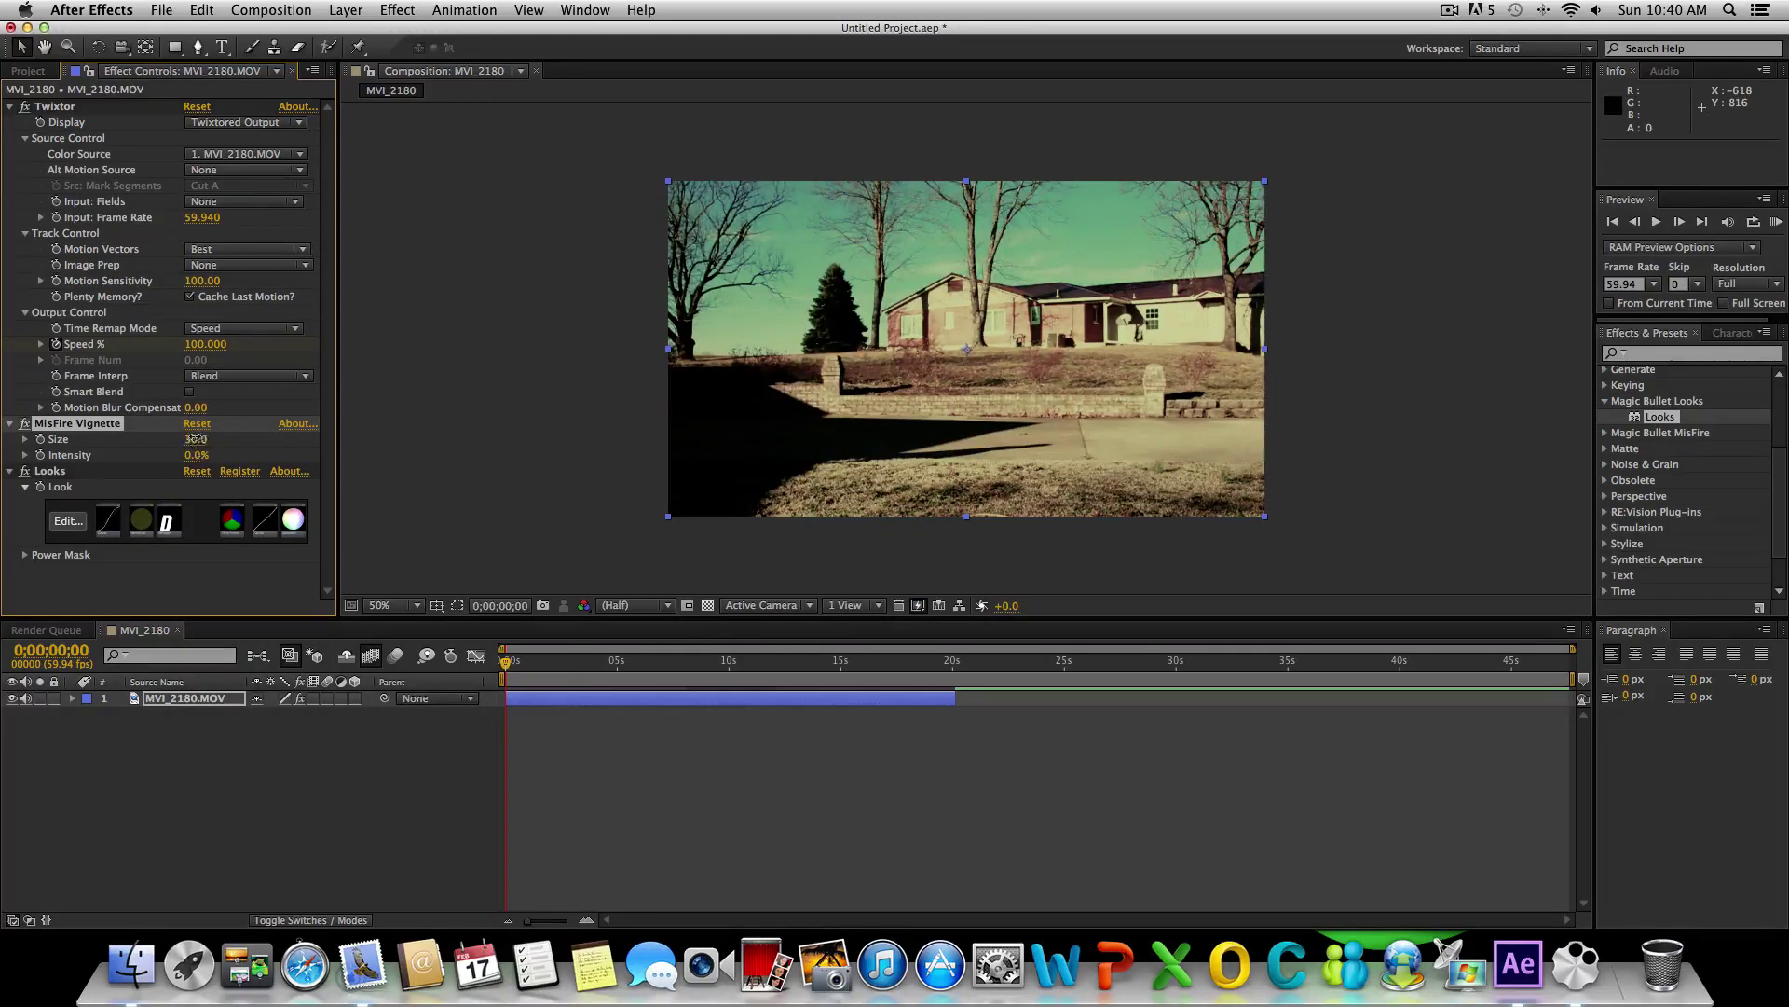
{"action": "left_click_drag", "start_coordinate": [195, 439], "coordinate": [177, 444]}
- Edit the Looks grade: nudge the Post curve up, add +2.790 Subject contrast, then finish
{"action": "left_click", "coordinate": [196, 529]}
{"action": "left_click", "coordinate": [67, 522]}
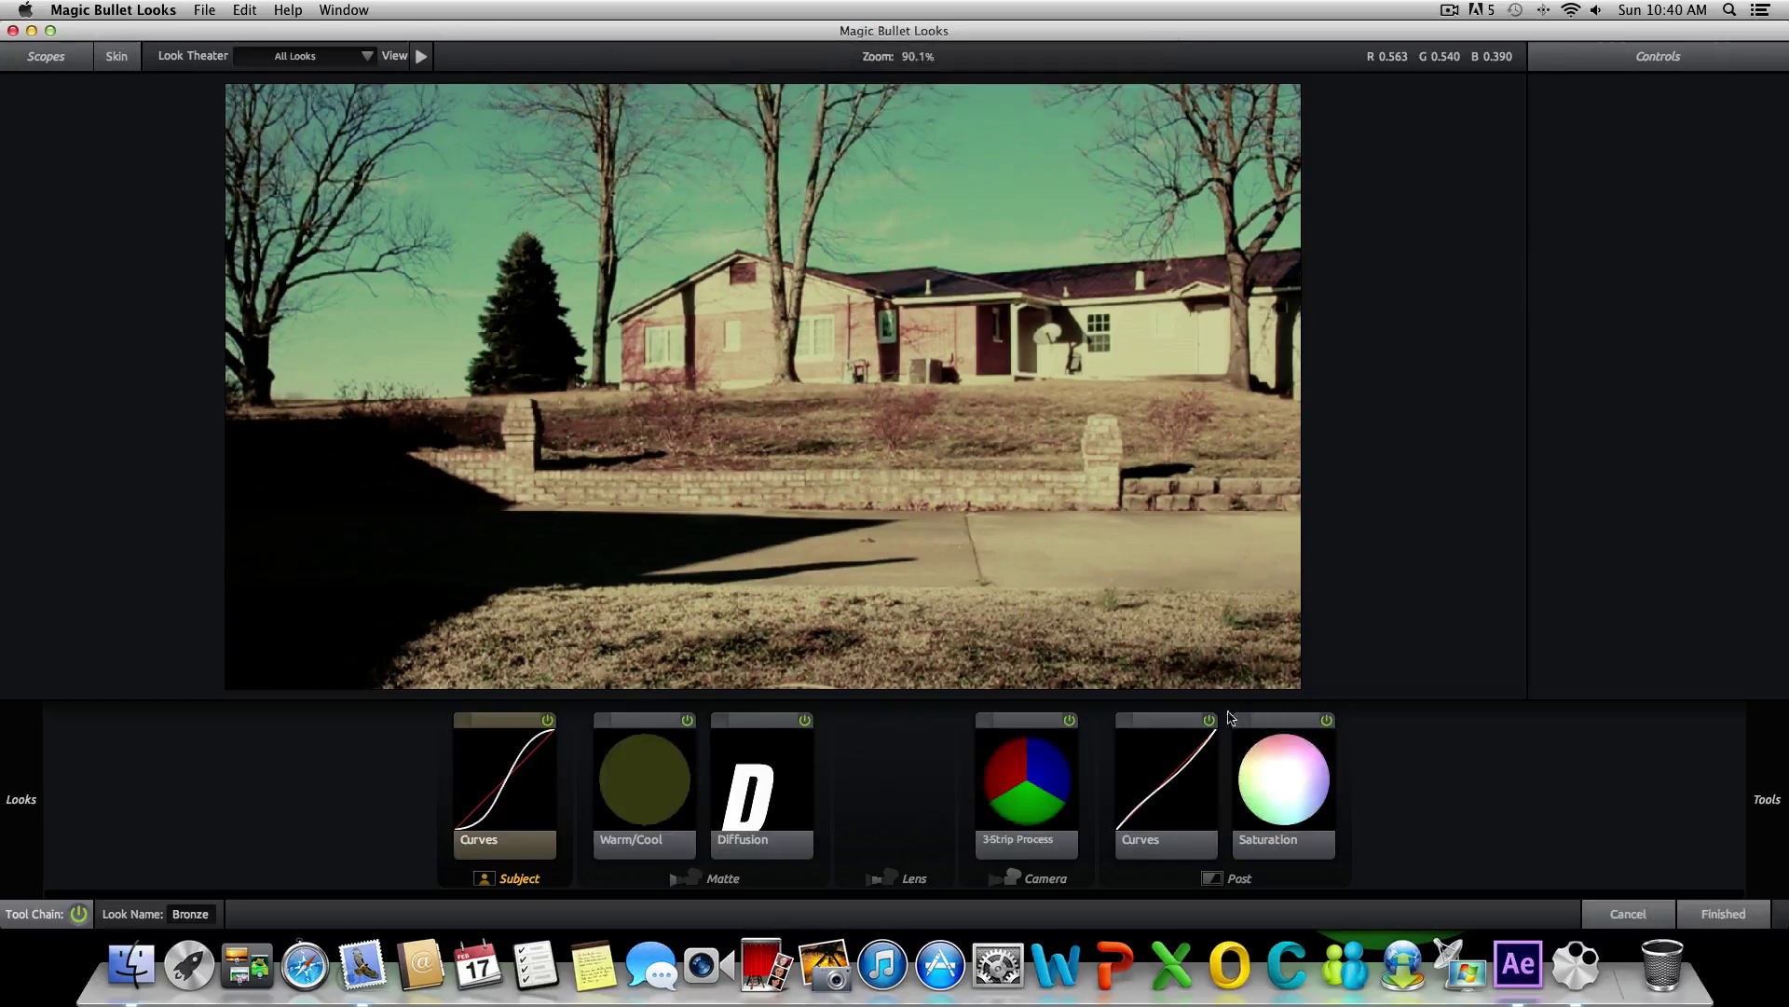
{"action": "left_click", "coordinate": [1147, 794]}
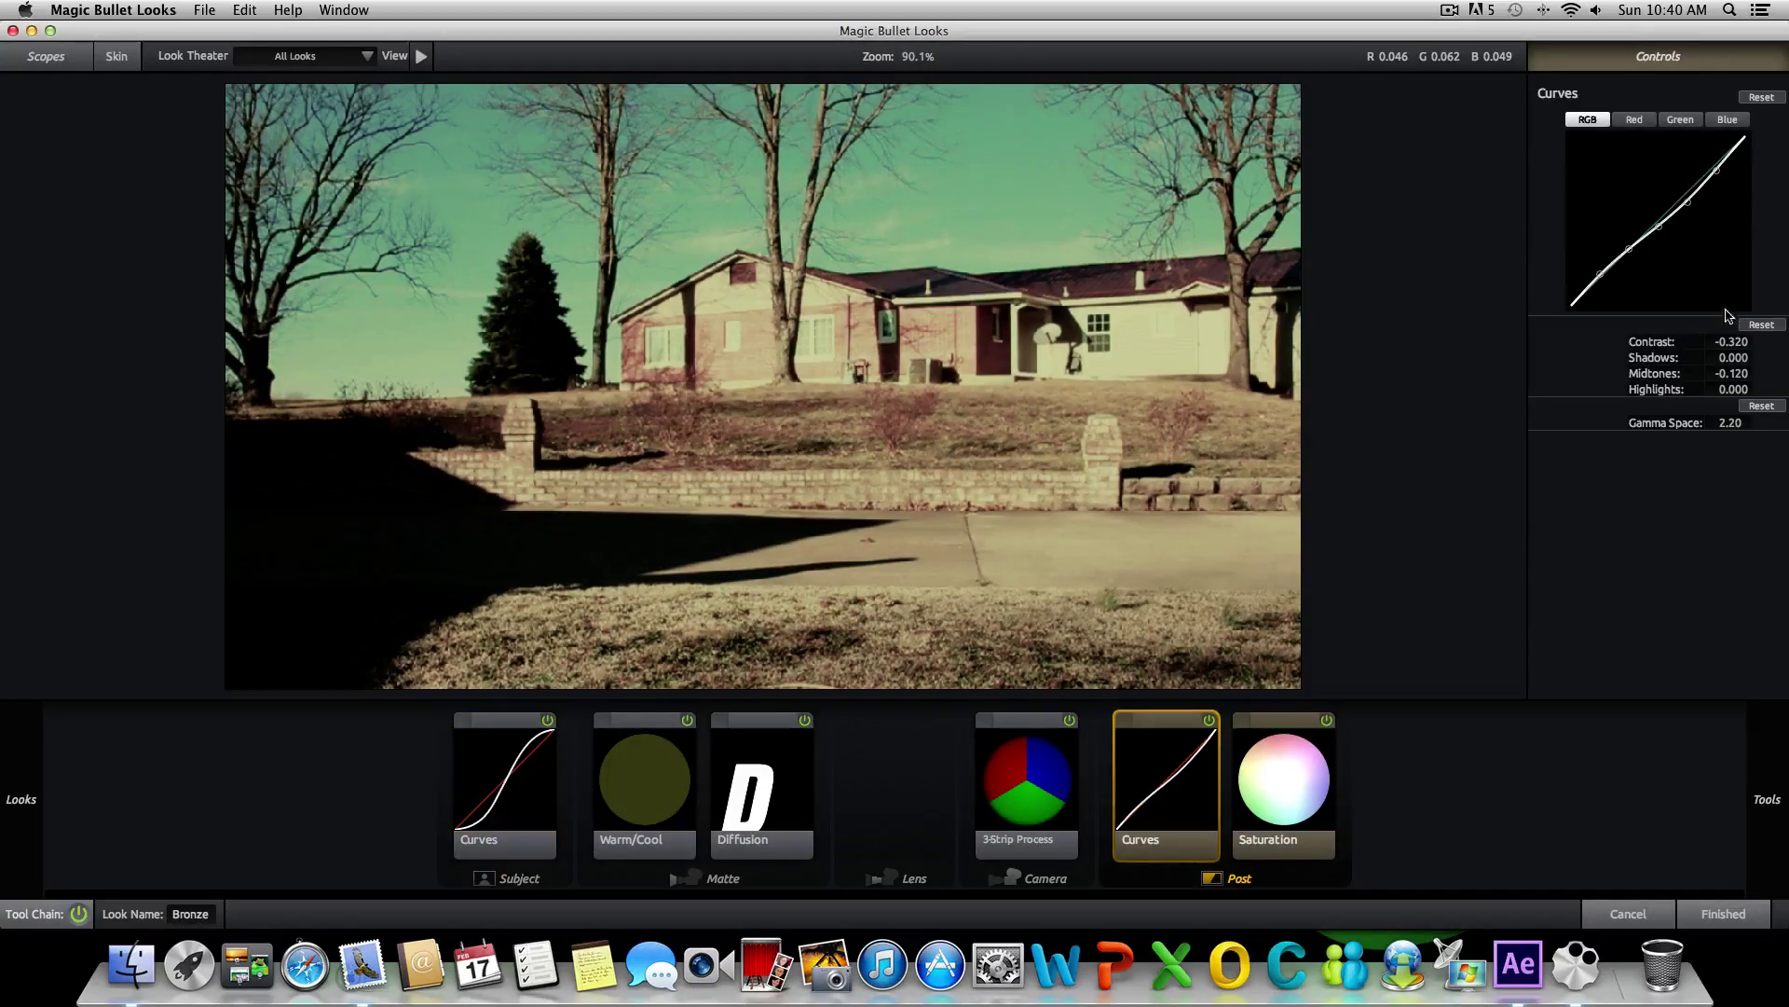
{"action": "left_click_drag", "start_coordinate": [1628, 250], "coordinate": [1628, 246]}
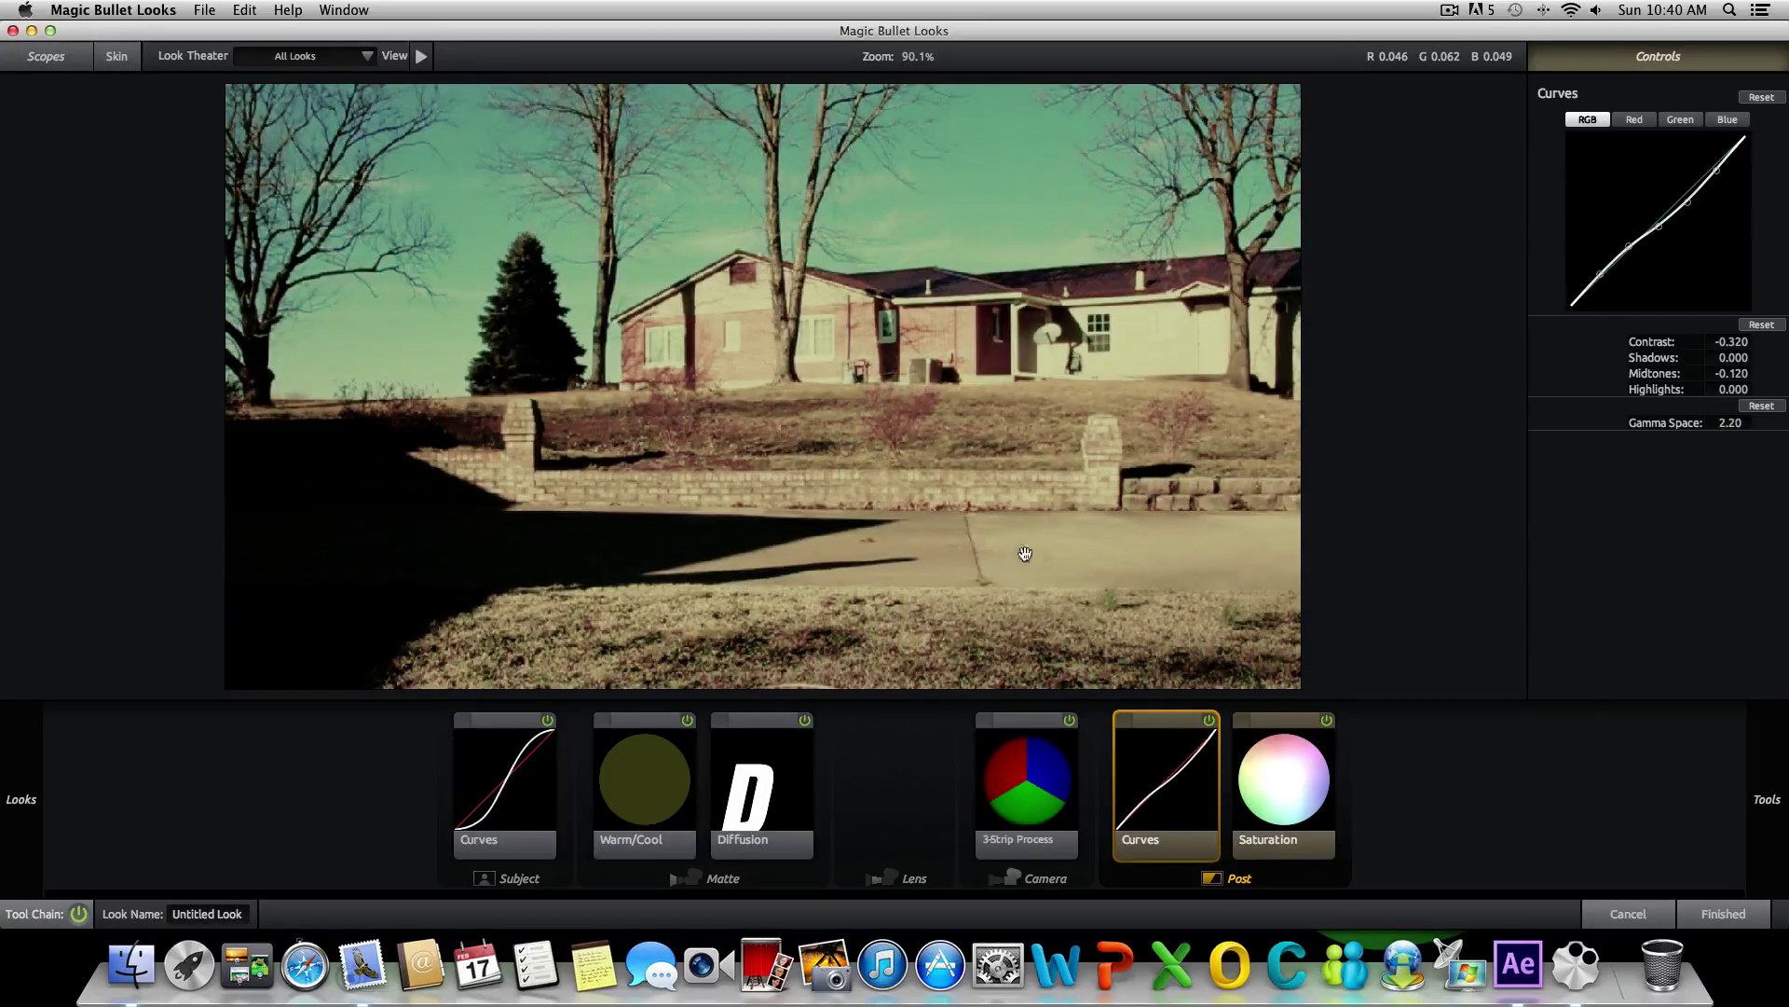
{"action": "left_click", "coordinate": [514, 804]}
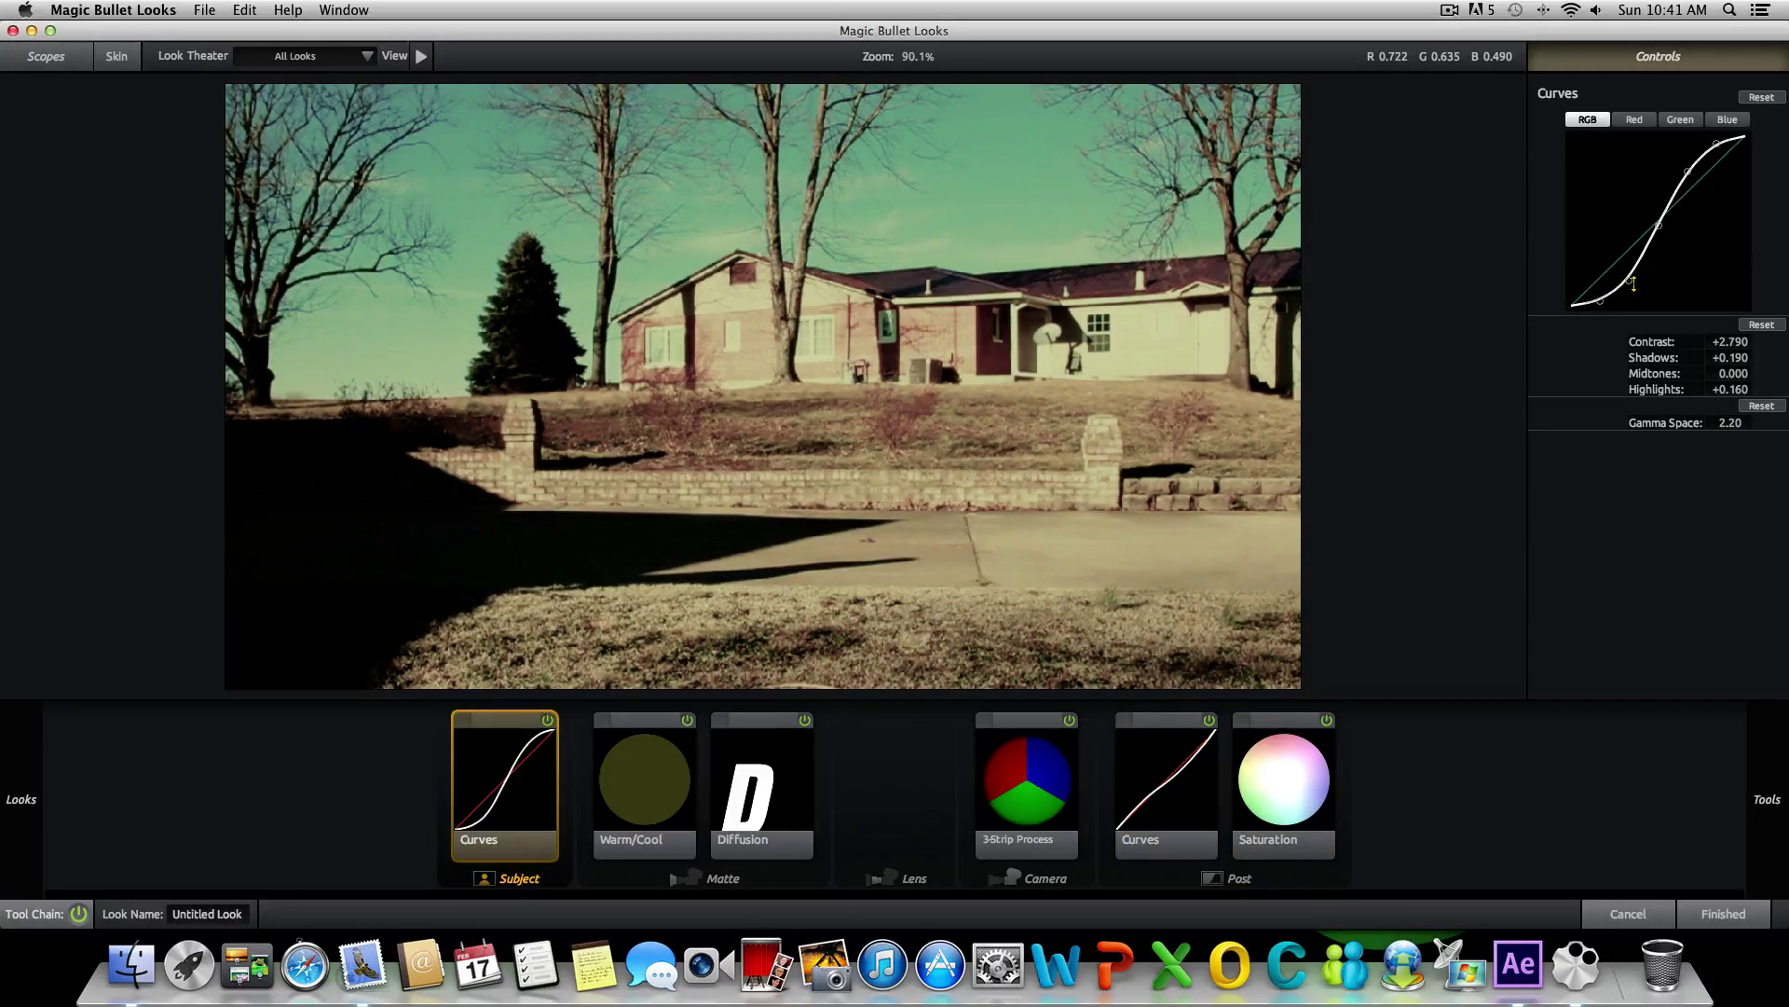
{"action": "mouse_move", "coordinate": [1633, 284]}
{"action": "left_mouse_down"}
{"action": "mouse_move", "coordinate": [1633, 257]}
{"action": "mouse_move", "coordinate": [1601, 287]}
{"action": "left_mouse_up"}
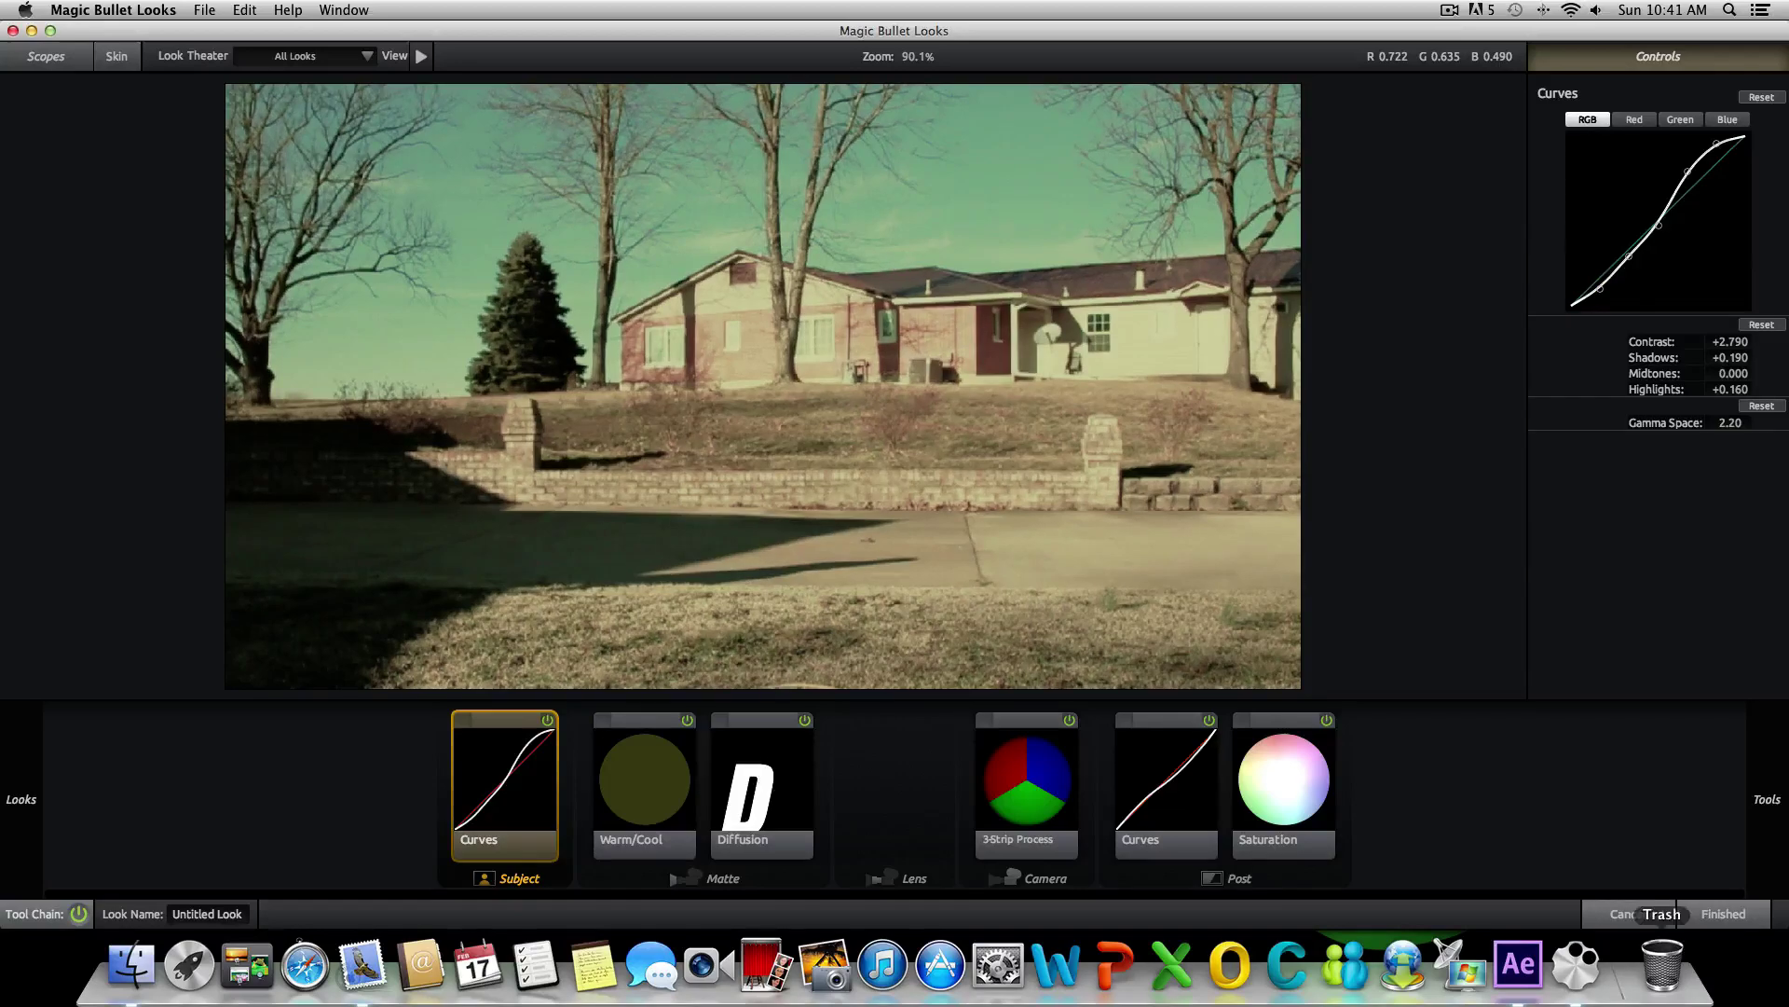
{"action": "left_click", "coordinate": [1726, 916]}
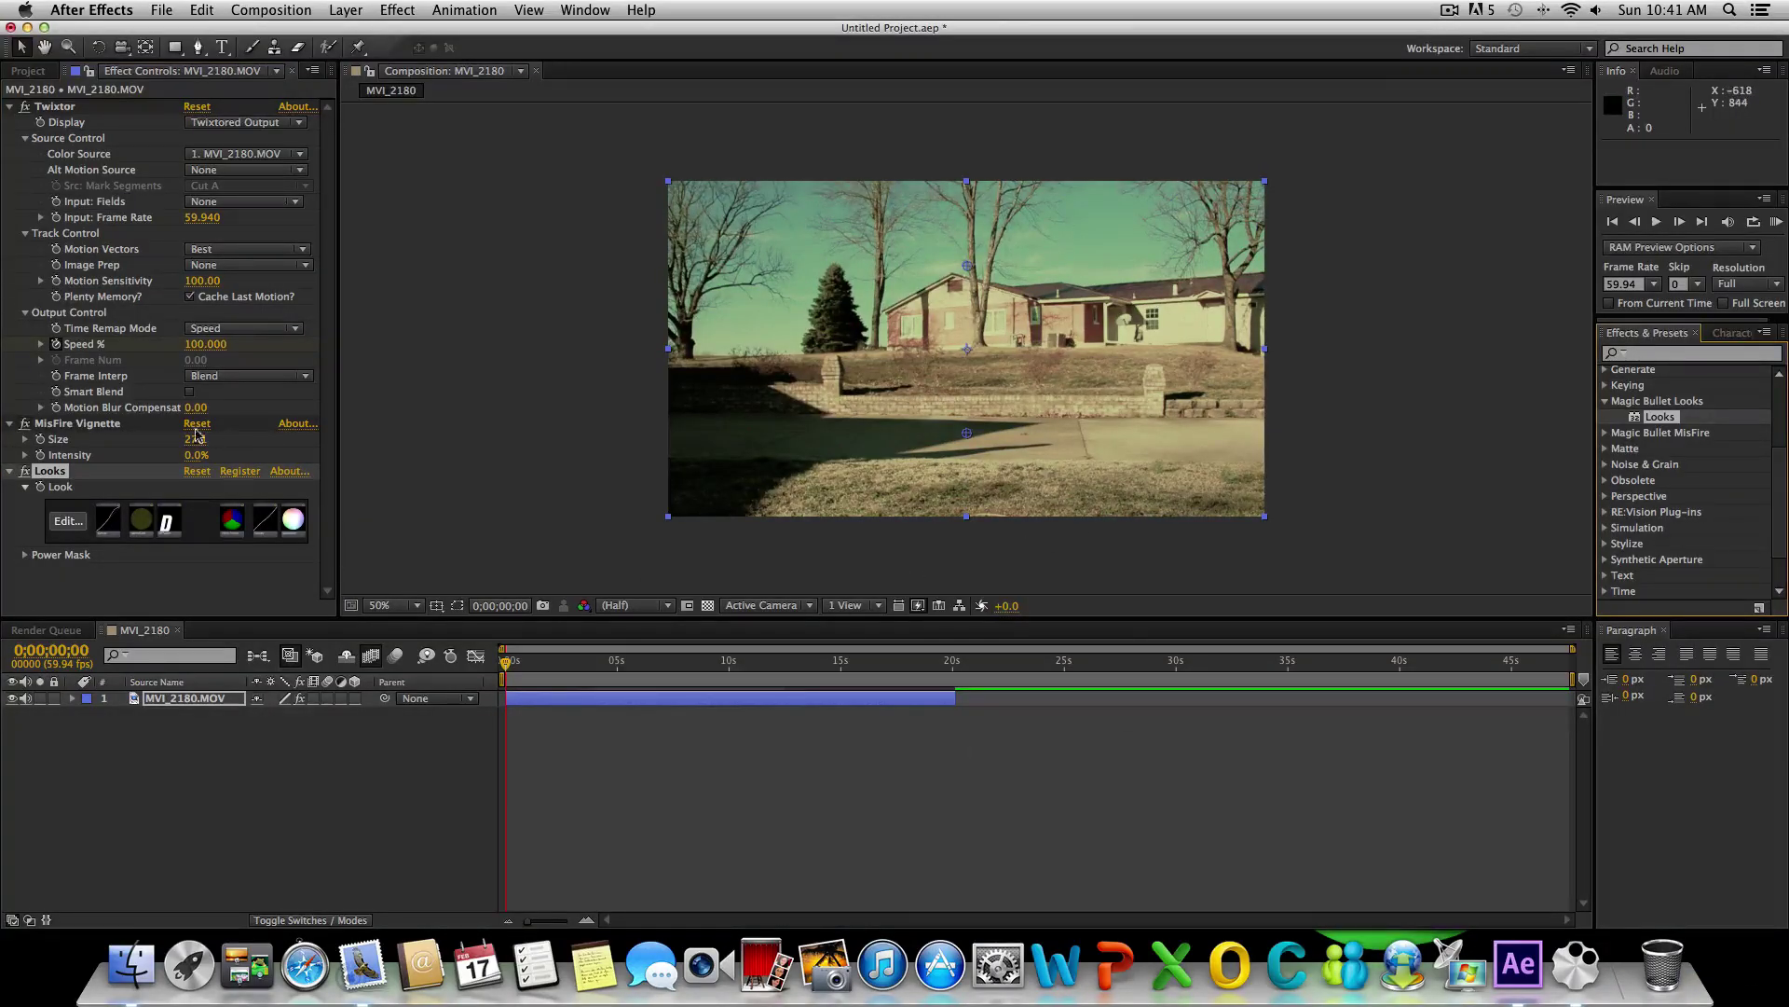
- Set MisFire Vignette Intensity to 25.0% and collapse the Magic Bullet Looks effect category
{"action": "left_click", "coordinate": [169, 457]}
{"action": "left_click", "coordinate": [194, 457]}
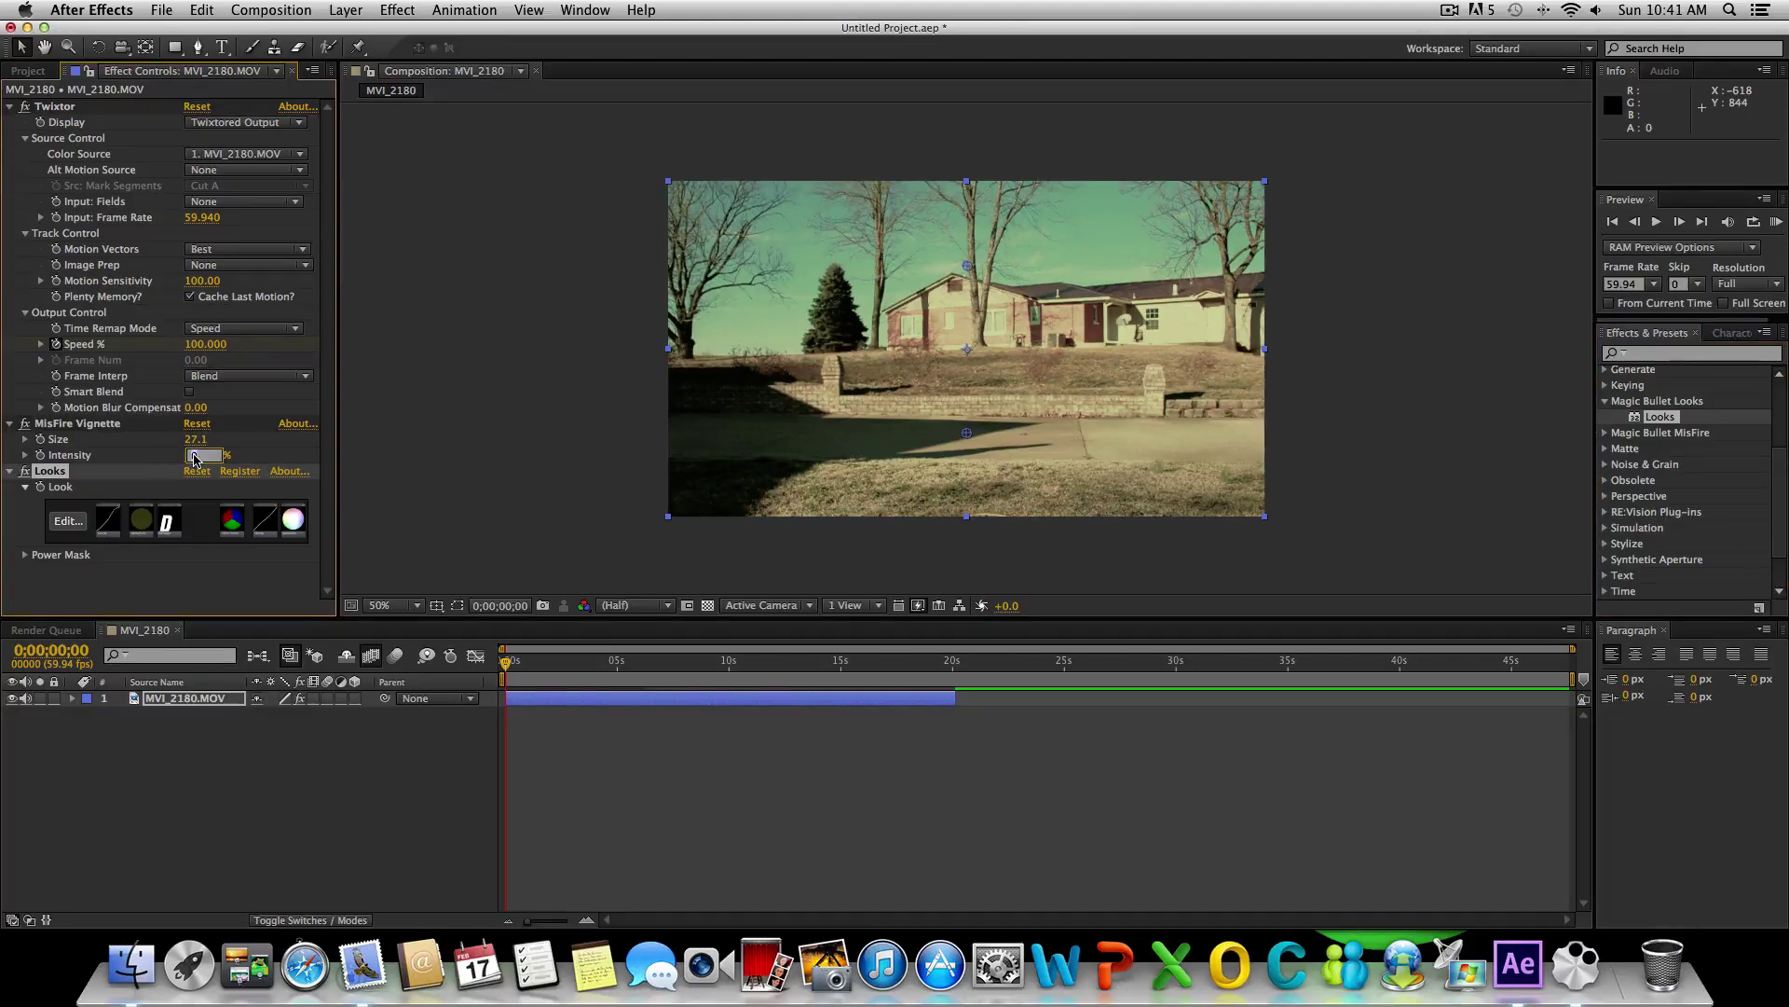
{"action": "type", "text": "25"}
{"action": "key", "text": "Return"}
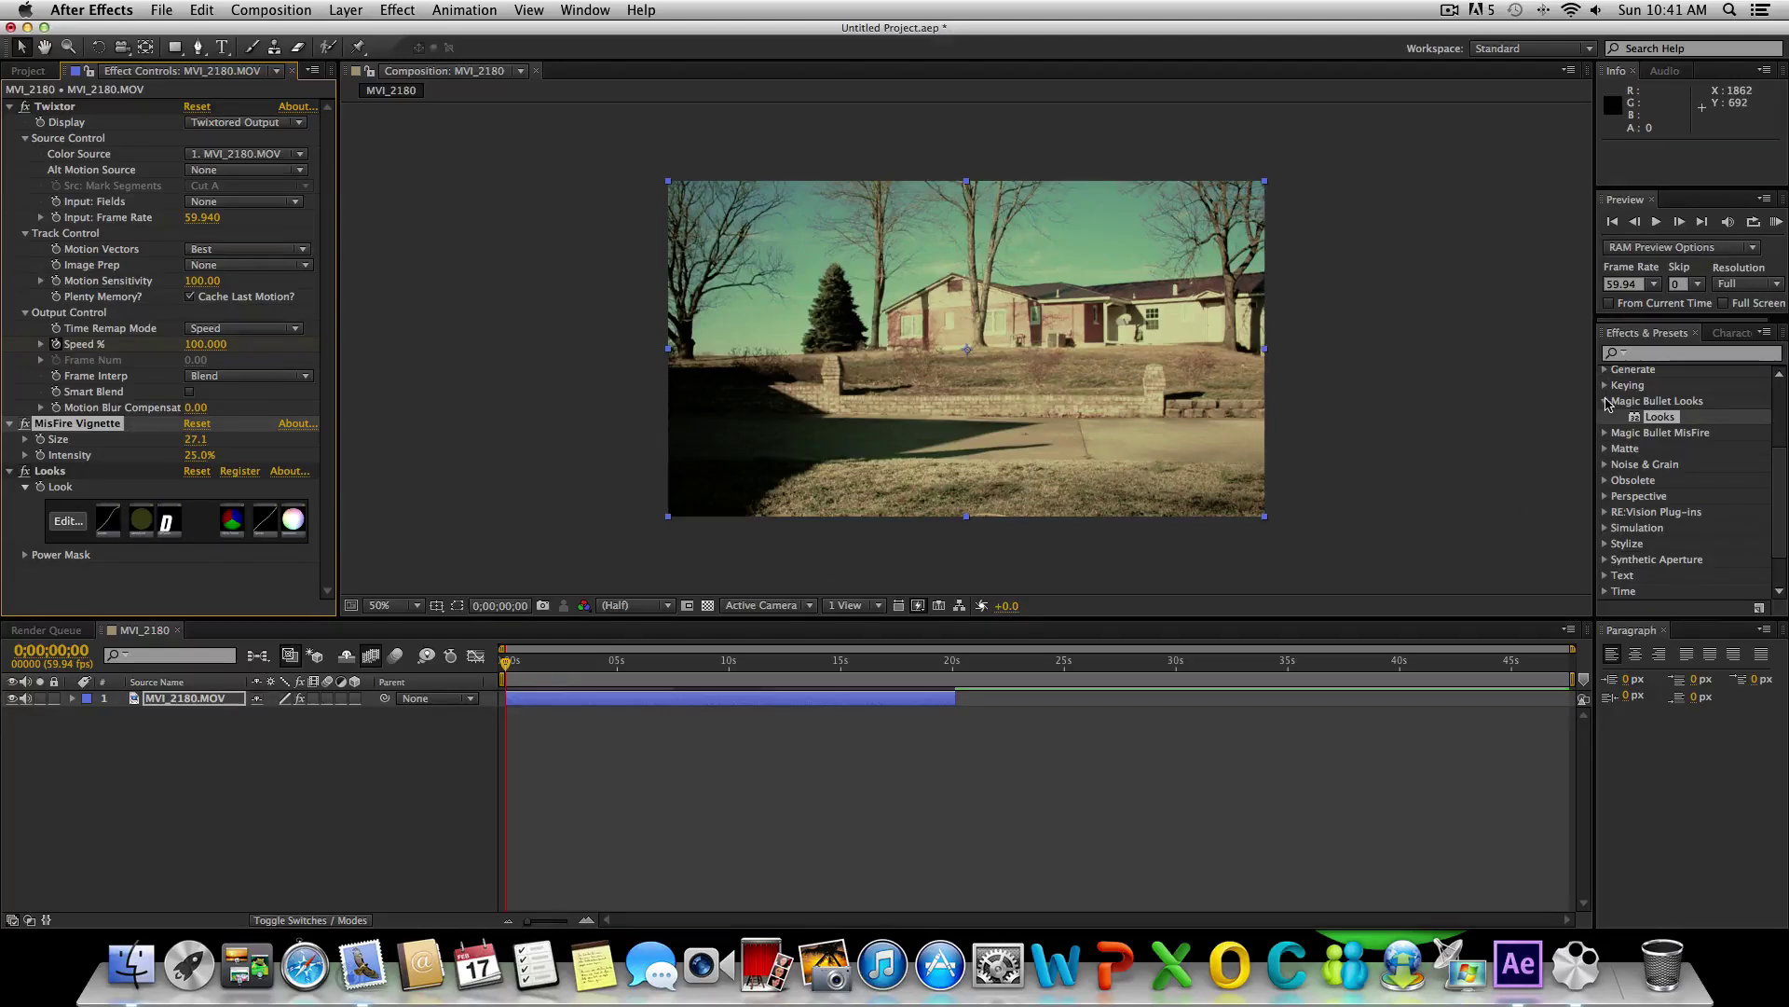
{"action": "left_click", "coordinate": [1606, 400]}
{"action": "scroll", "coordinate": [1781, 519], "scroll_direction": "down", "scroll_amount": 2}
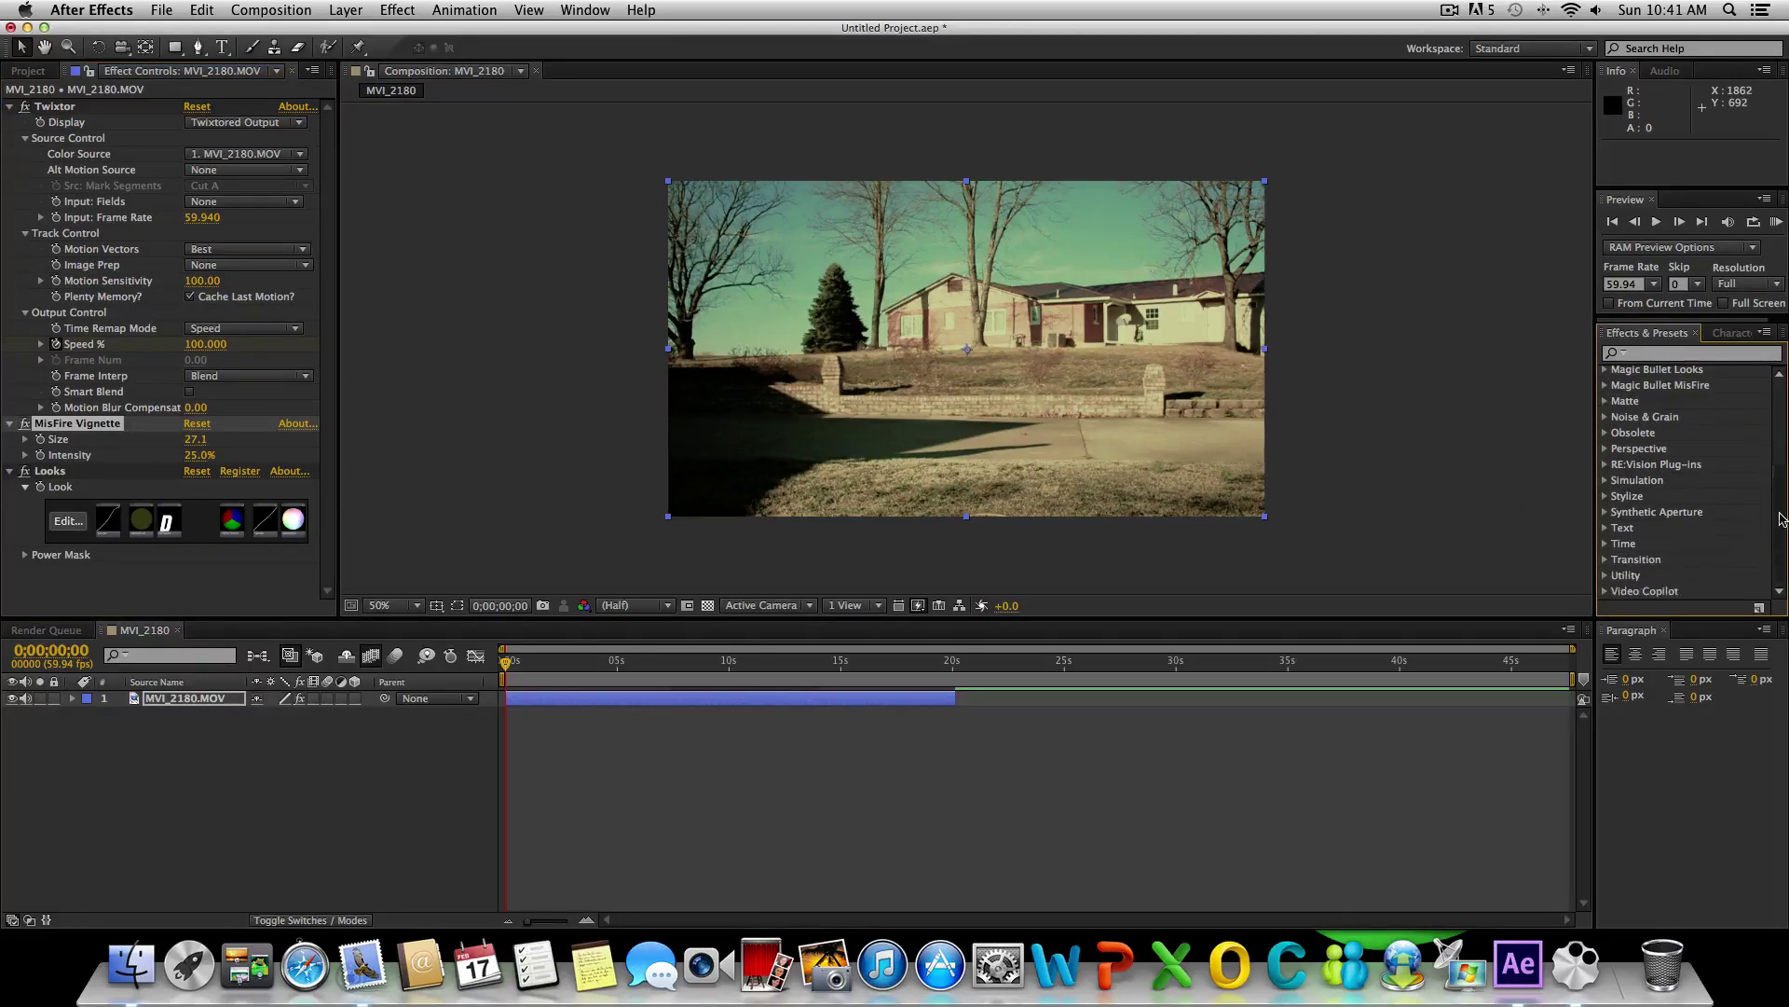
- Apply Video Copilot Optical Flares to the MVI_2180.MOV layer with Render Mode Over Original
{"action": "left_click", "coordinate": [1605, 591]}
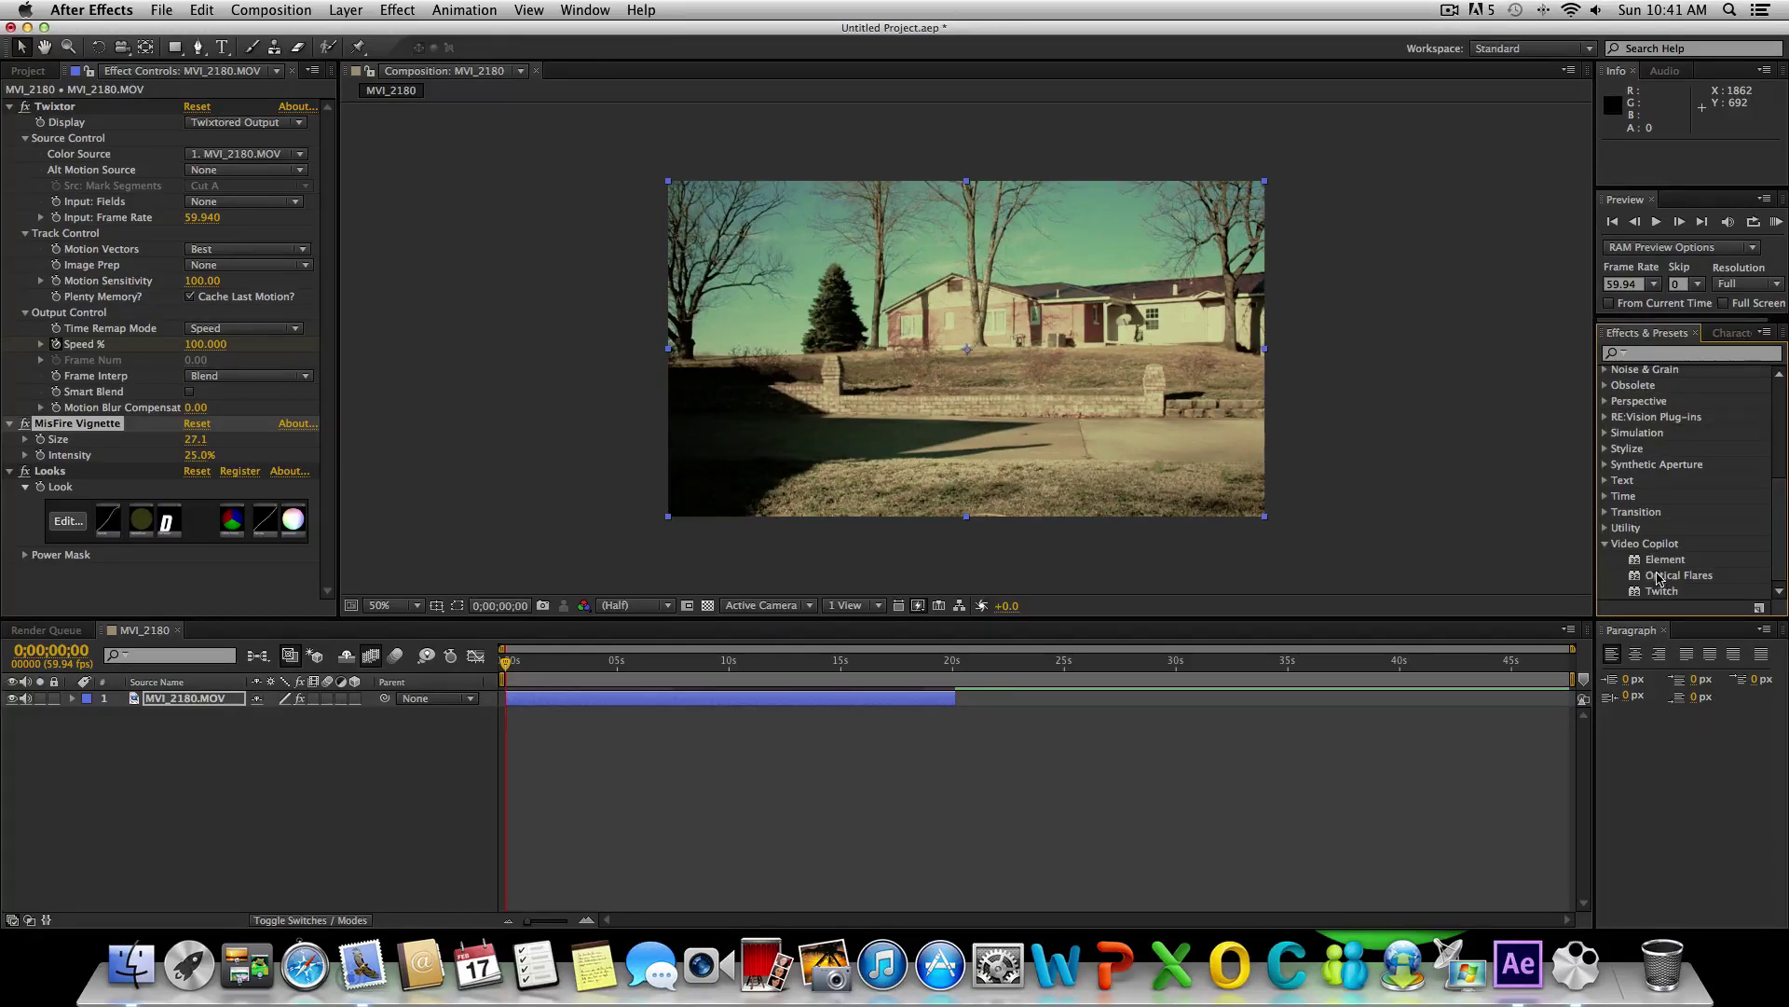
{"action": "left_click_drag", "start_coordinate": [1658, 578], "coordinate": [299, 701]}
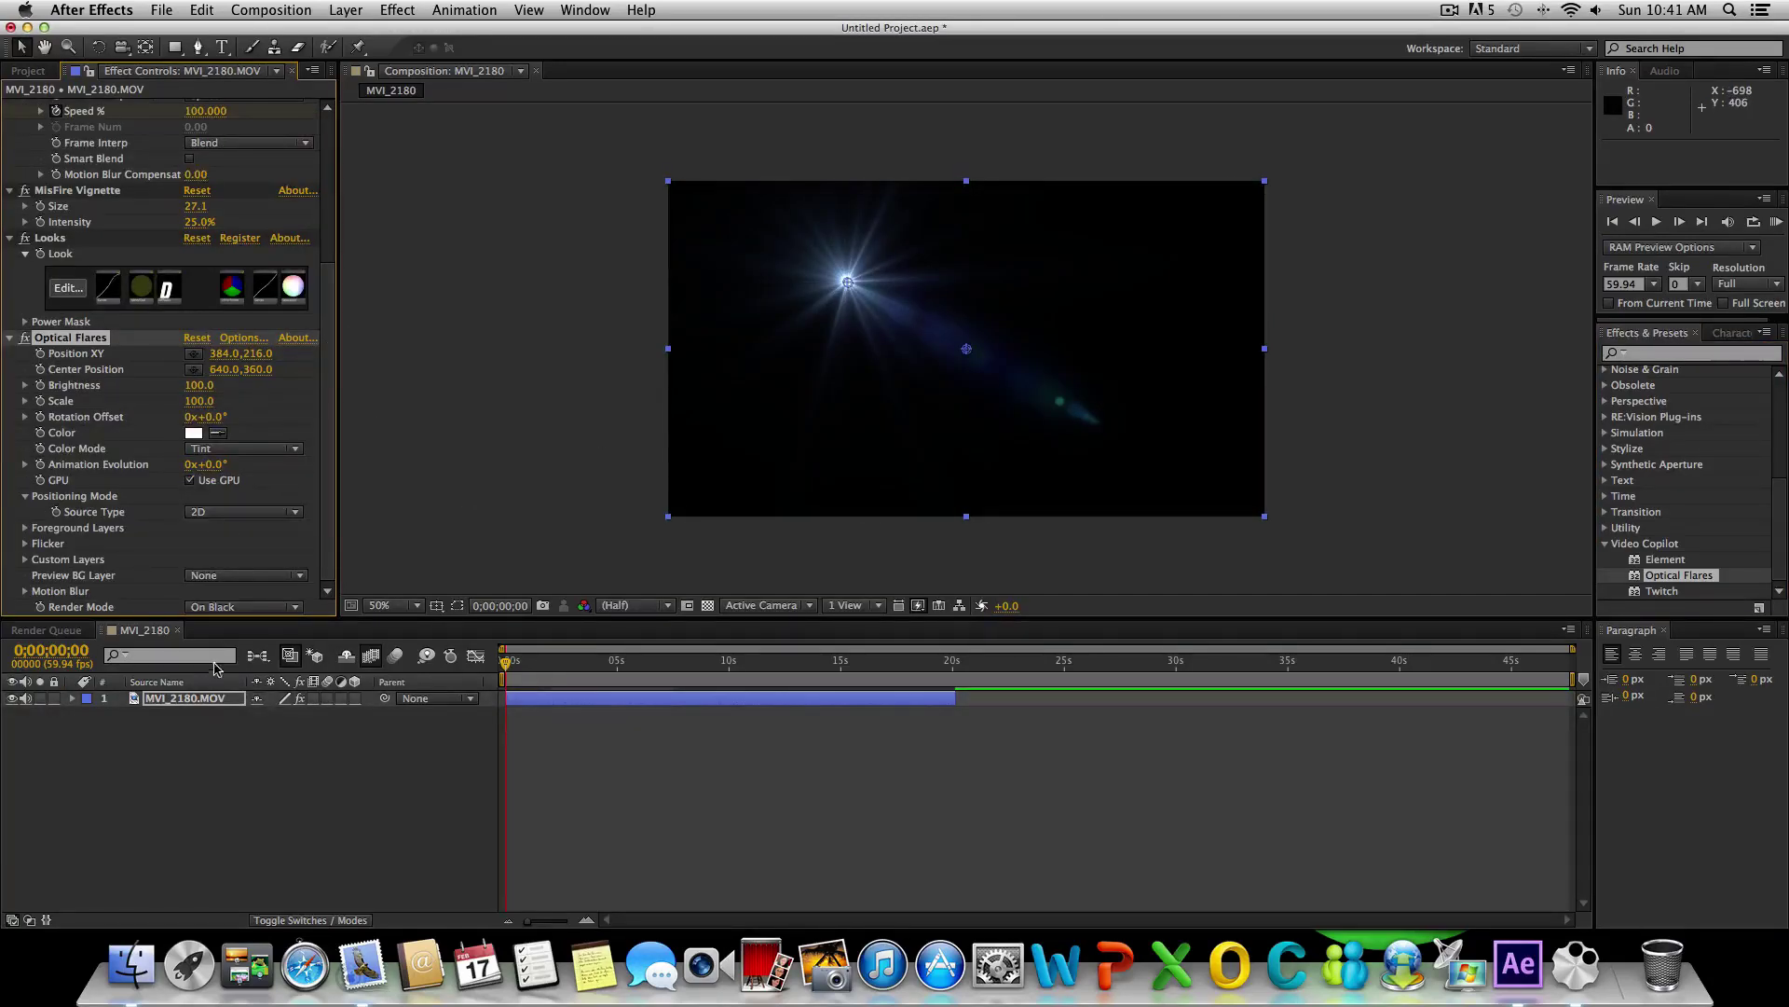
{"action": "left_click", "coordinate": [296, 611]}
{"action": "left_click", "coordinate": [279, 669]}
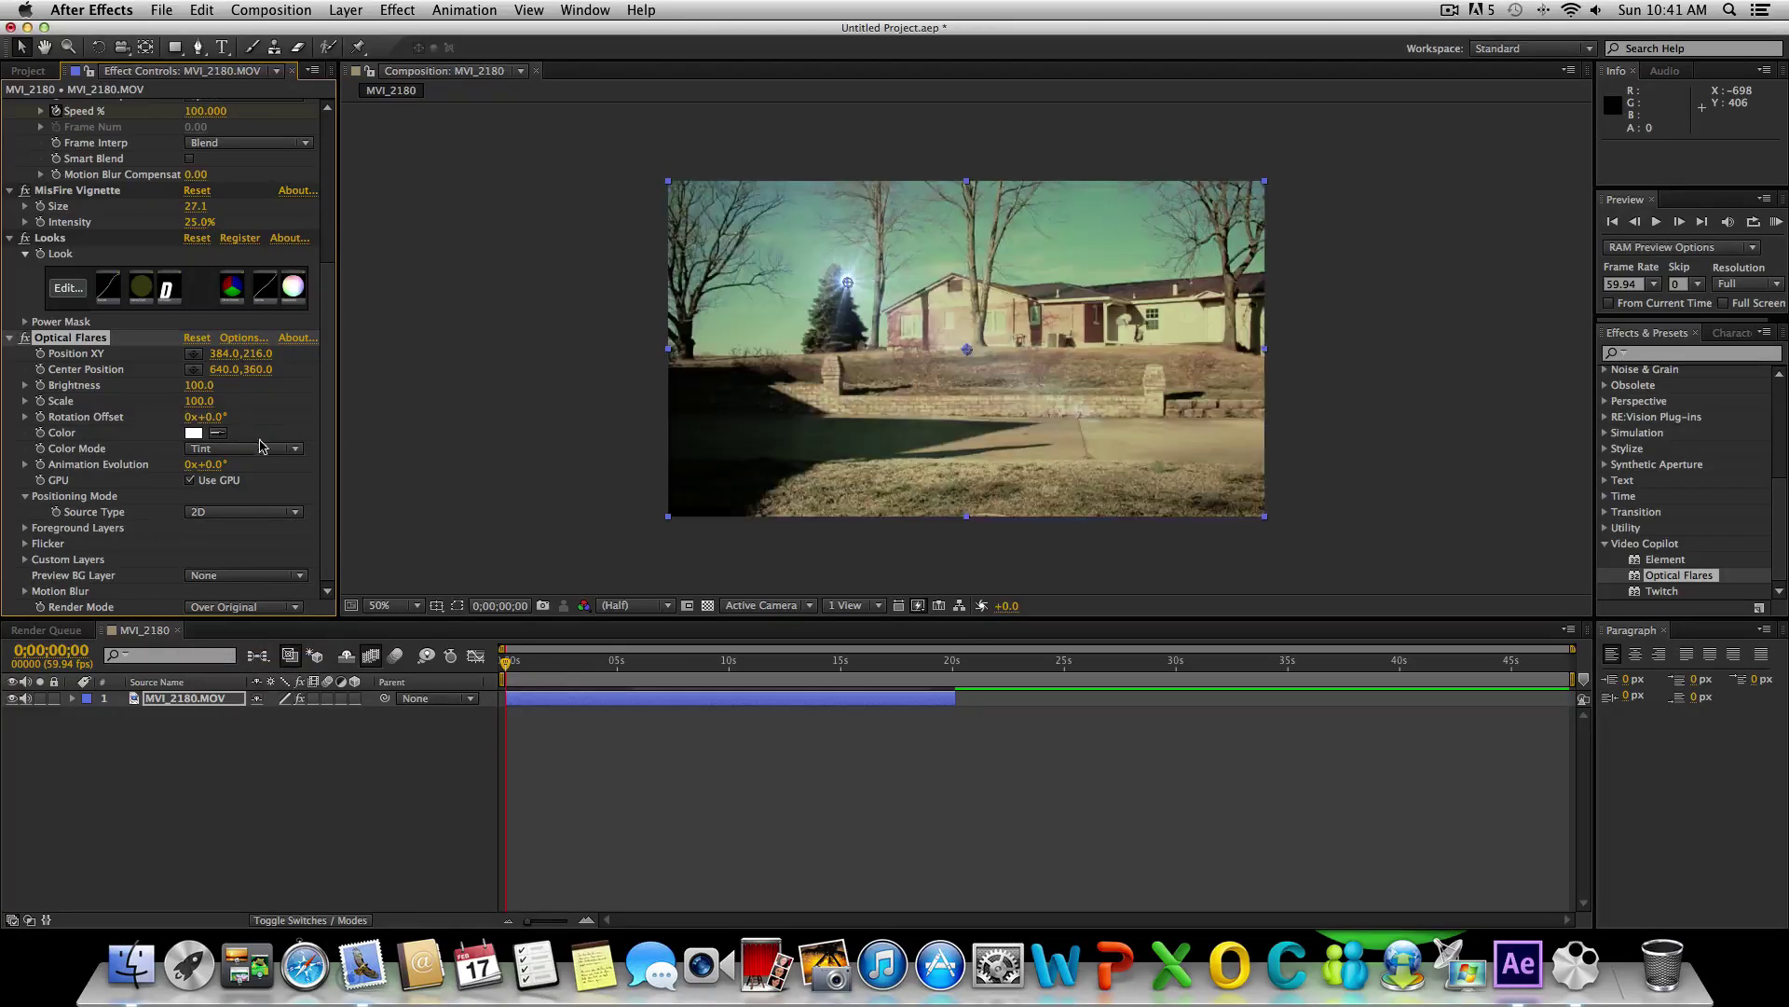
- Load the Outside Streaks preset from Pro Presets in the Optical Flares options
{"action": "left_click", "coordinate": [250, 337]}
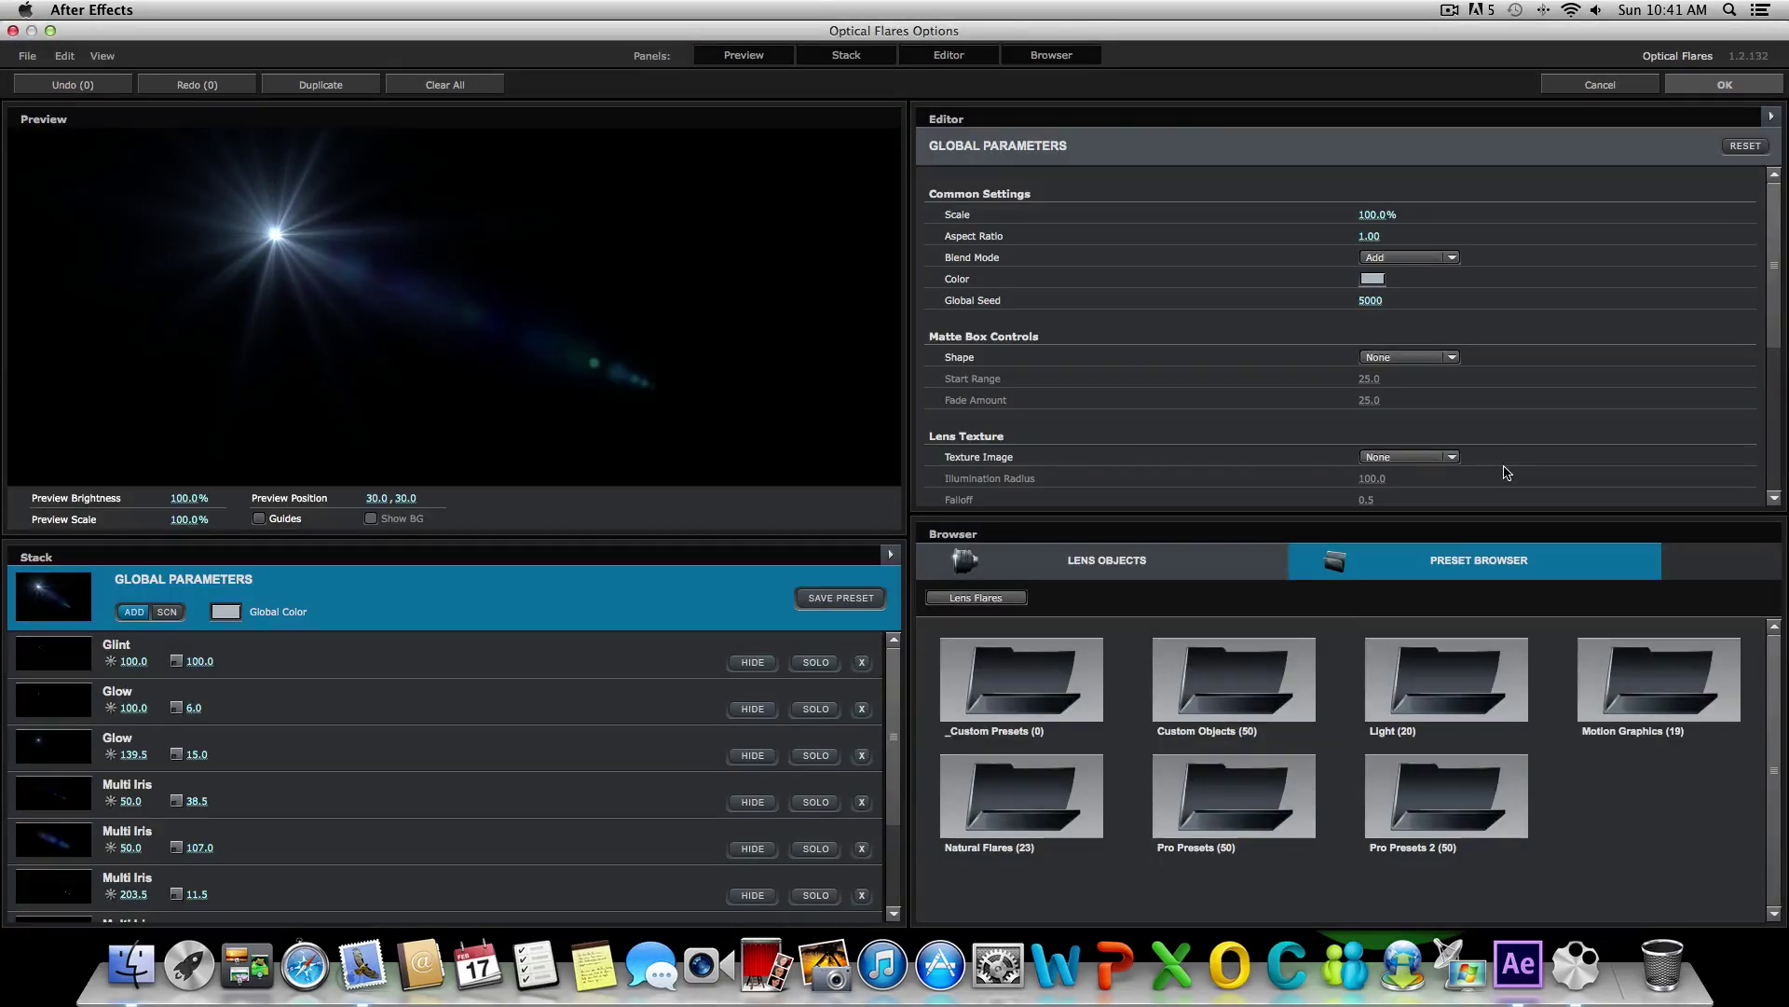
{"action": "left_click", "coordinate": [1232, 812]}
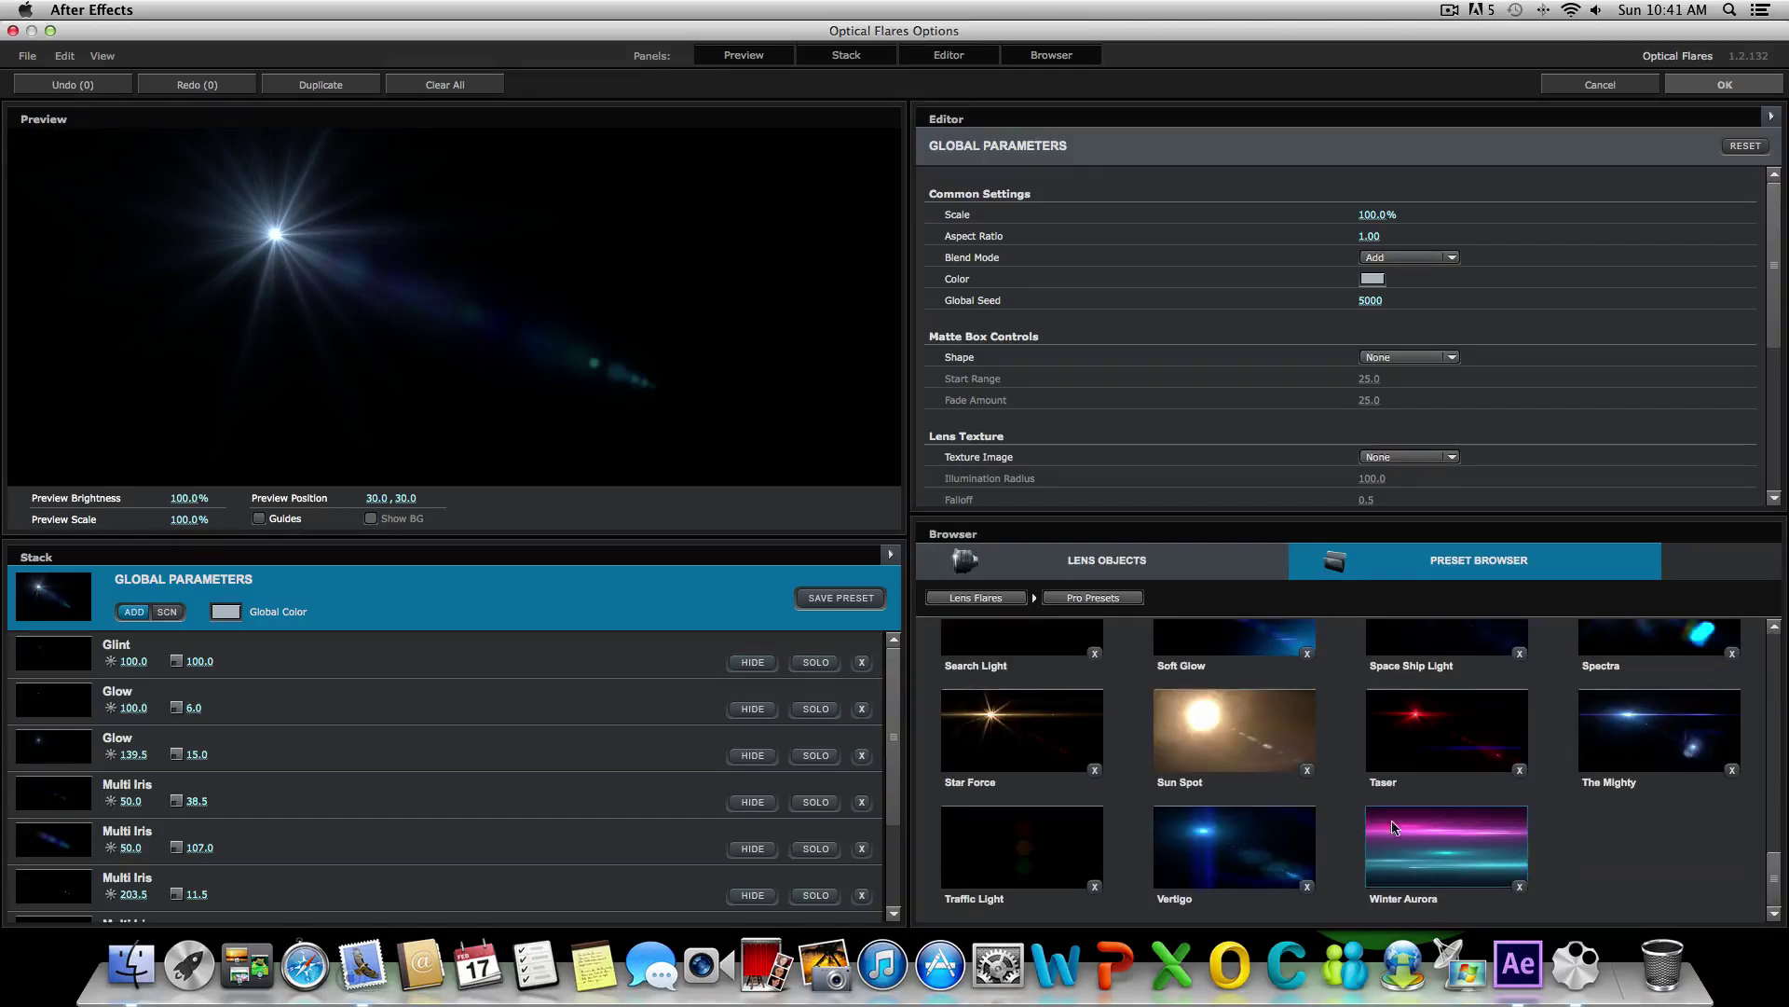
{"action": "scroll", "coordinate": [1388, 839], "scroll_direction": "up", "scroll_amount": 1}
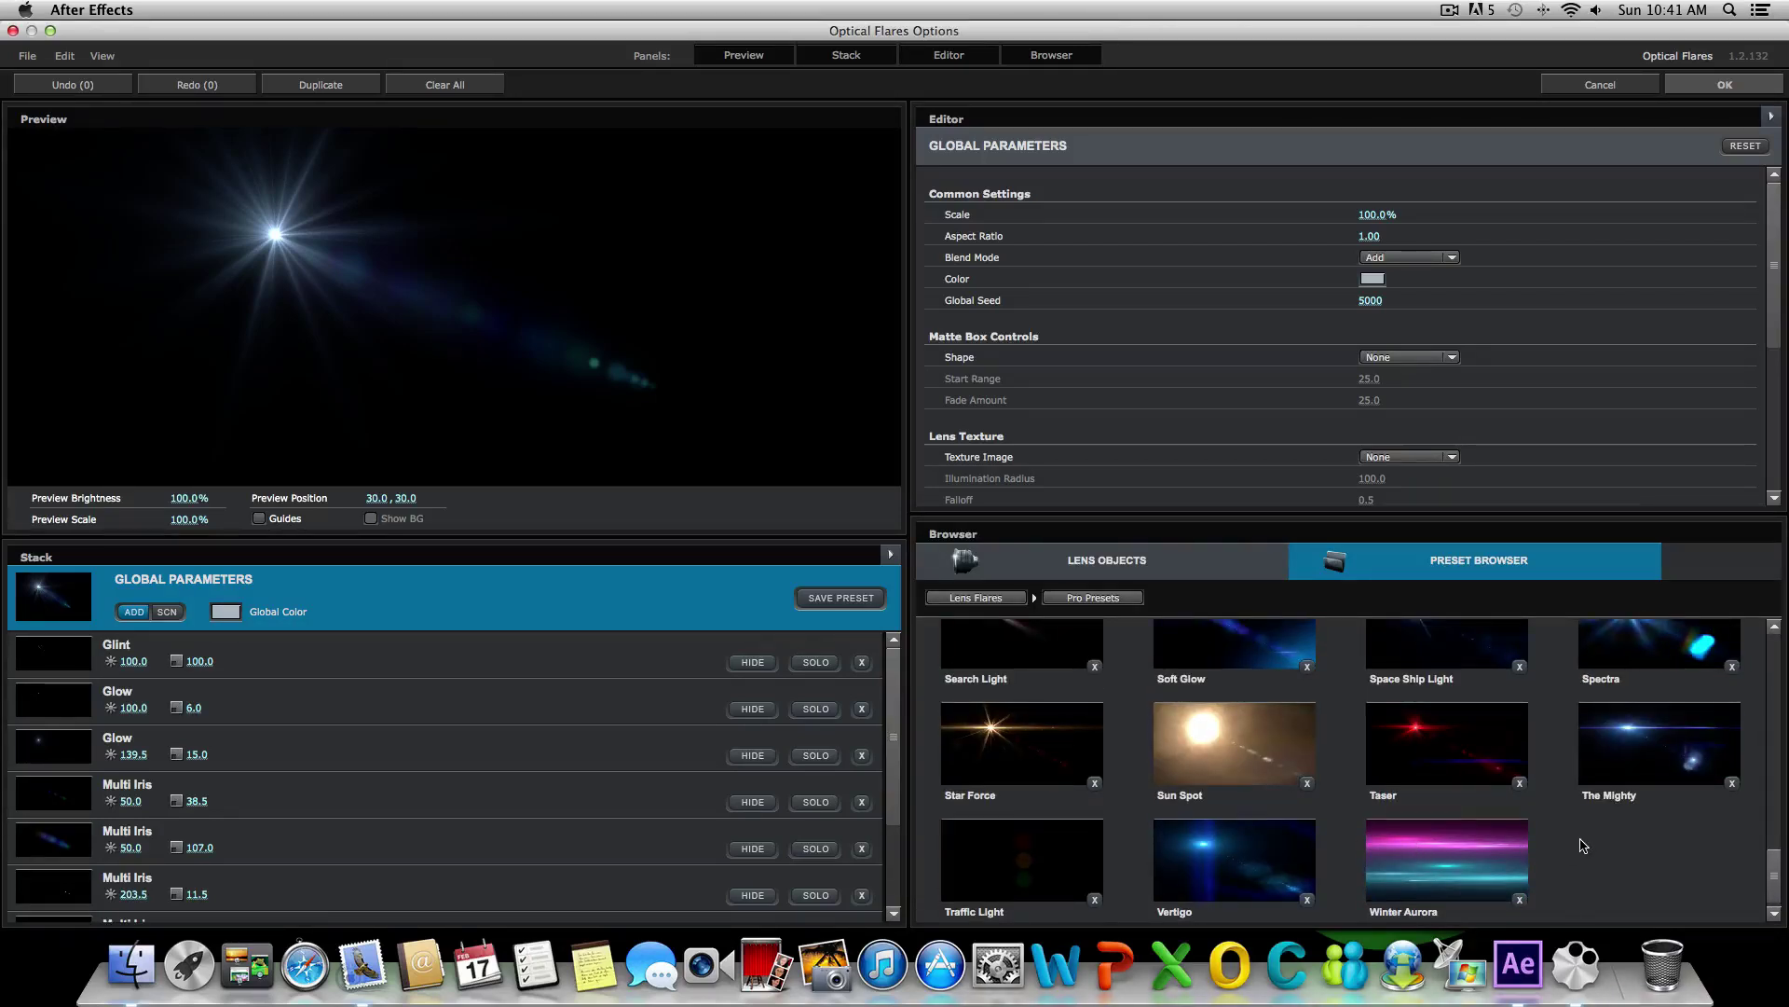
{"action": "scroll", "coordinate": [1582, 845], "scroll_direction": "up", "scroll_amount": 3}
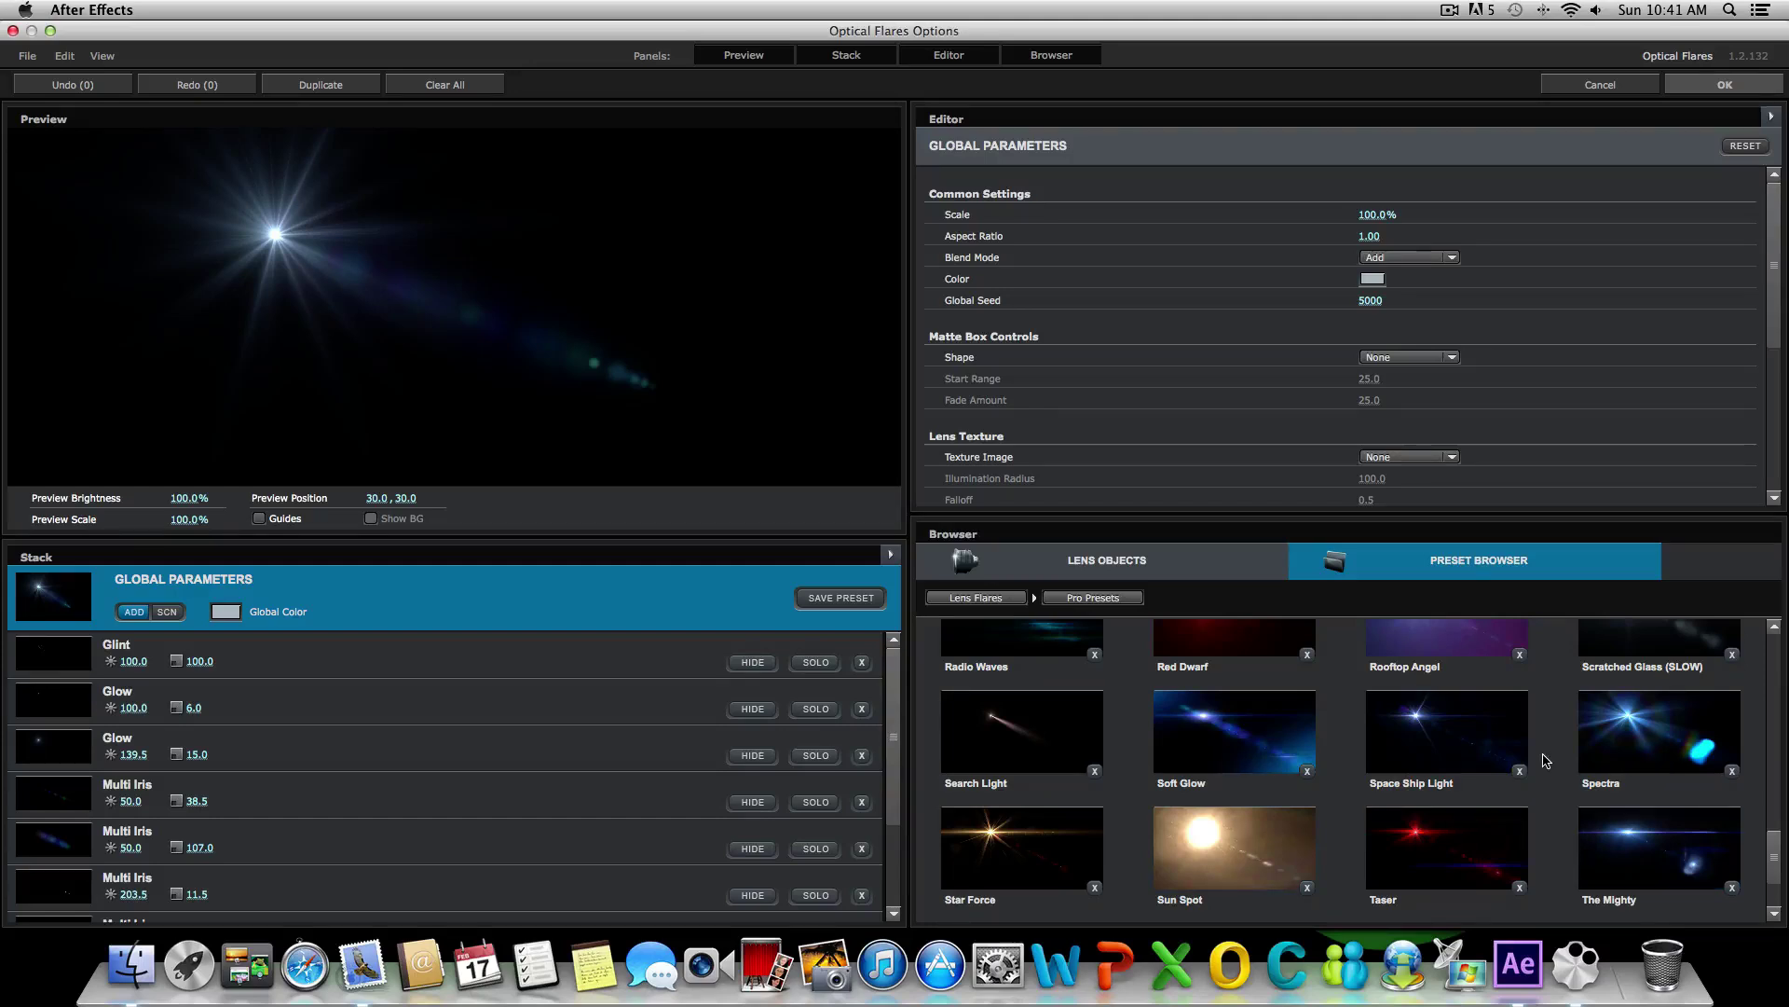
{"action": "scroll", "coordinate": [1545, 760], "scroll_direction": "up", "scroll_amount": 4}
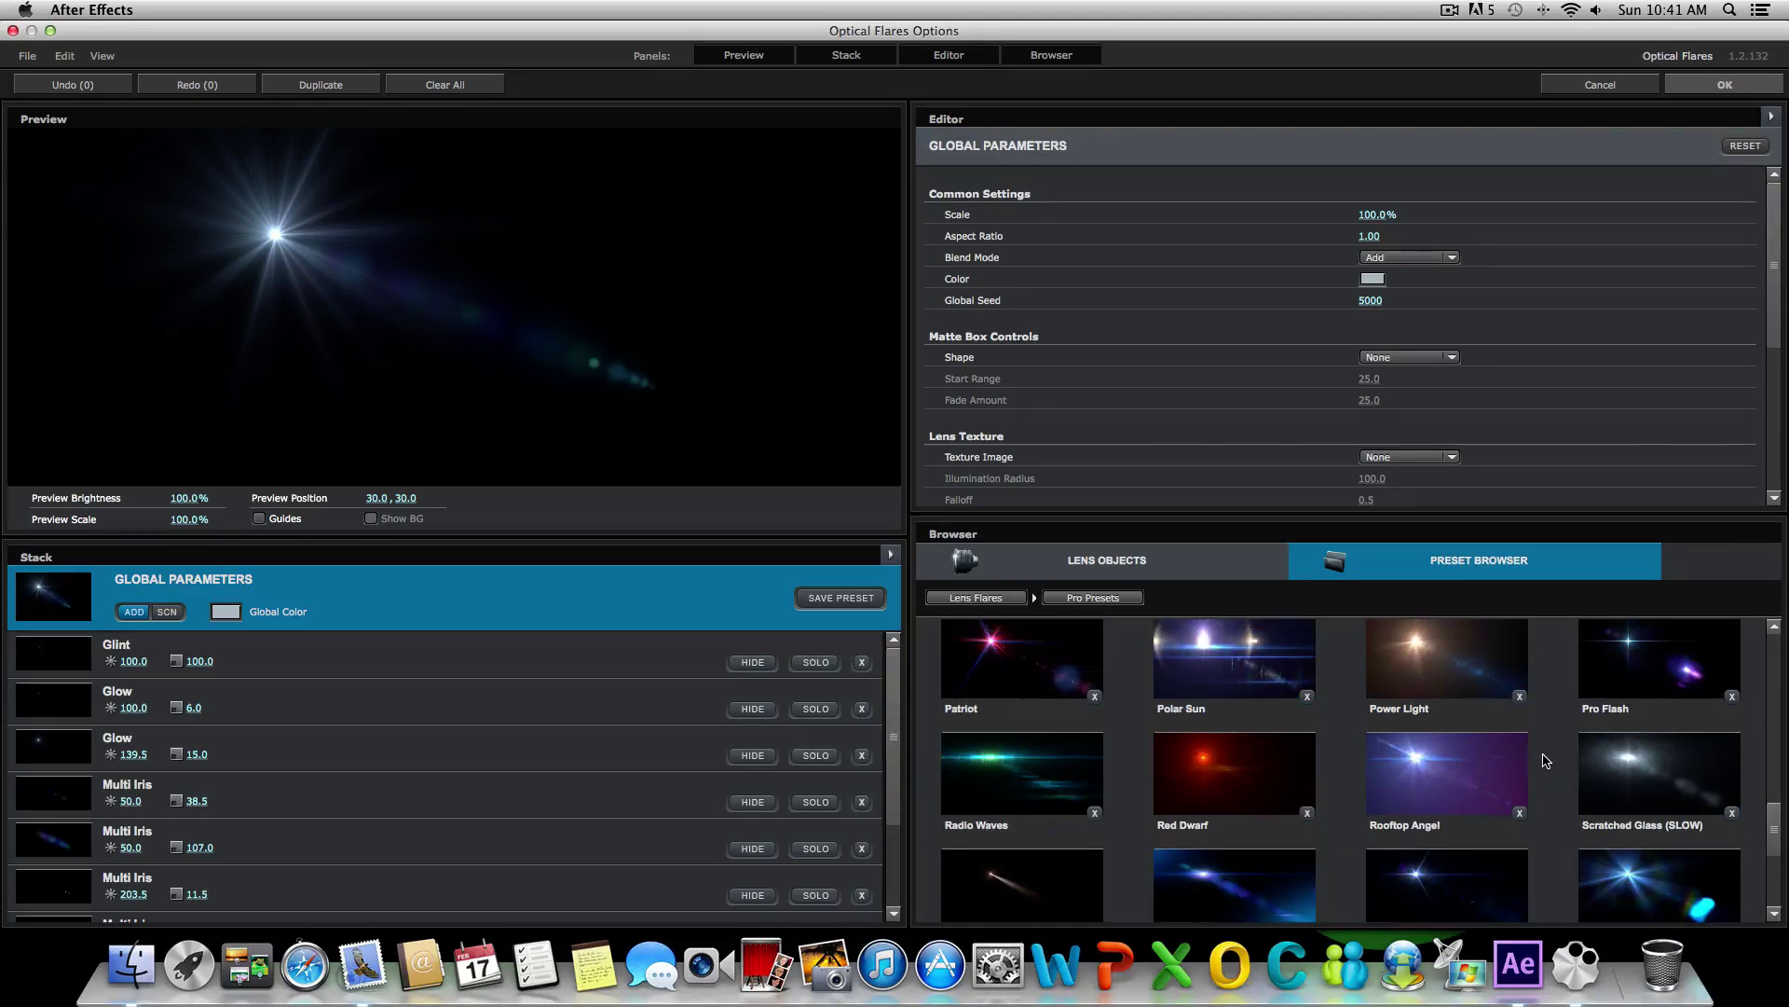
{"action": "scroll", "coordinate": [1545, 760], "scroll_direction": "up", "scroll_amount": 3}
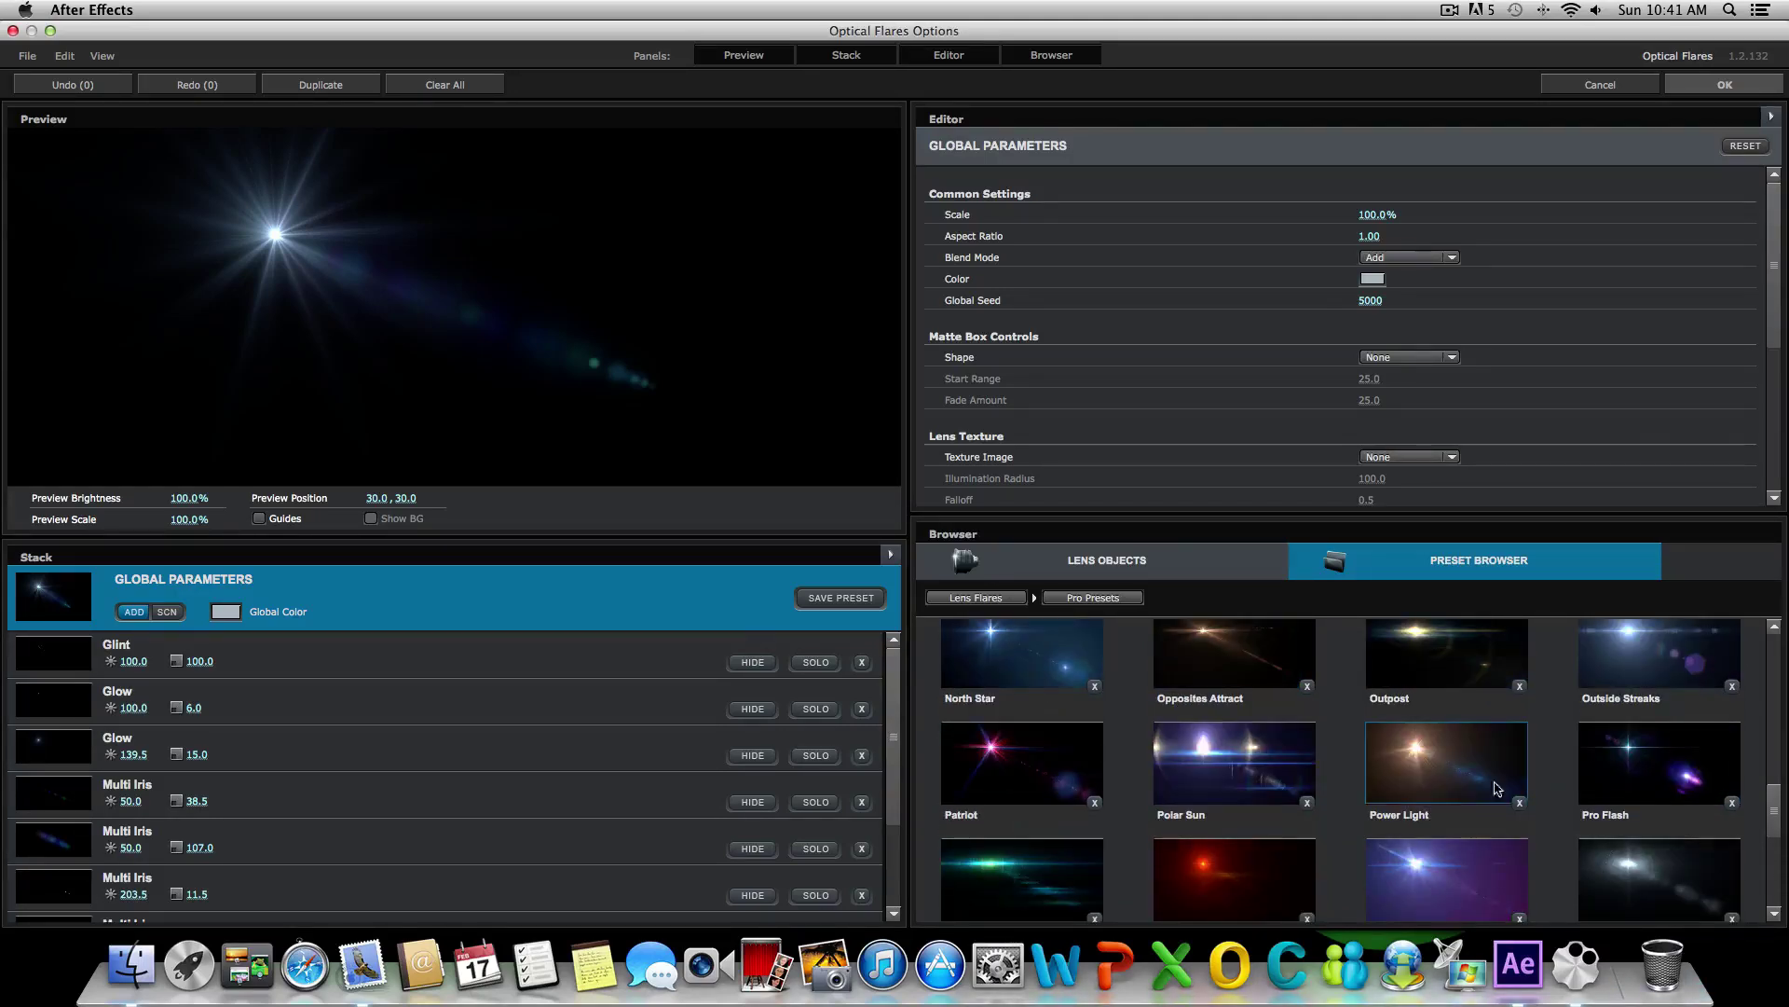
{"action": "scroll", "coordinate": [1540, 771], "scroll_direction": "up", "scroll_amount": 1}
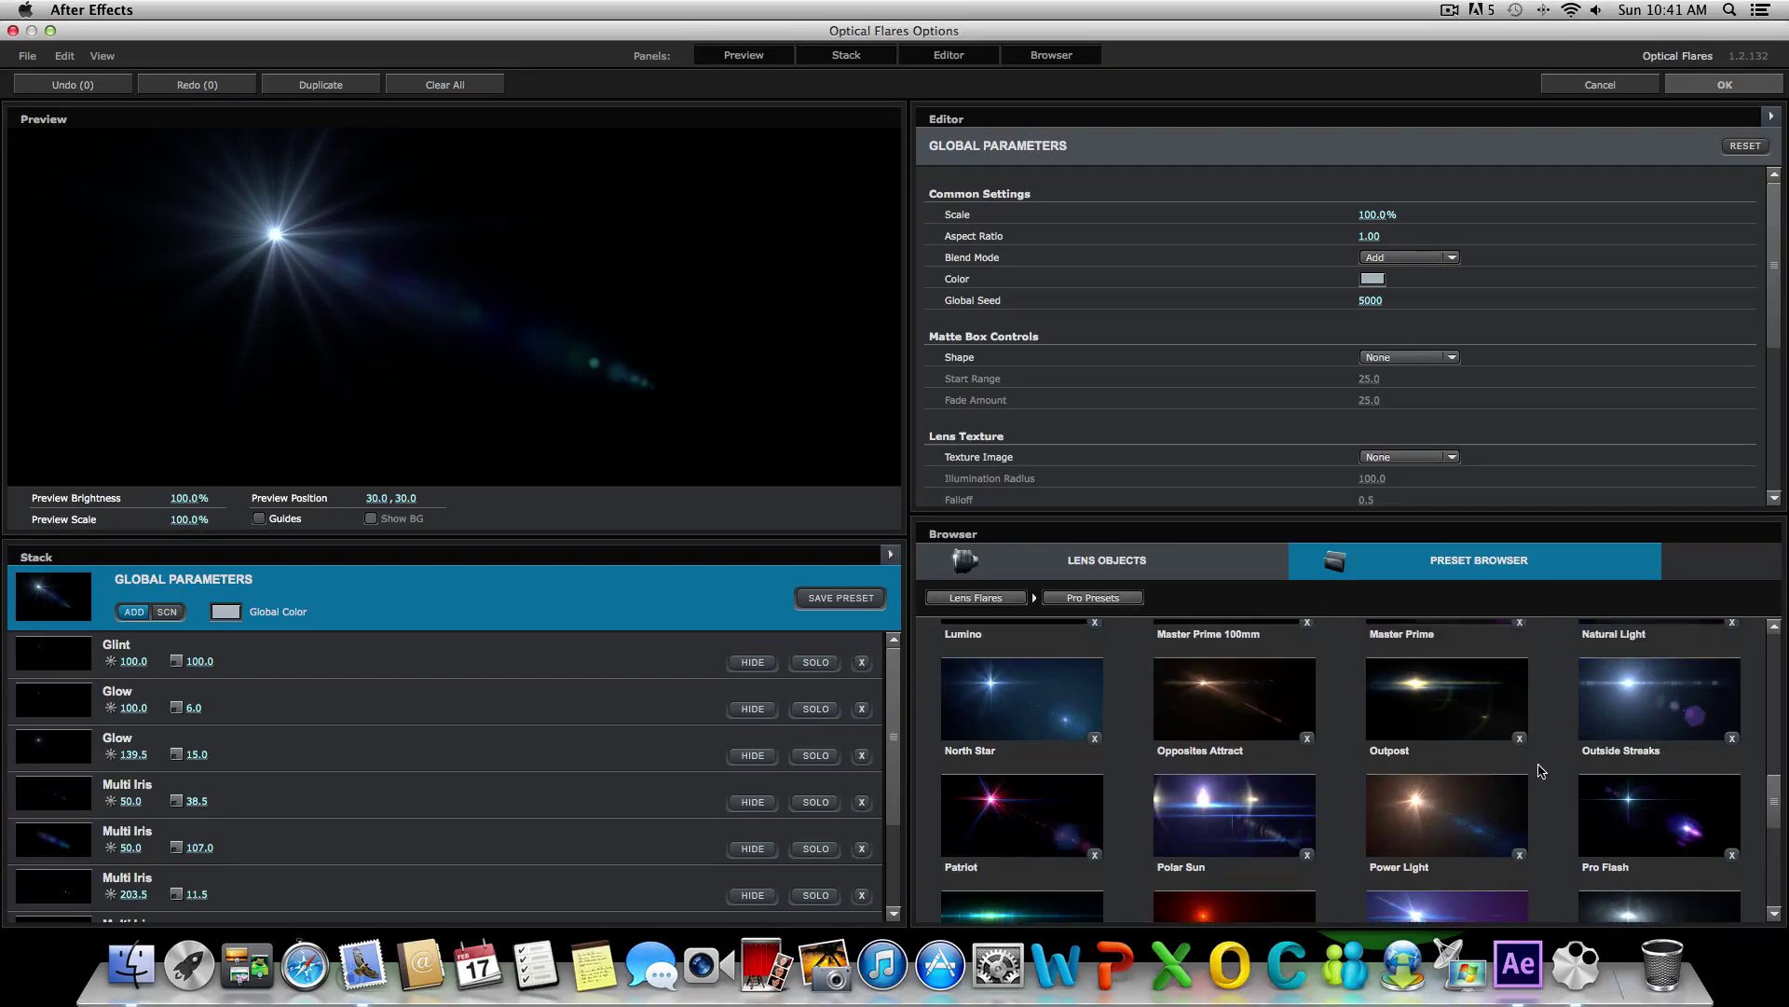
{"action": "left_click", "coordinate": [1627, 691]}
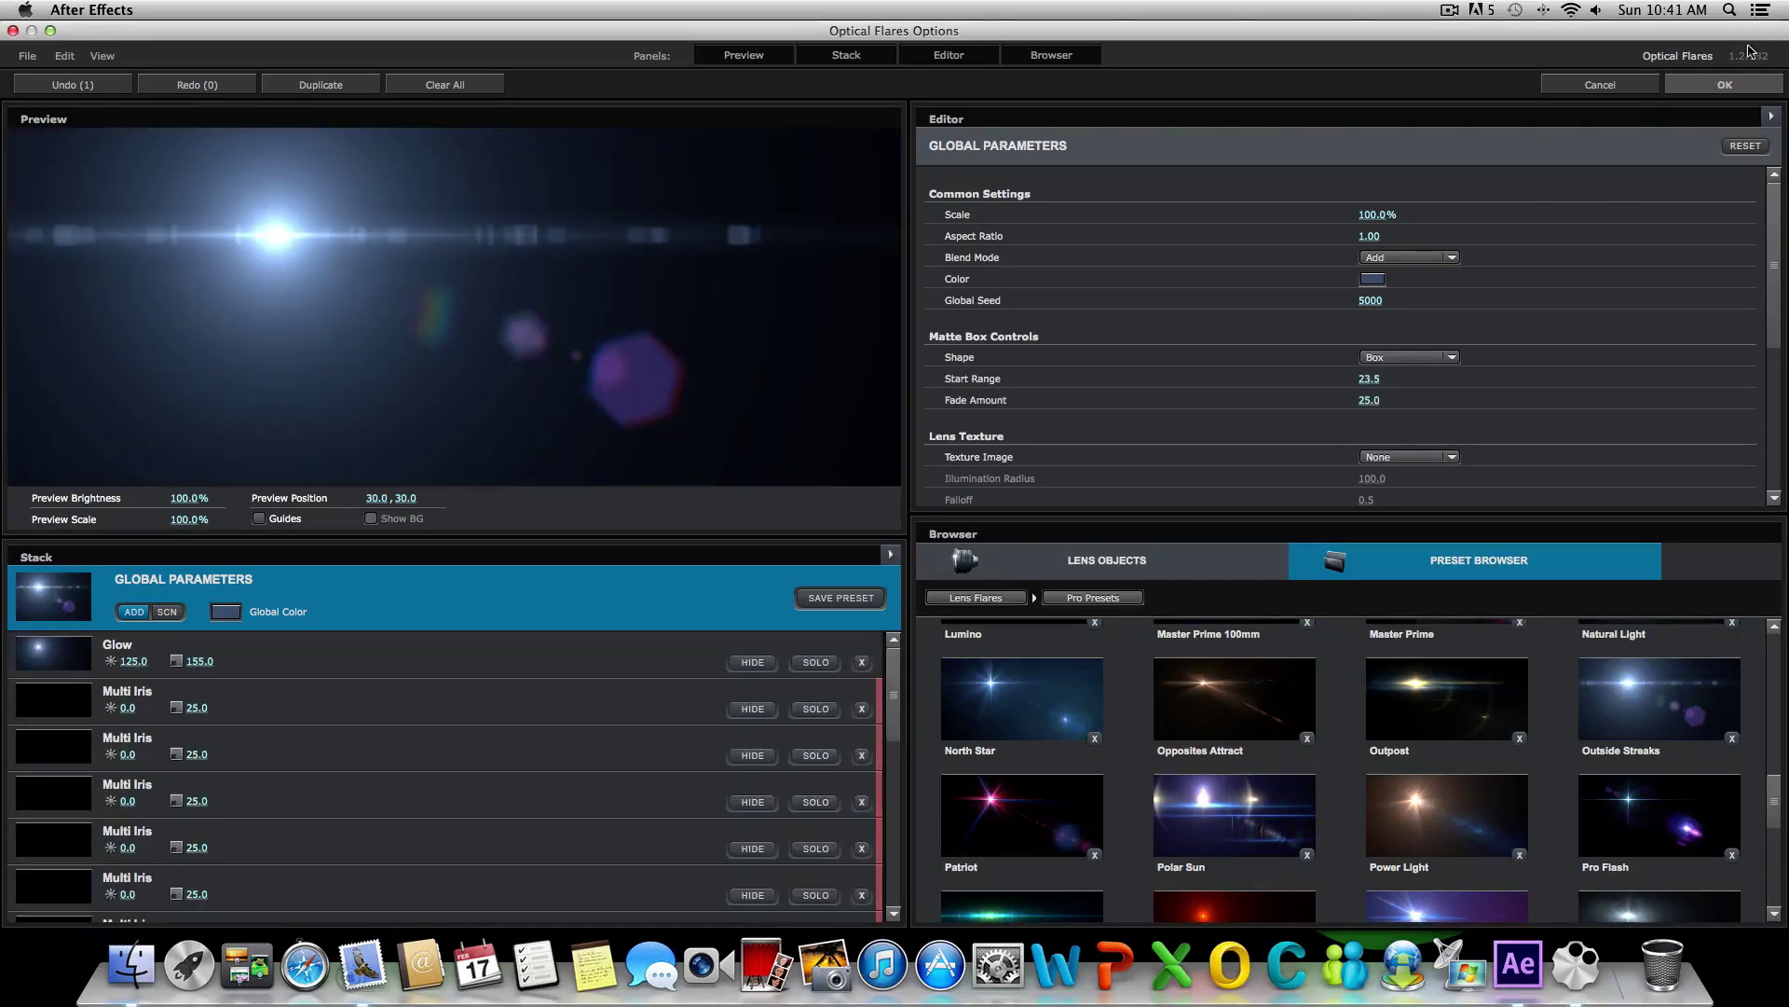
{"action": "left_click", "coordinate": [1725, 84]}
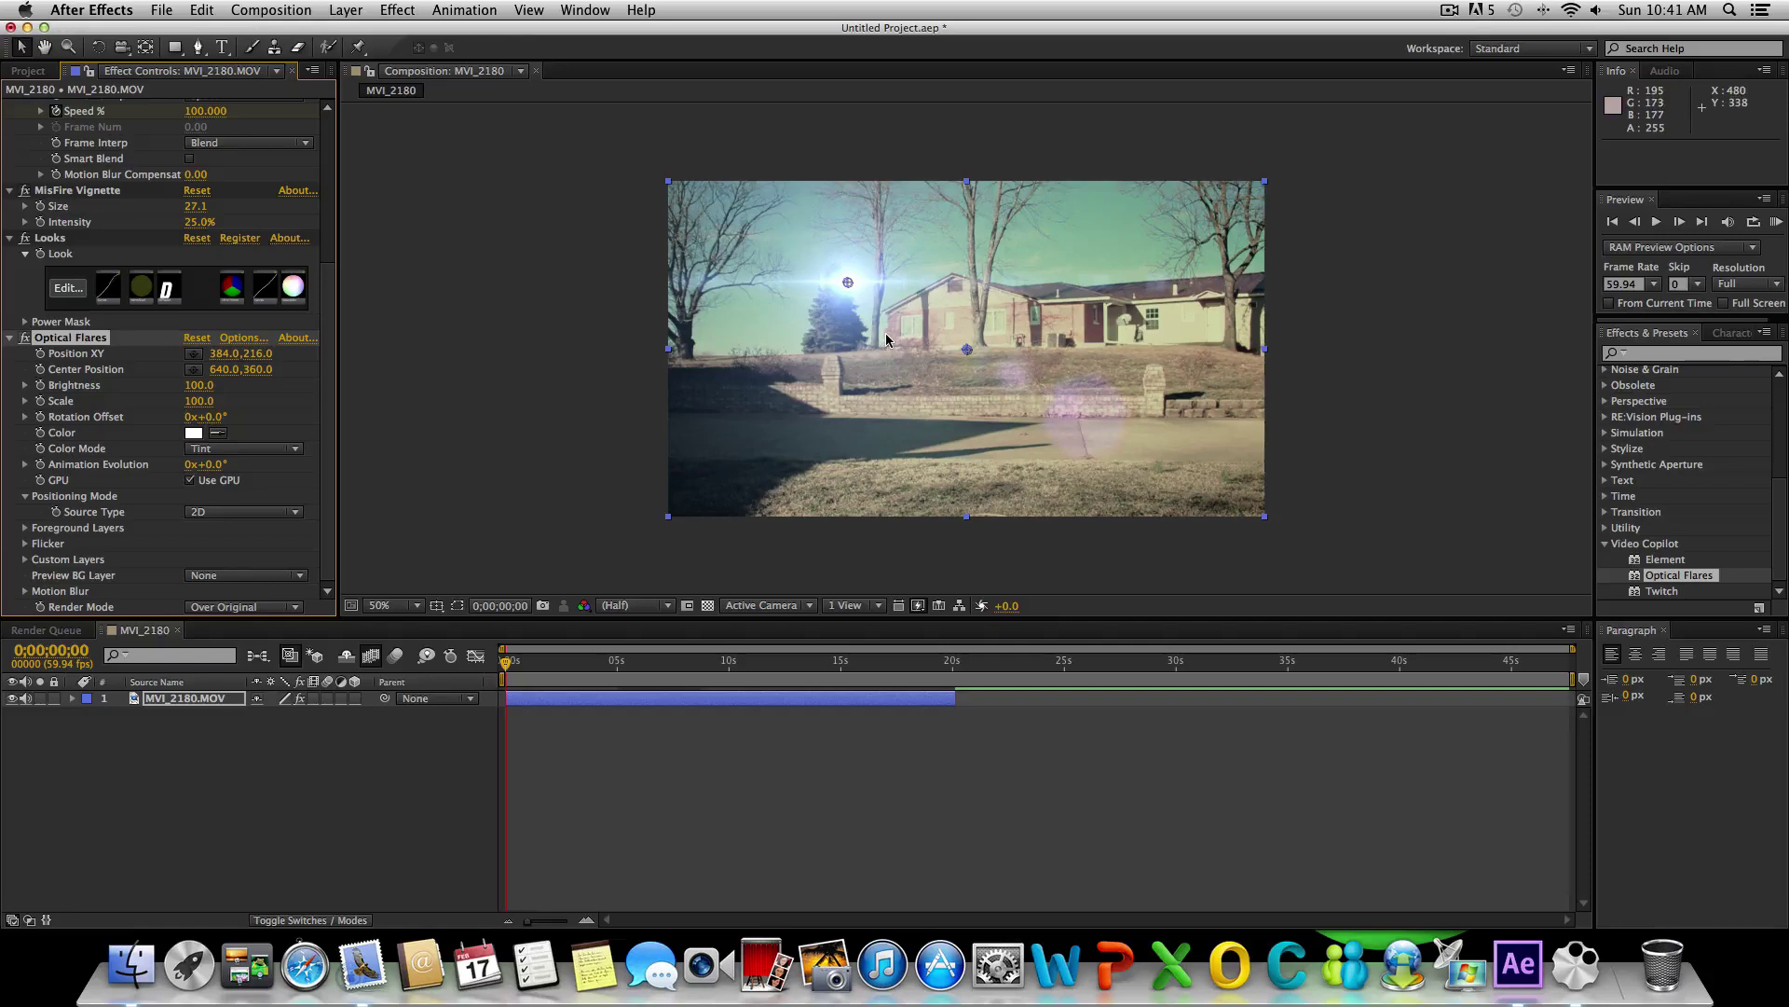
- Place the flare top-left at 28.0, 68.0 with Brightness 190.0 and Scale 110.0, then preview
{"action": "left_click_drag", "start_coordinate": [849, 284], "coordinate": [702, 349]}
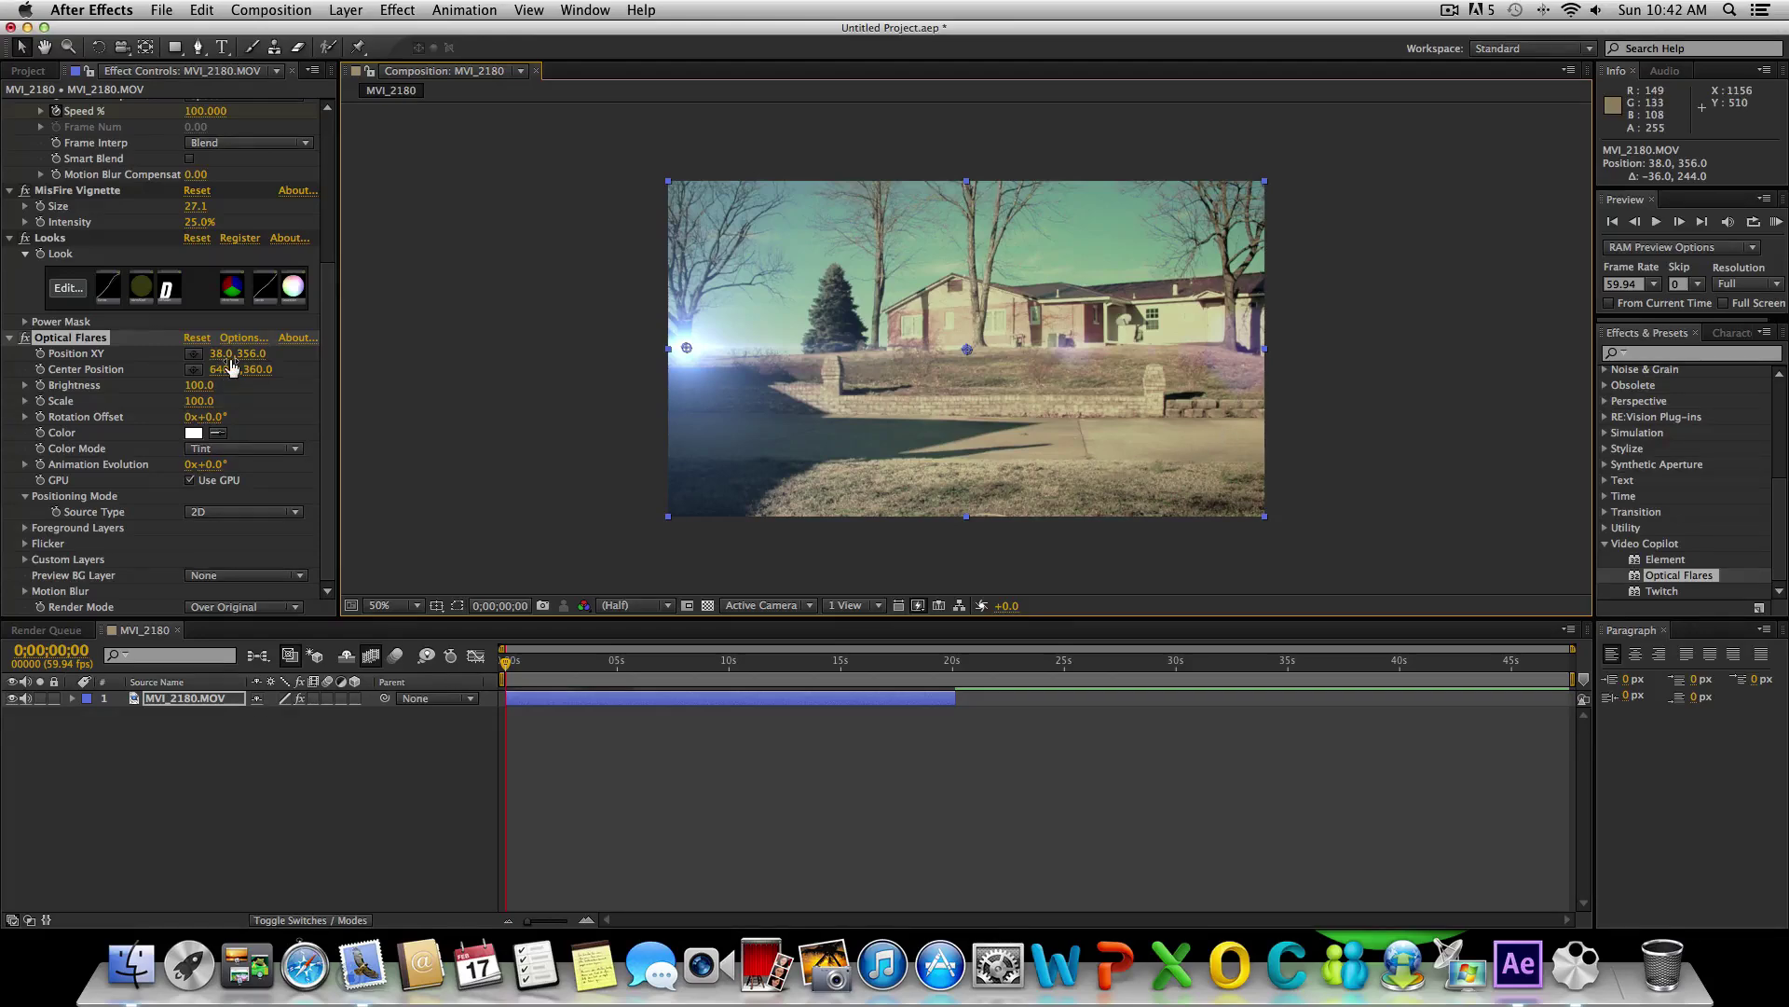
{"action": "left_click_drag", "start_coordinate": [199, 384], "coordinate": [206, 384]}
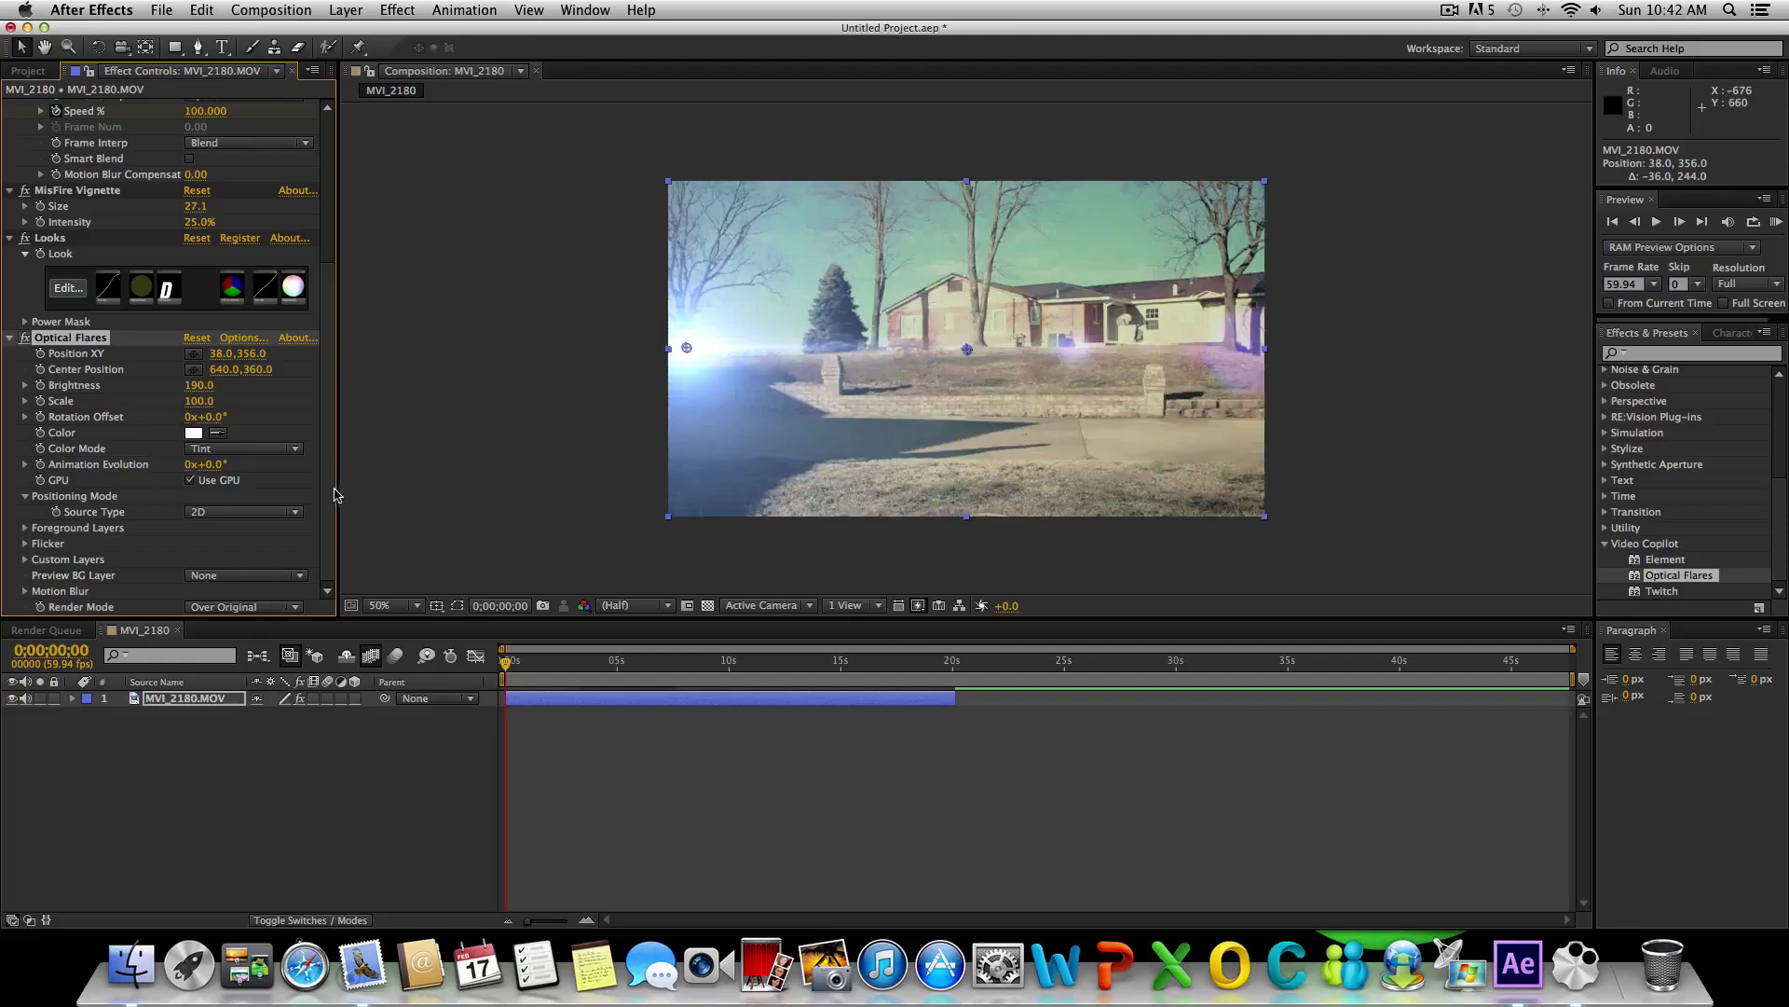
{"action": "left_click_drag", "start_coordinate": [687, 349], "coordinate": [682, 218]}
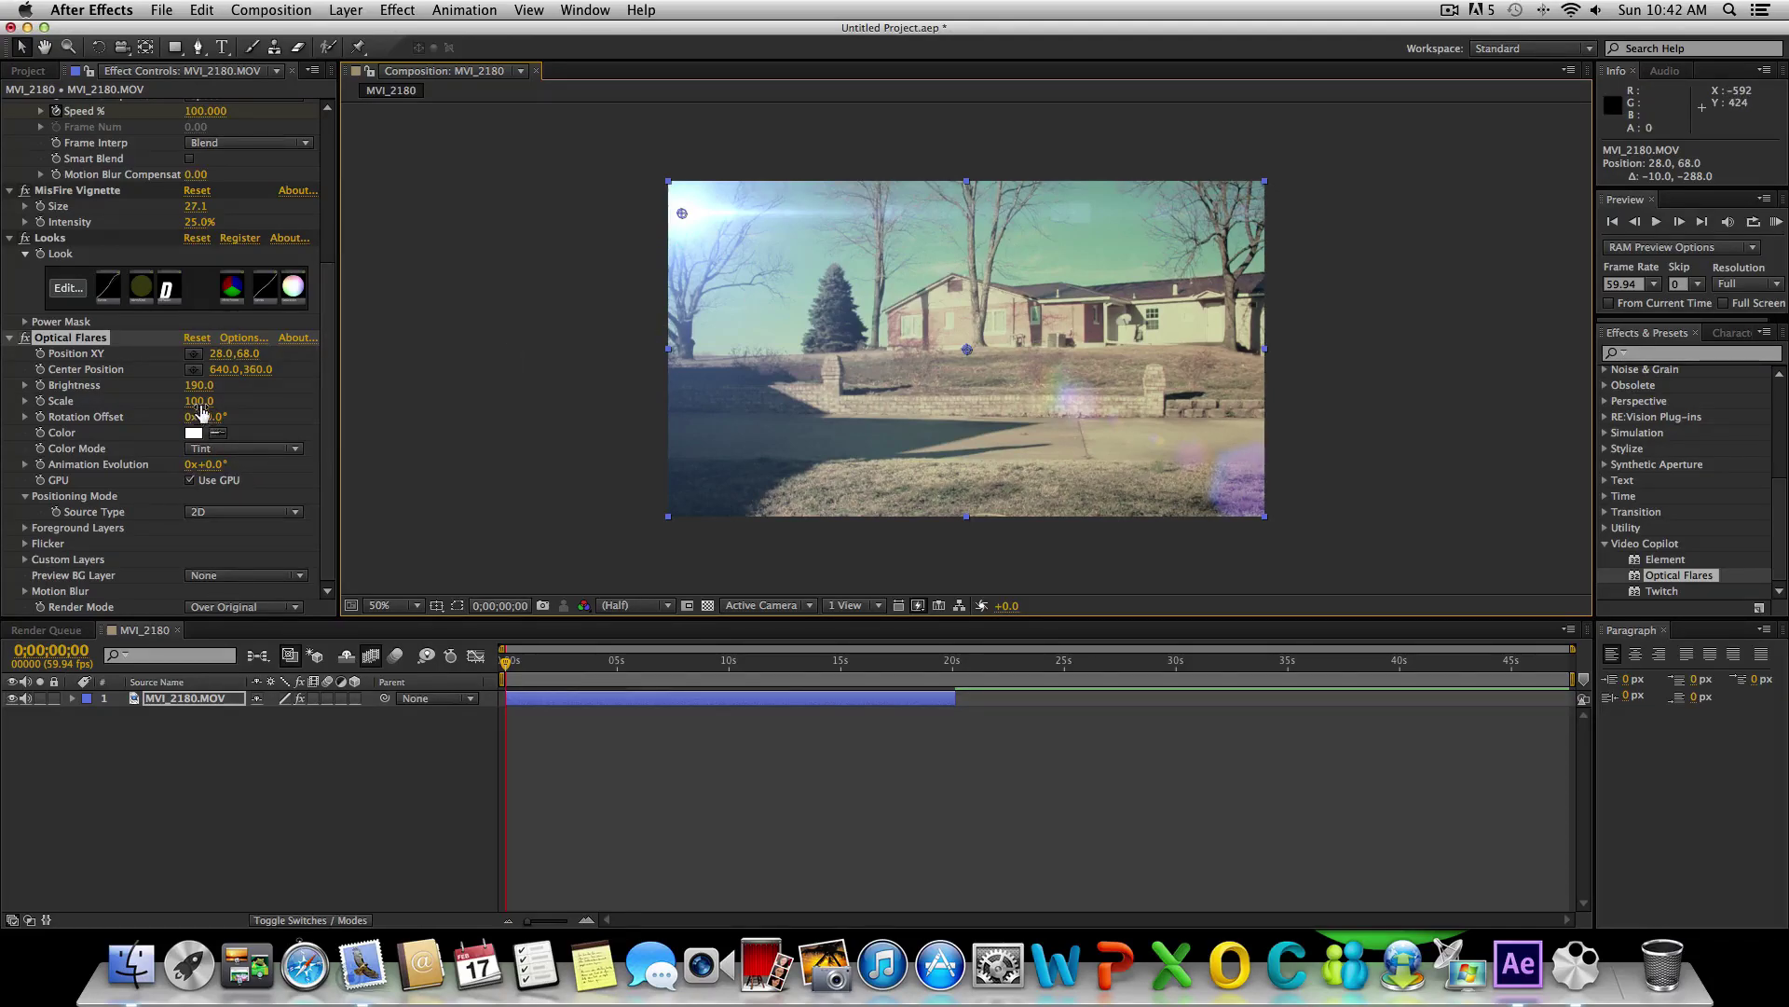
{"action": "left_click_drag", "start_coordinate": [203, 405], "coordinate": [206, 401]}
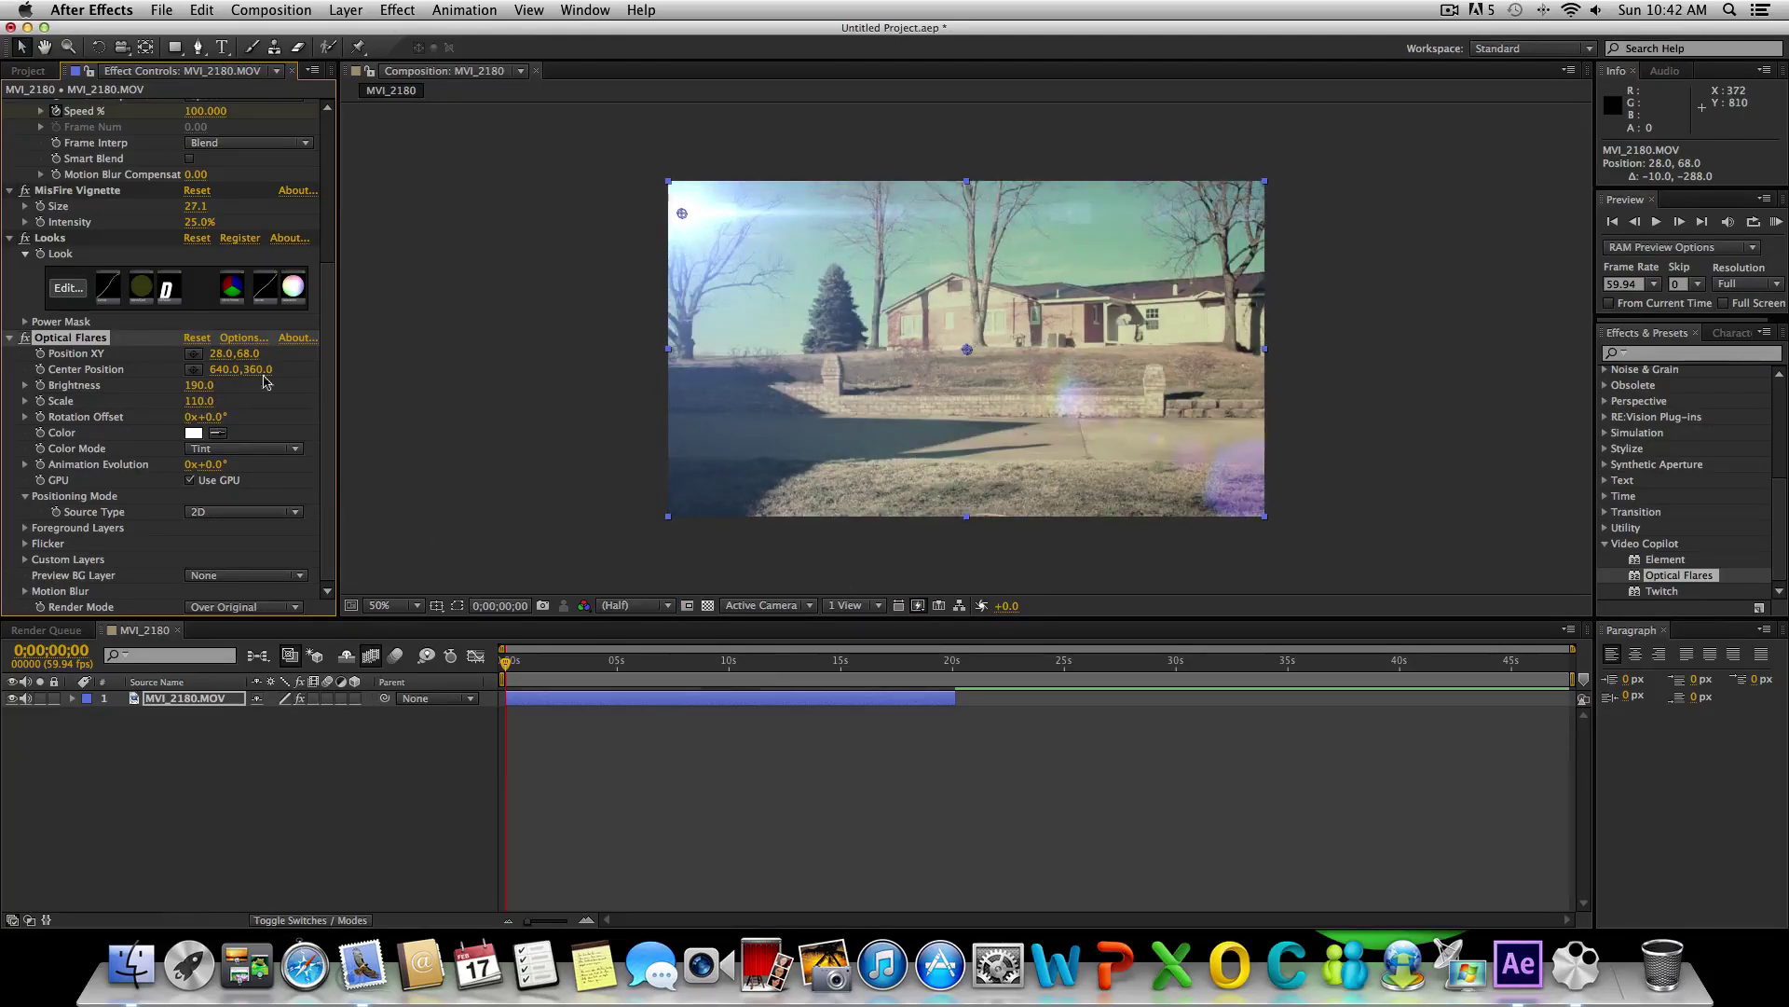
{"action": "key", "text": "space"}
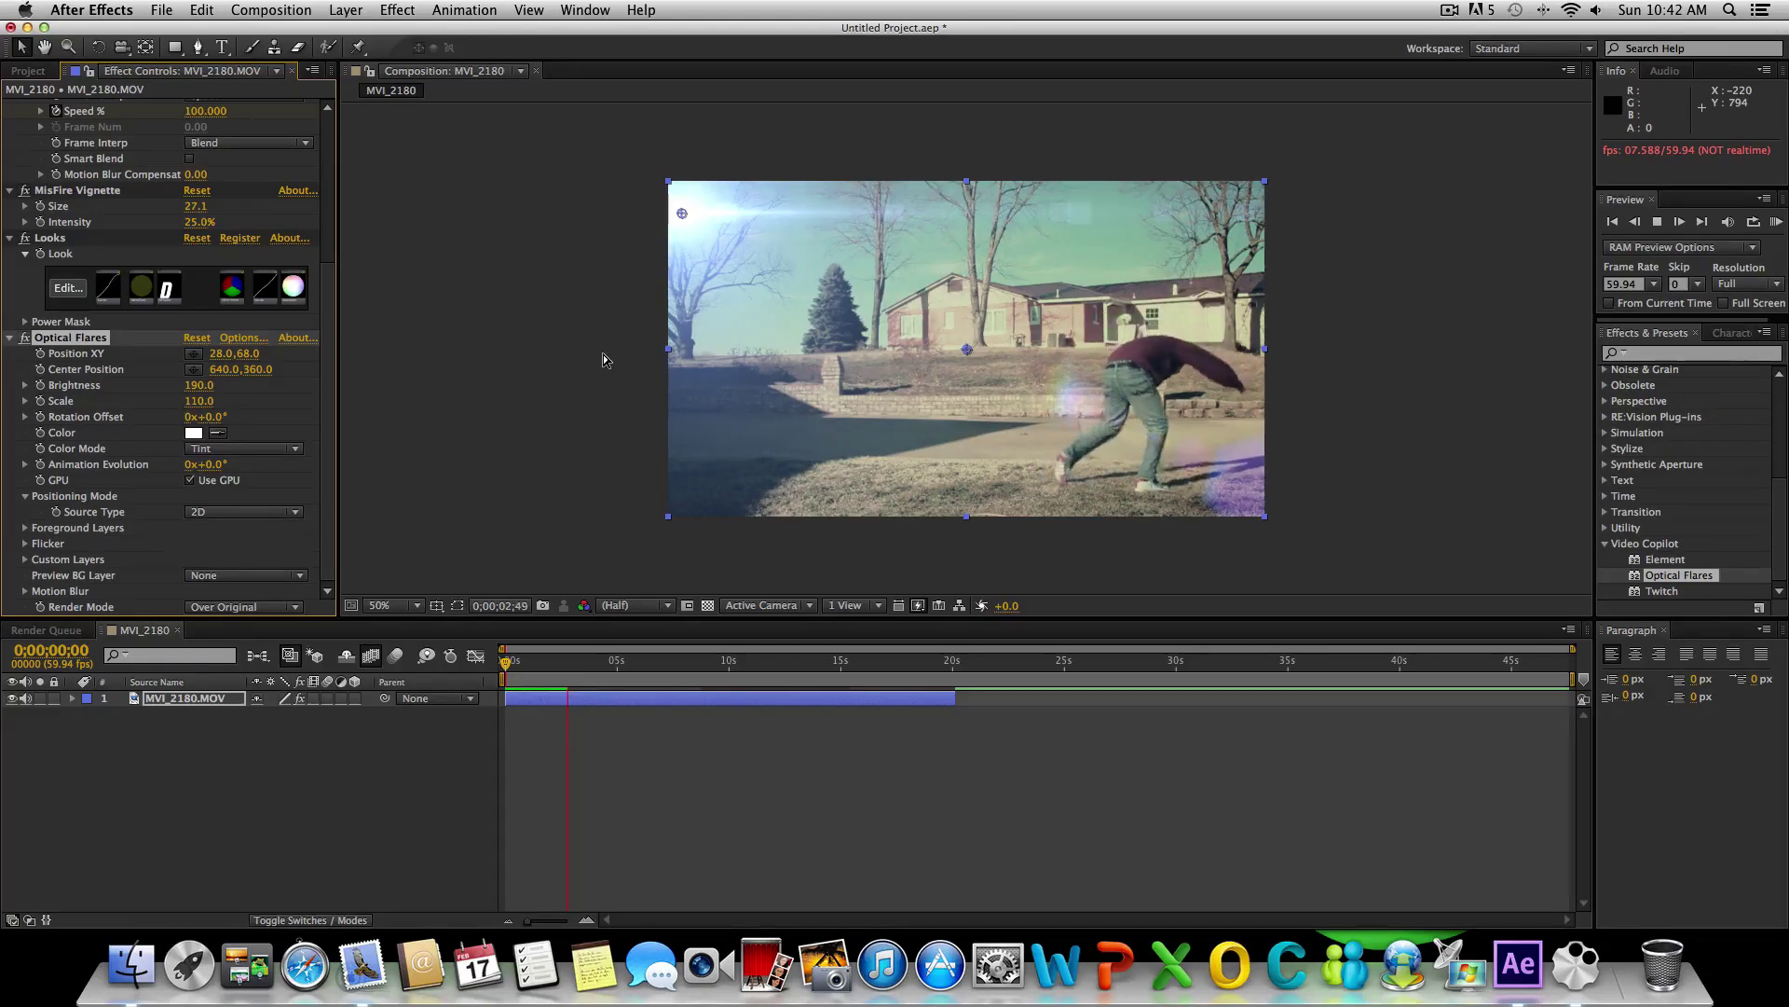
{"action": "key", "text": "space"}
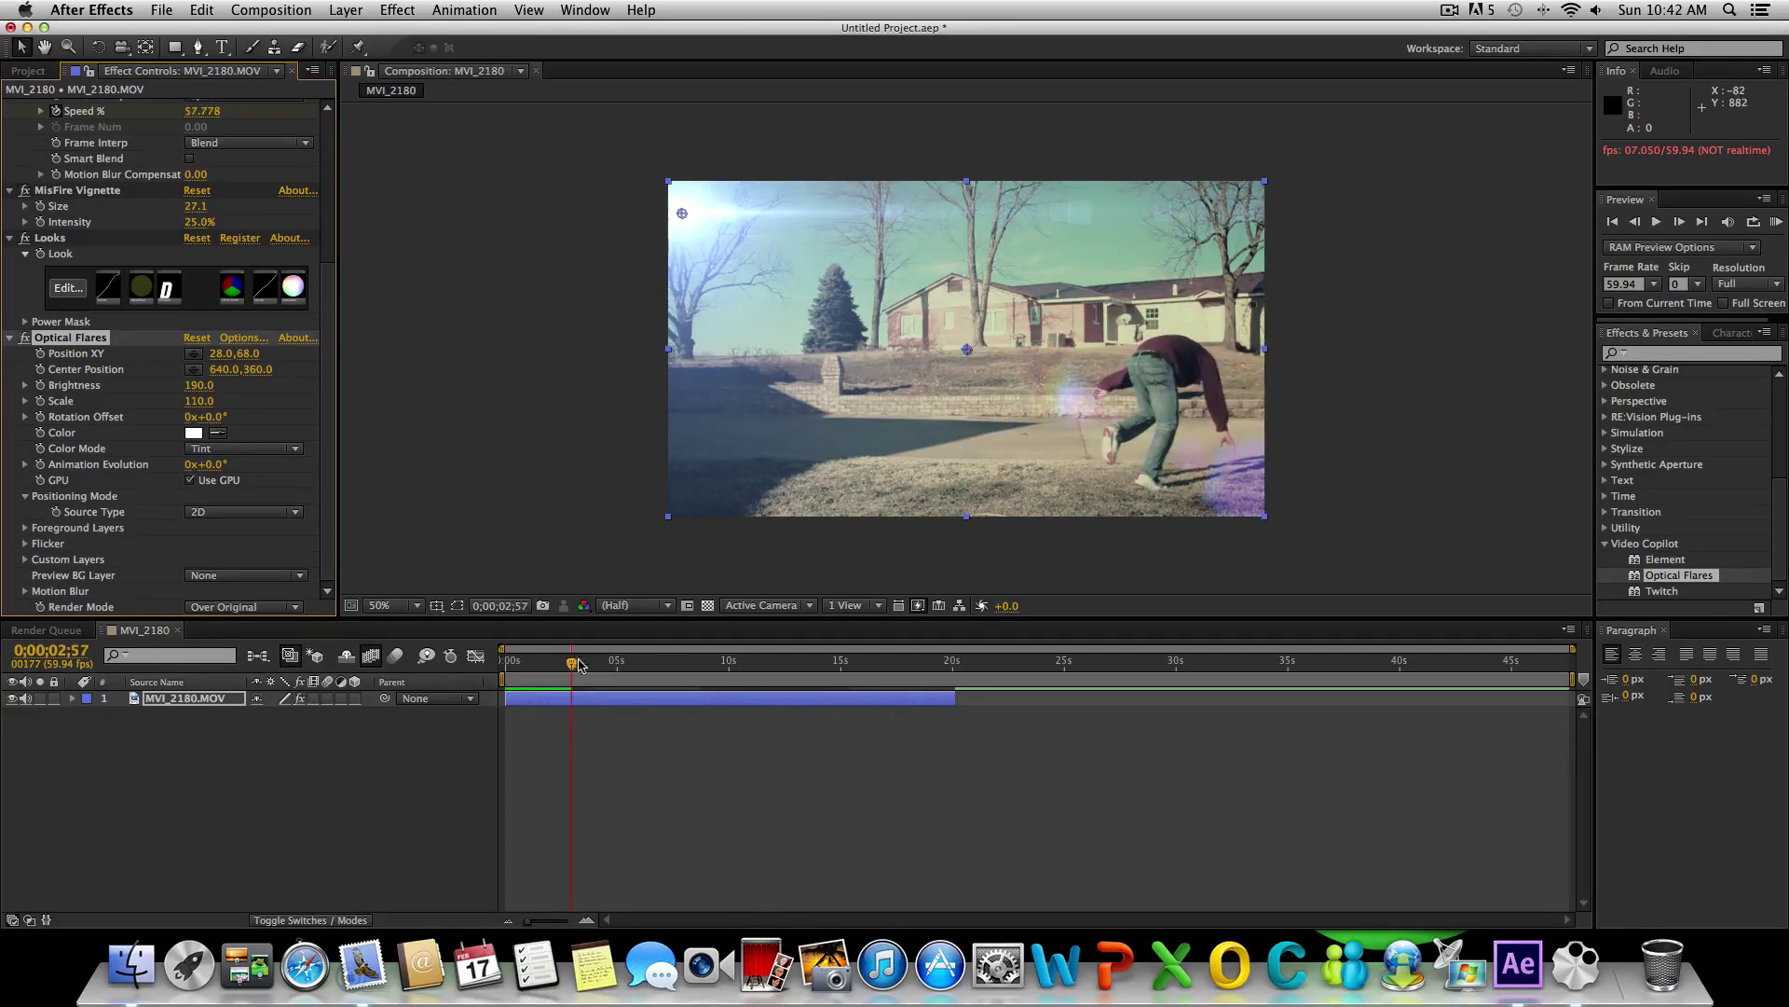
{"action": "key", "text": "space"}
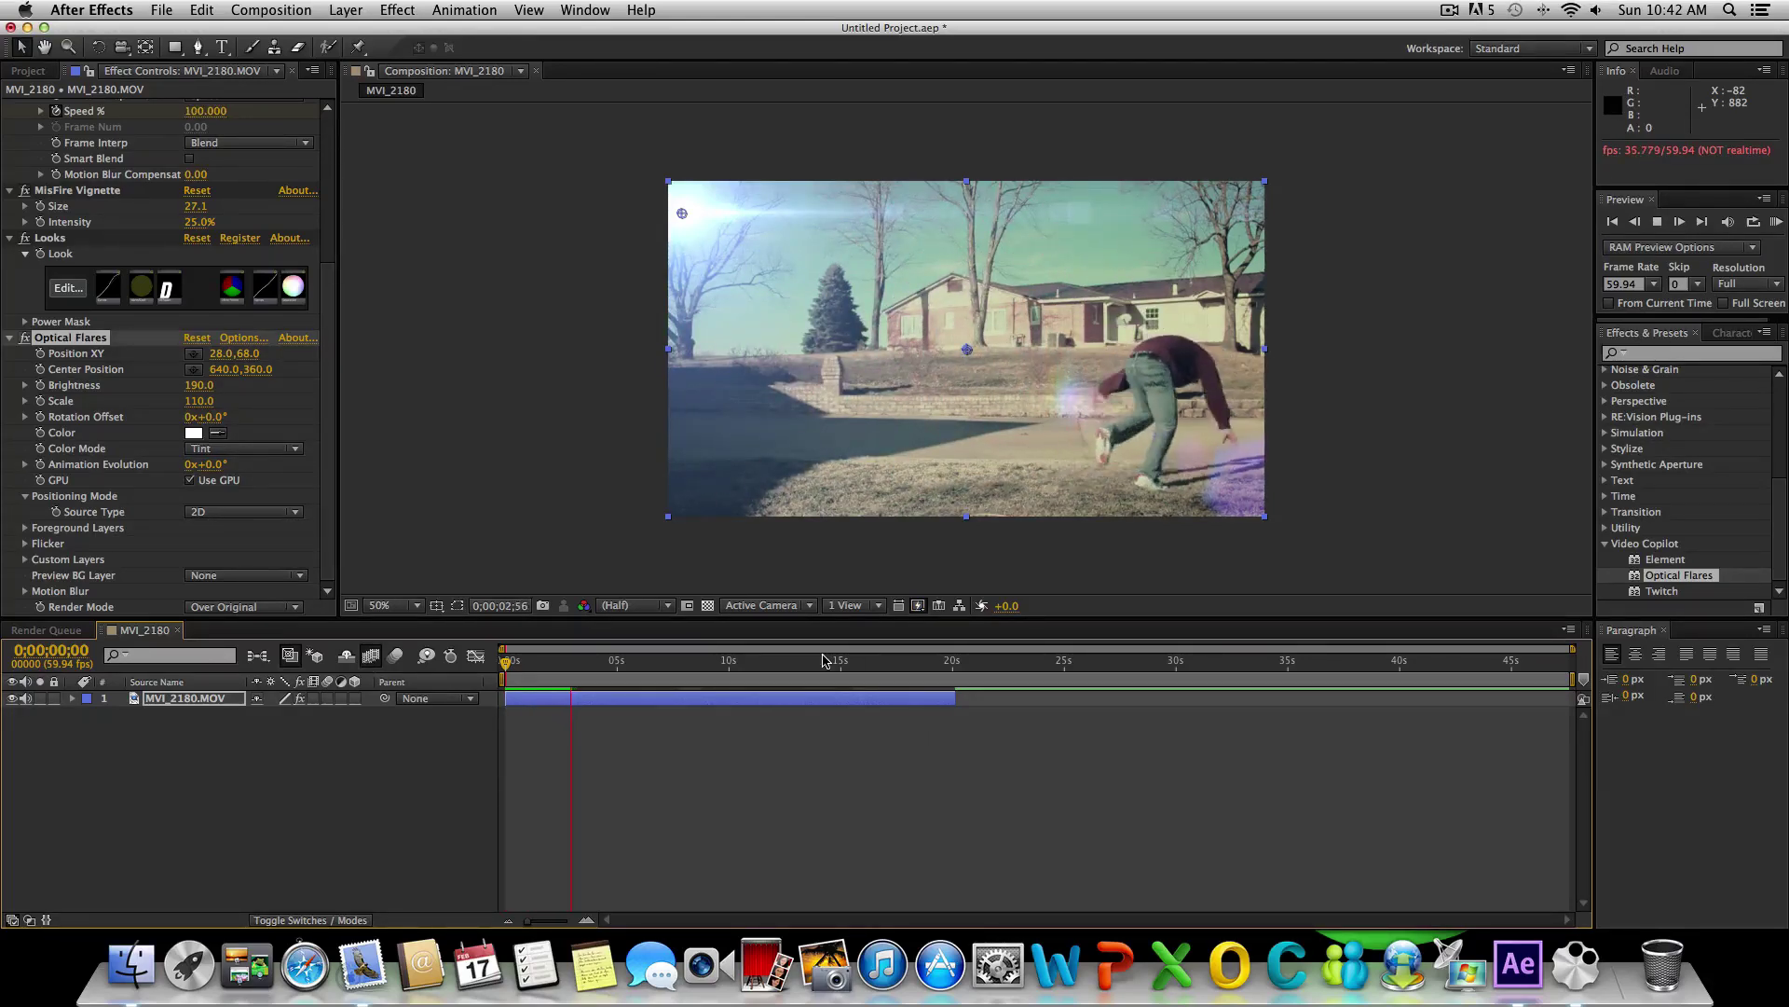
{"action": "key", "text": "space"}
{"action": "left_click_drag", "start_coordinate": [579, 668], "coordinate": [471, 677]}
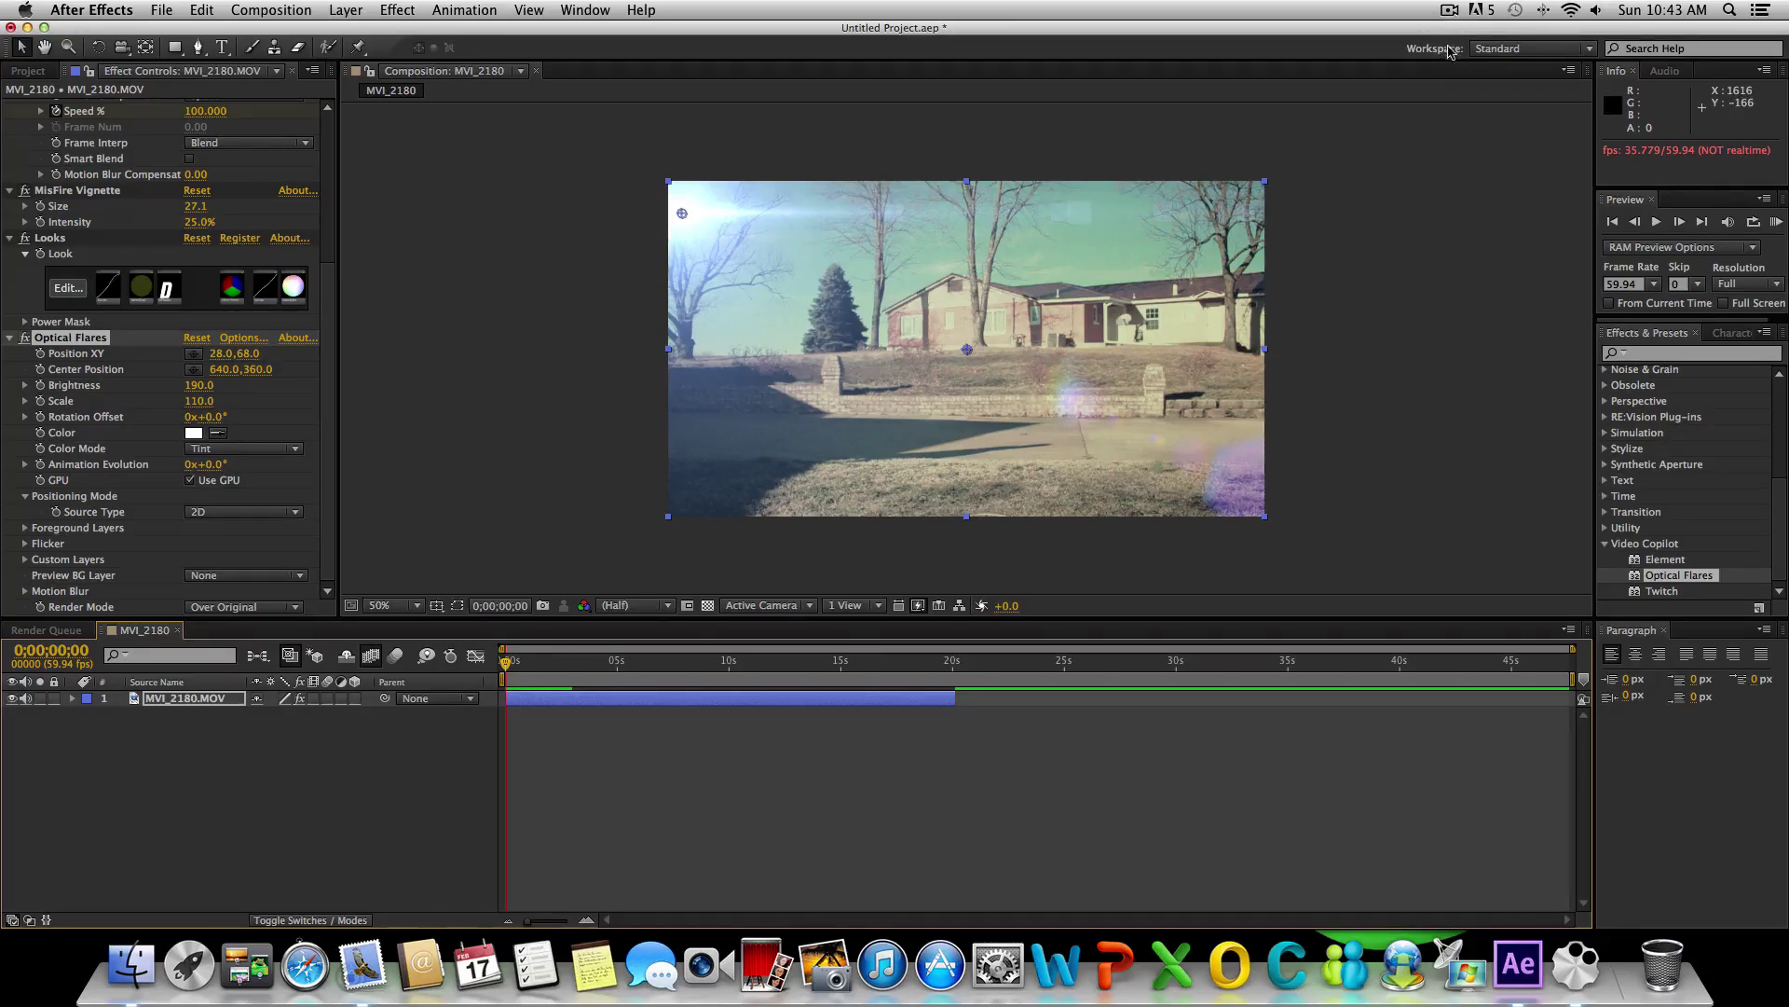
{"action": "left_click", "coordinate": [1449, 10]}
{"action": "left_click", "coordinate": [1471, 69]}
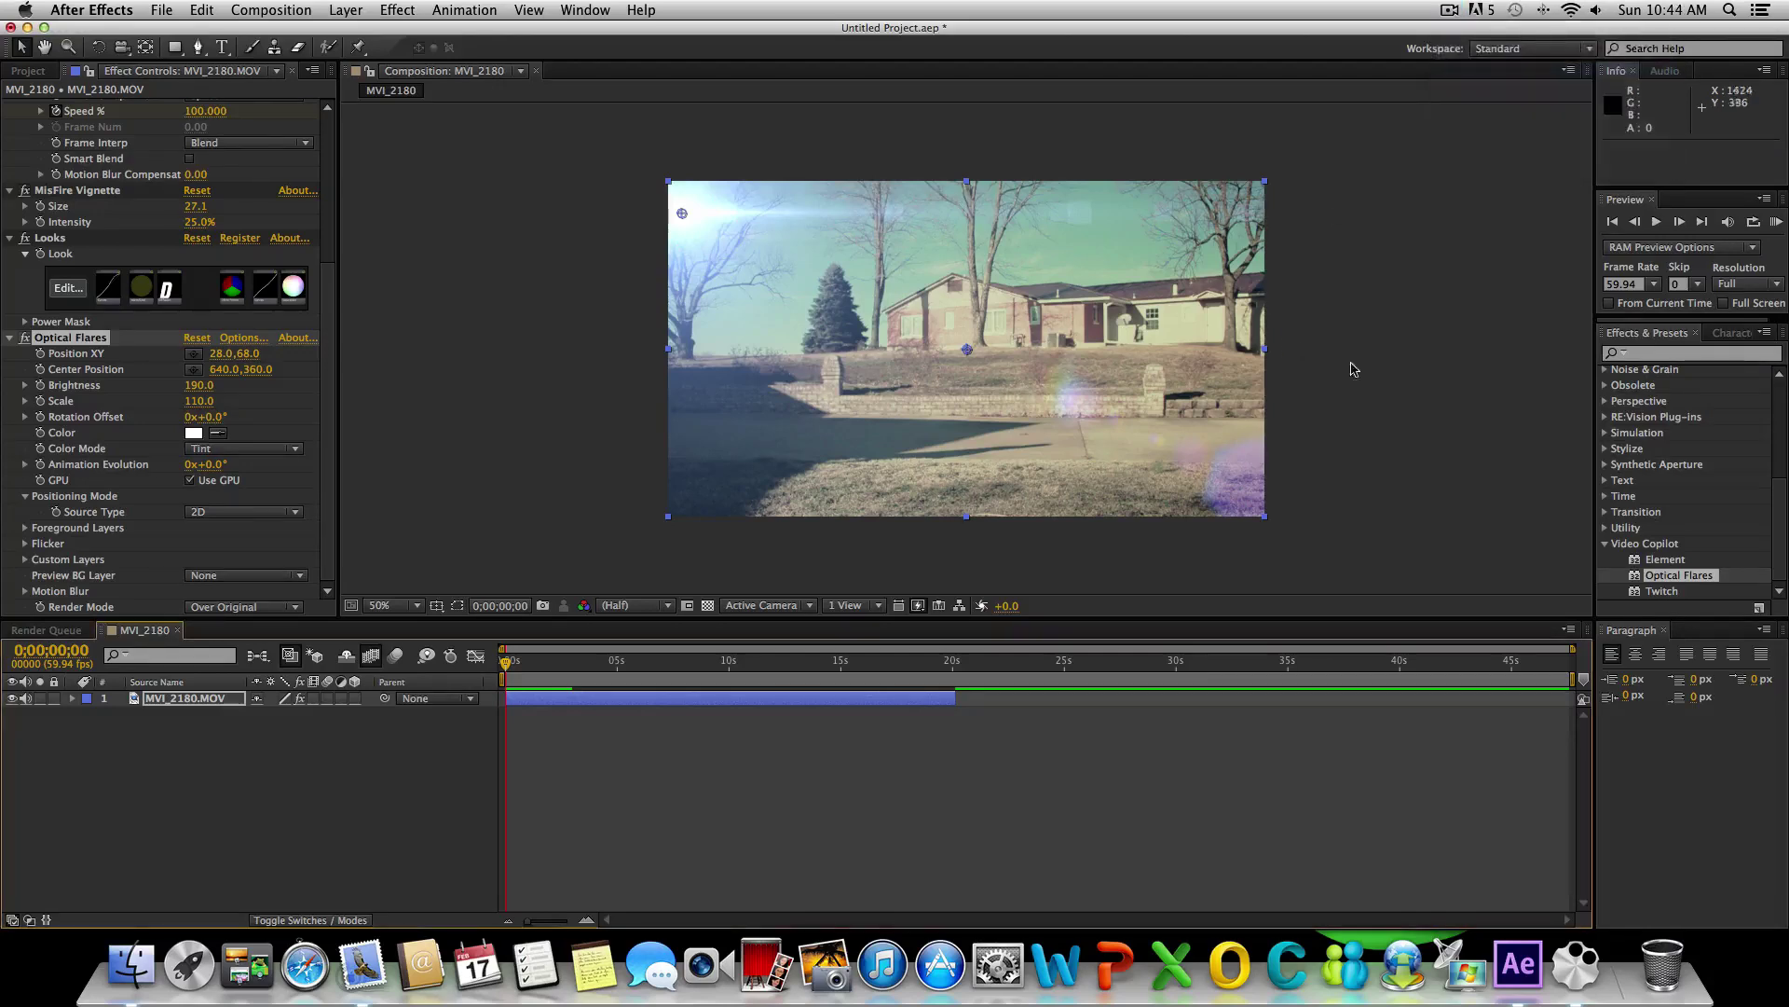
{"action": "key", "text": "space"}
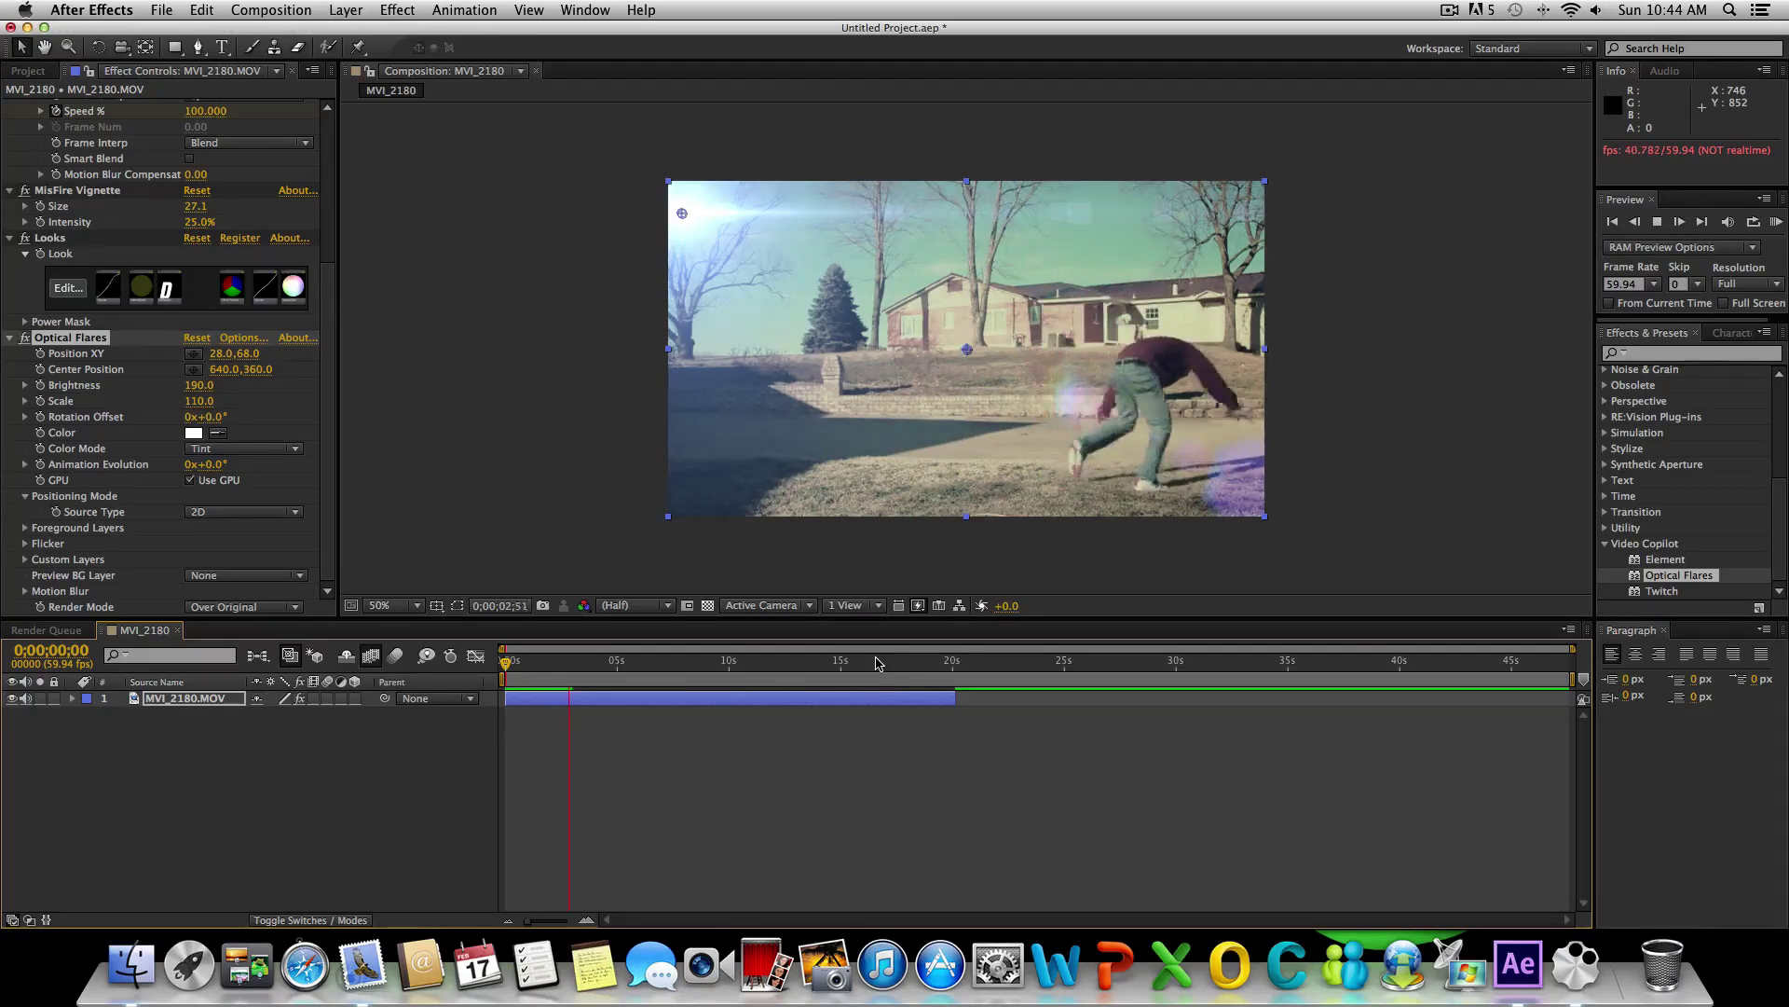
{"action": "key", "text": "space"}
{"action": "mouse_move", "coordinate": [566, 667]}
{"action": "left_mouse_down"}
{"action": "mouse_move", "coordinate": [504, 668]}
{"action": "mouse_move", "coordinate": [593, 663]}
{"action": "left_mouse_up"}
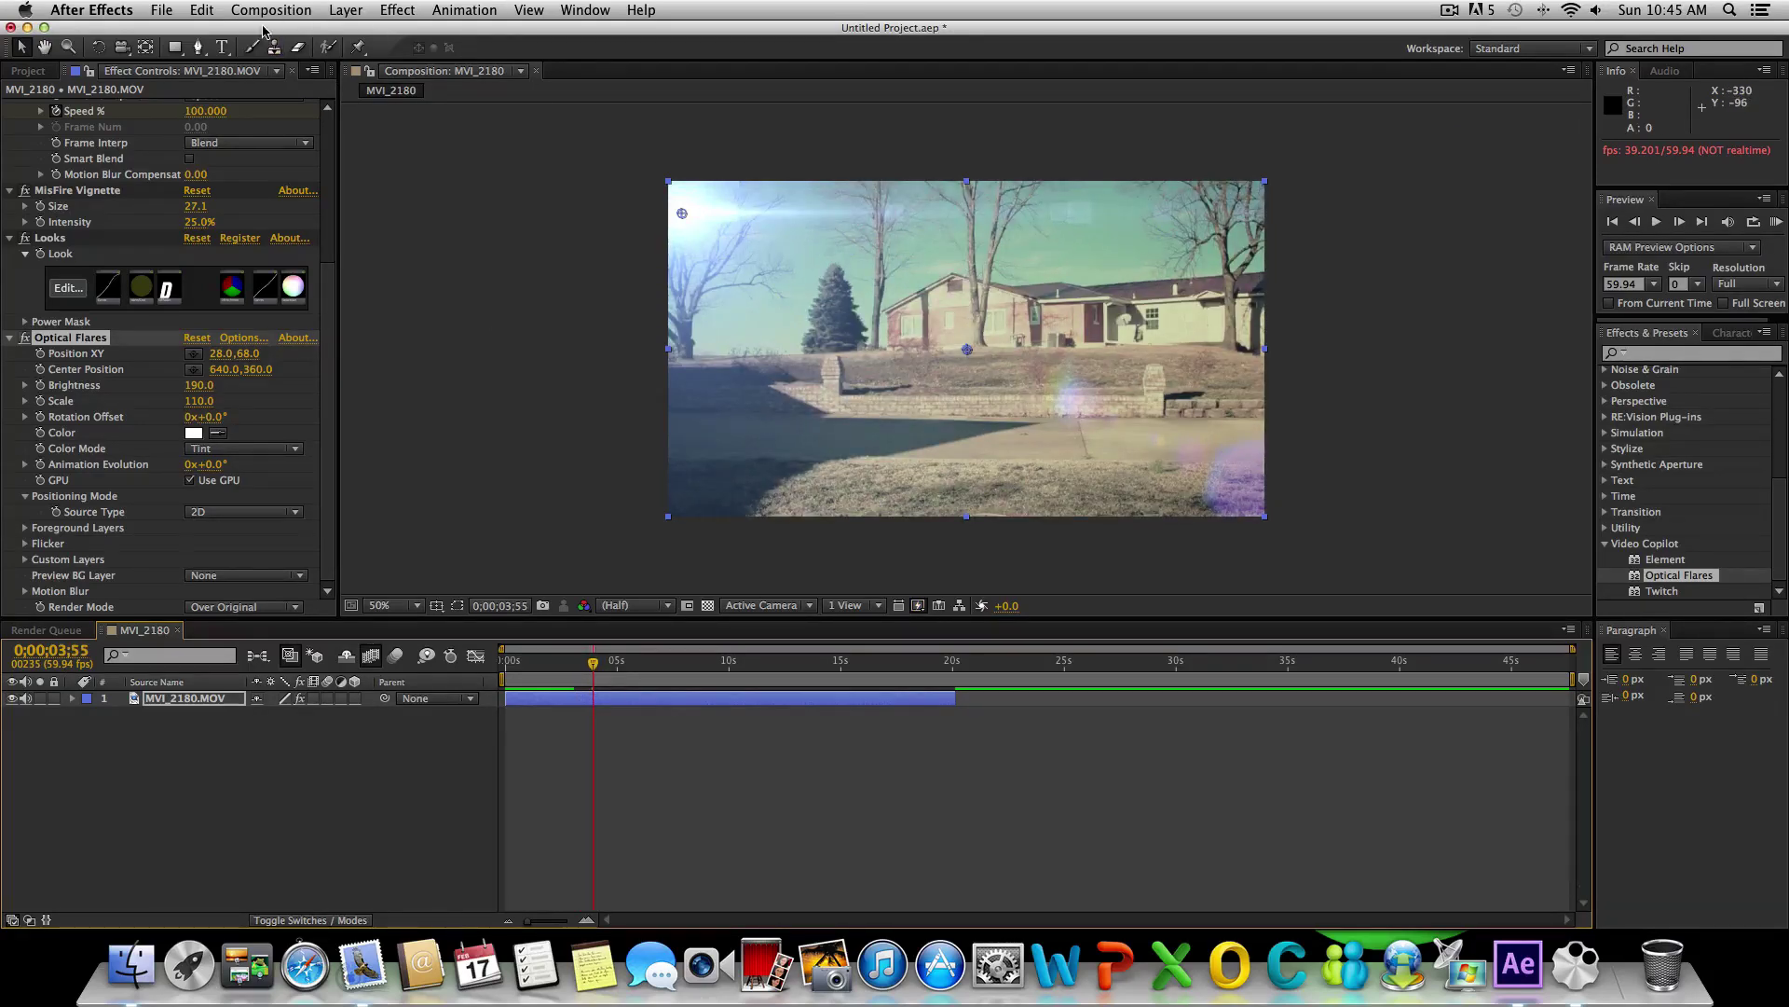
- Split the clip layer at 0;00;03;55 and delete the later part
{"action": "left_click", "coordinate": [203, 9]}
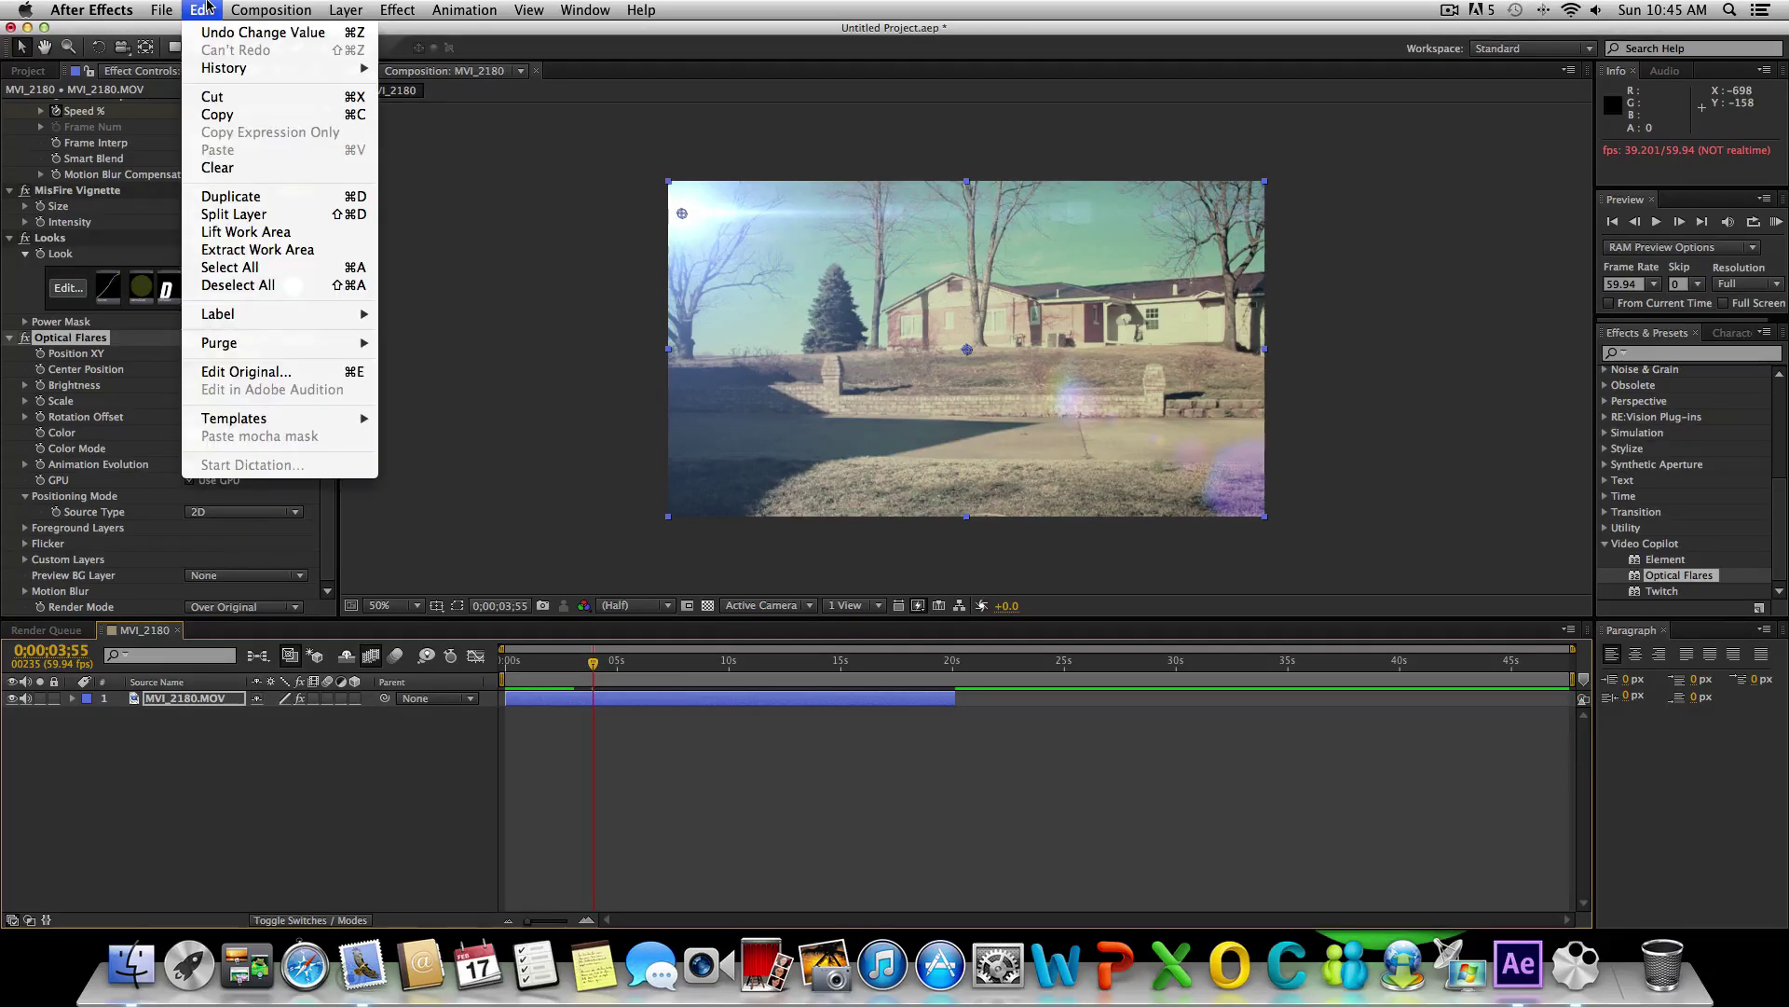
{"action": "left_click", "coordinate": [233, 214]}
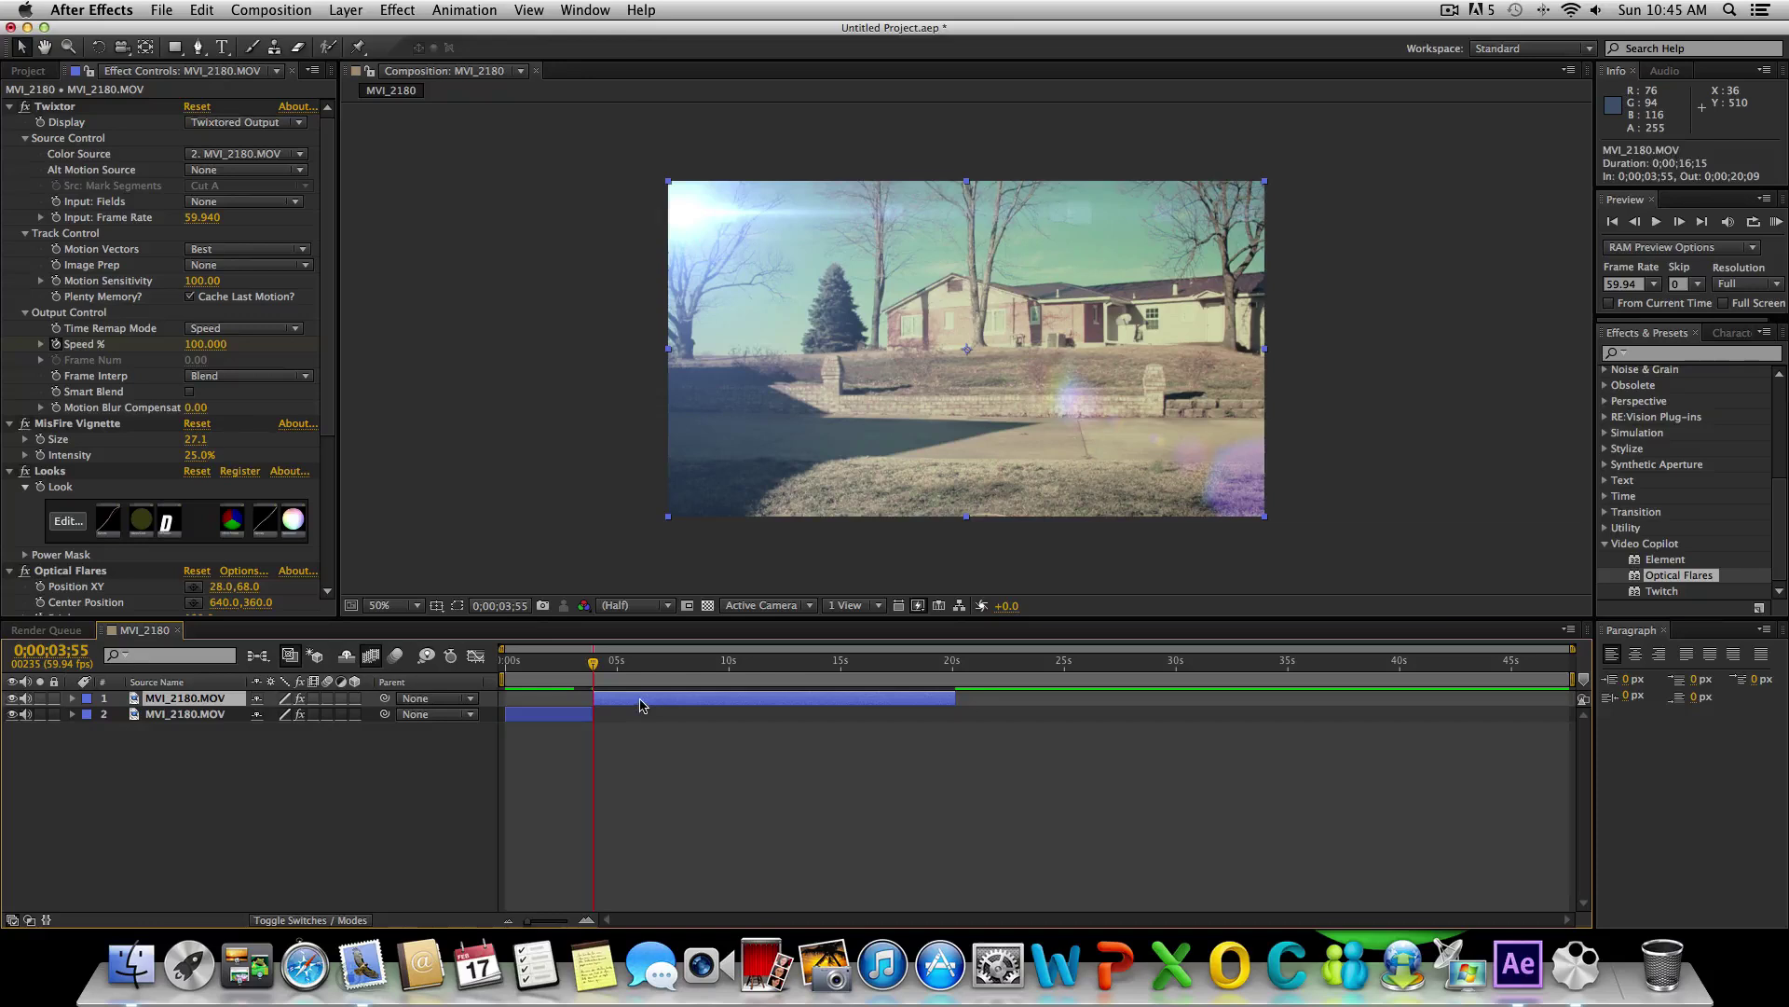
{"action": "key", "text": "Delete"}
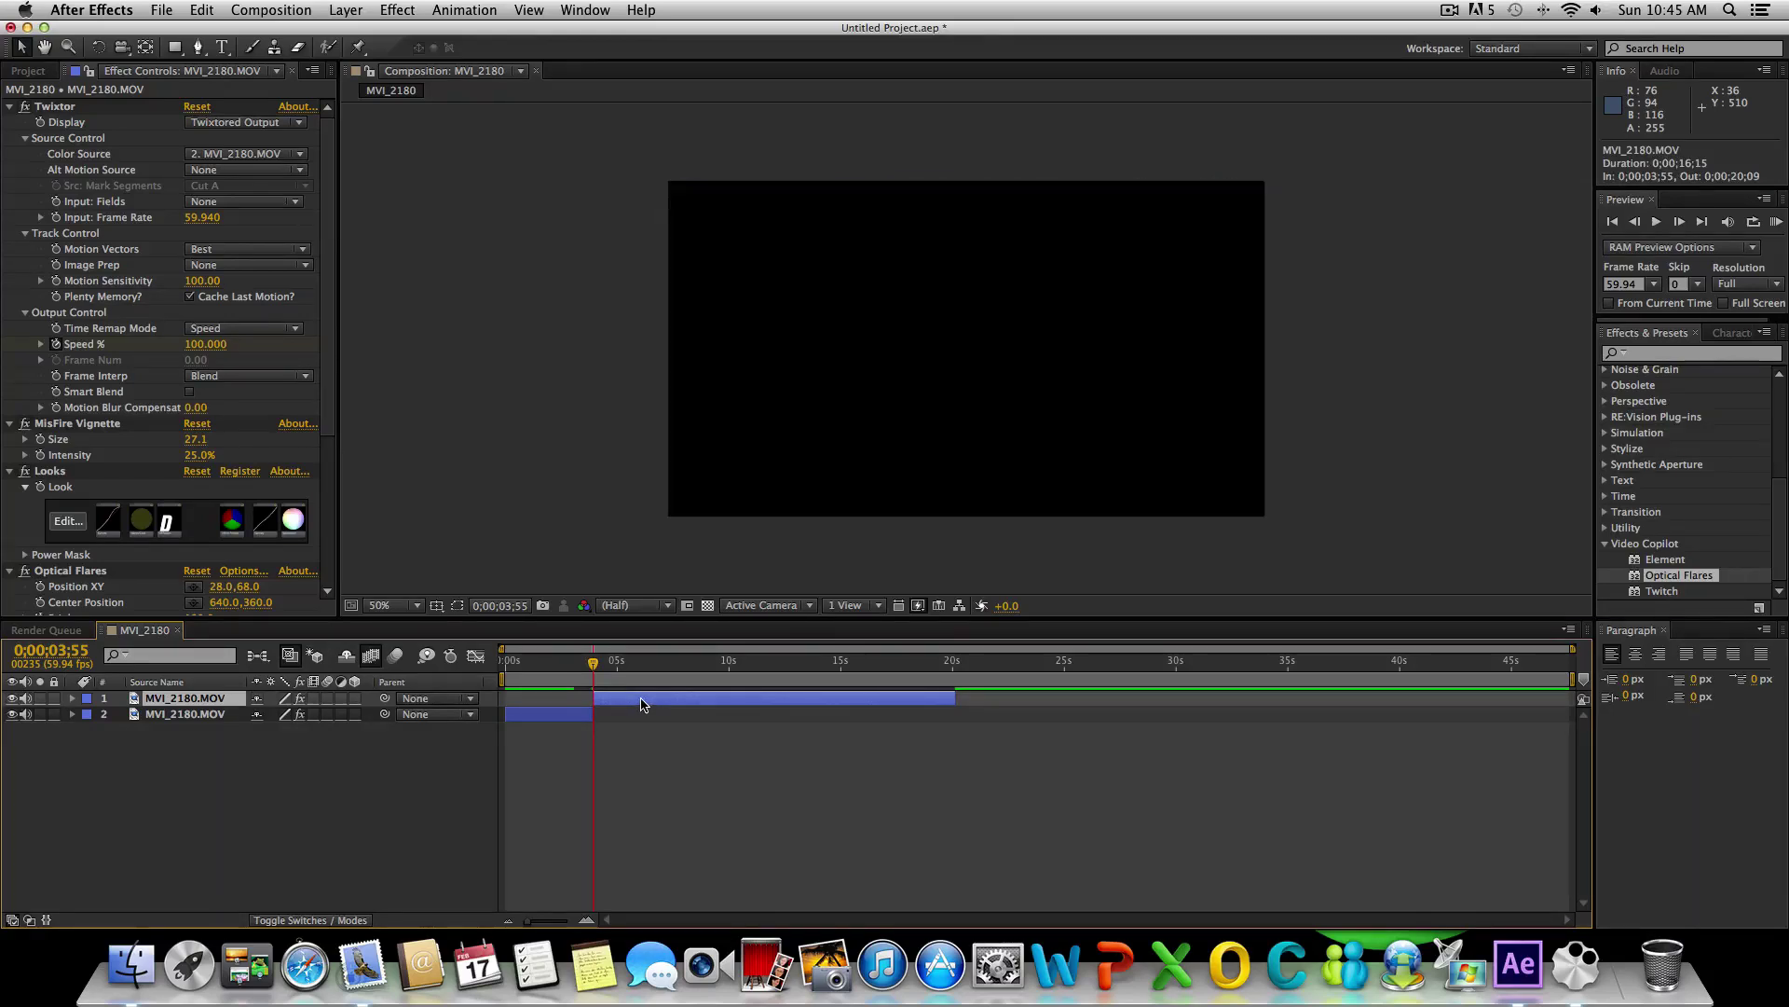
{"action": "left_click", "coordinate": [550, 701]}
{"action": "mouse_move", "coordinate": [591, 662]}
{"action": "left_mouse_down"}
{"action": "mouse_move", "coordinate": [561, 661]}
{"action": "mouse_move", "coordinate": [595, 662]}
{"action": "left_mouse_up"}
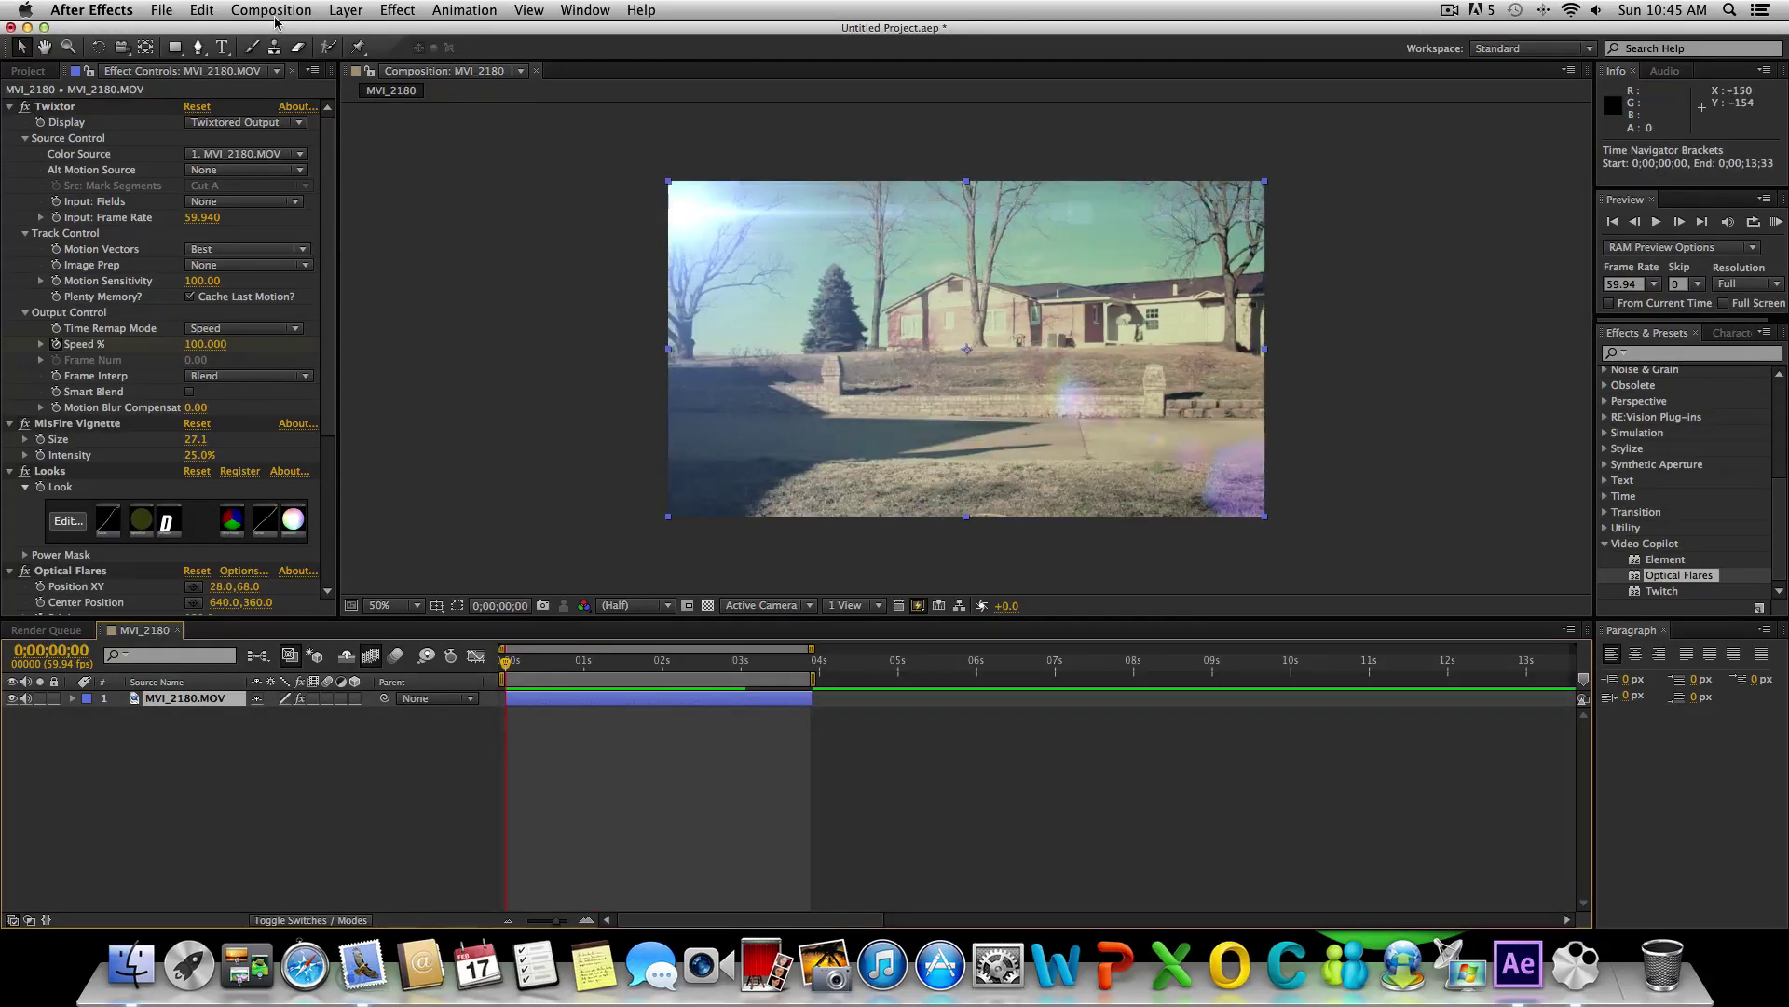
- Set the composition duration to 0;00;04;00 and extend the work area to its end
{"action": "left_click", "coordinate": [272, 11]}
{"action": "left_click", "coordinate": [280, 58]}
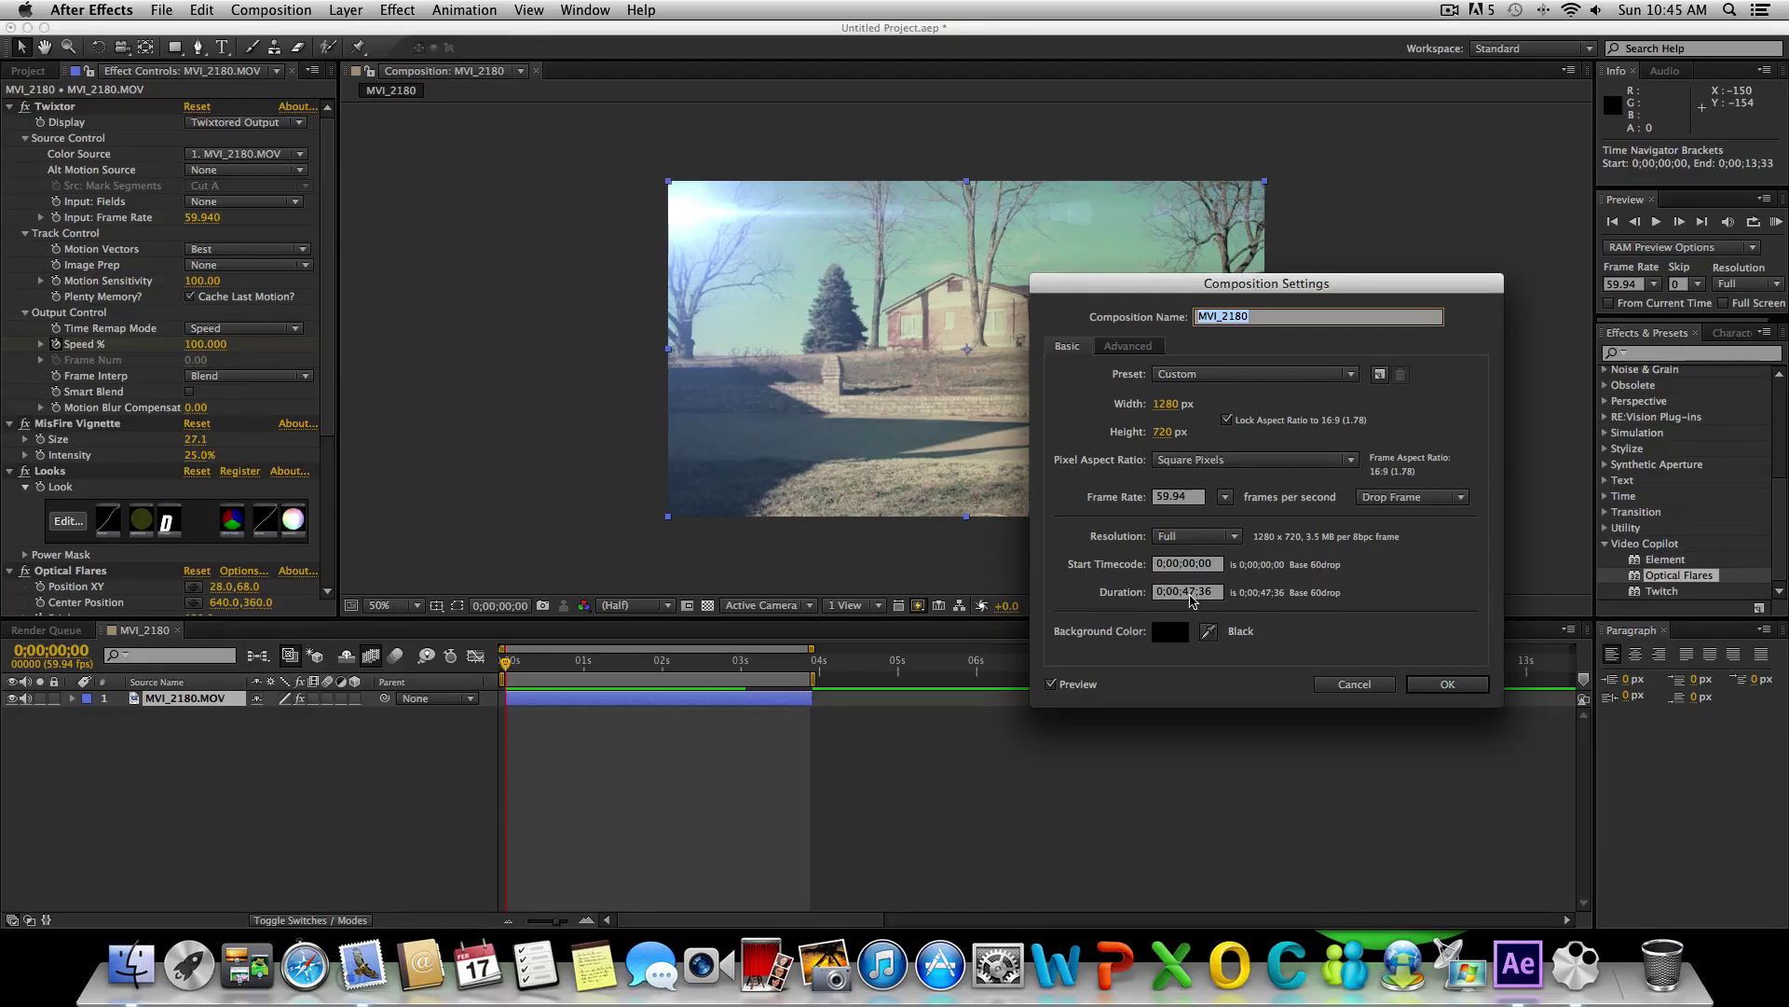
{"action": "left_click", "coordinate": [1190, 595]}
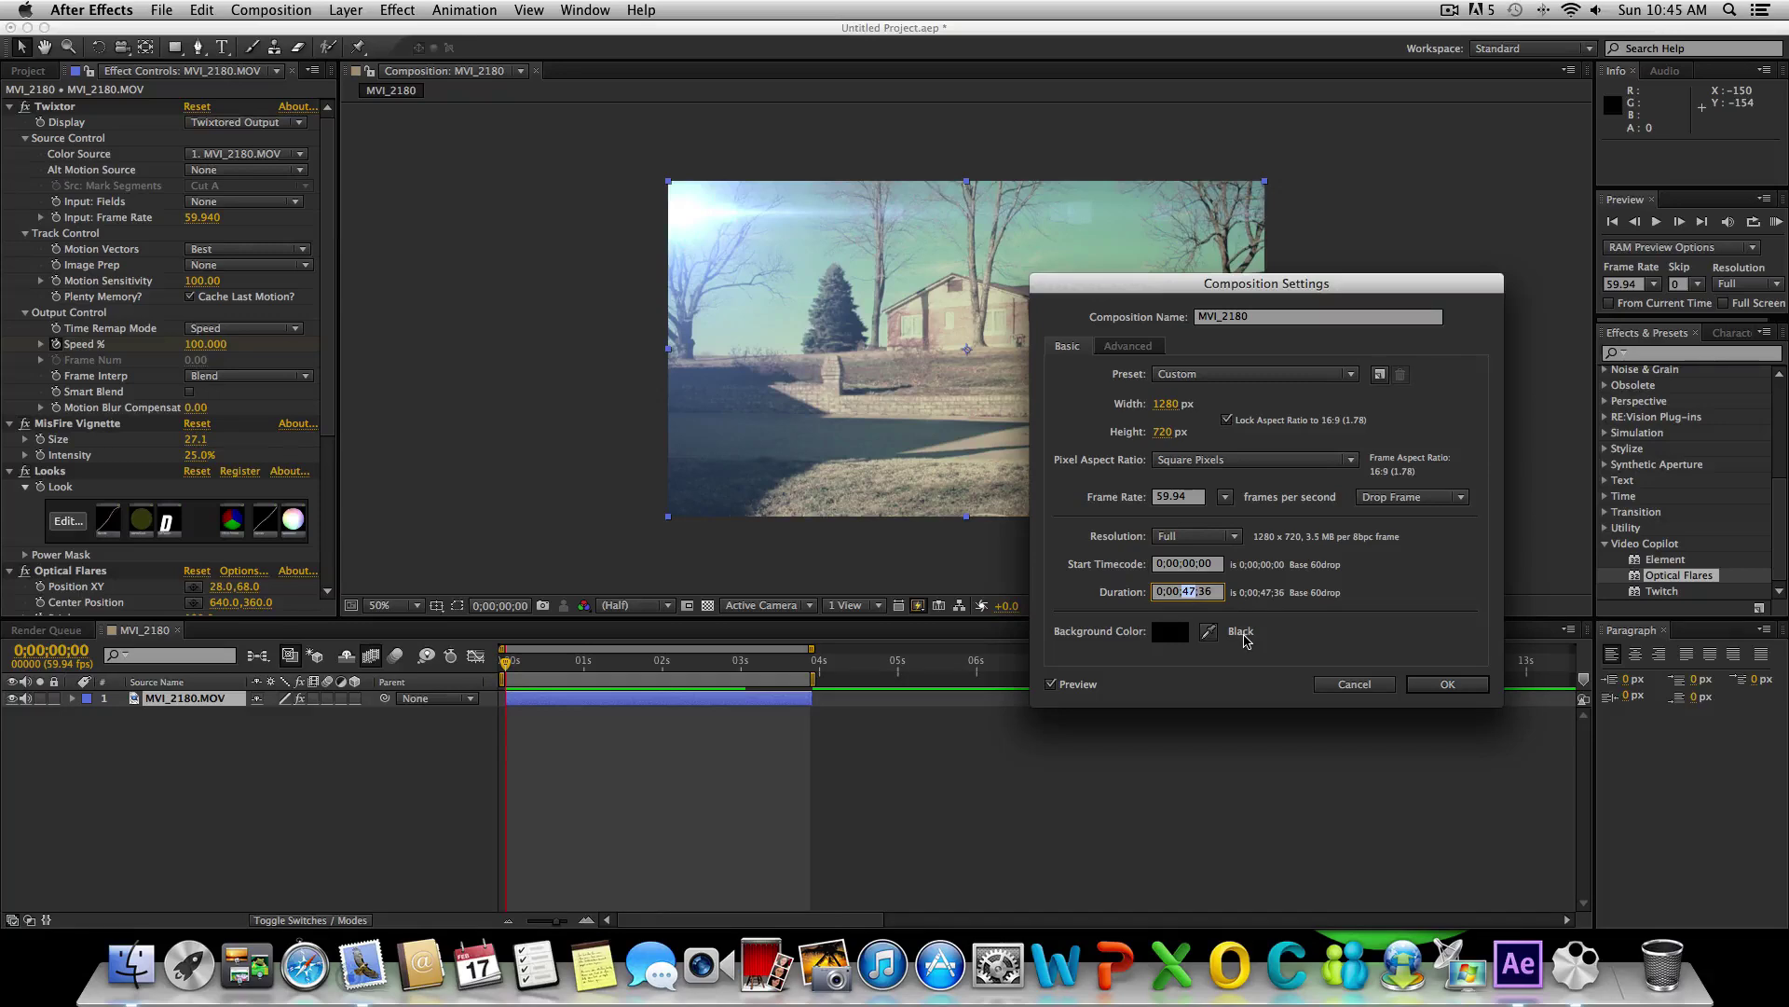
{"action": "type", "text": "4"}
{"action": "left_click", "coordinate": [1447, 684]}
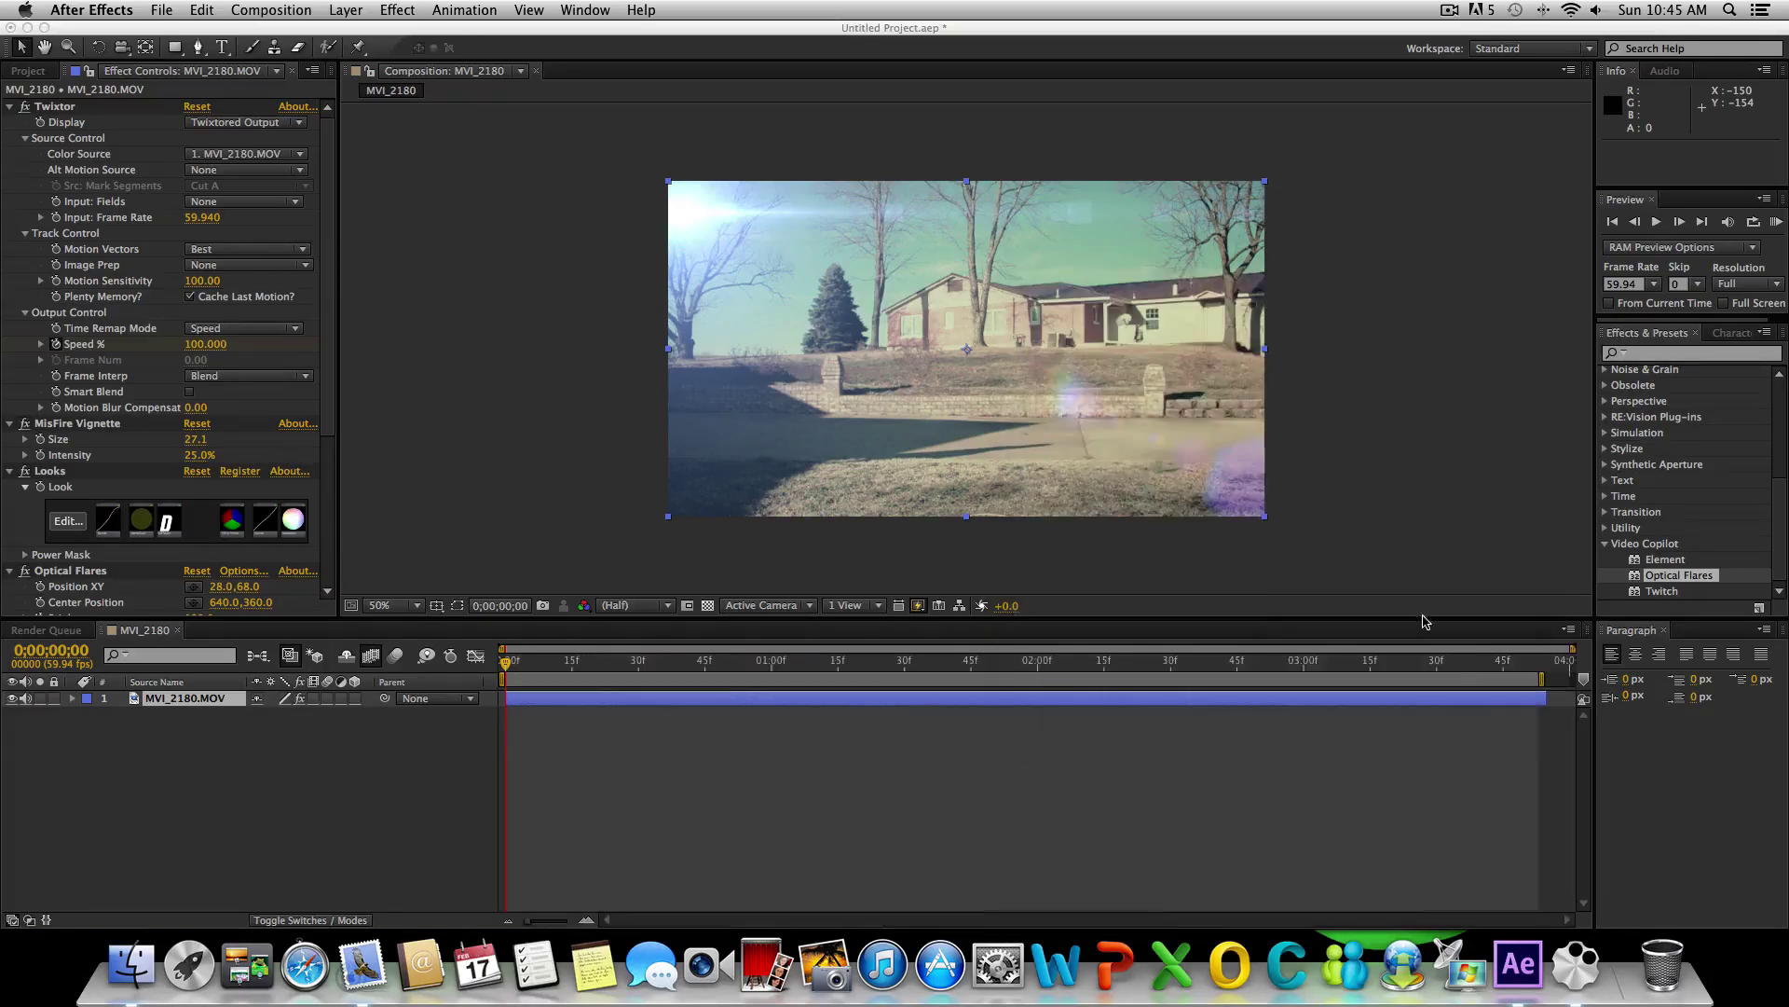
{"action": "left_click_drag", "start_coordinate": [1541, 680], "coordinate": [1571, 679]}
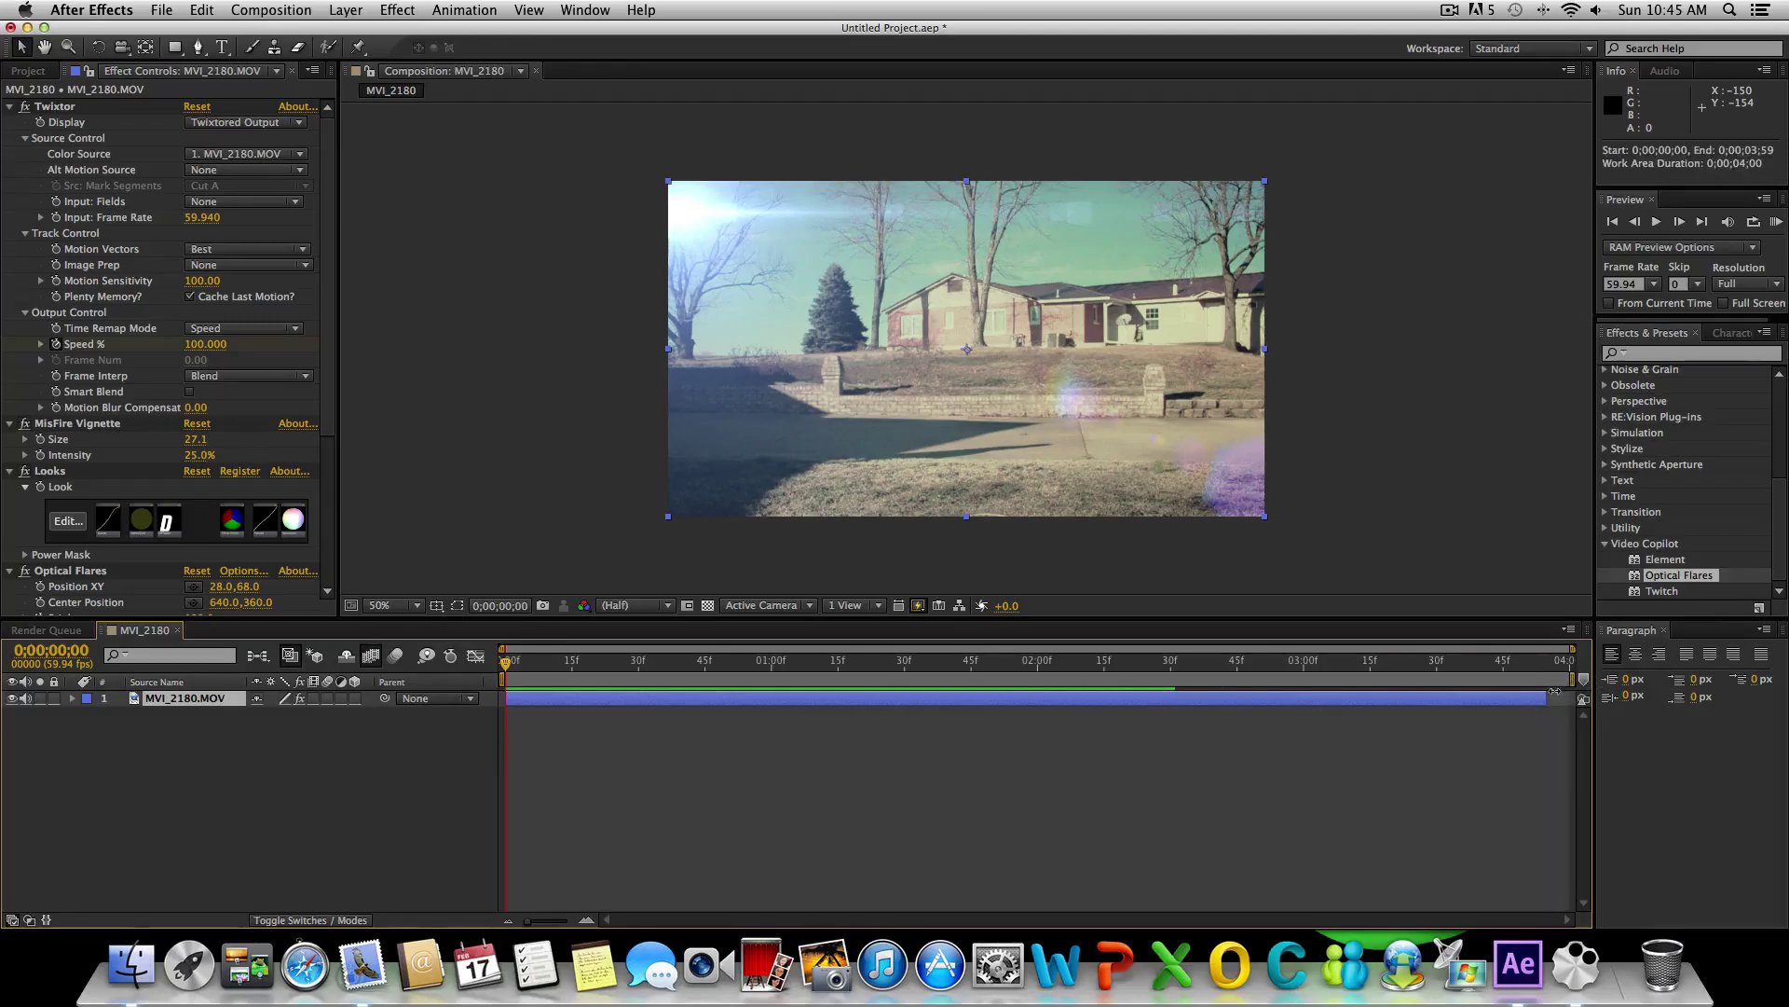
{"action": "key", "text": "space"}
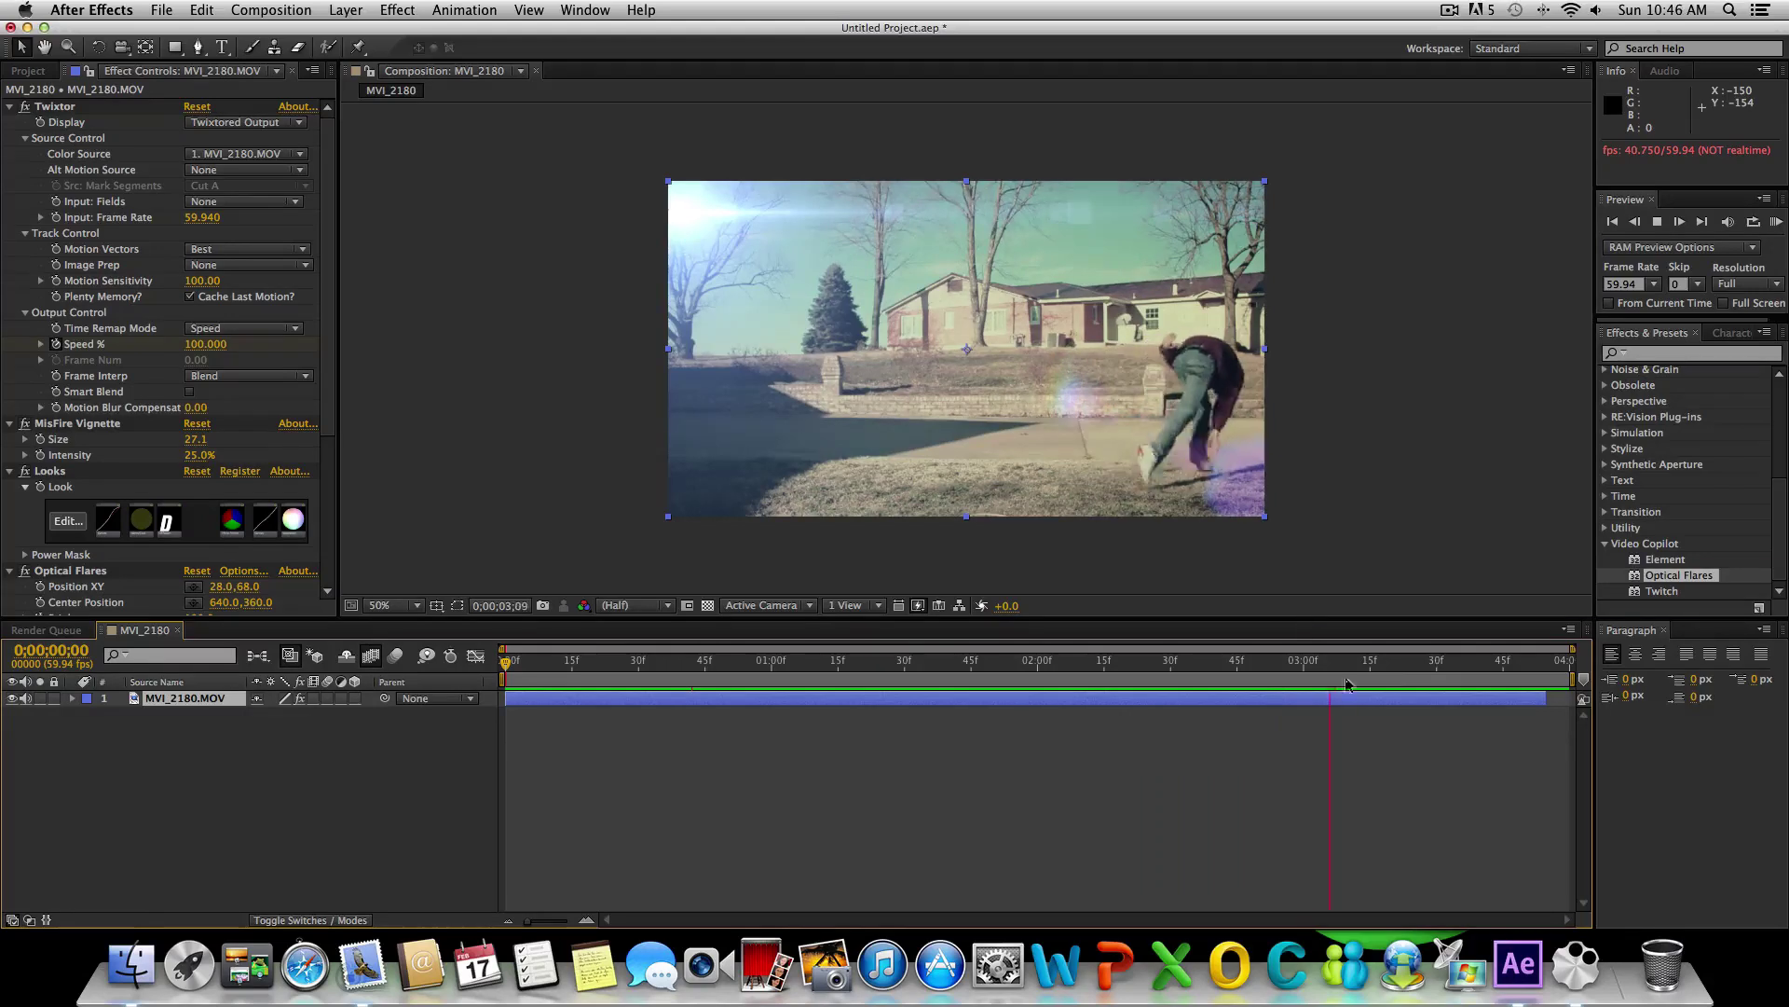
{"action": "key", "text": "space"}
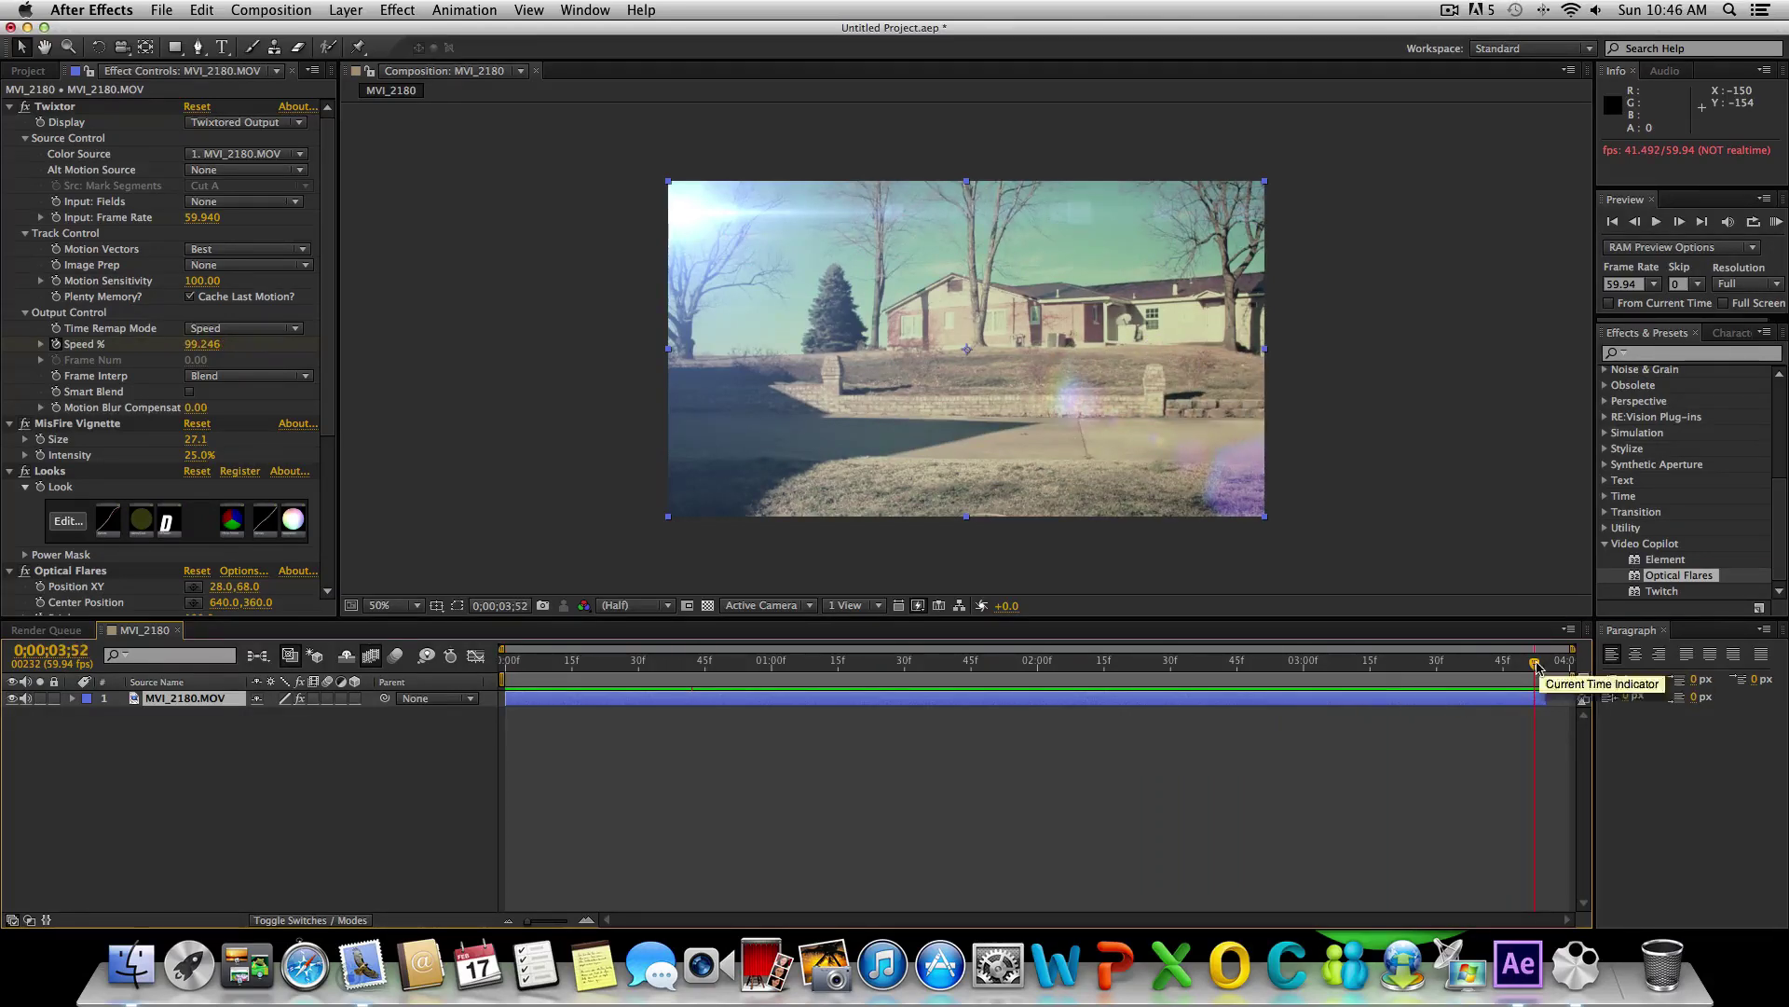
{"action": "left_click_drag", "start_coordinate": [1559, 662], "coordinate": [121, 669]}
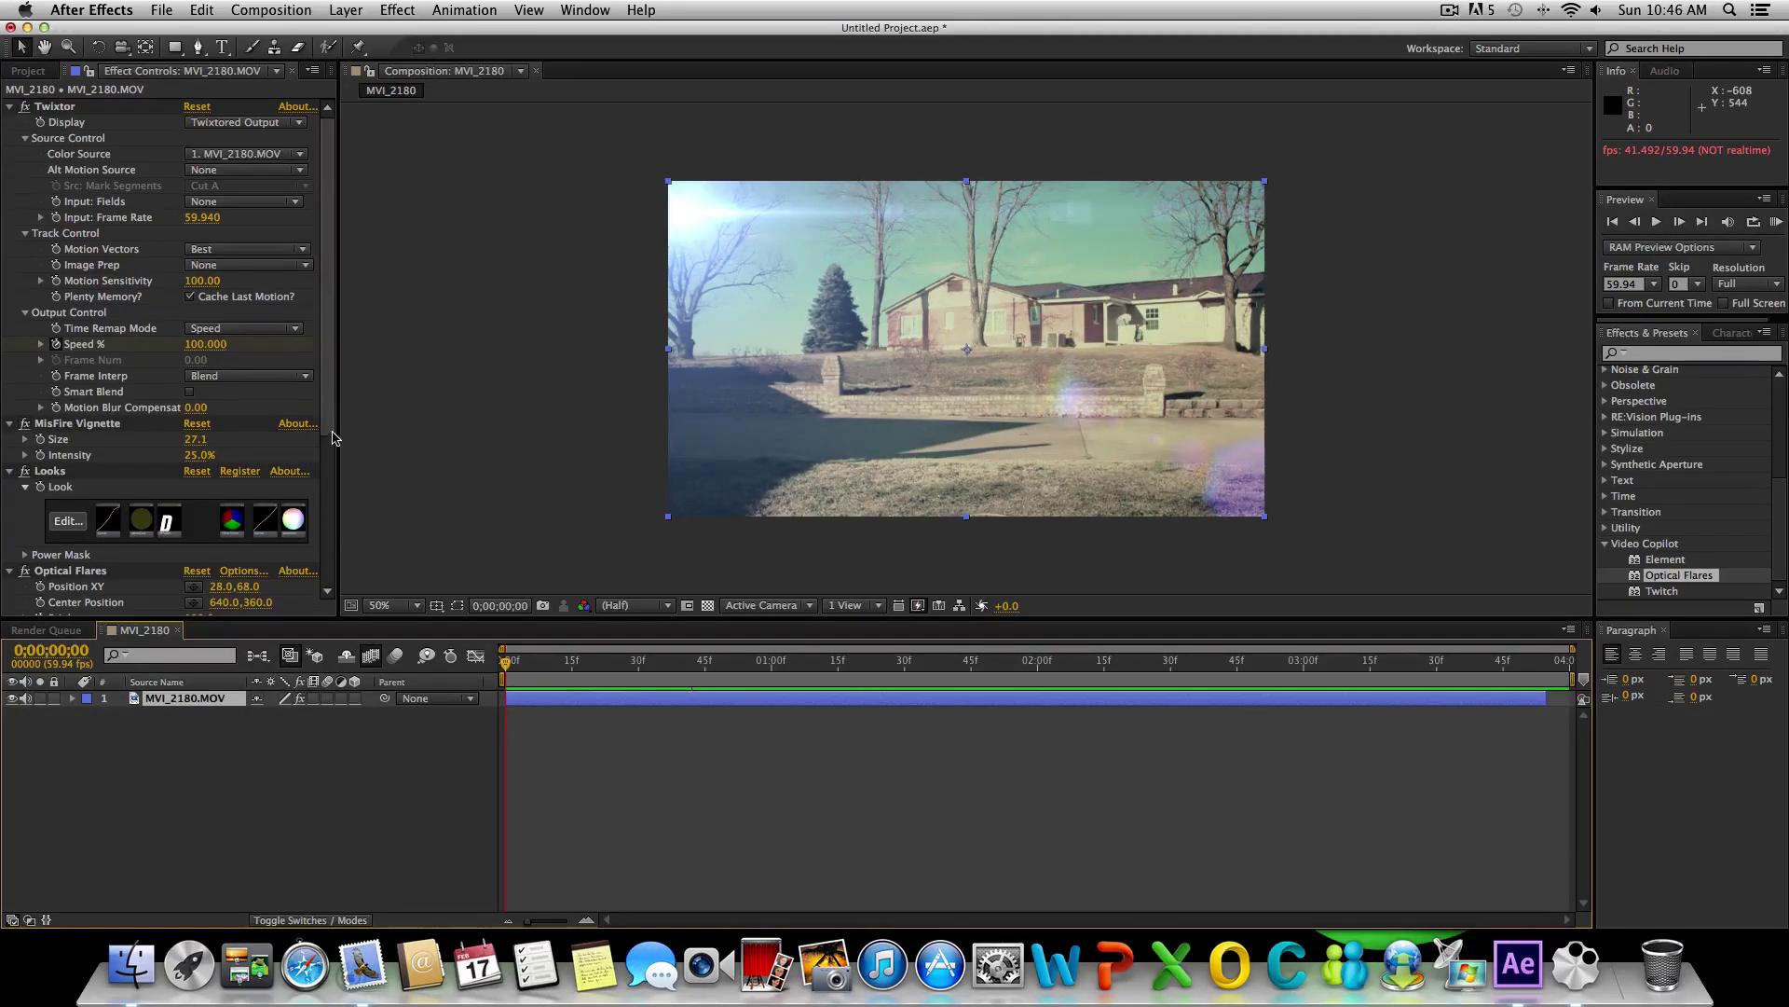
{"action": "scroll", "coordinate": [317, 568], "scroll_direction": "down", "scroll_amount": 6}
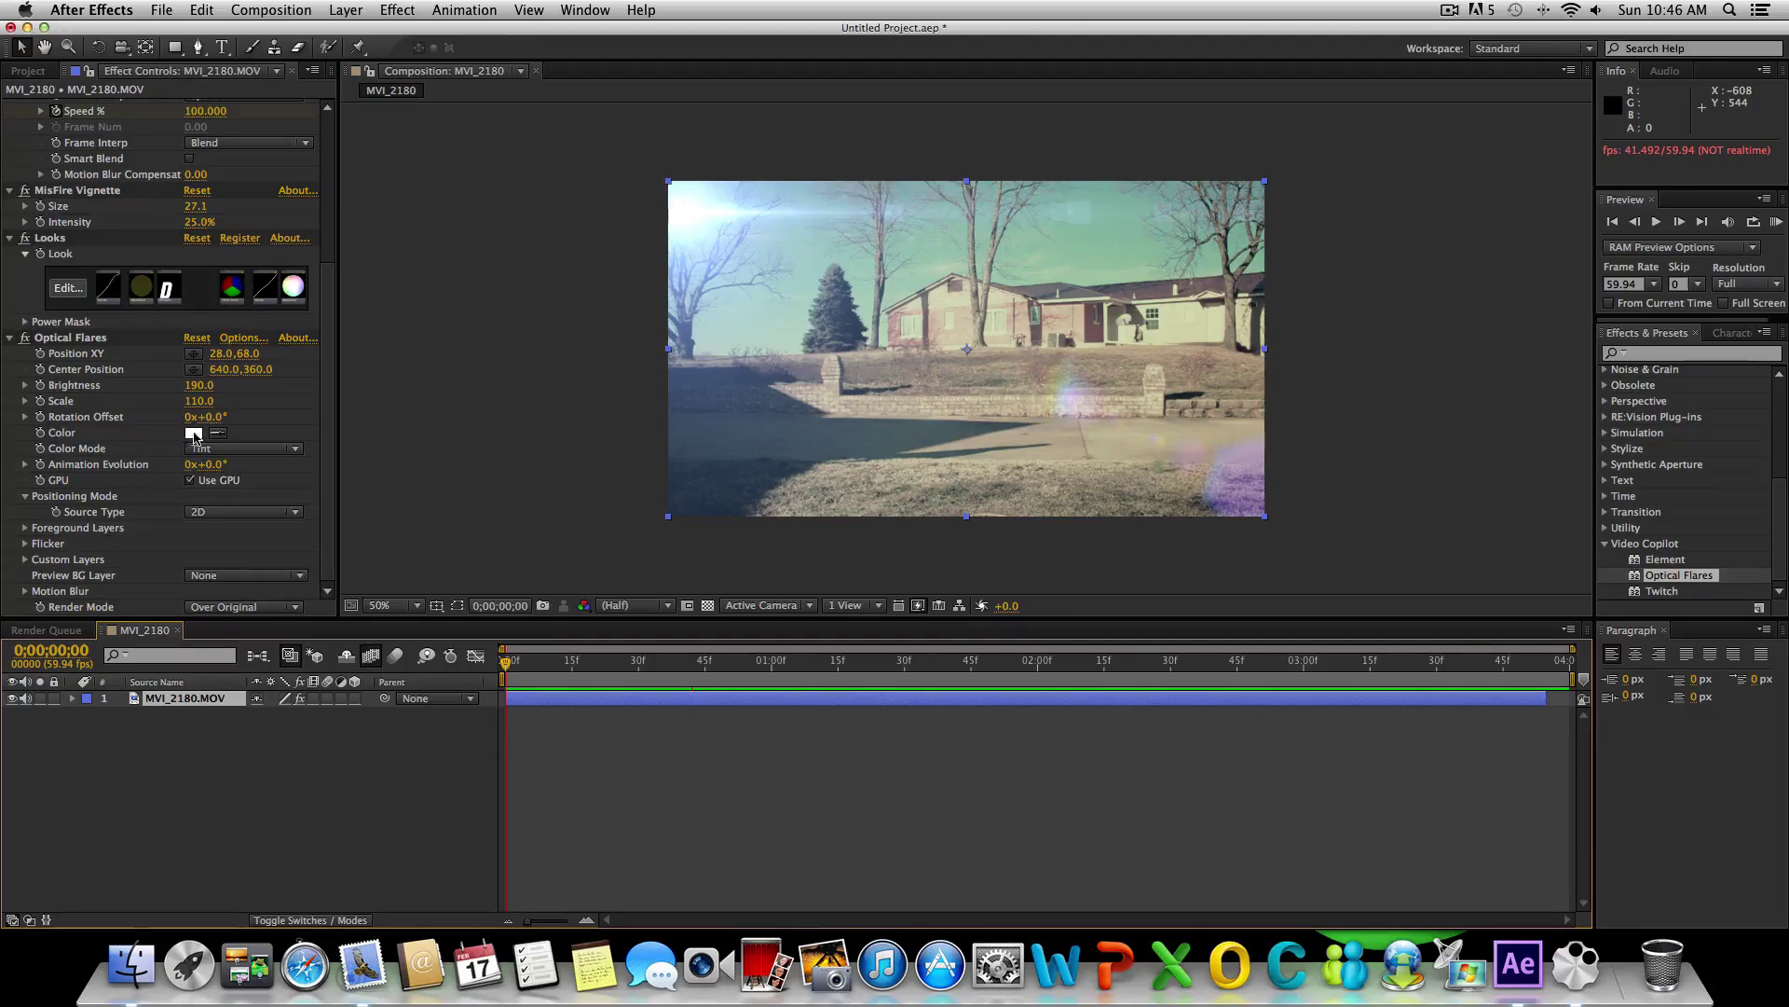
- Try a red, then a bright green tint as the Optical Flares colour
{"action": "left_click", "coordinate": [193, 433]}
{"action": "left_click", "coordinate": [846, 388]}
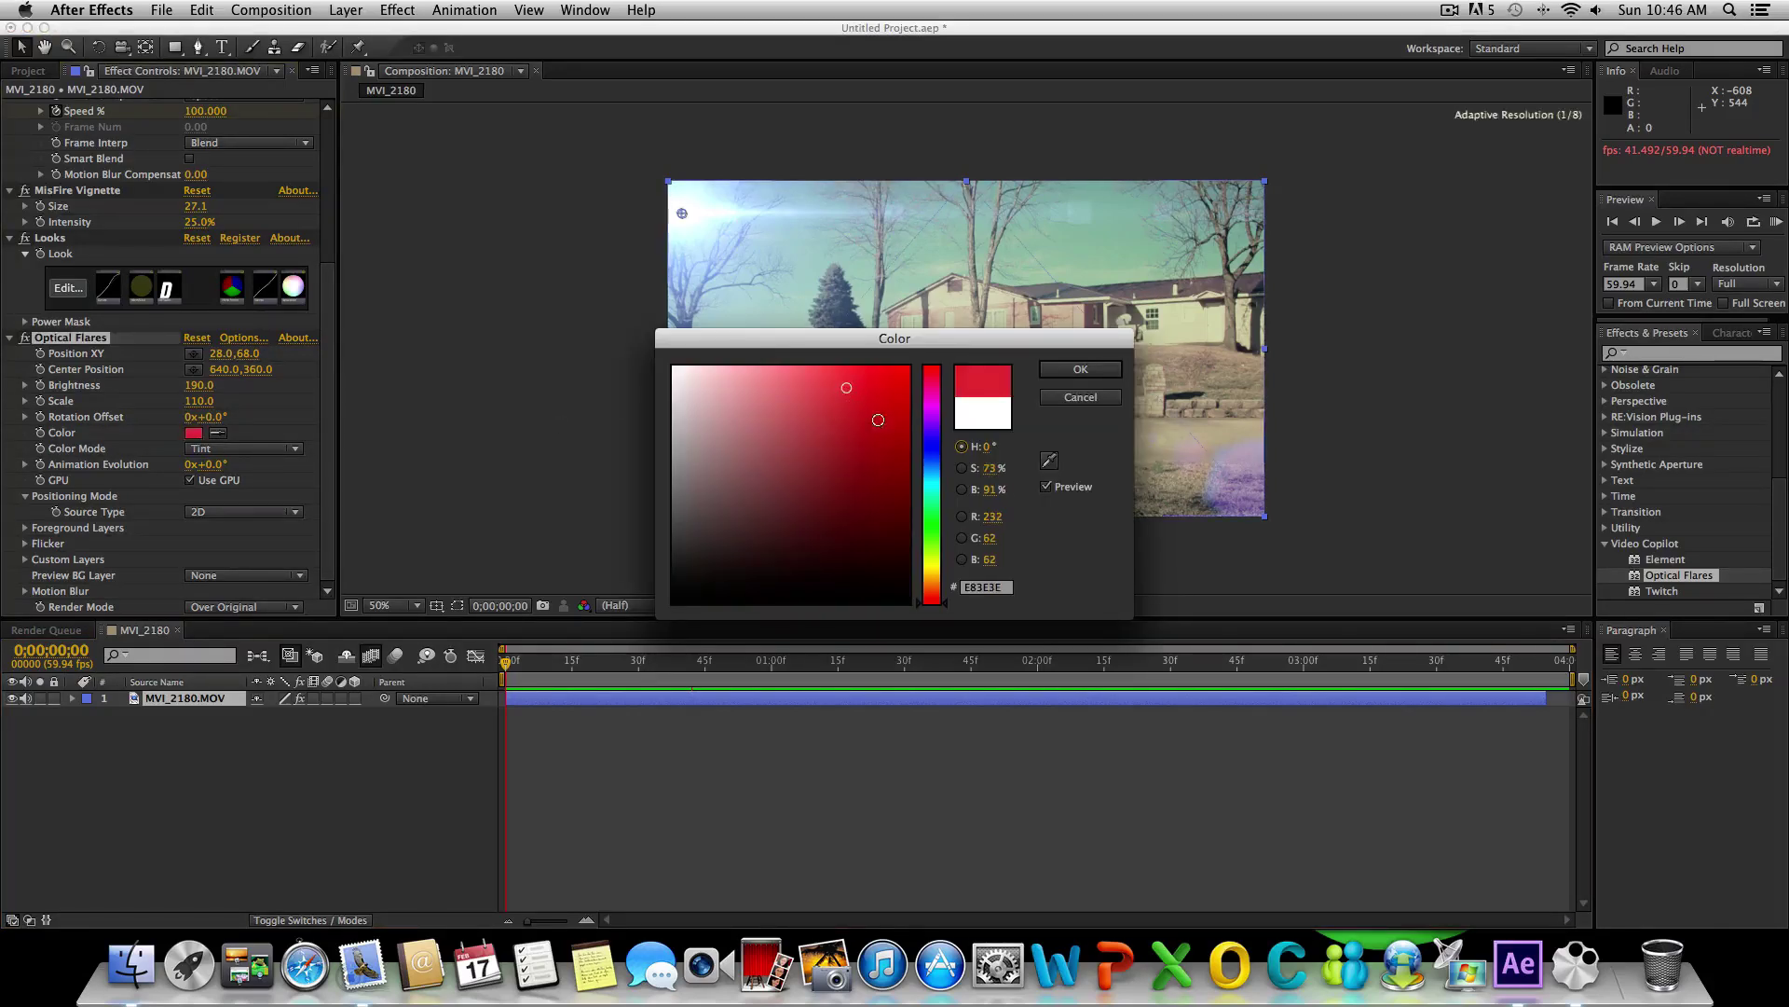
{"action": "left_click", "coordinate": [1065, 371]}
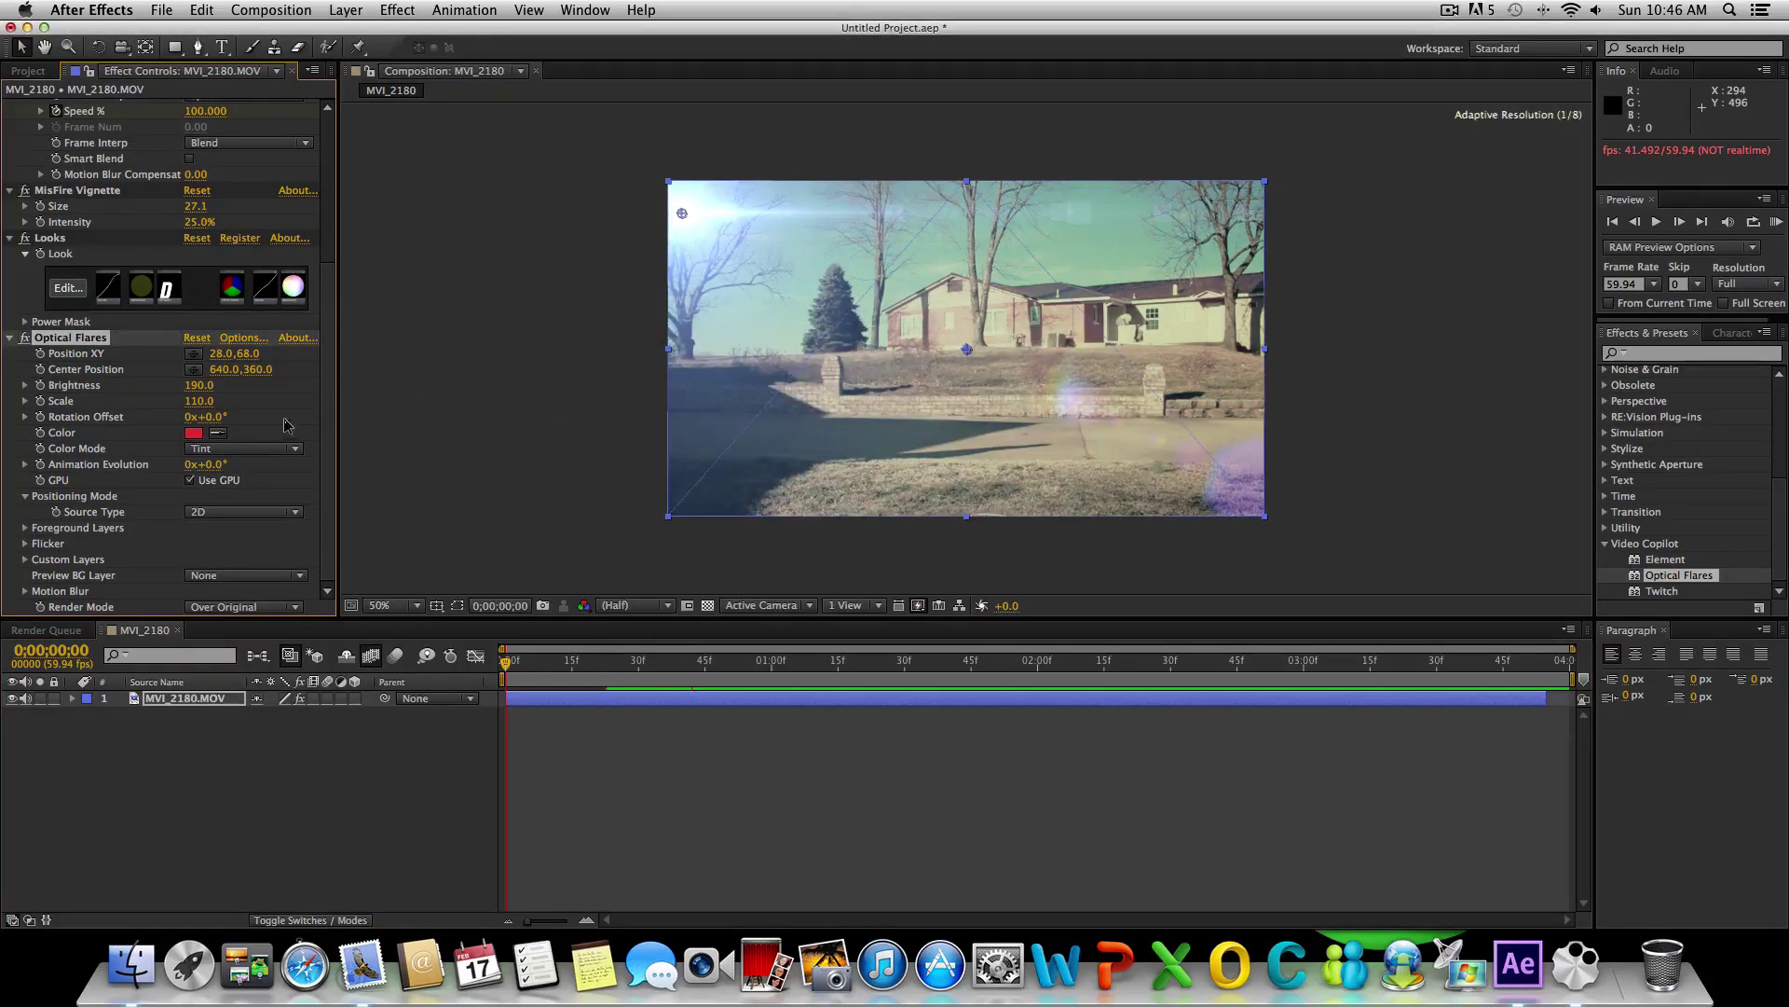
{"action": "left_click", "coordinate": [193, 432]}
{"action": "left_click", "coordinate": [845, 552]}
{"action": "left_click", "coordinate": [932, 518]}
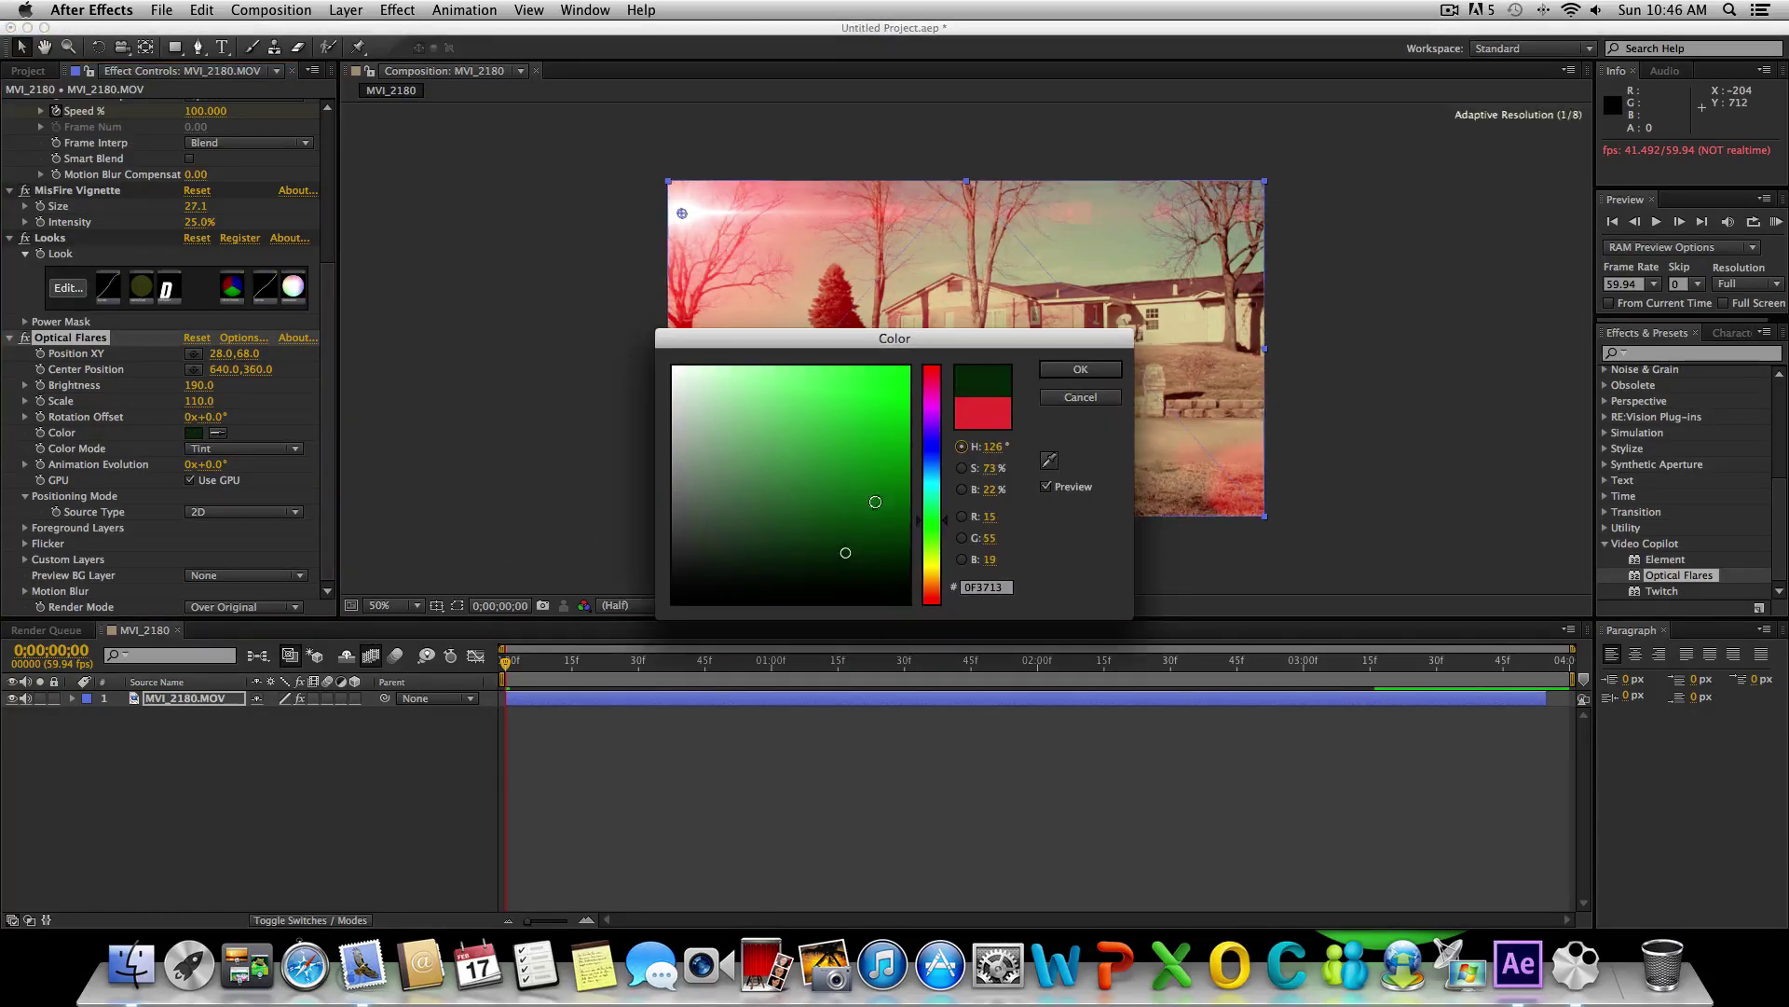
{"action": "left_click", "coordinate": [859, 411]}
{"action": "left_click", "coordinate": [1080, 369]}
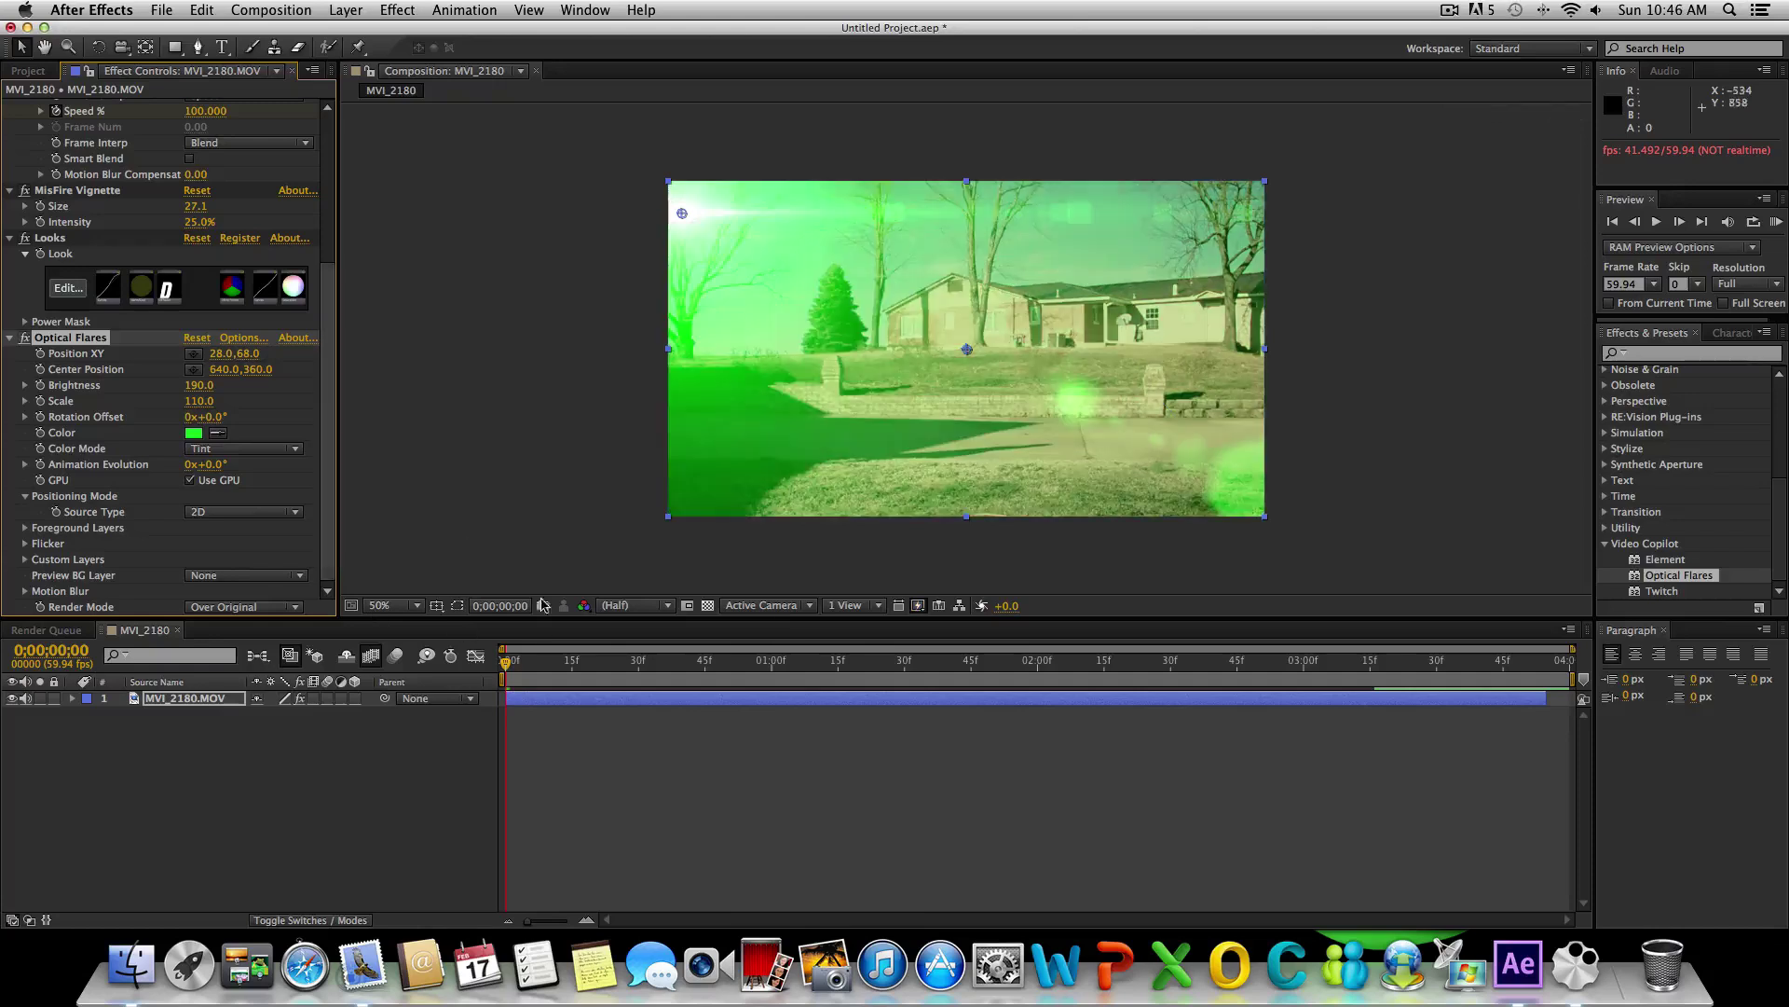
- Set the Optical Flares colour to pale sky blue 9CC8FF
{"action": "left_click", "coordinate": [194, 432]}
{"action": "left_click", "coordinate": [742, 429]}
{"action": "left_click", "coordinate": [932, 463]}
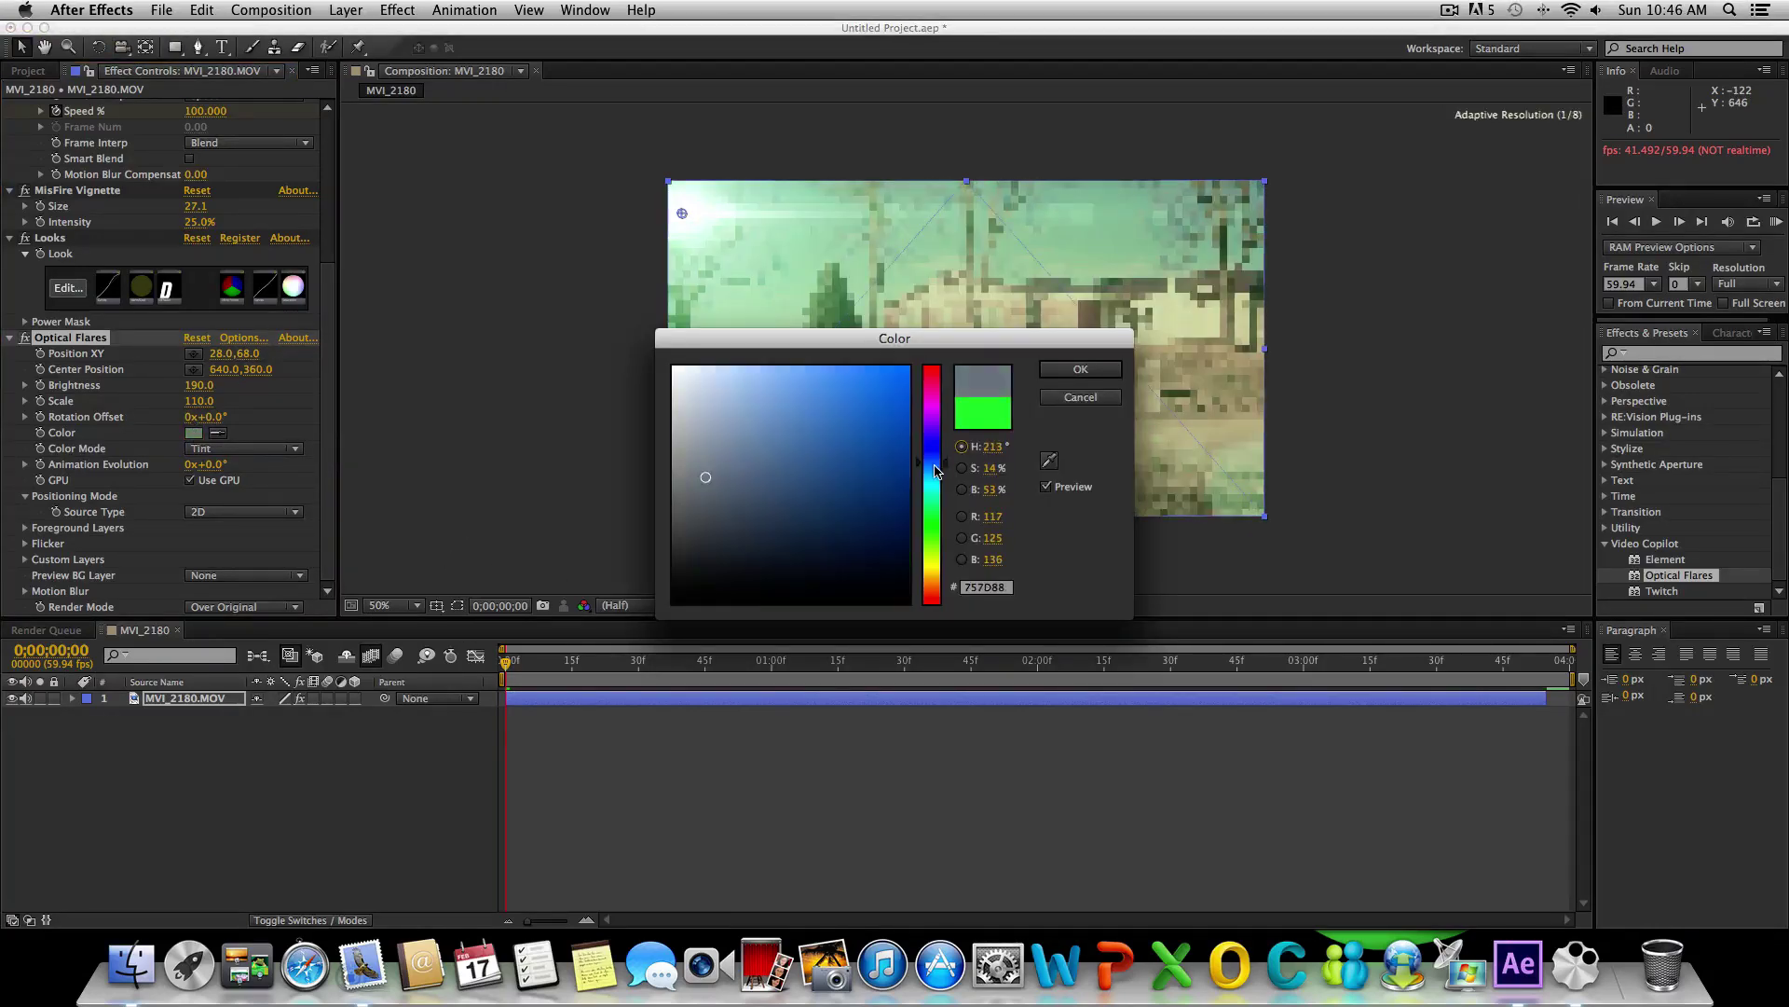
{"action": "left_click", "coordinate": [879, 467]}
{"action": "left_click", "coordinate": [801, 393]}
{"action": "left_click_drag", "start_coordinate": [802, 393], "coordinate": [764, 341]}
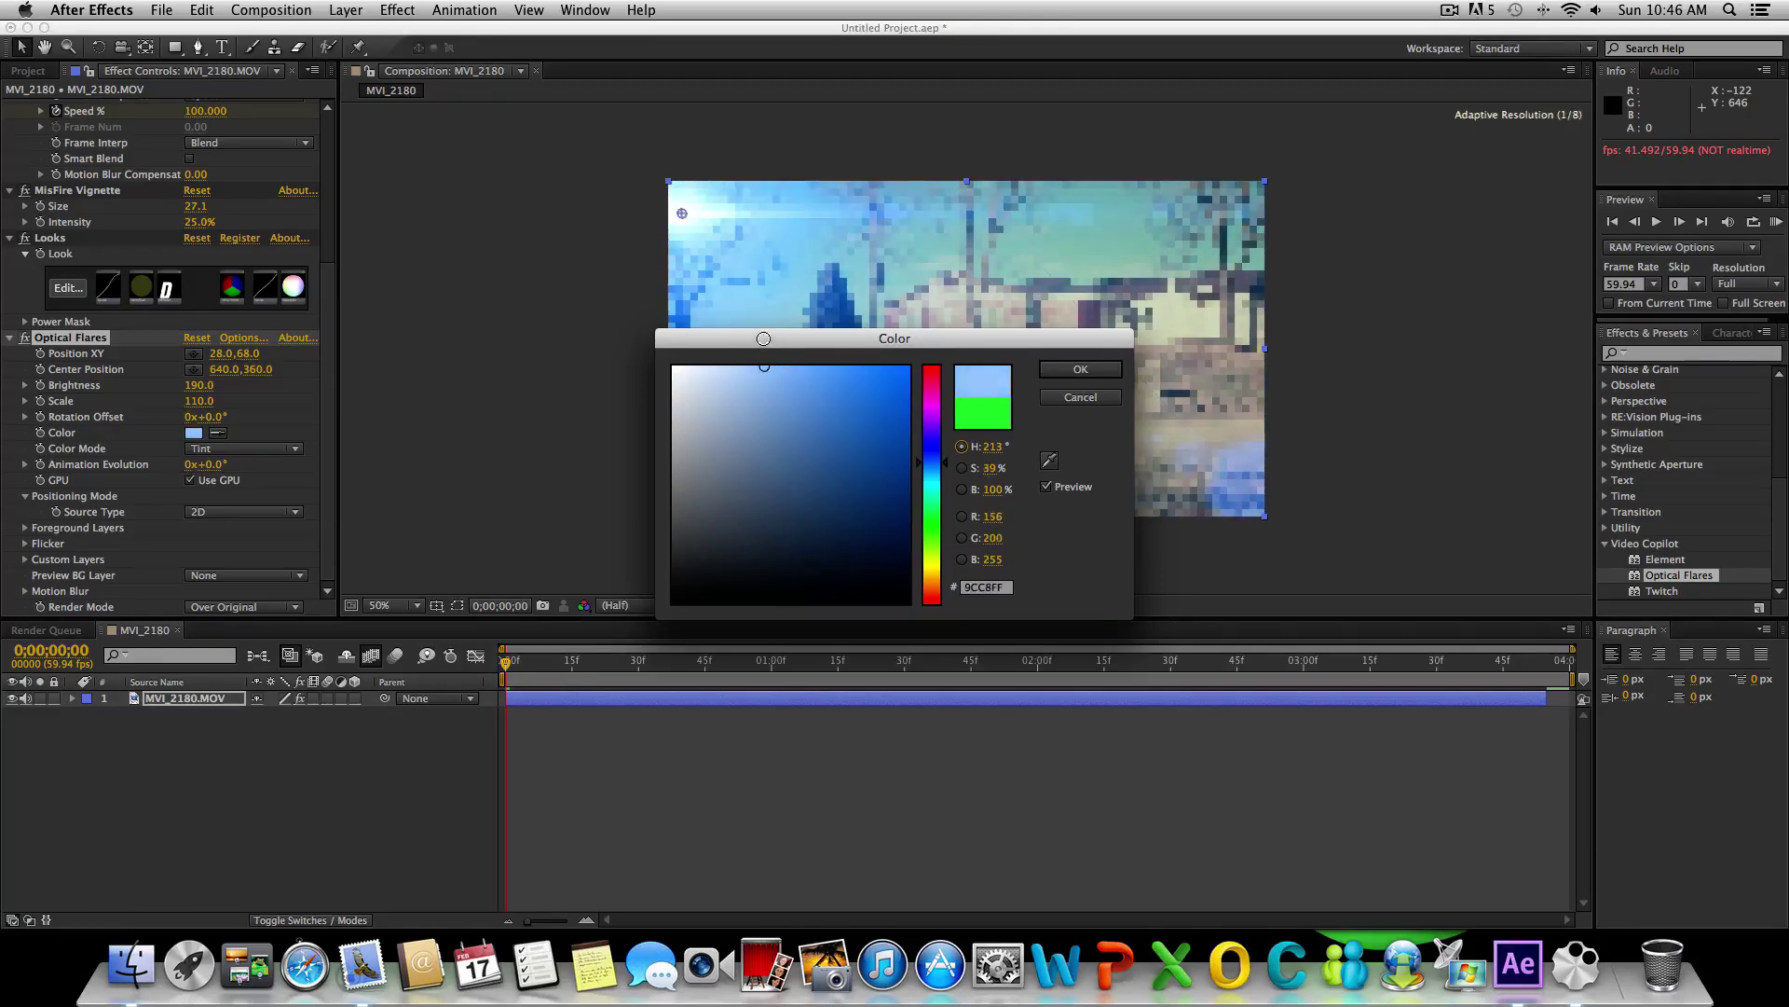
{"action": "left_click", "coordinate": [1119, 369]}
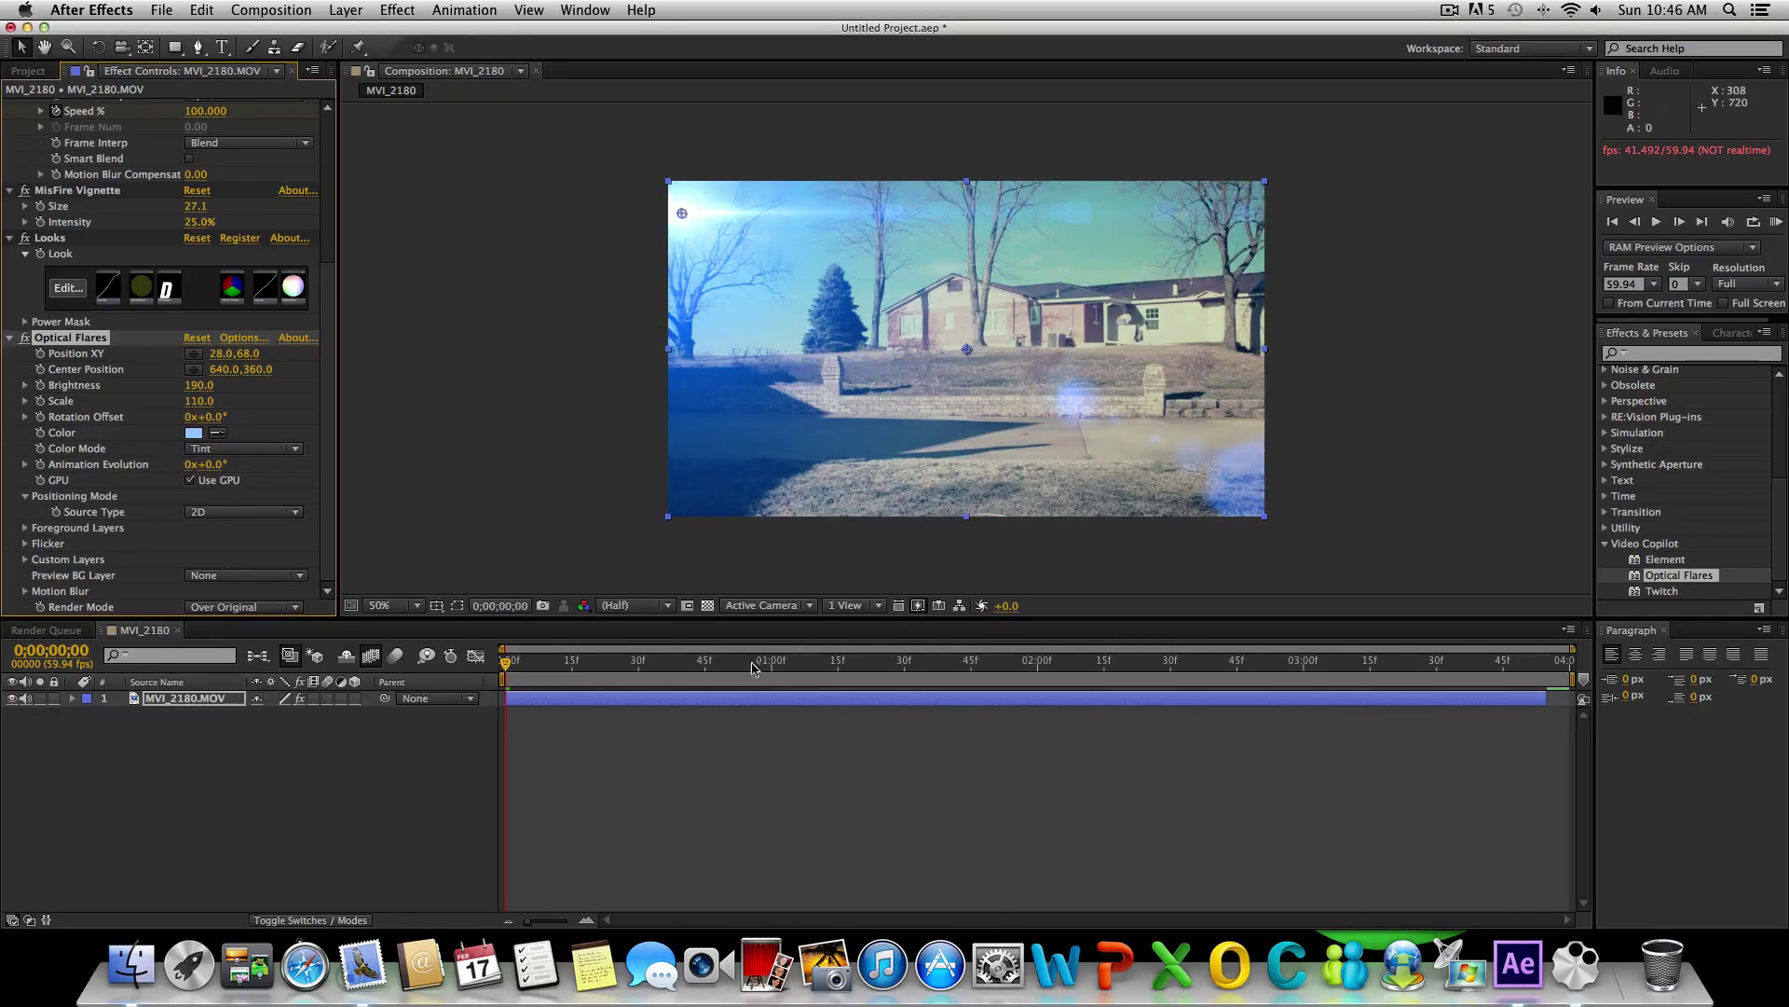